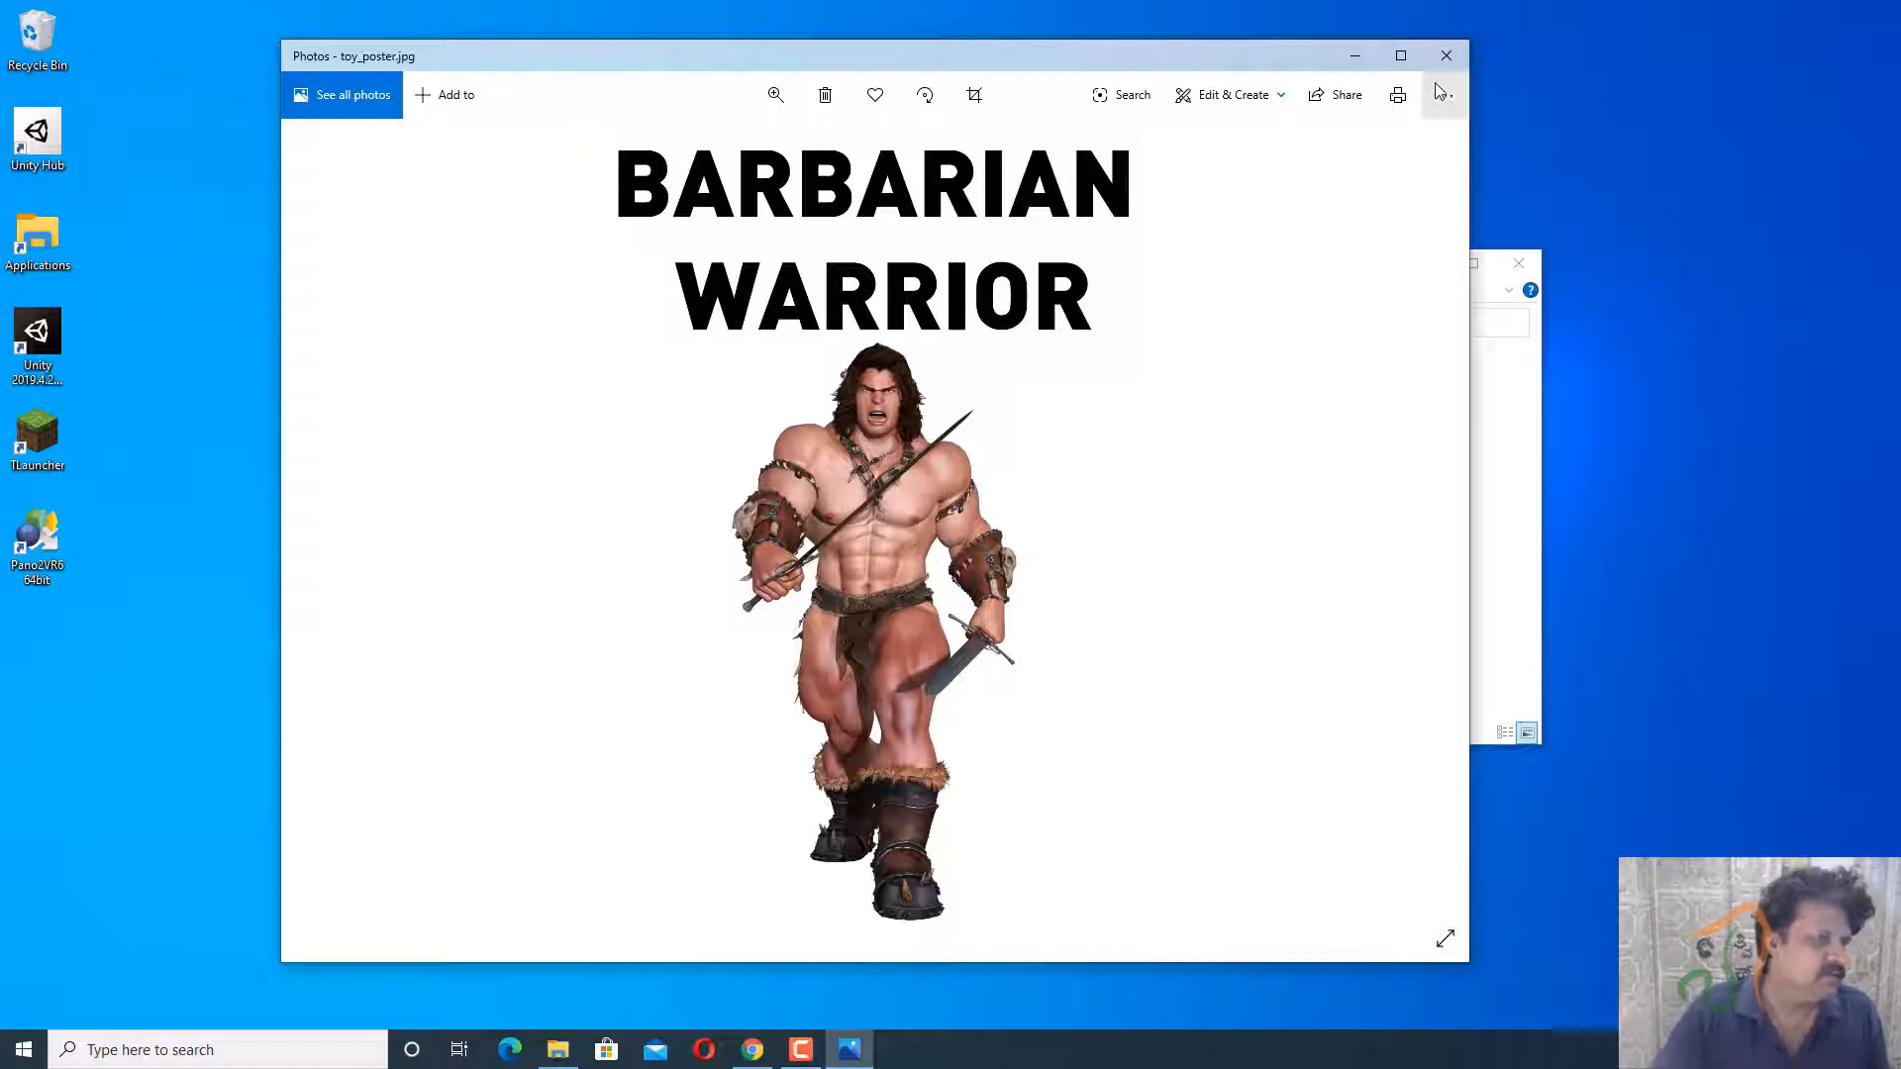
Close the toy_poster.jpg preview in Photos to get back to the ARPOSTER folder.
click(1448, 59)
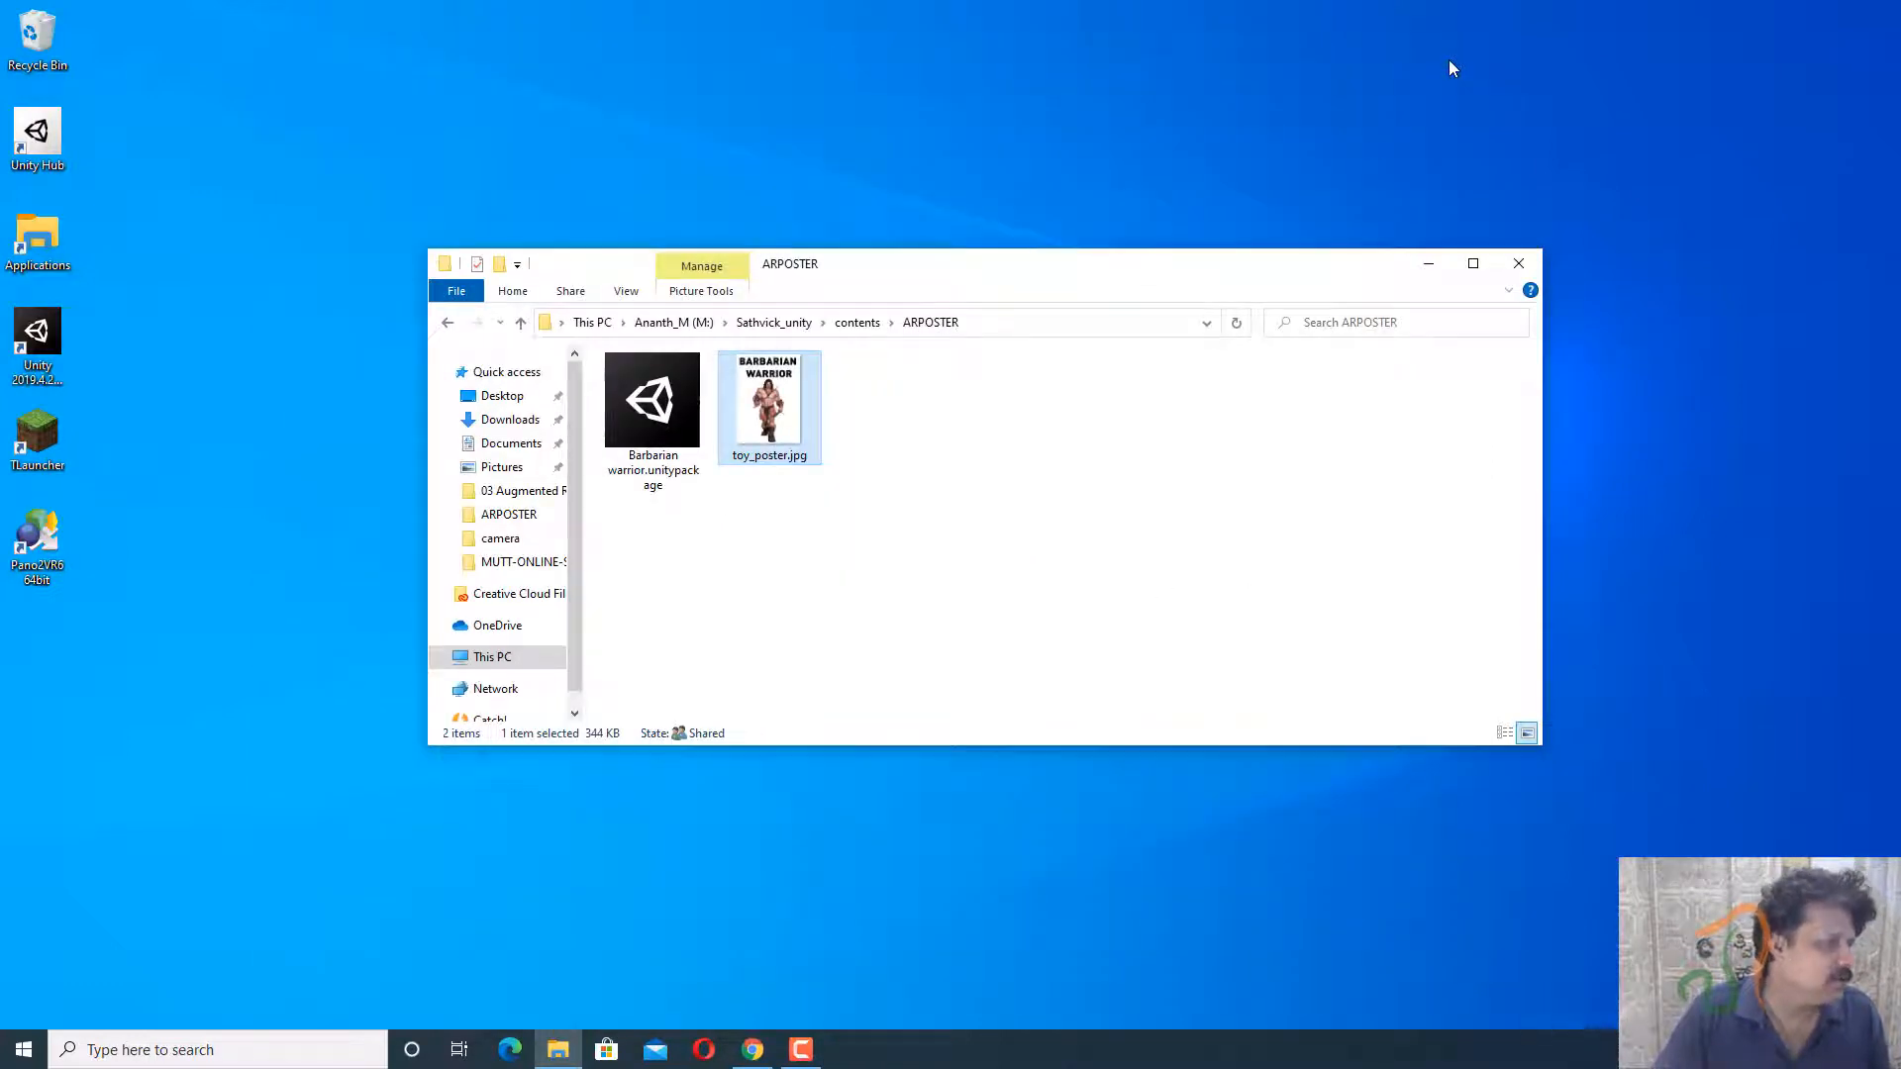
Launch Unity 2019 from its desktop shortcut to bring up Unity Hub.
click(29, 332)
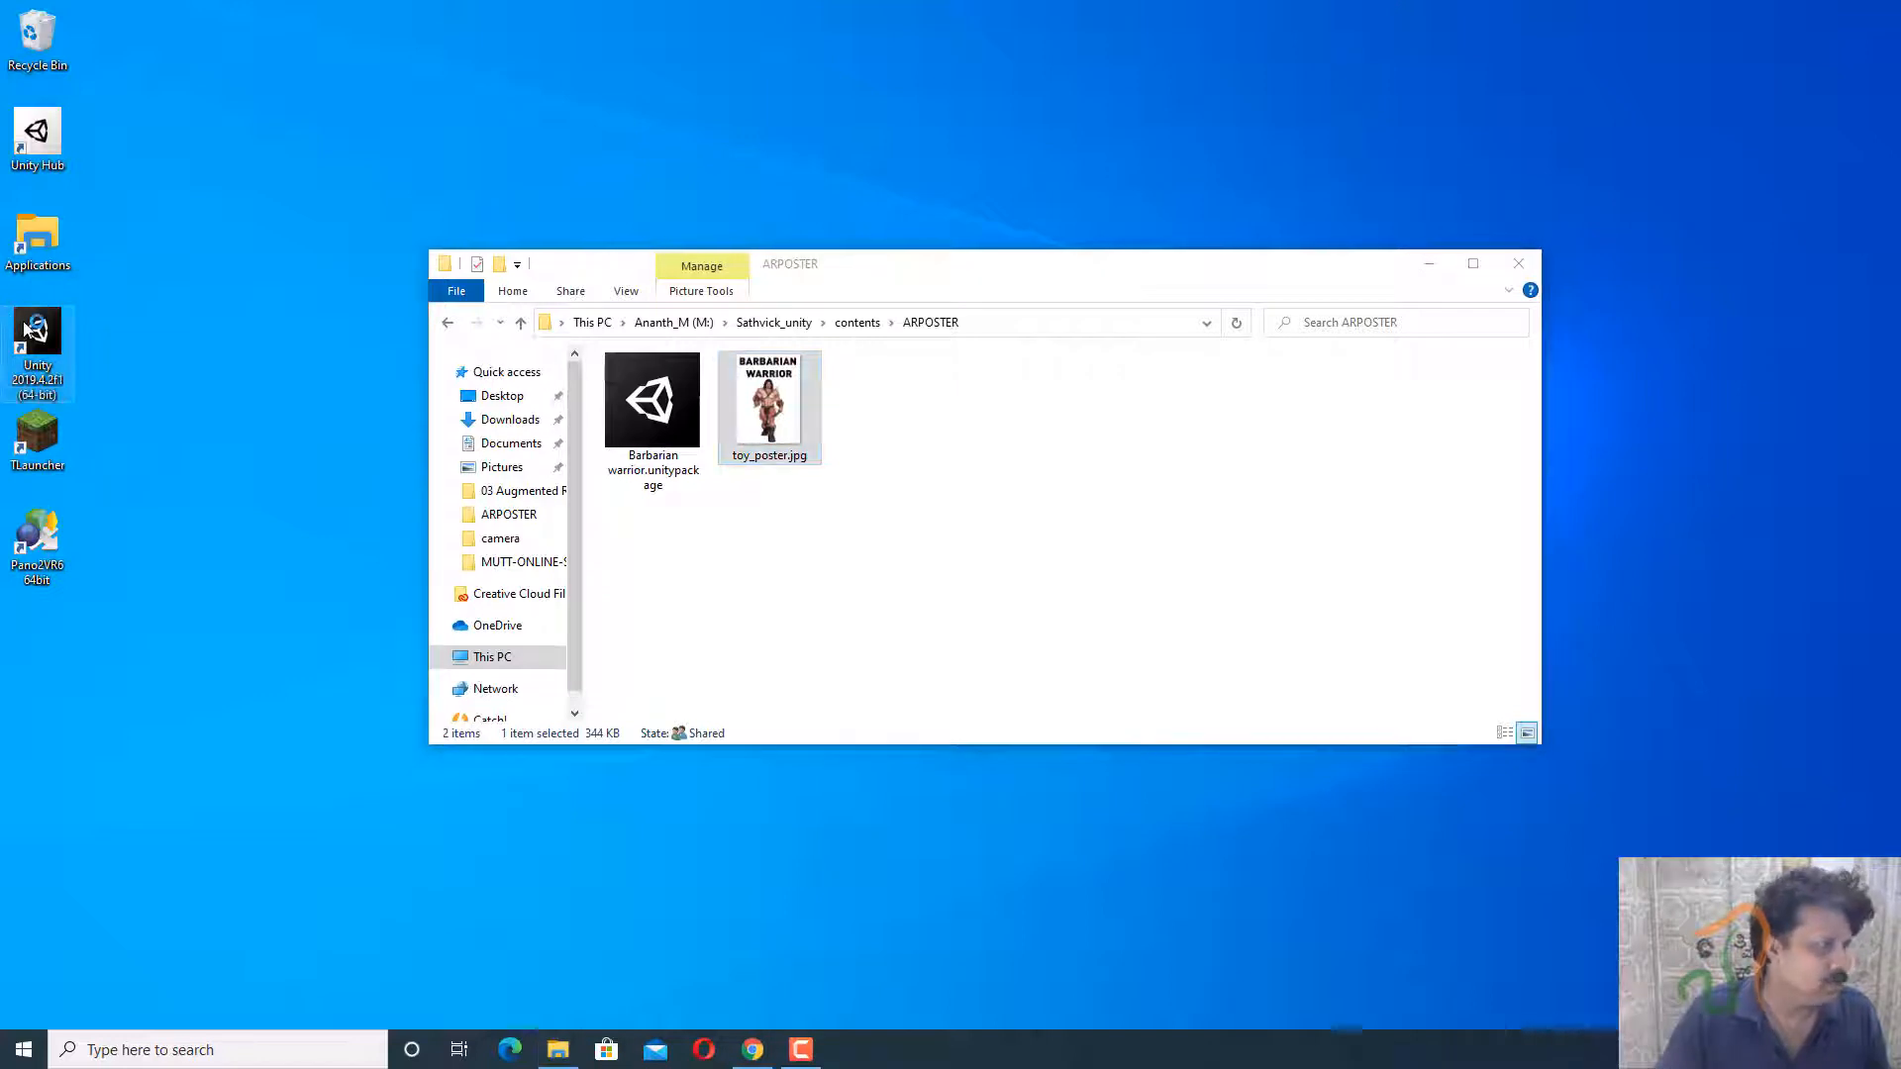
double_click(30, 332)
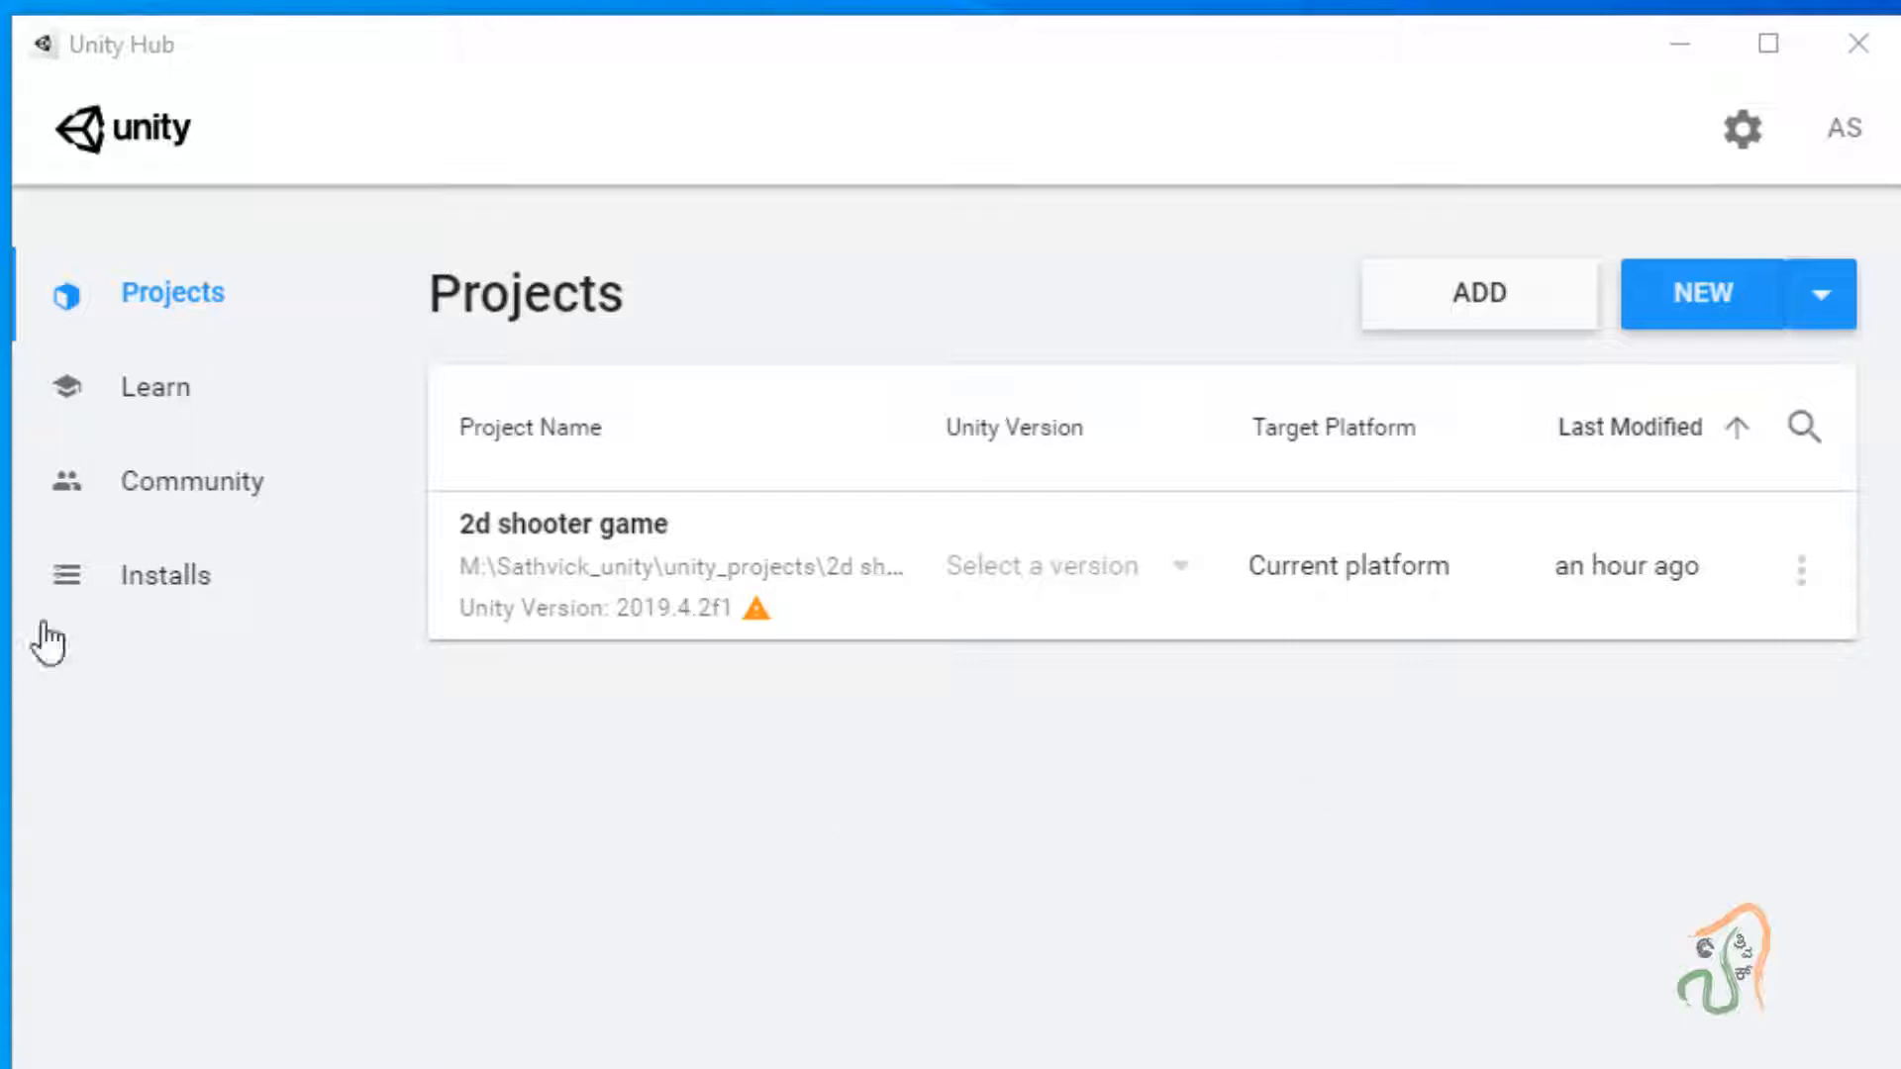
Check the Installs page for 2019.4.3f1 as the only editor, then dismiss Add Unity Version.
click(174, 600)
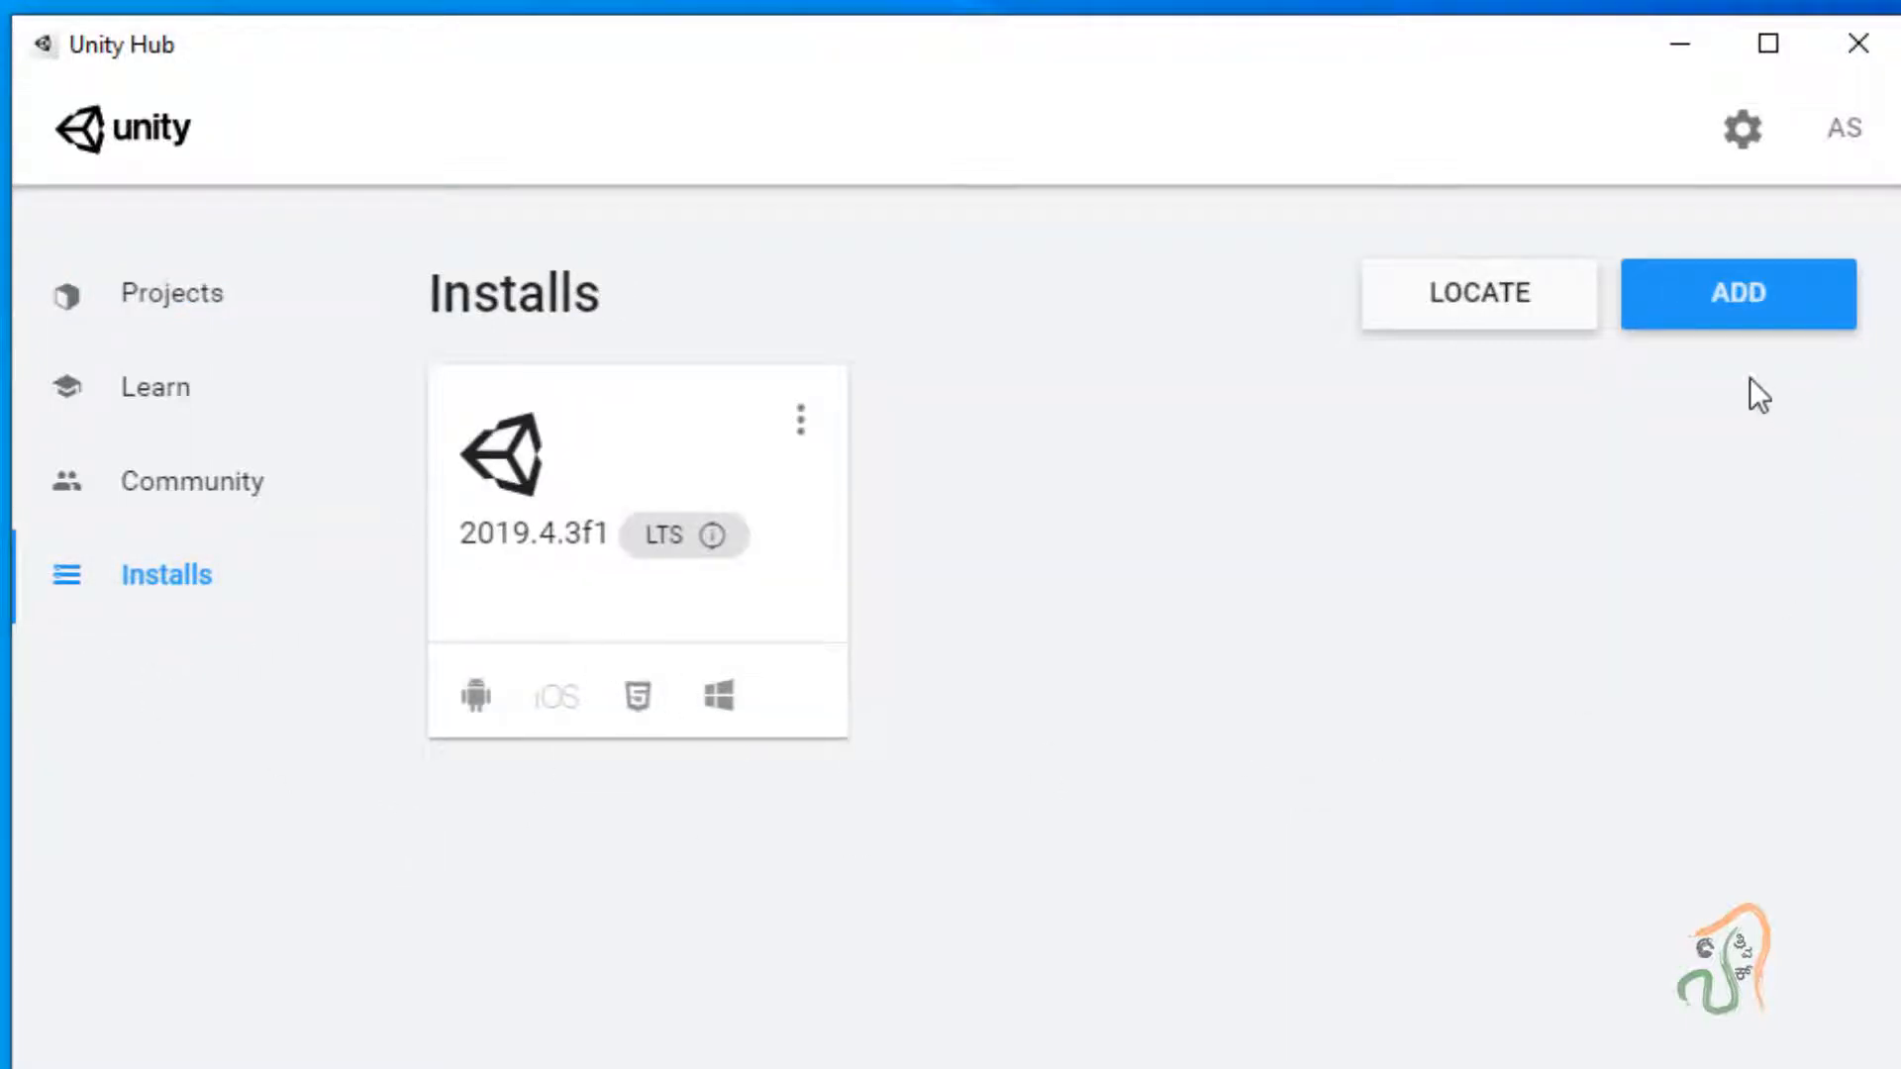
click(1748, 313)
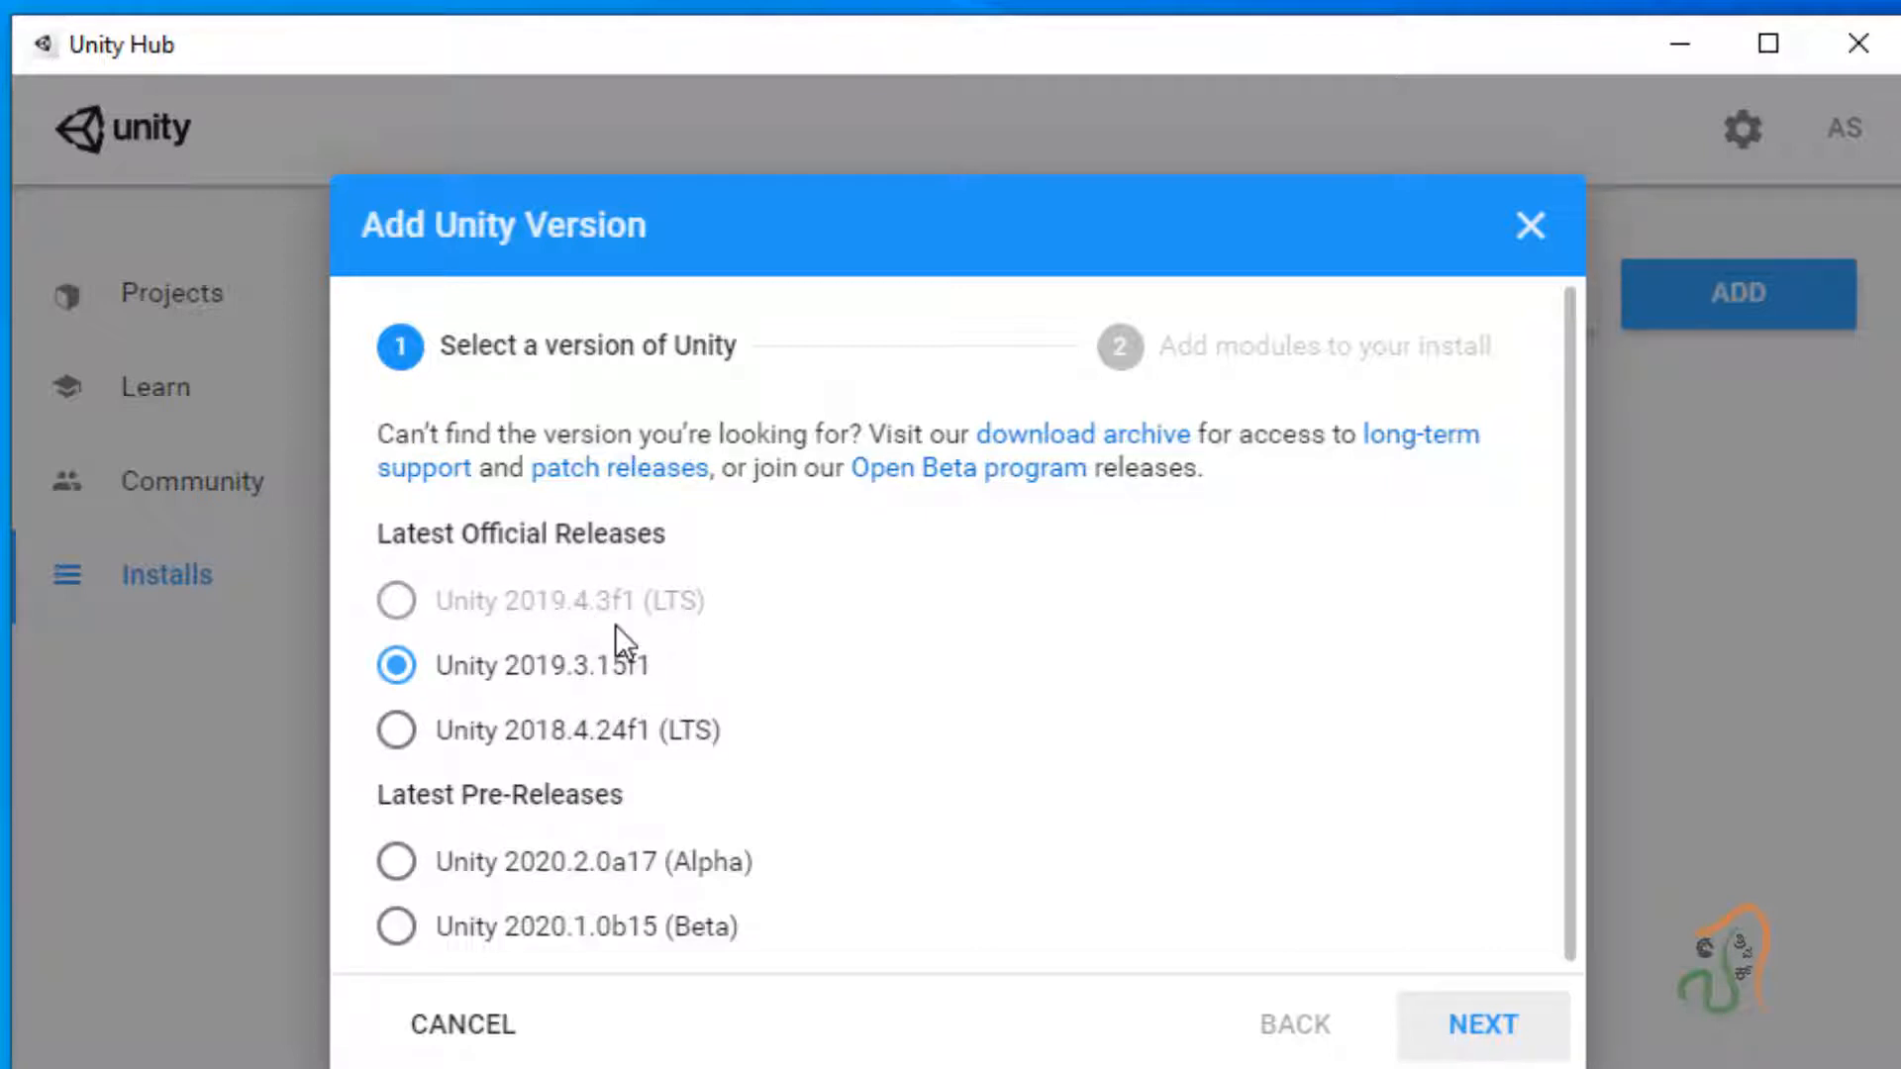
click(1530, 226)
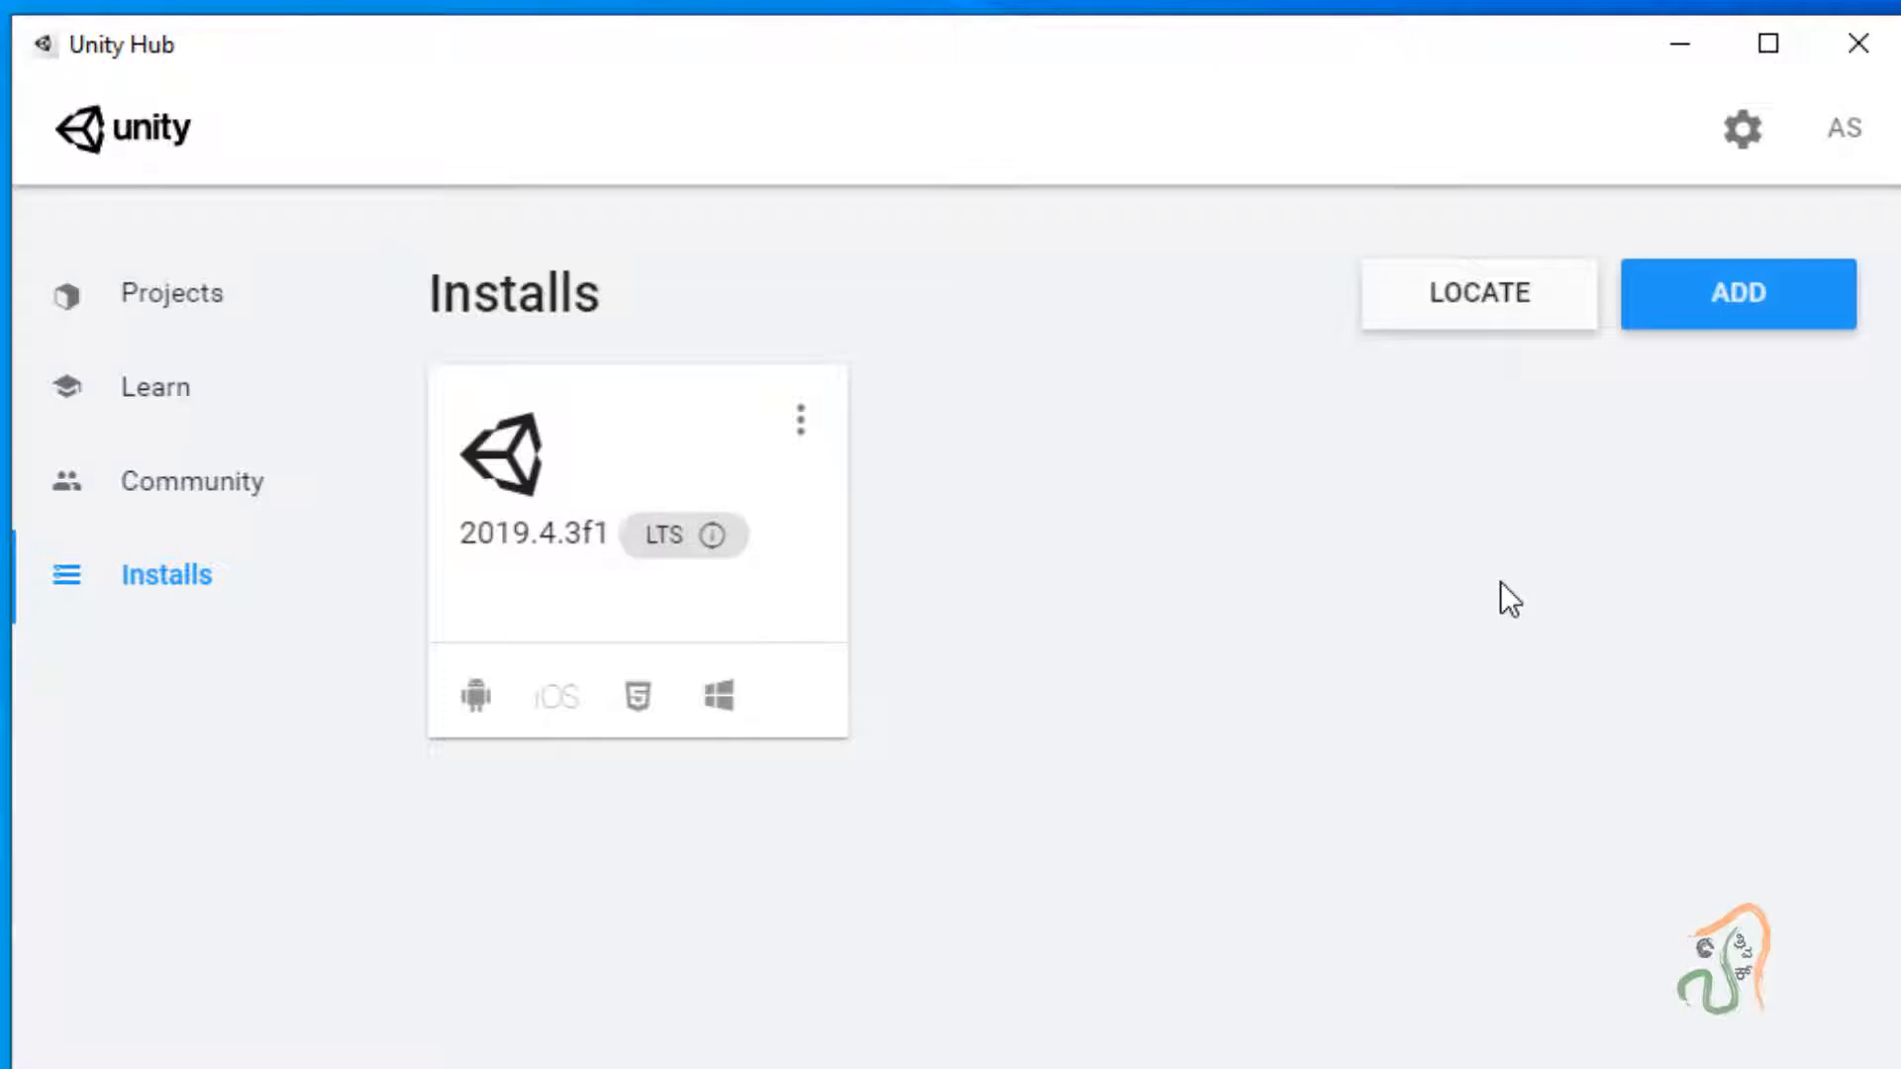
Set the 2d shooter game project to Unity 2019.4.3f1, open it and confirm the upgrade.
click(171, 282)
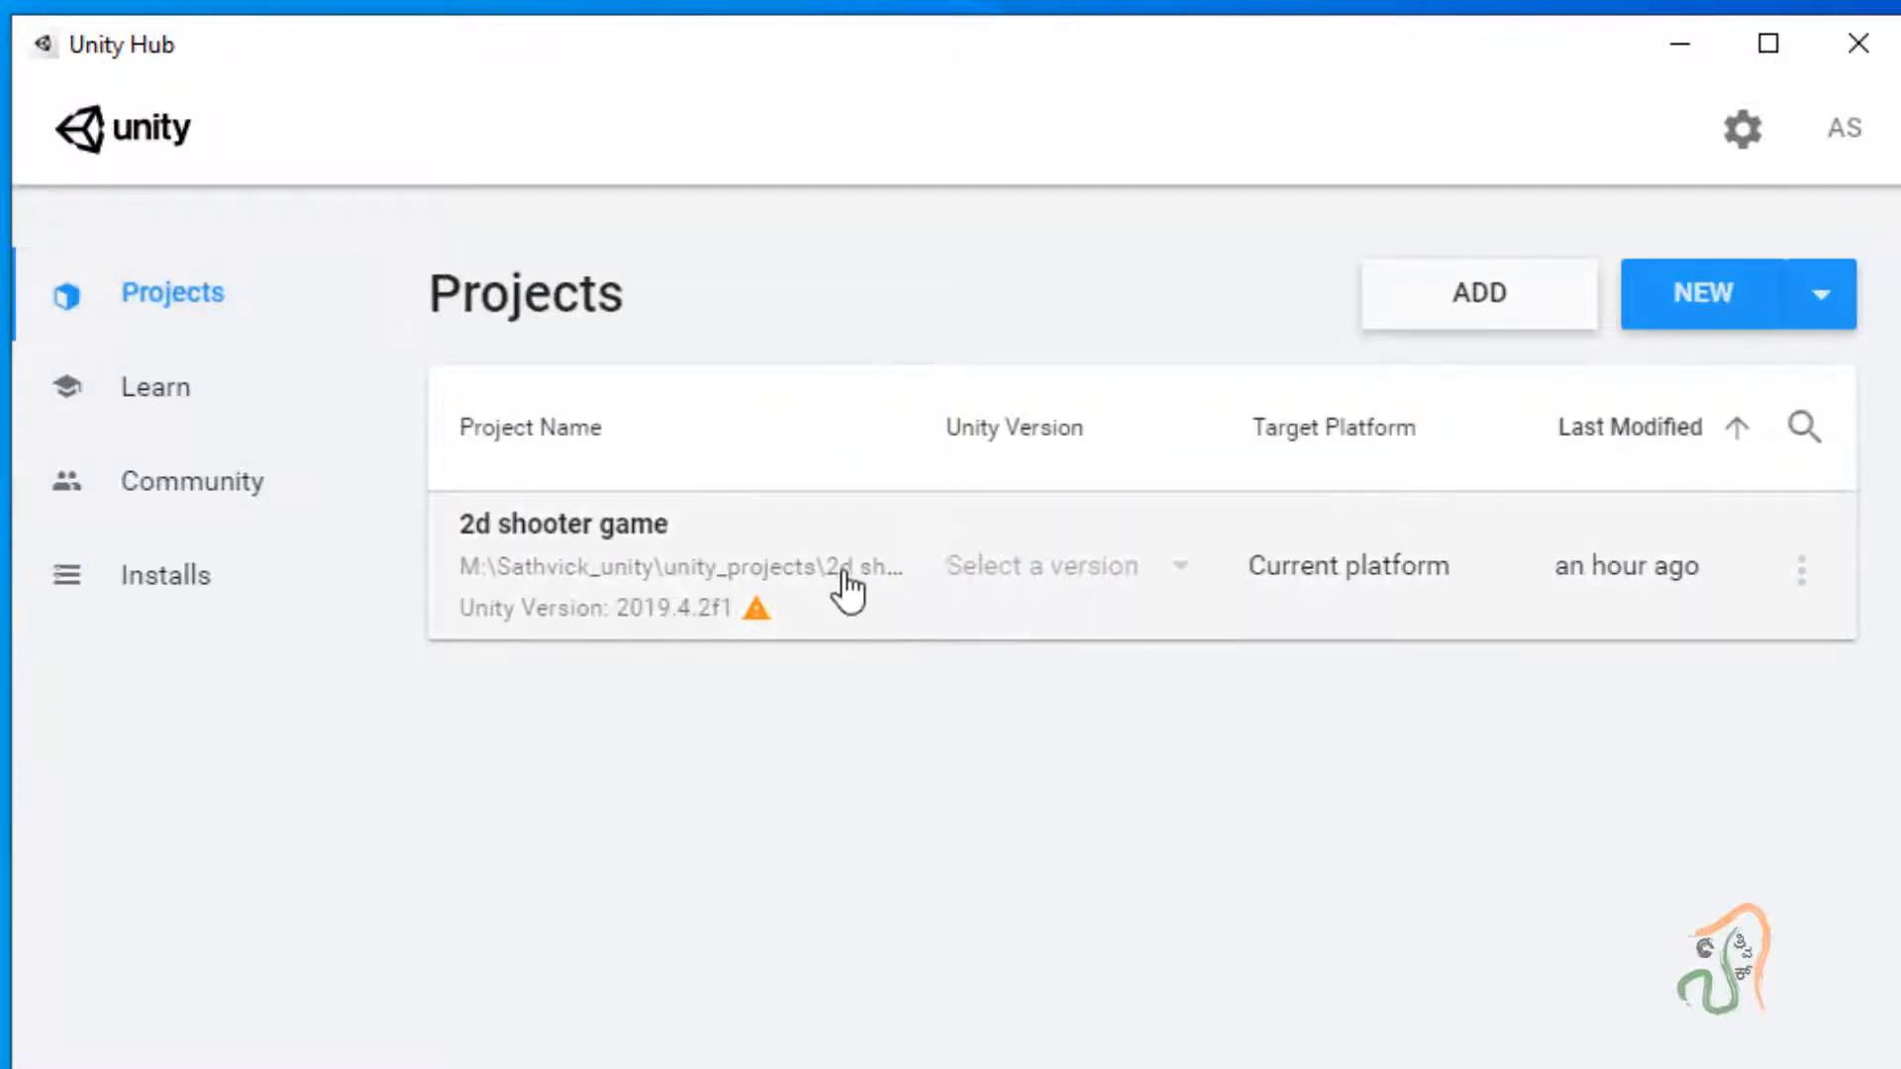
mouse_move(728, 644)
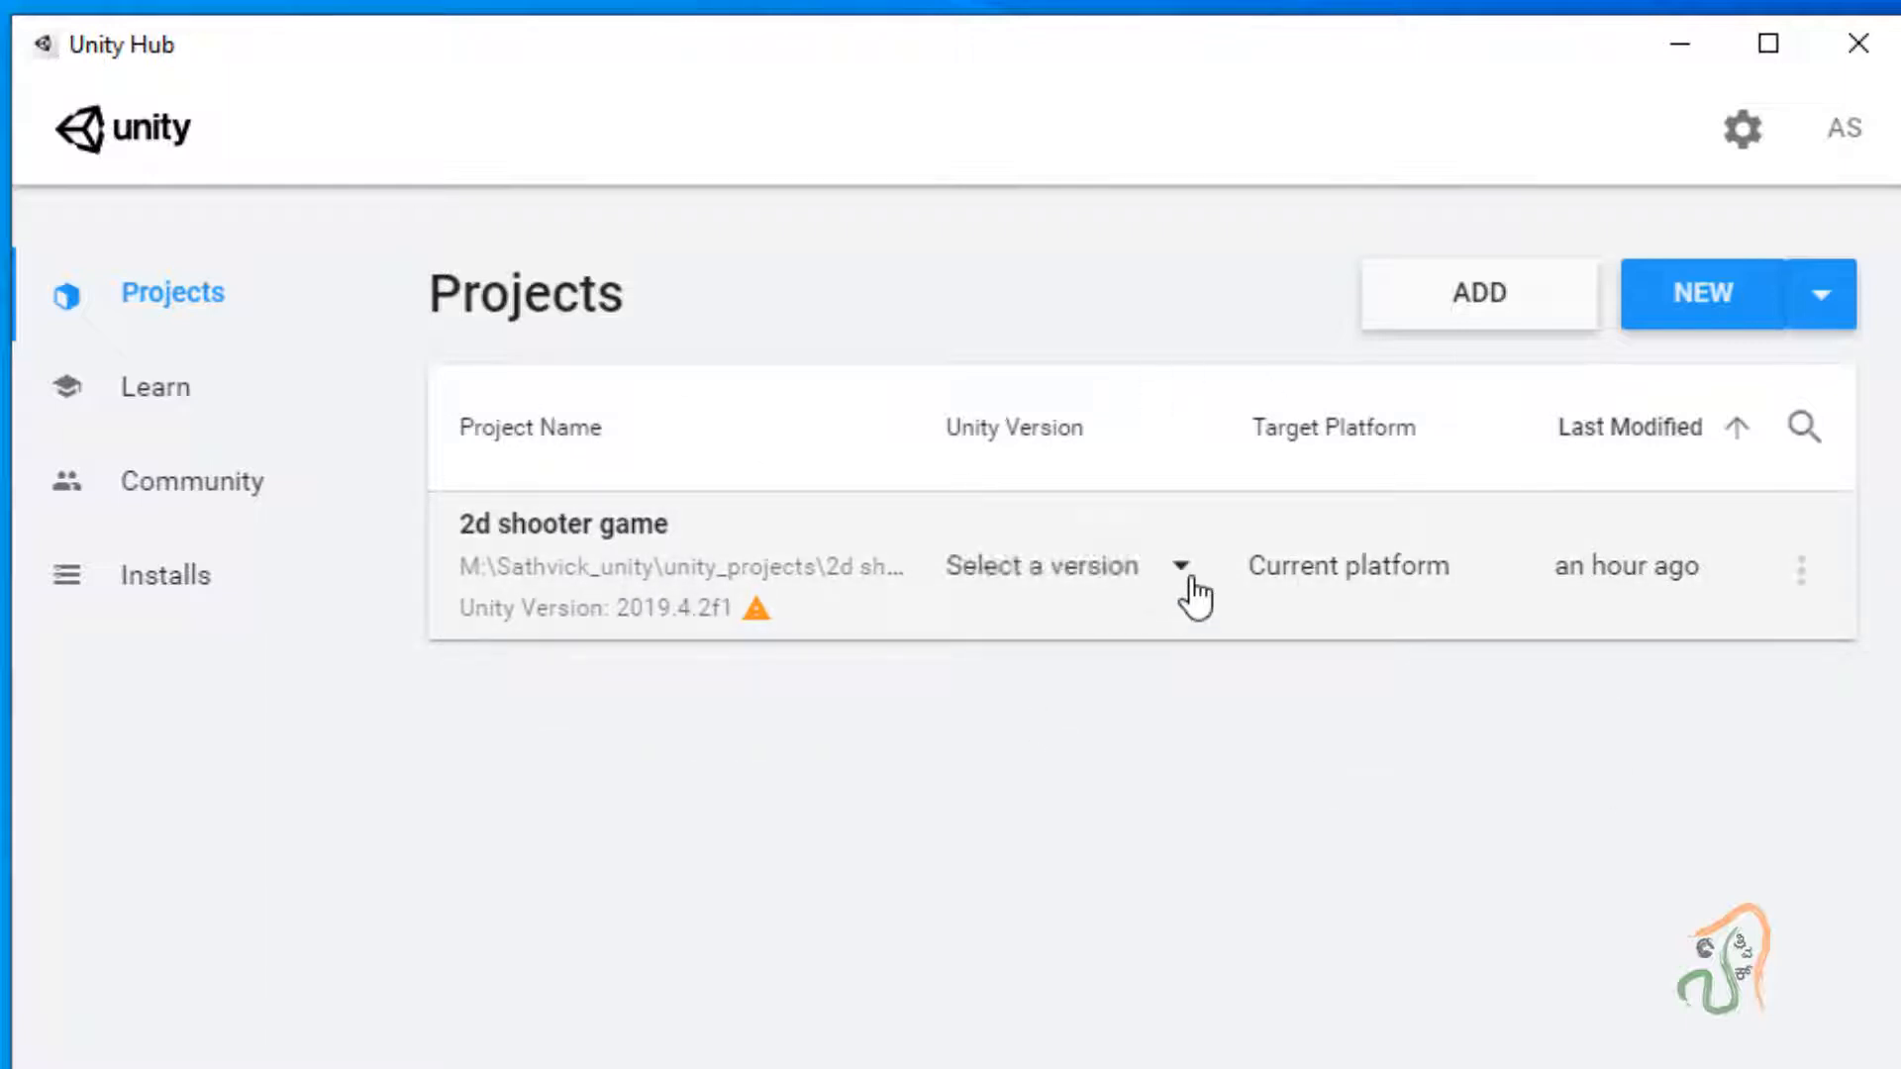
click(1191, 590)
click(1030, 574)
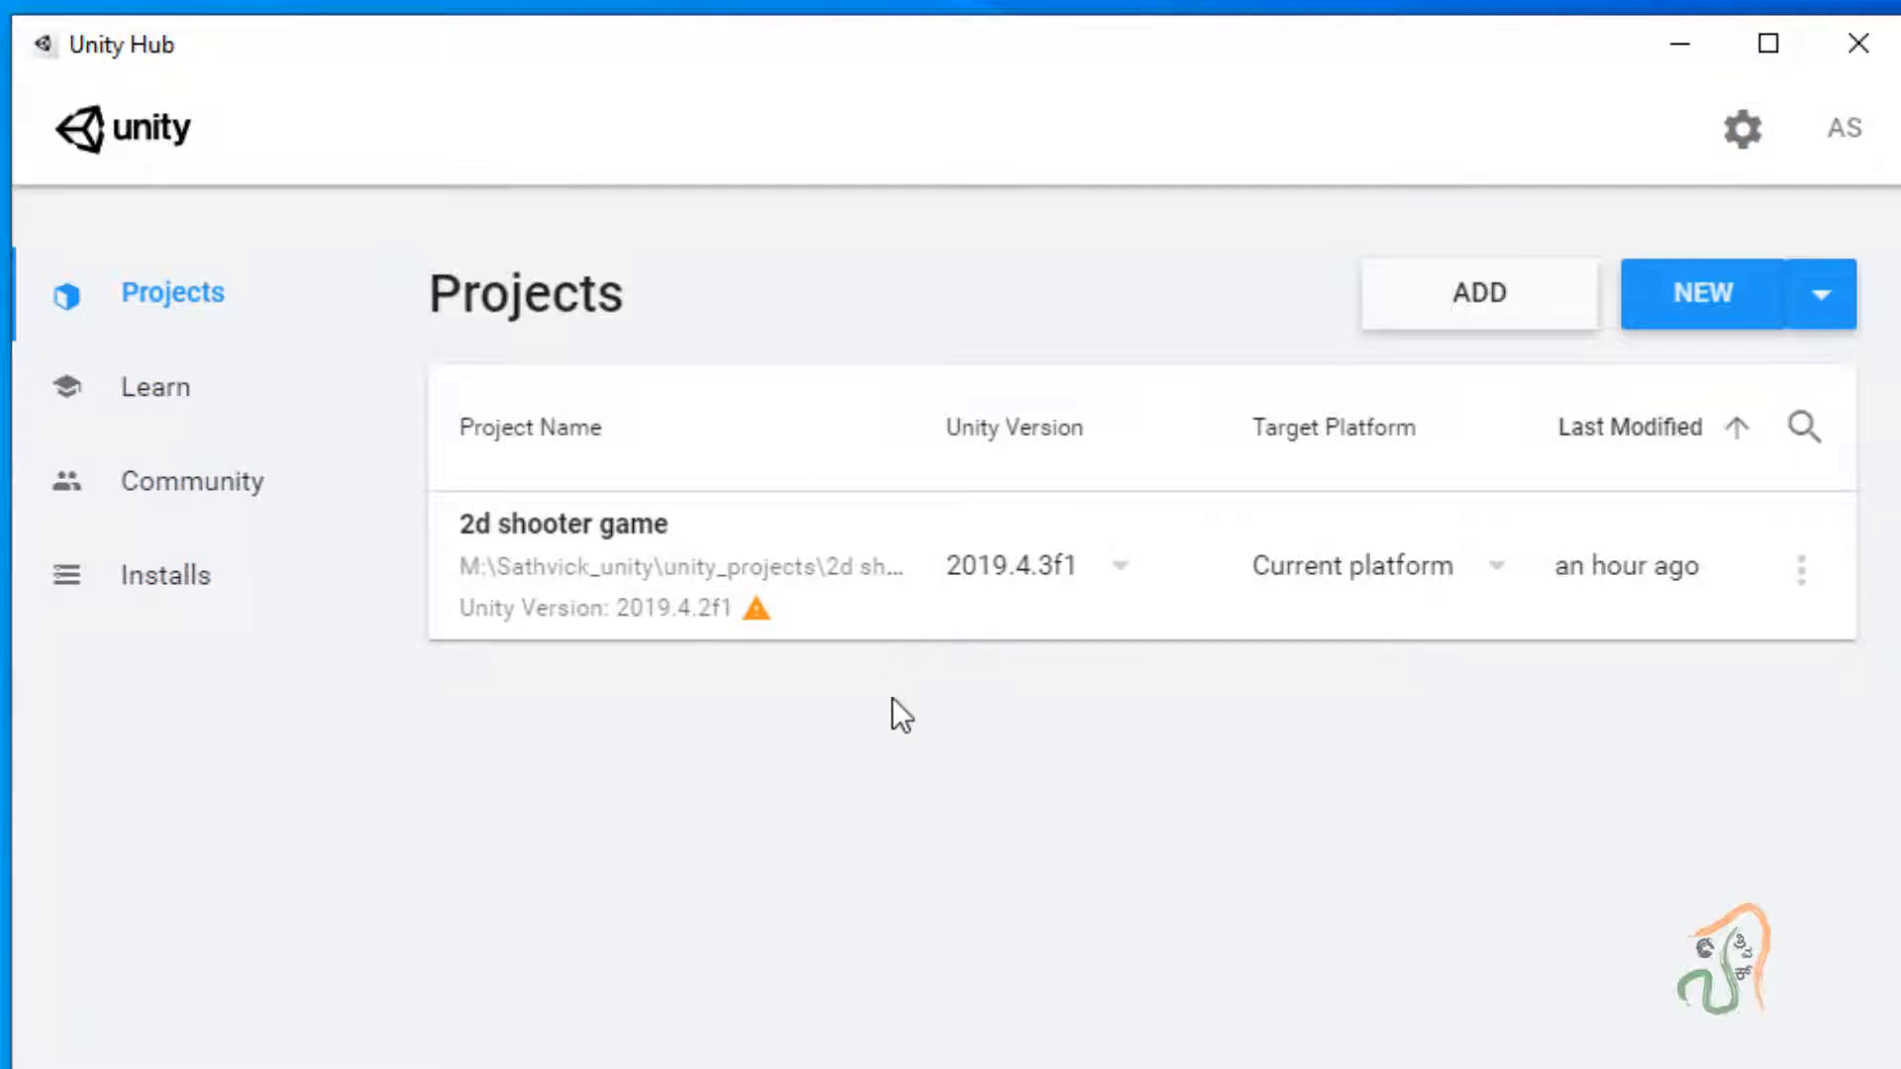
click(600, 584)
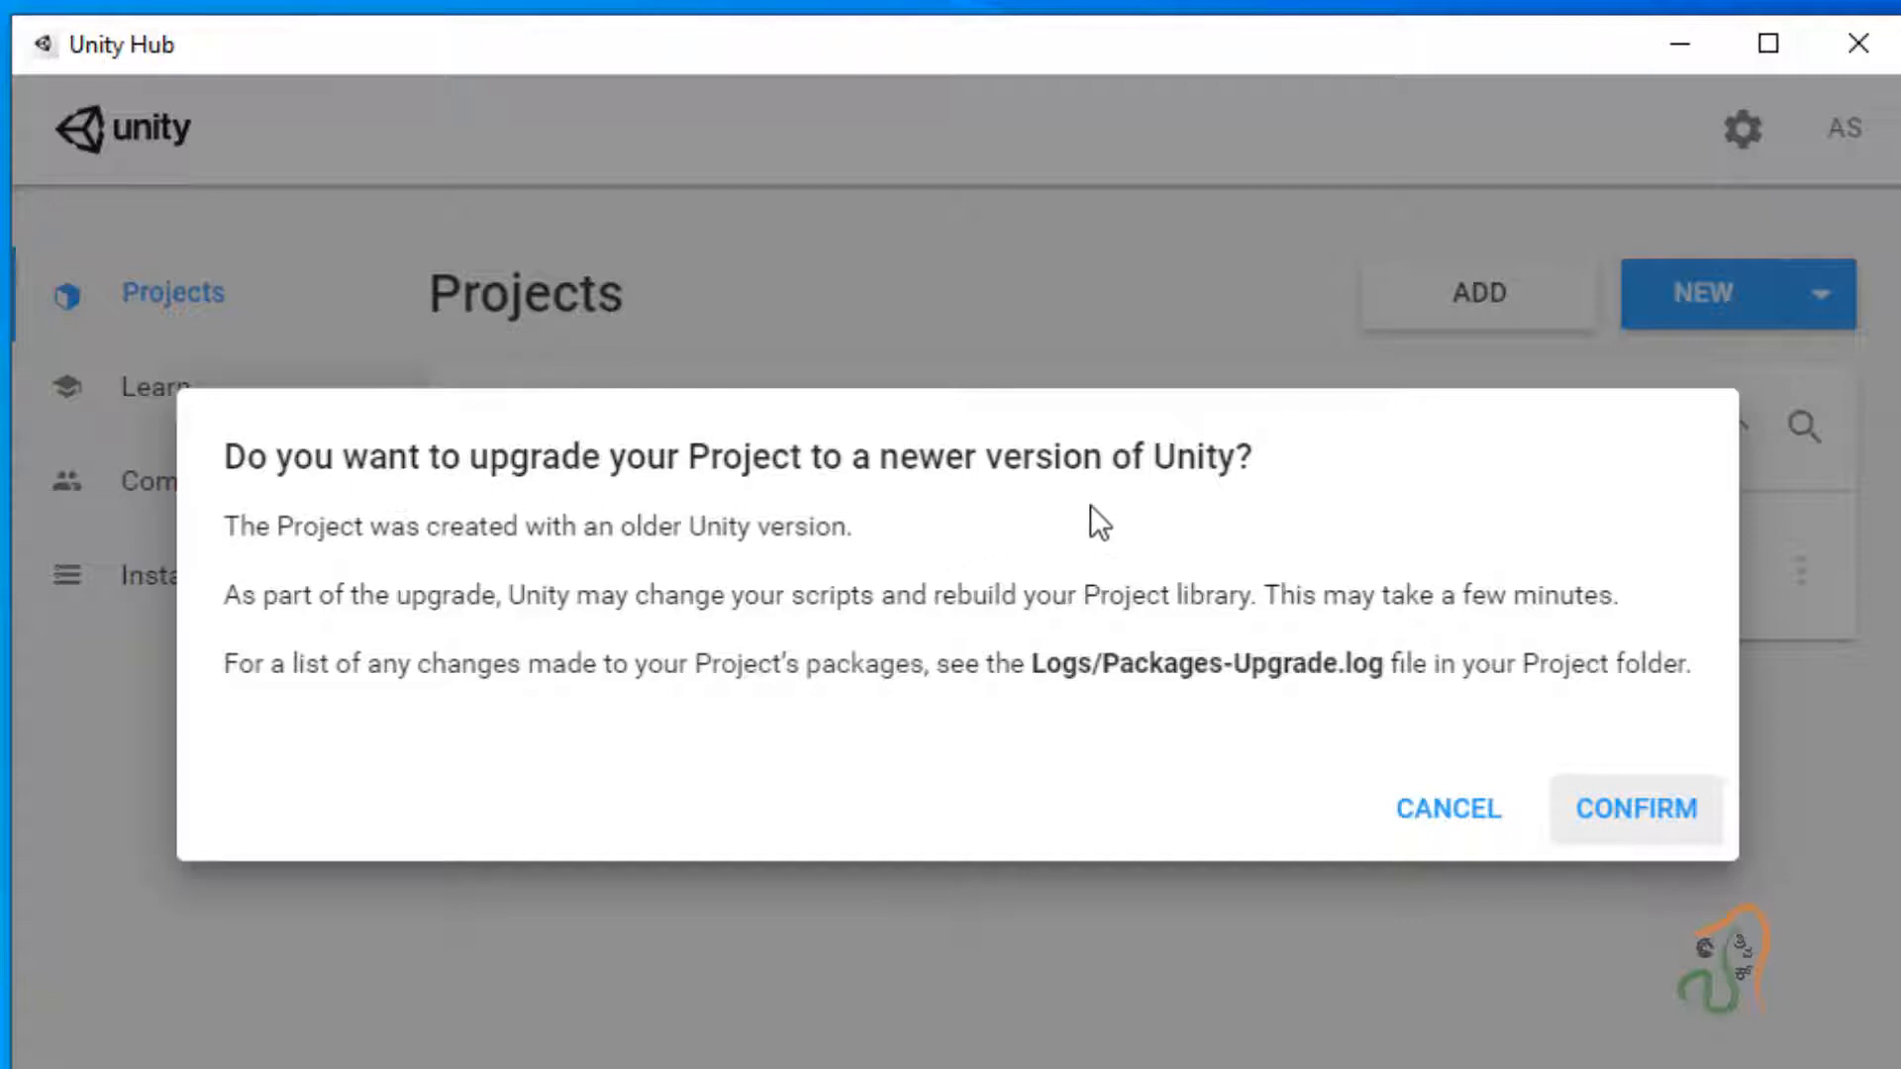
click(1631, 841)
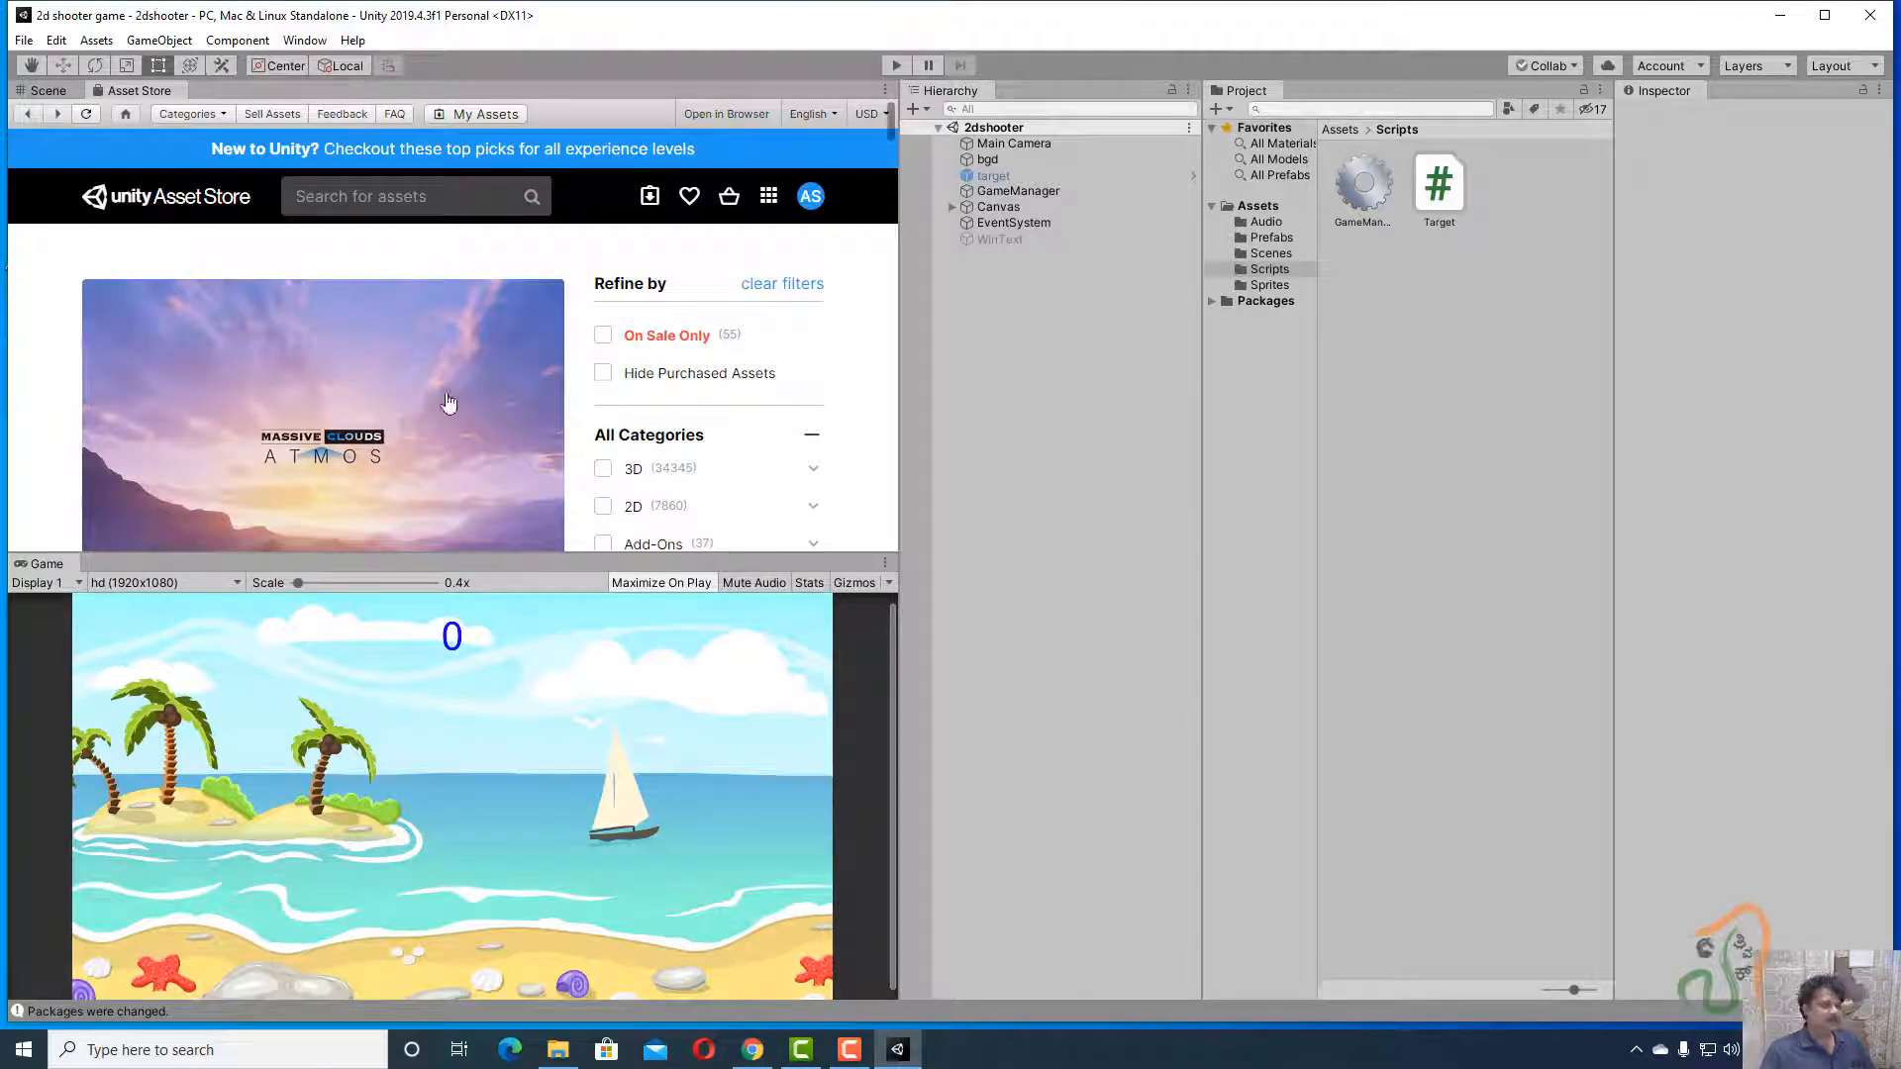
Quit the Unity editor through File > Exit.
click(23, 43)
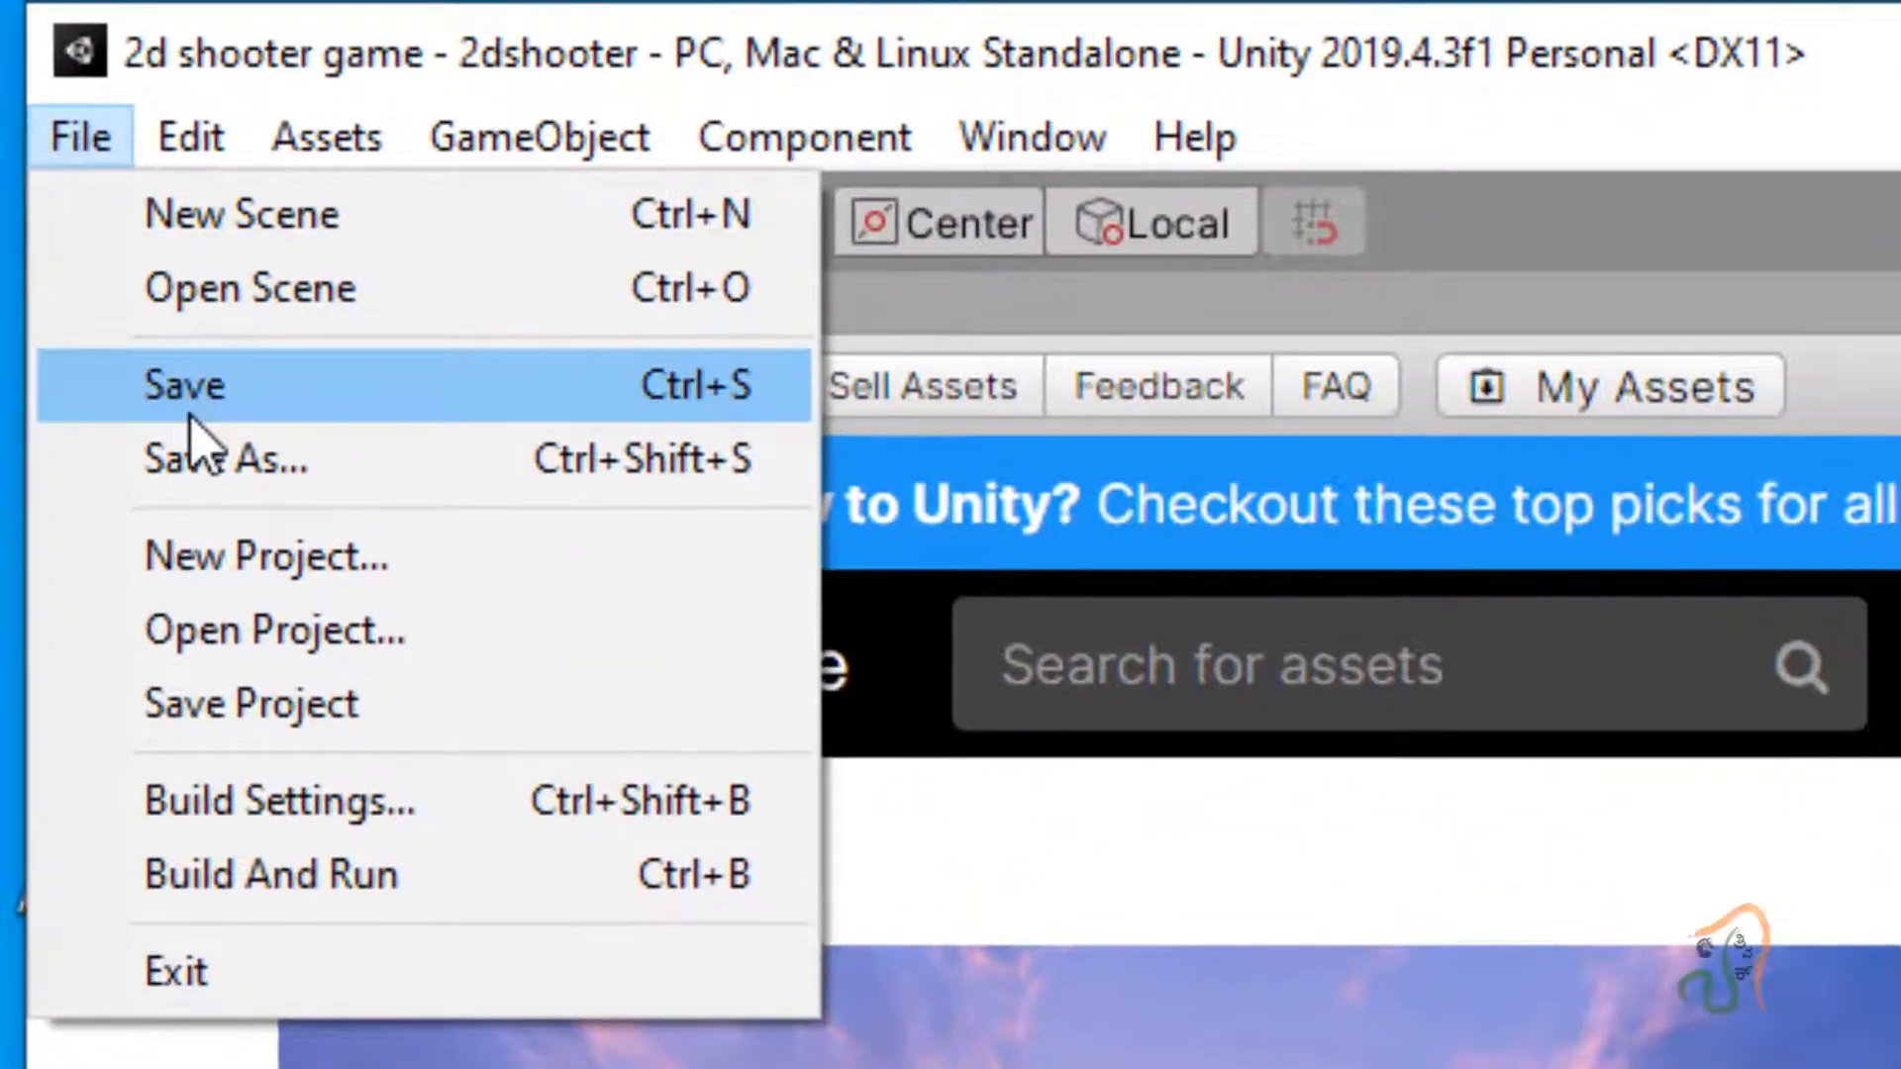
click(189, 415)
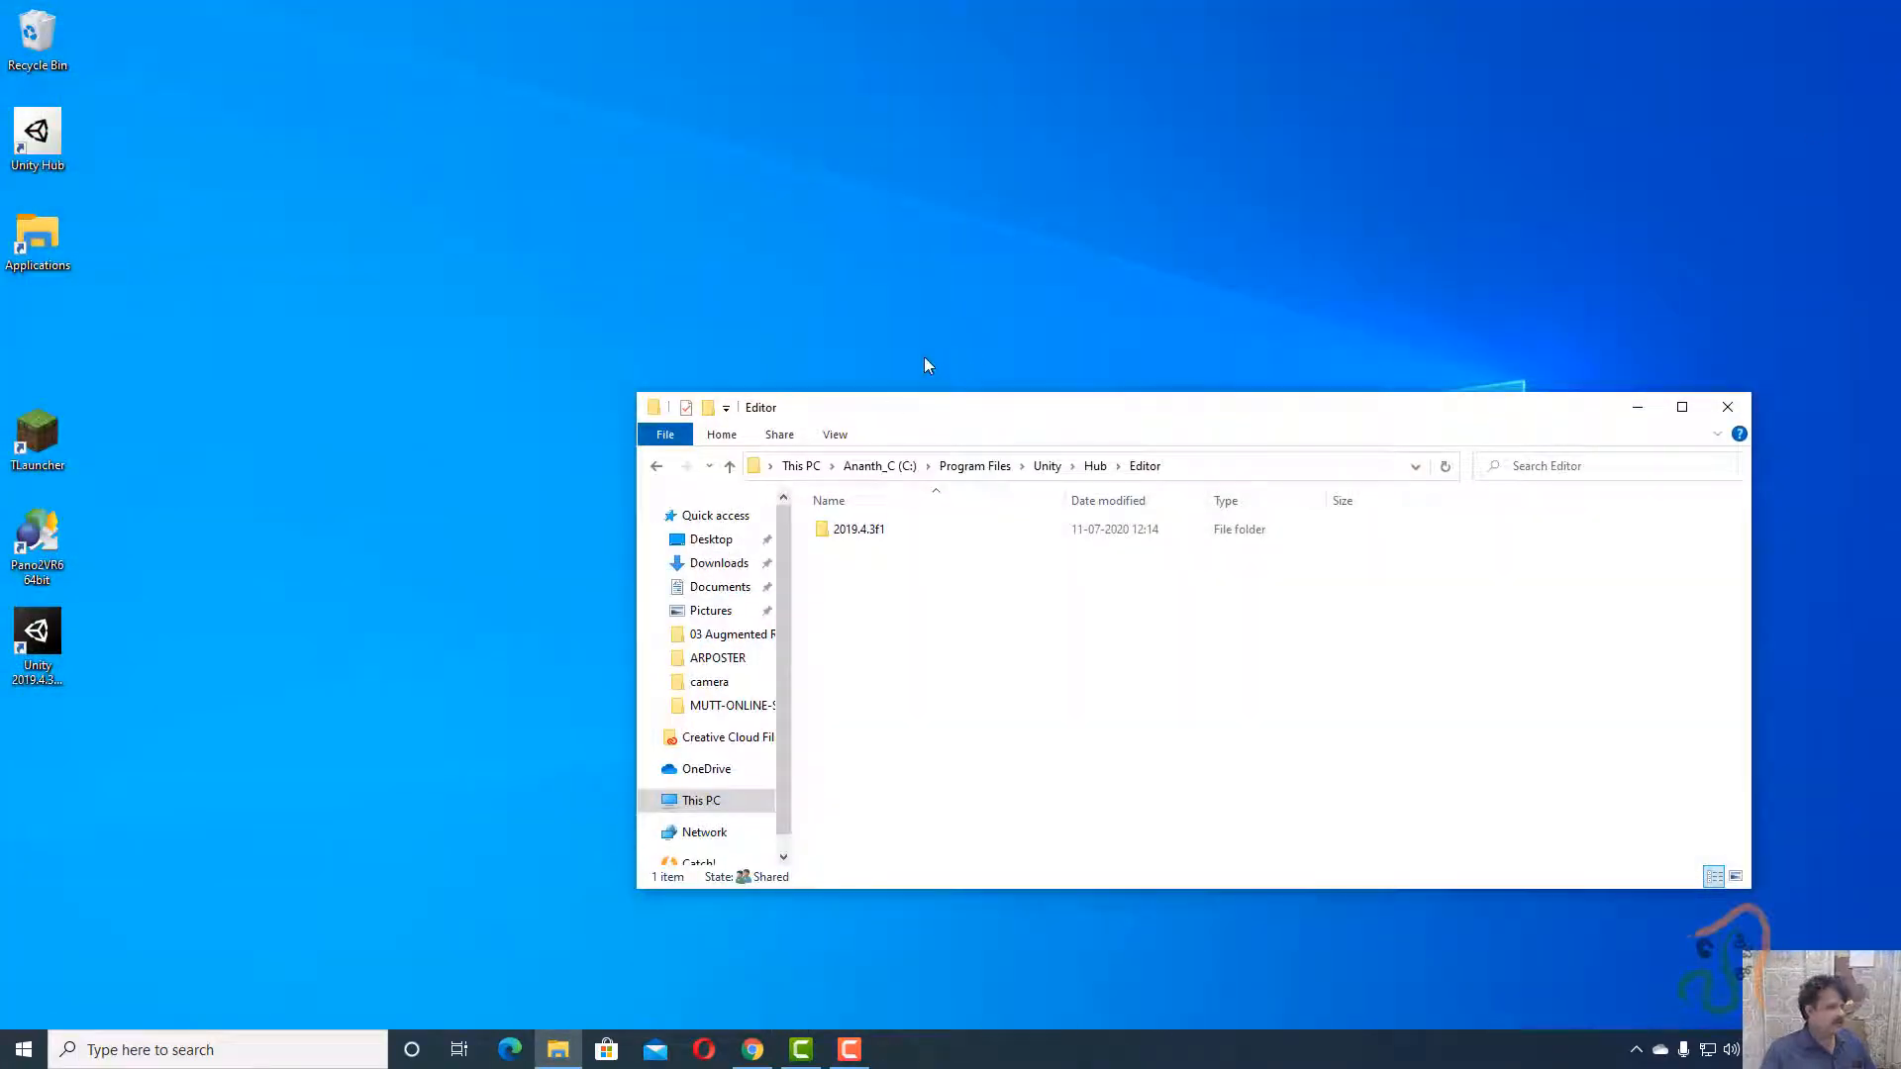
Relaunch Unity 2019.4.3 from the desktop shortcut.
double_click(30, 629)
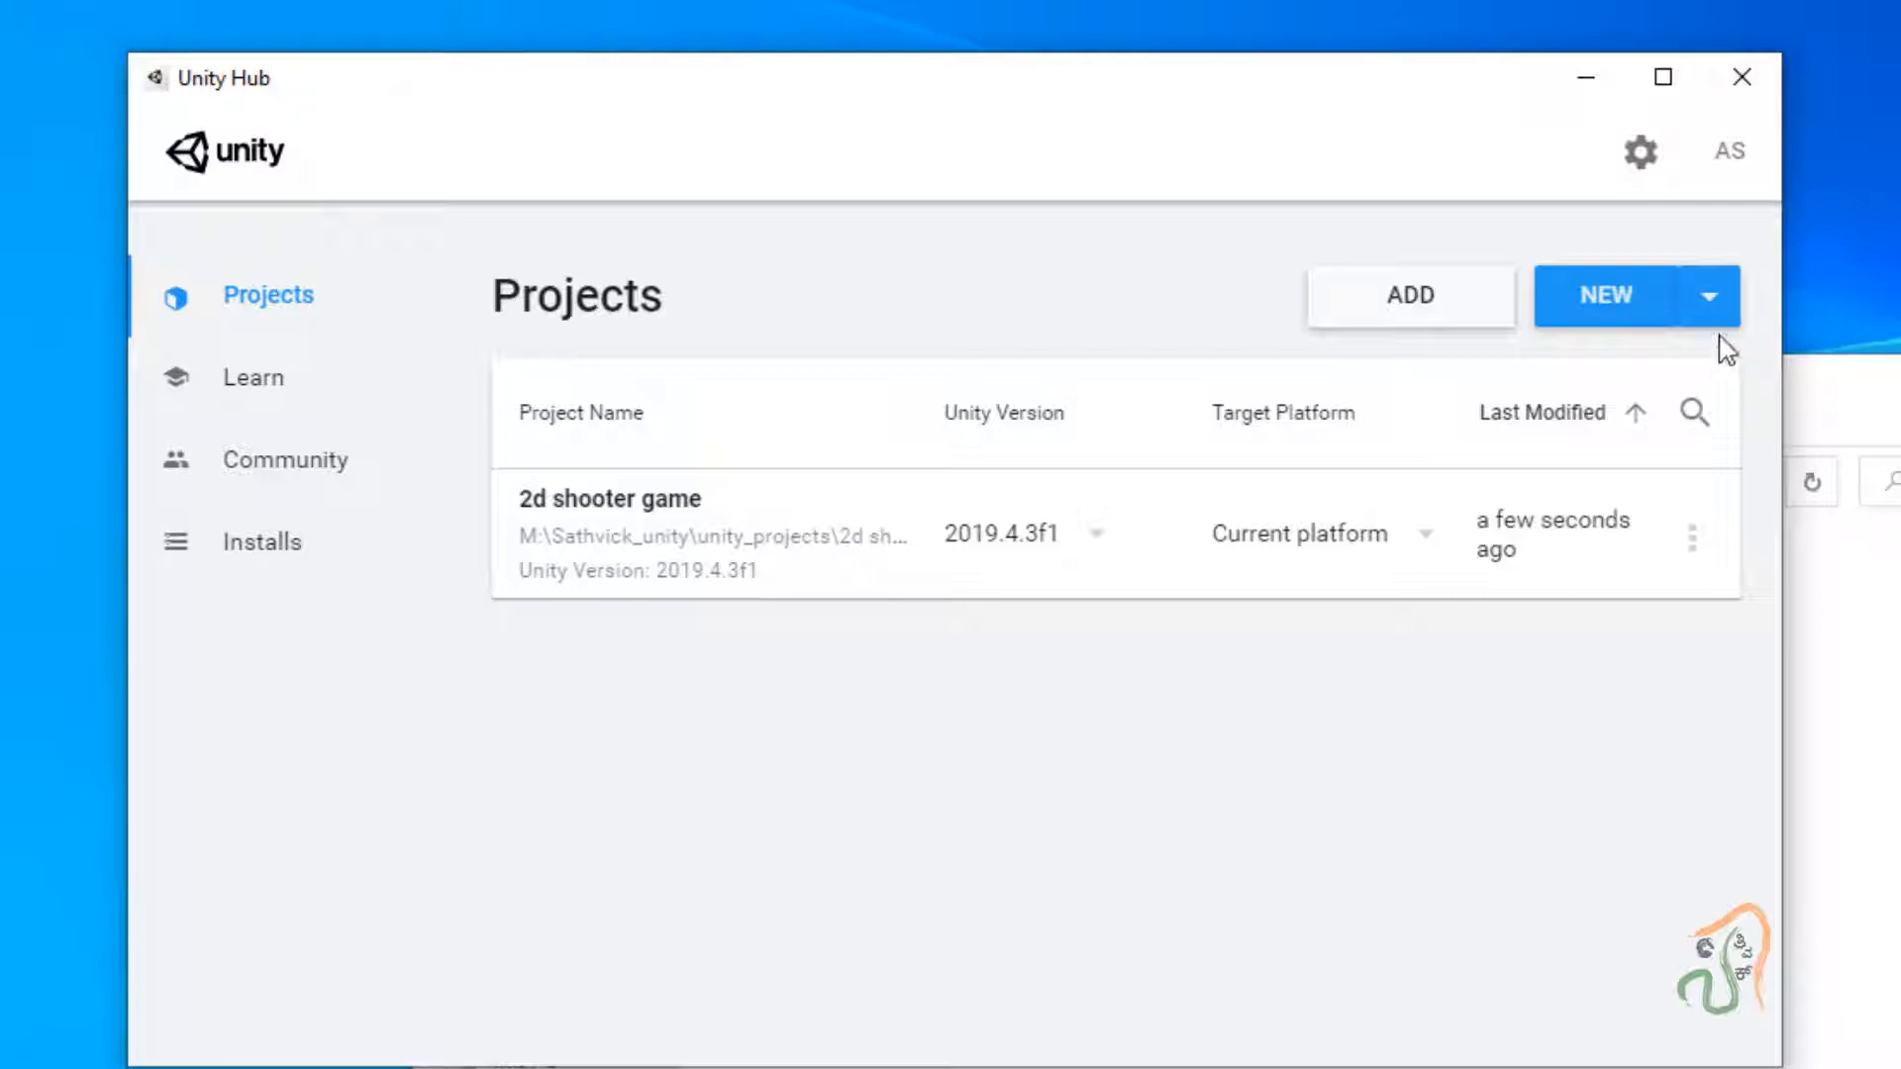
Create a 3D project named ARPOSTER with editor 2019.4.3f1.
click(1693, 310)
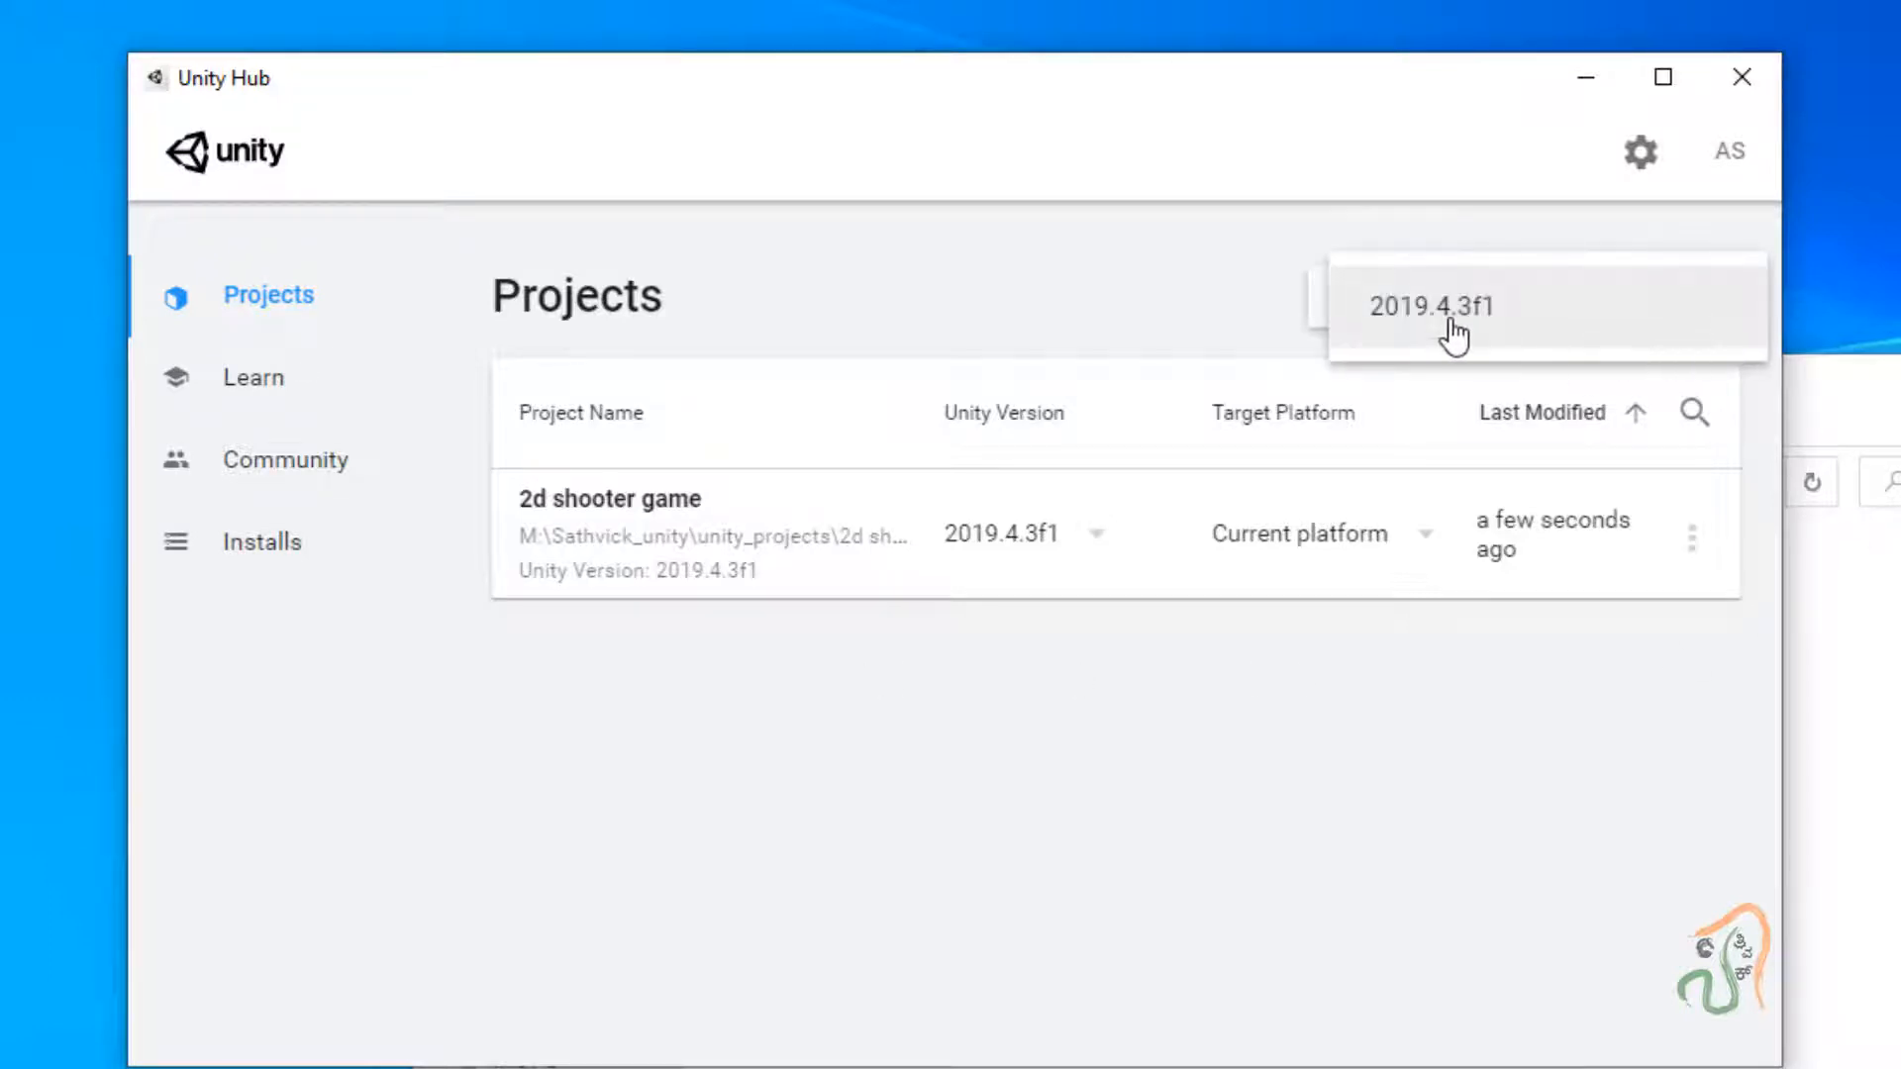
click(1448, 328)
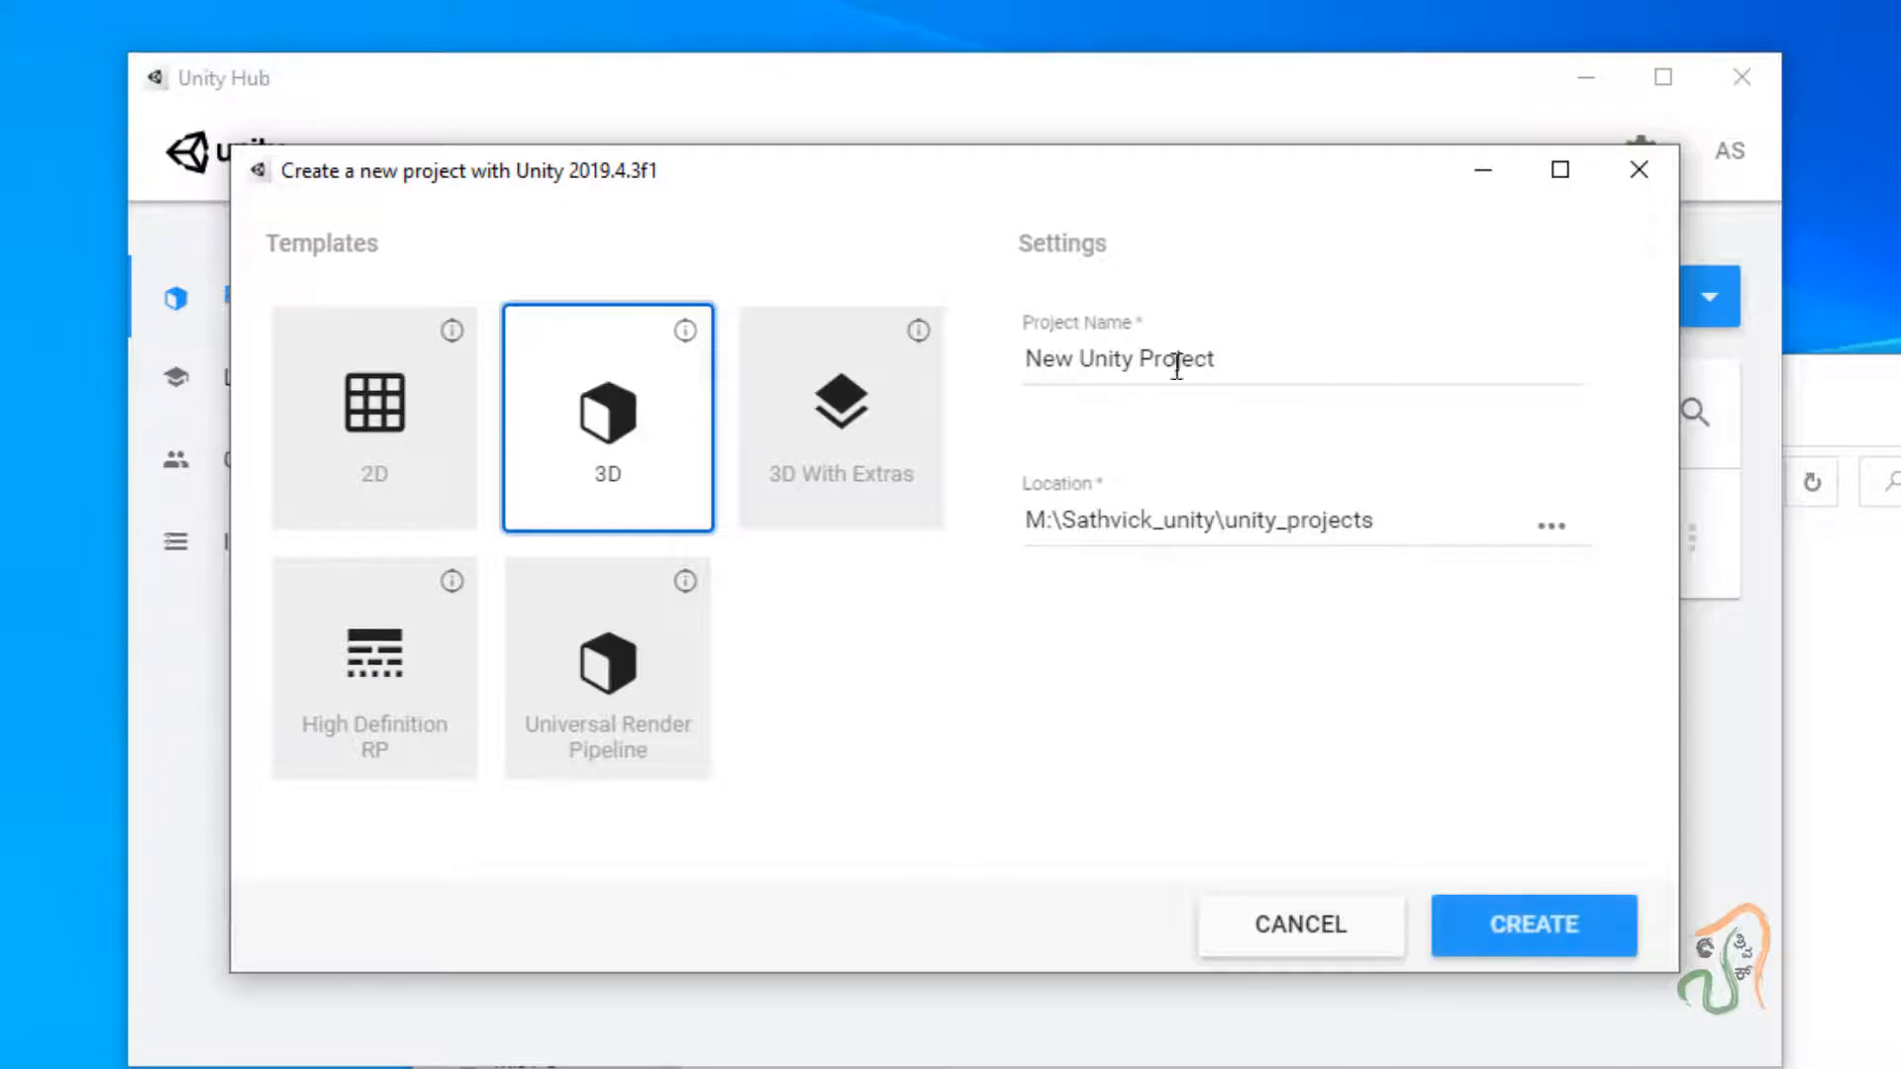
click(1310, 356)
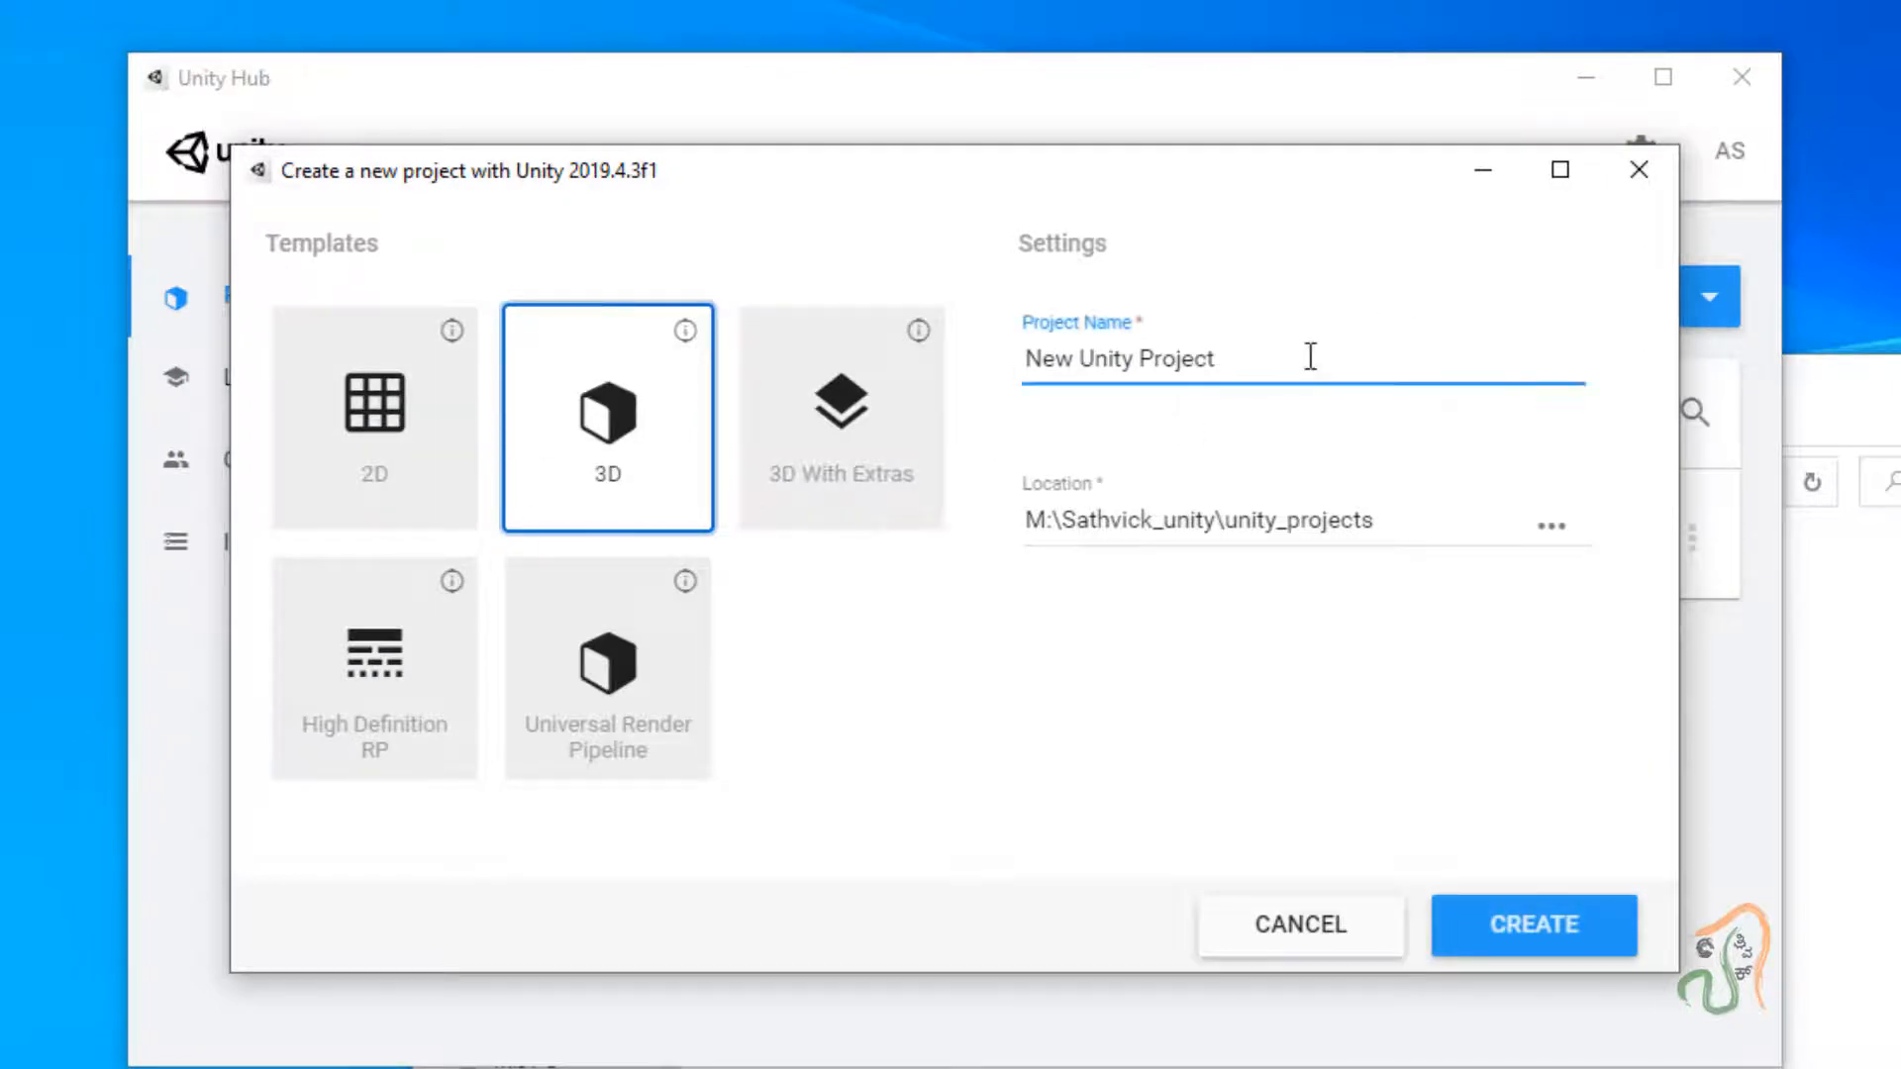
drag(1290, 356, 803, 350)
text(AR)
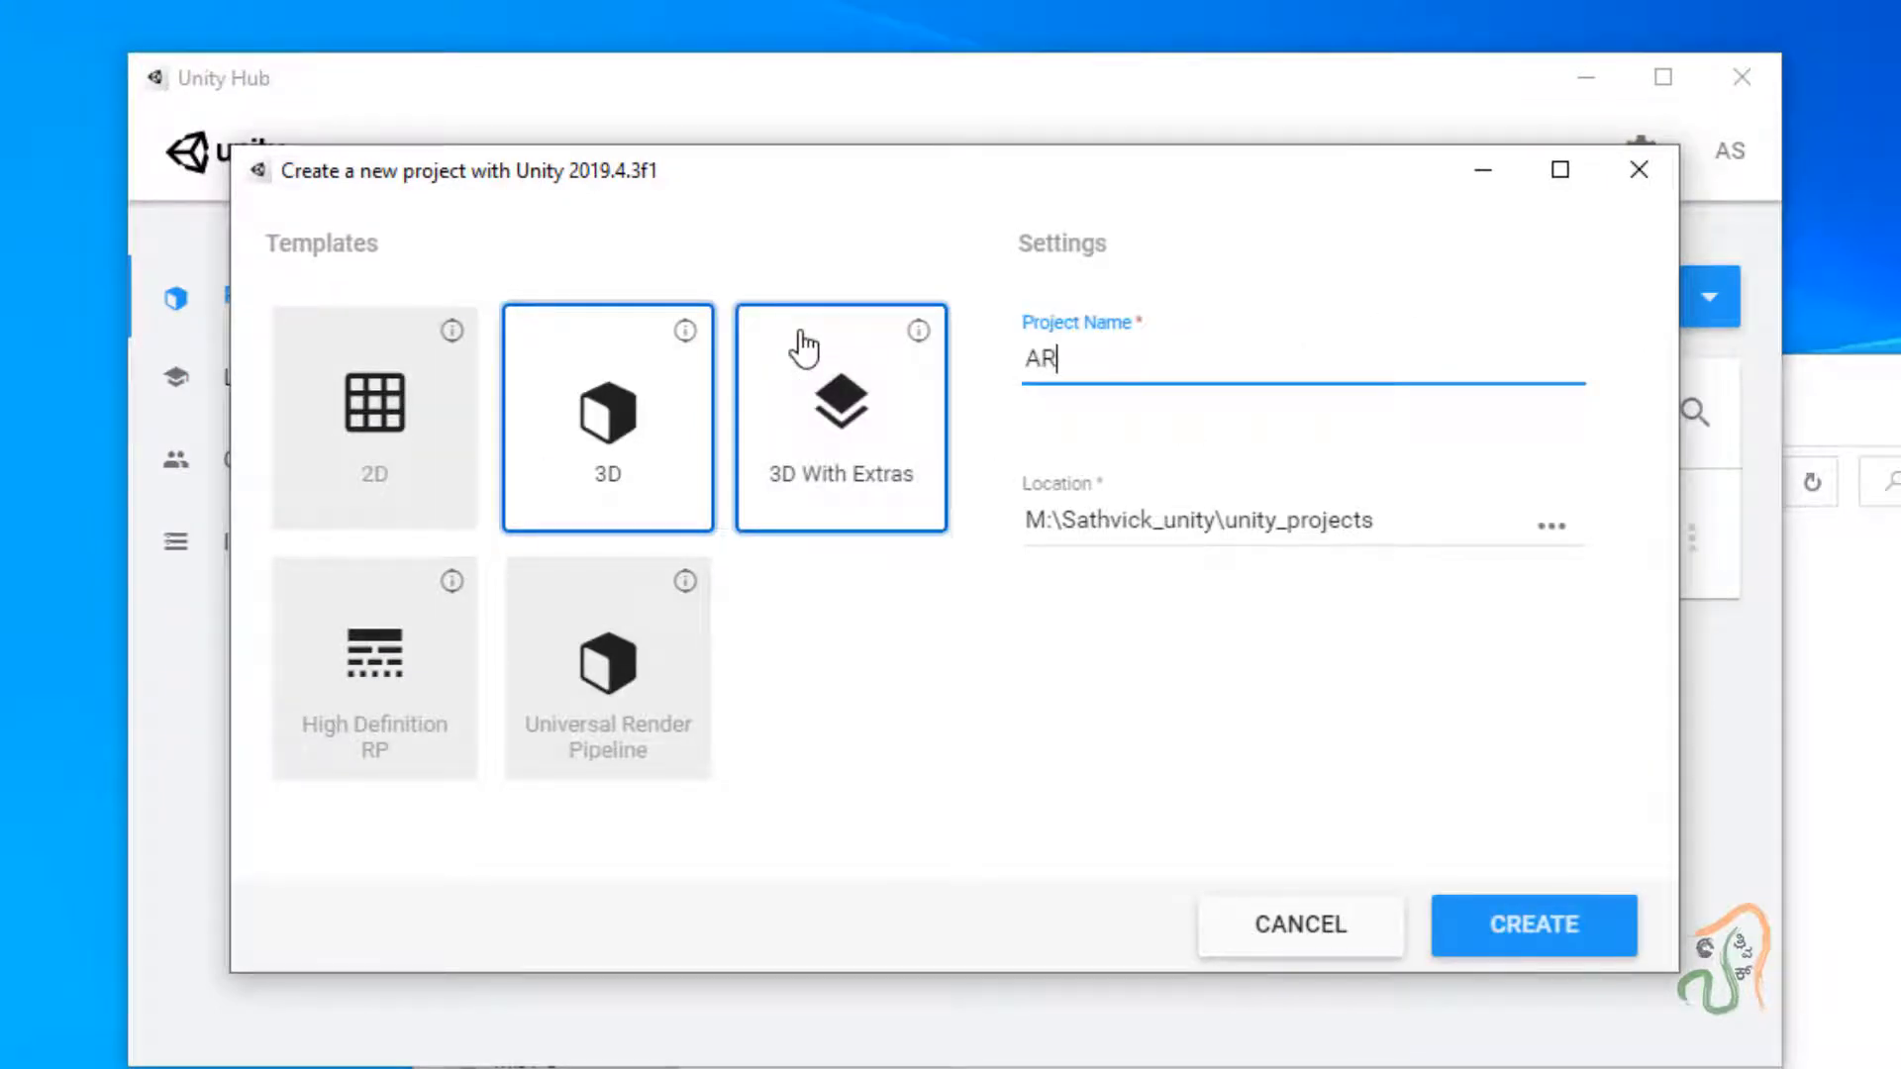
text(POSTER)
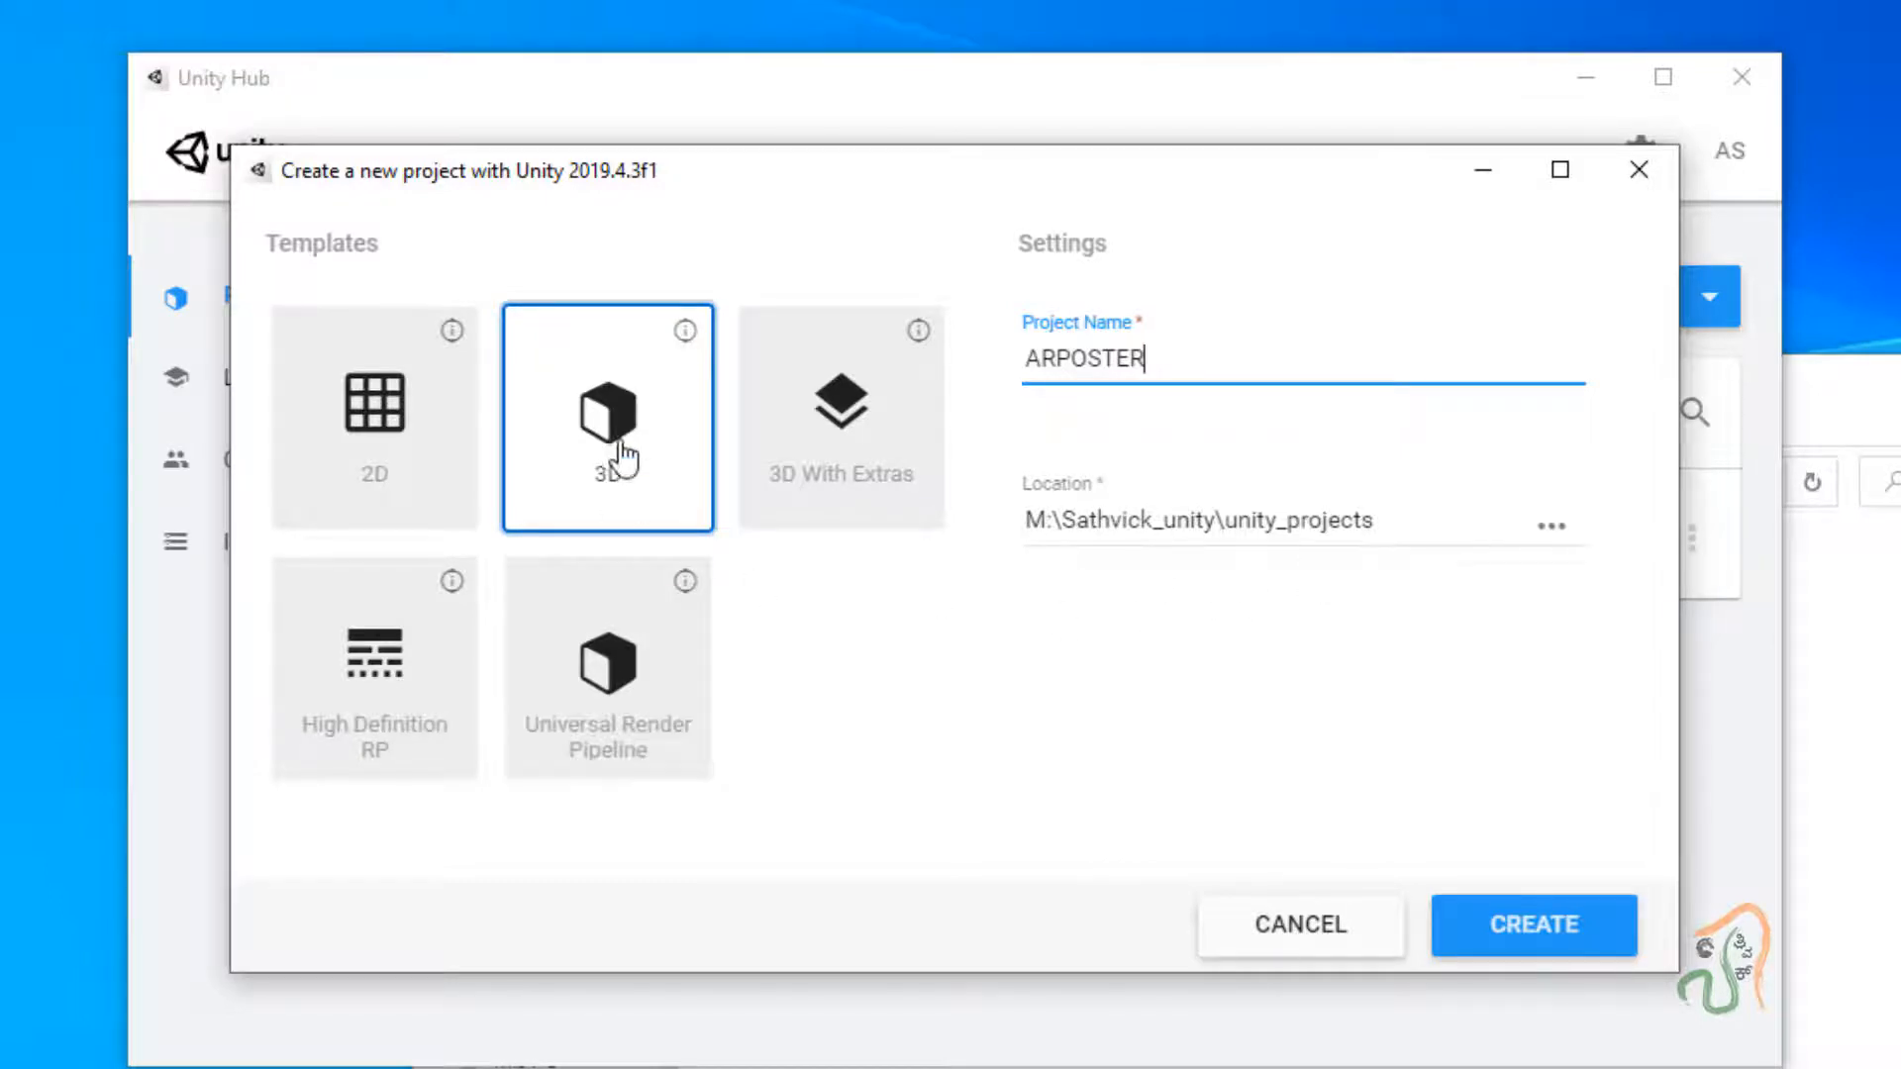
click(1509, 926)
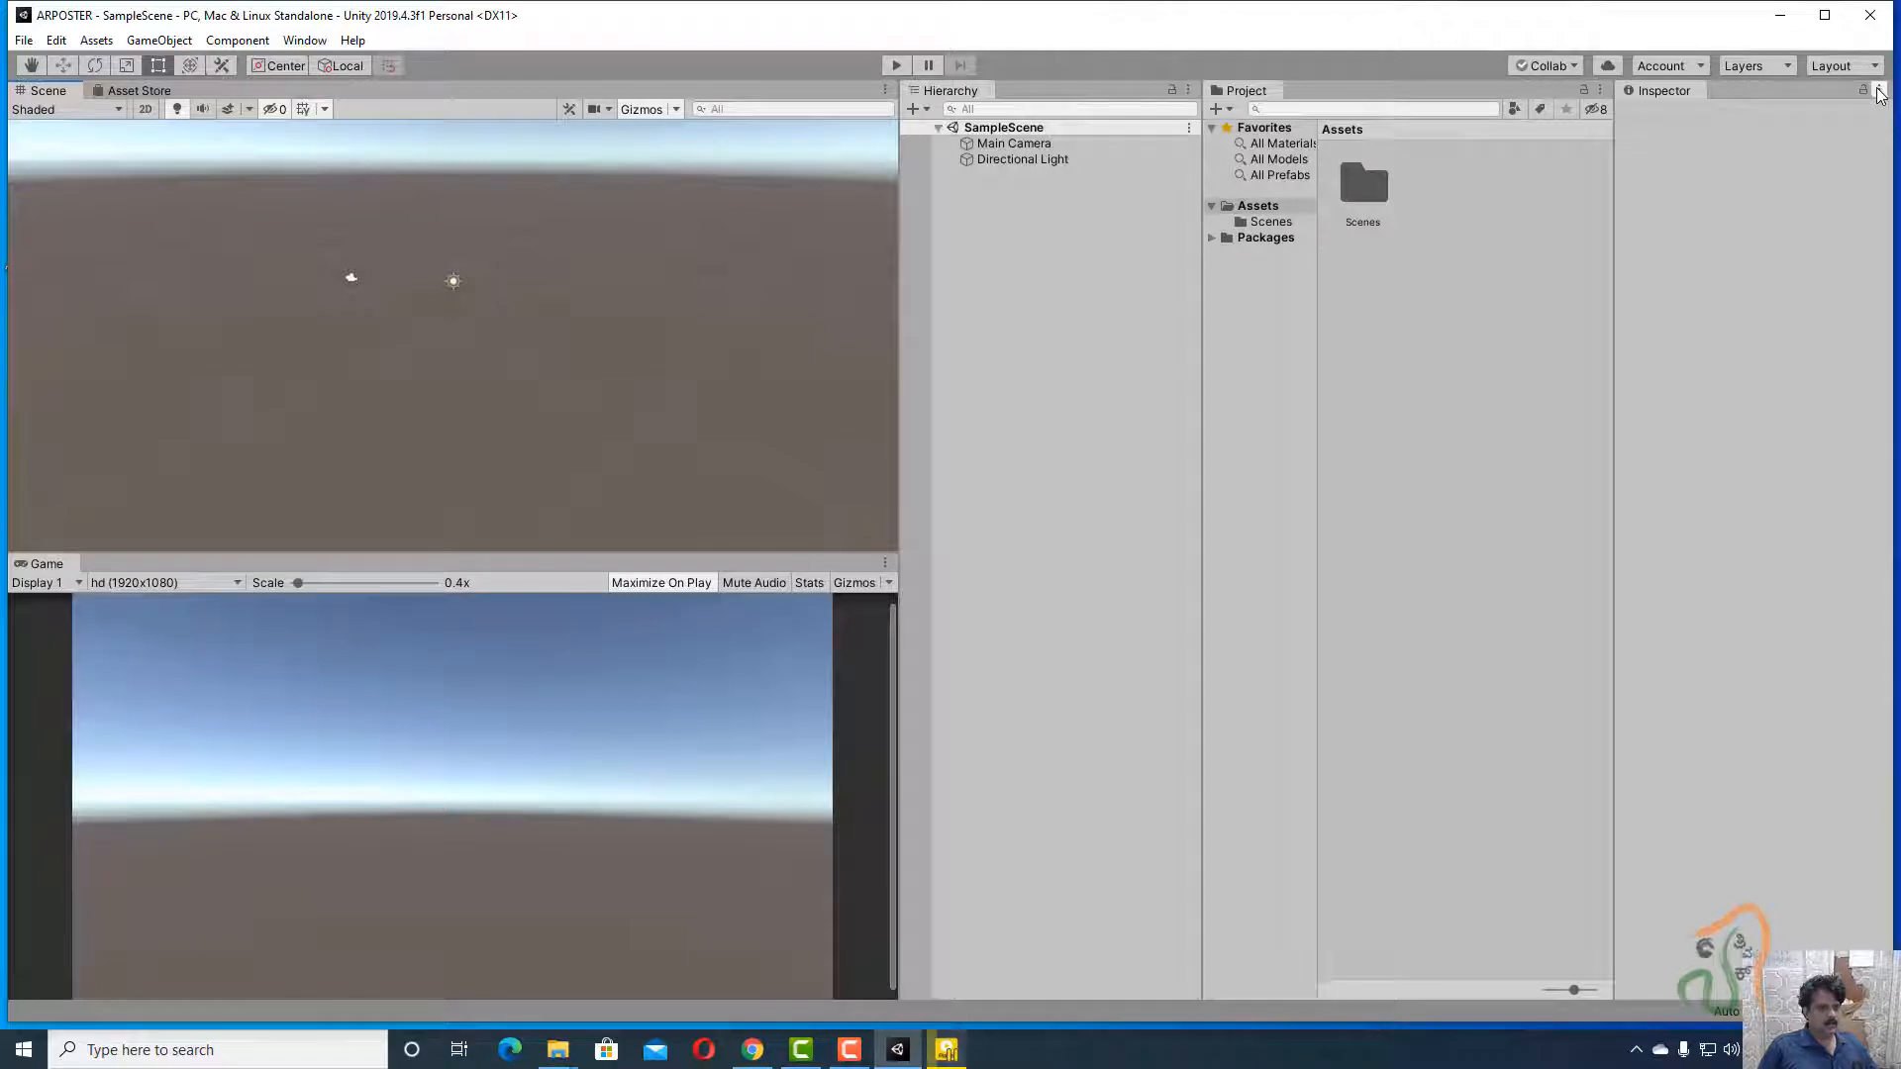
Switch the editor to the Default layout and open the Assets/Scenes folder.
click(1862, 66)
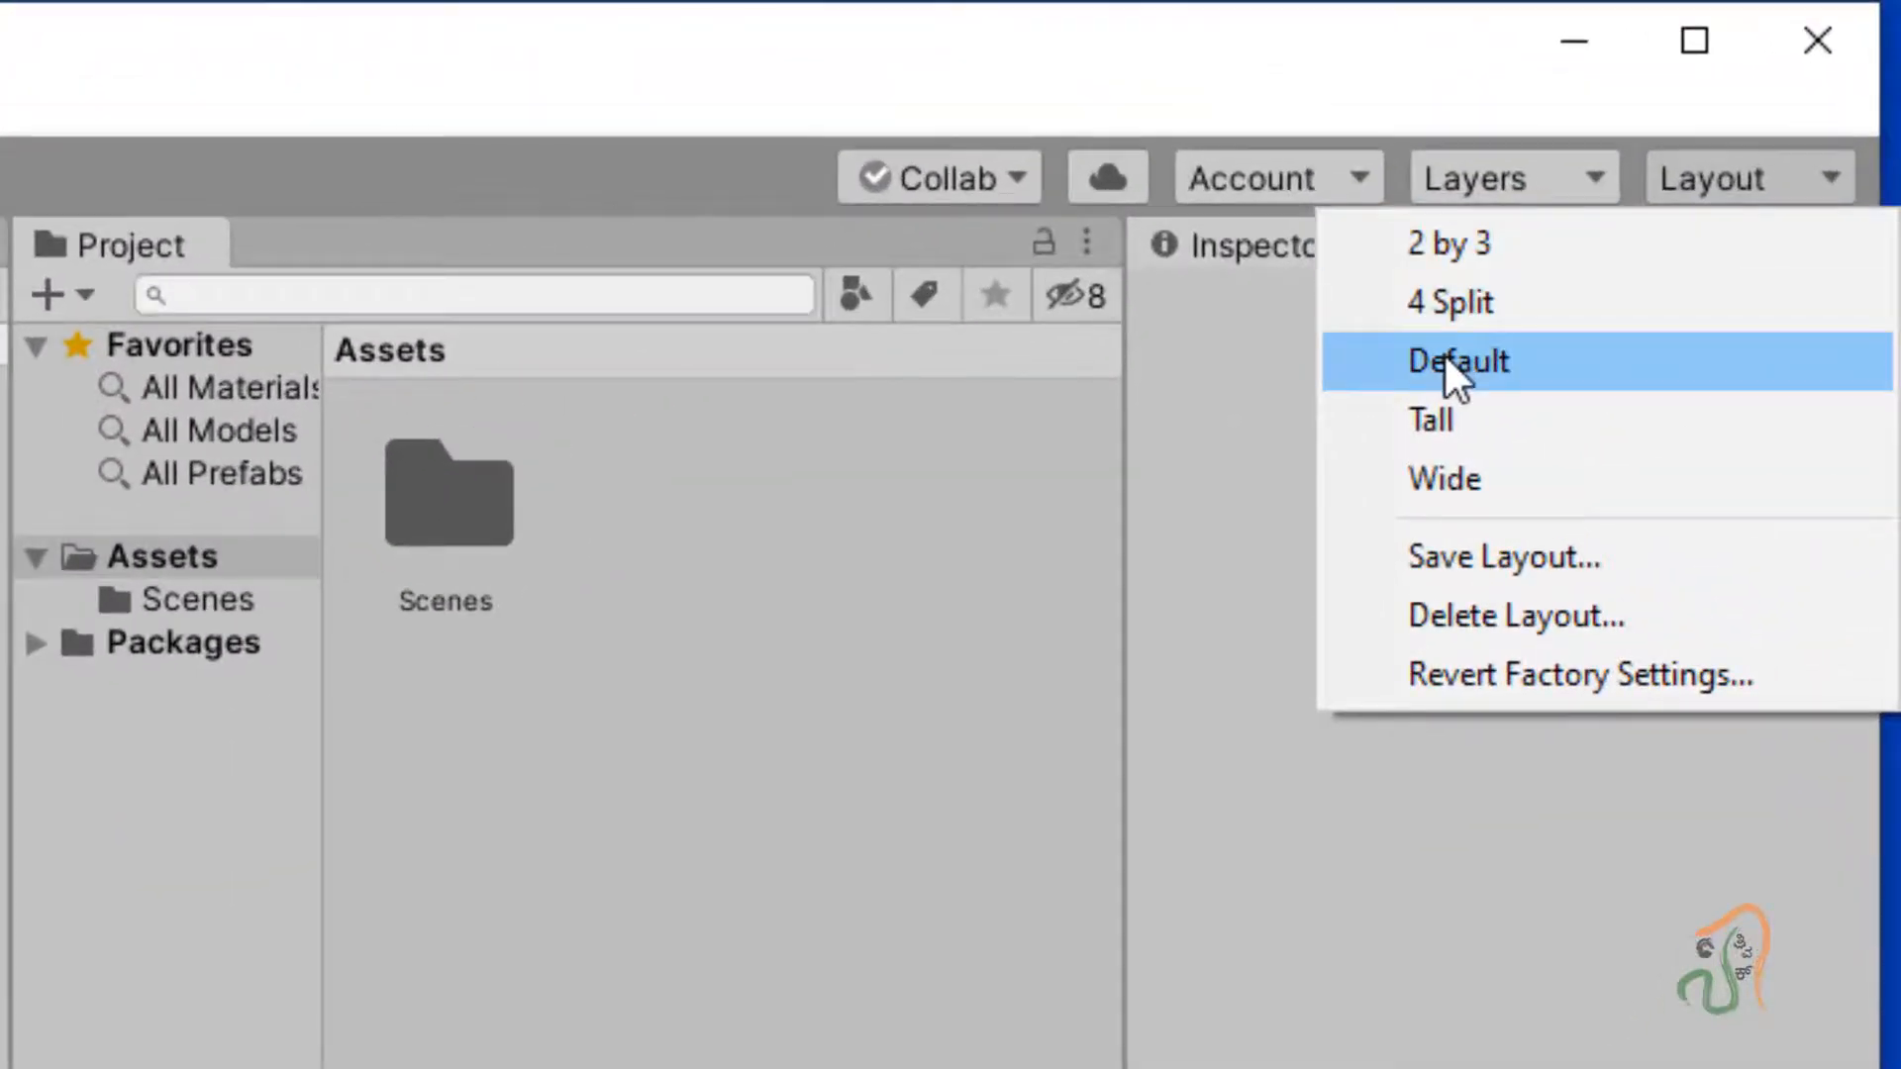
click(1445, 361)
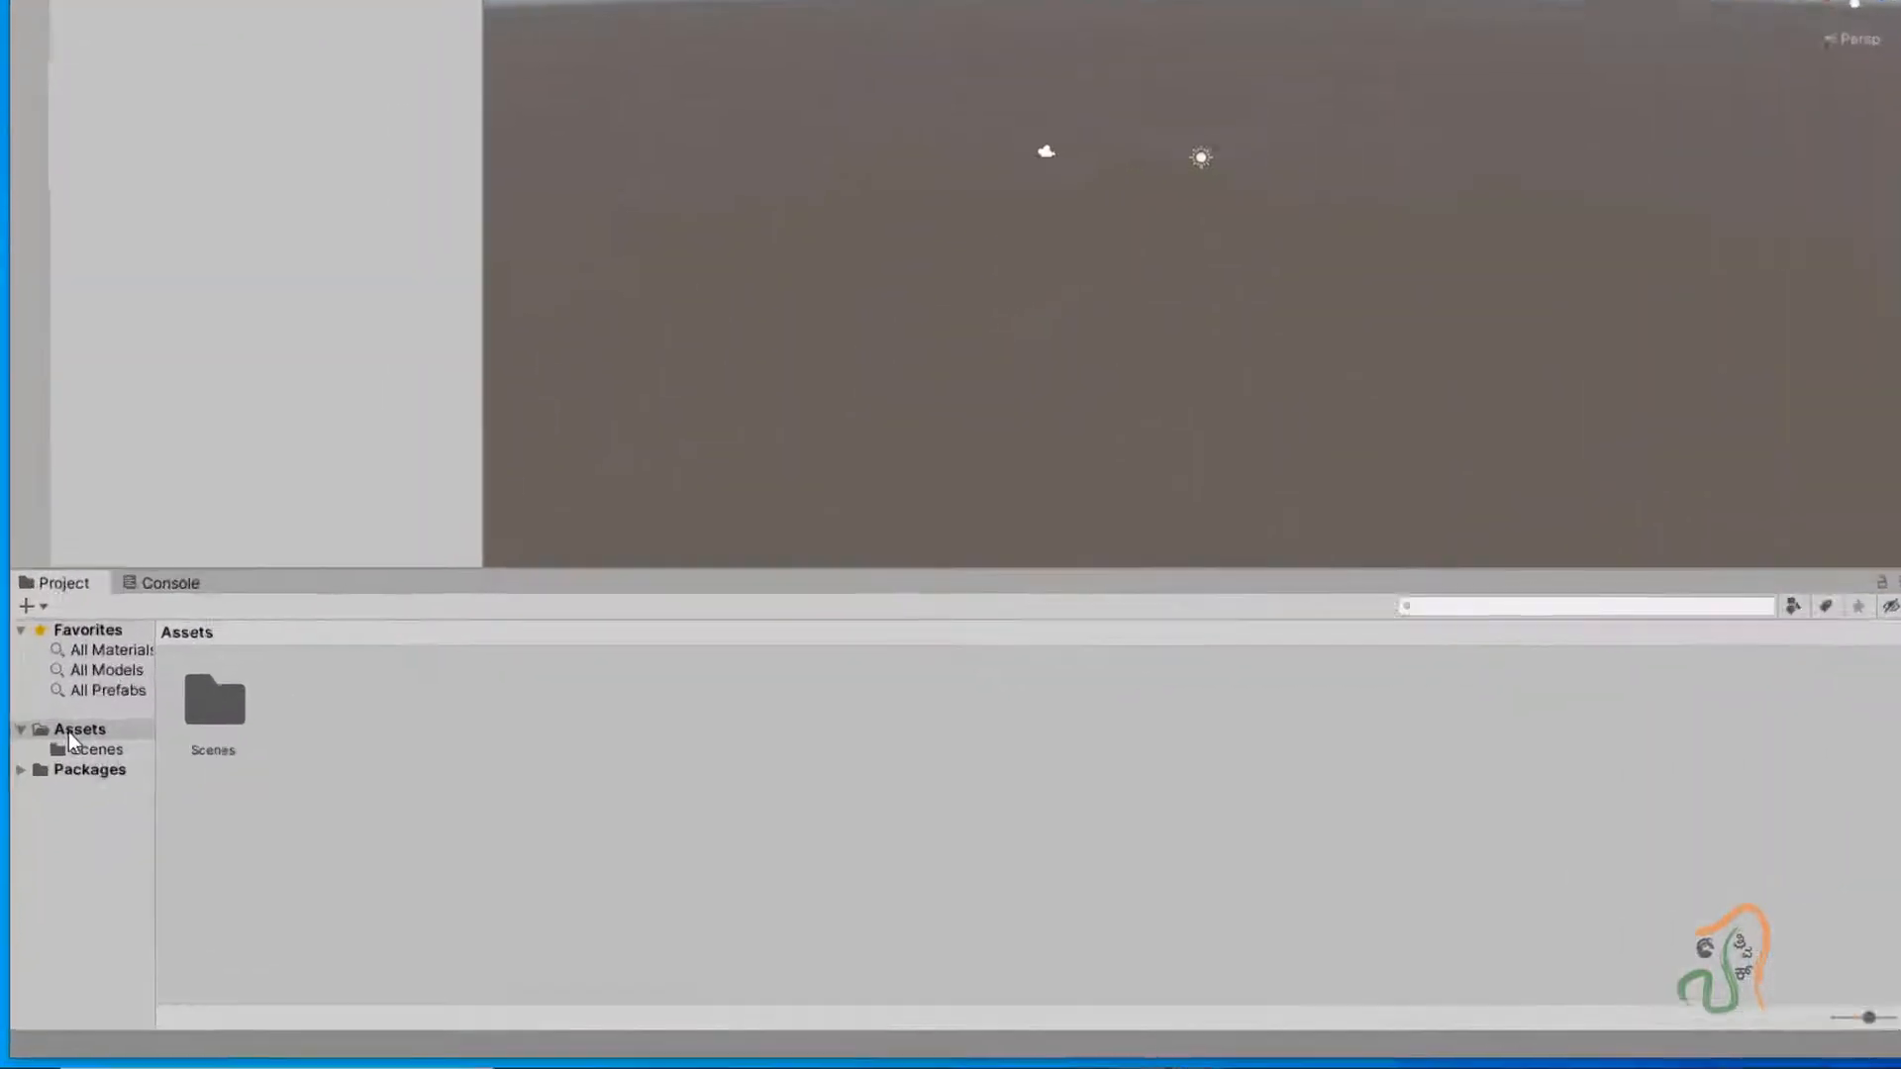
click(53, 767)
double_click(489, 508)
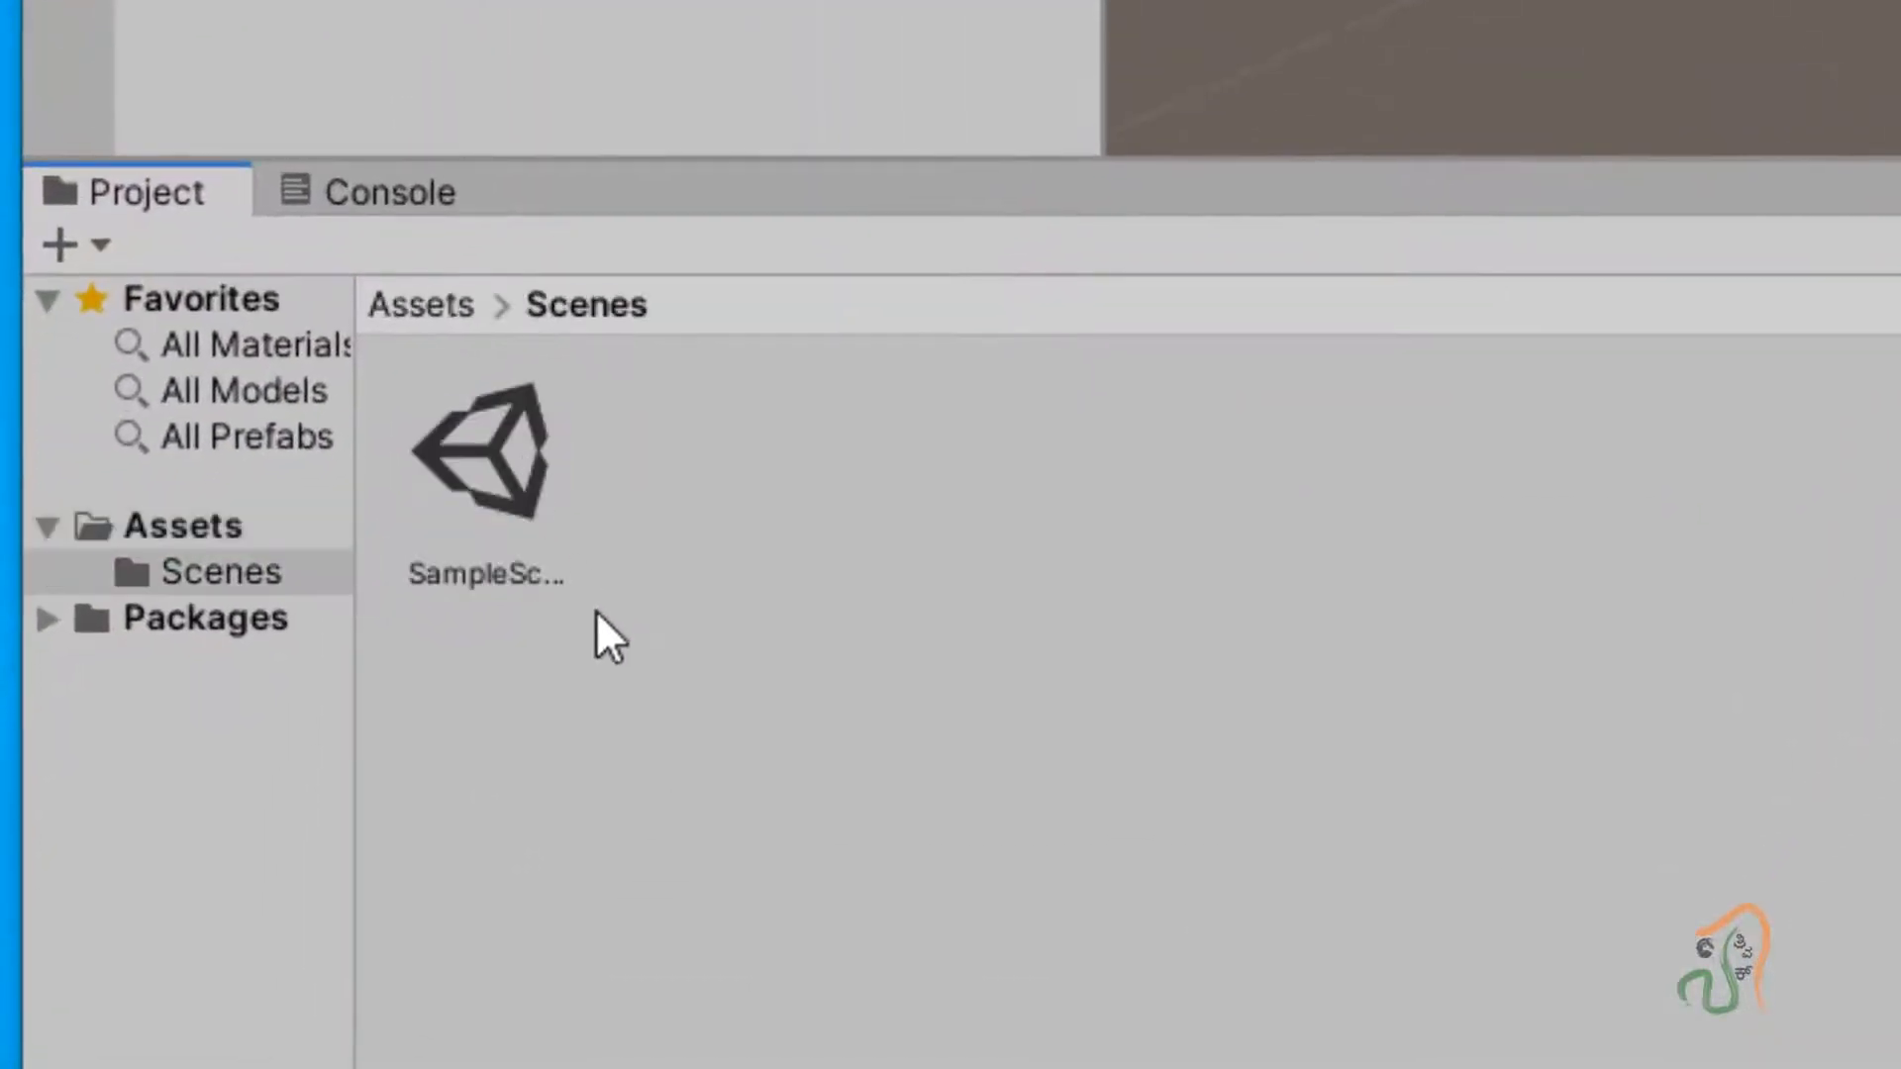
click(422, 521)
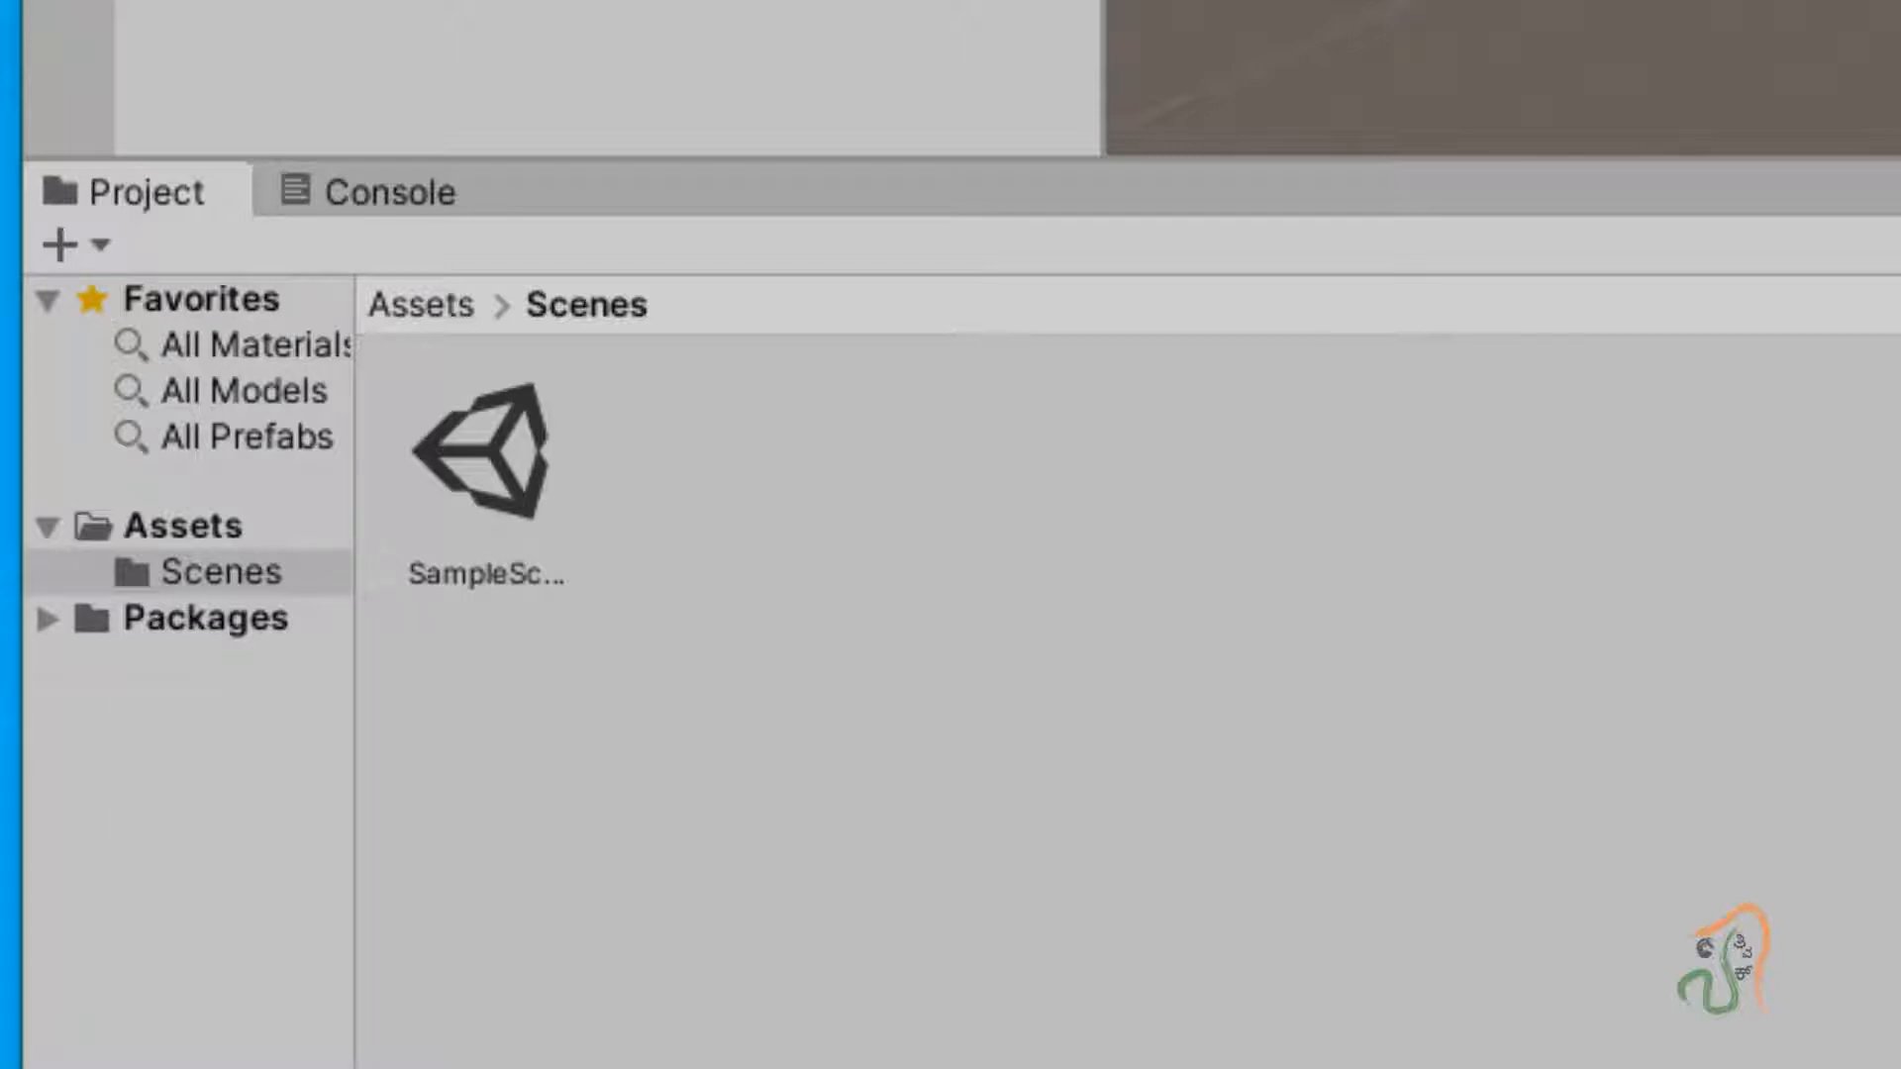
Rename the SampleScene asset to ARposterScene.
click(553, 570)
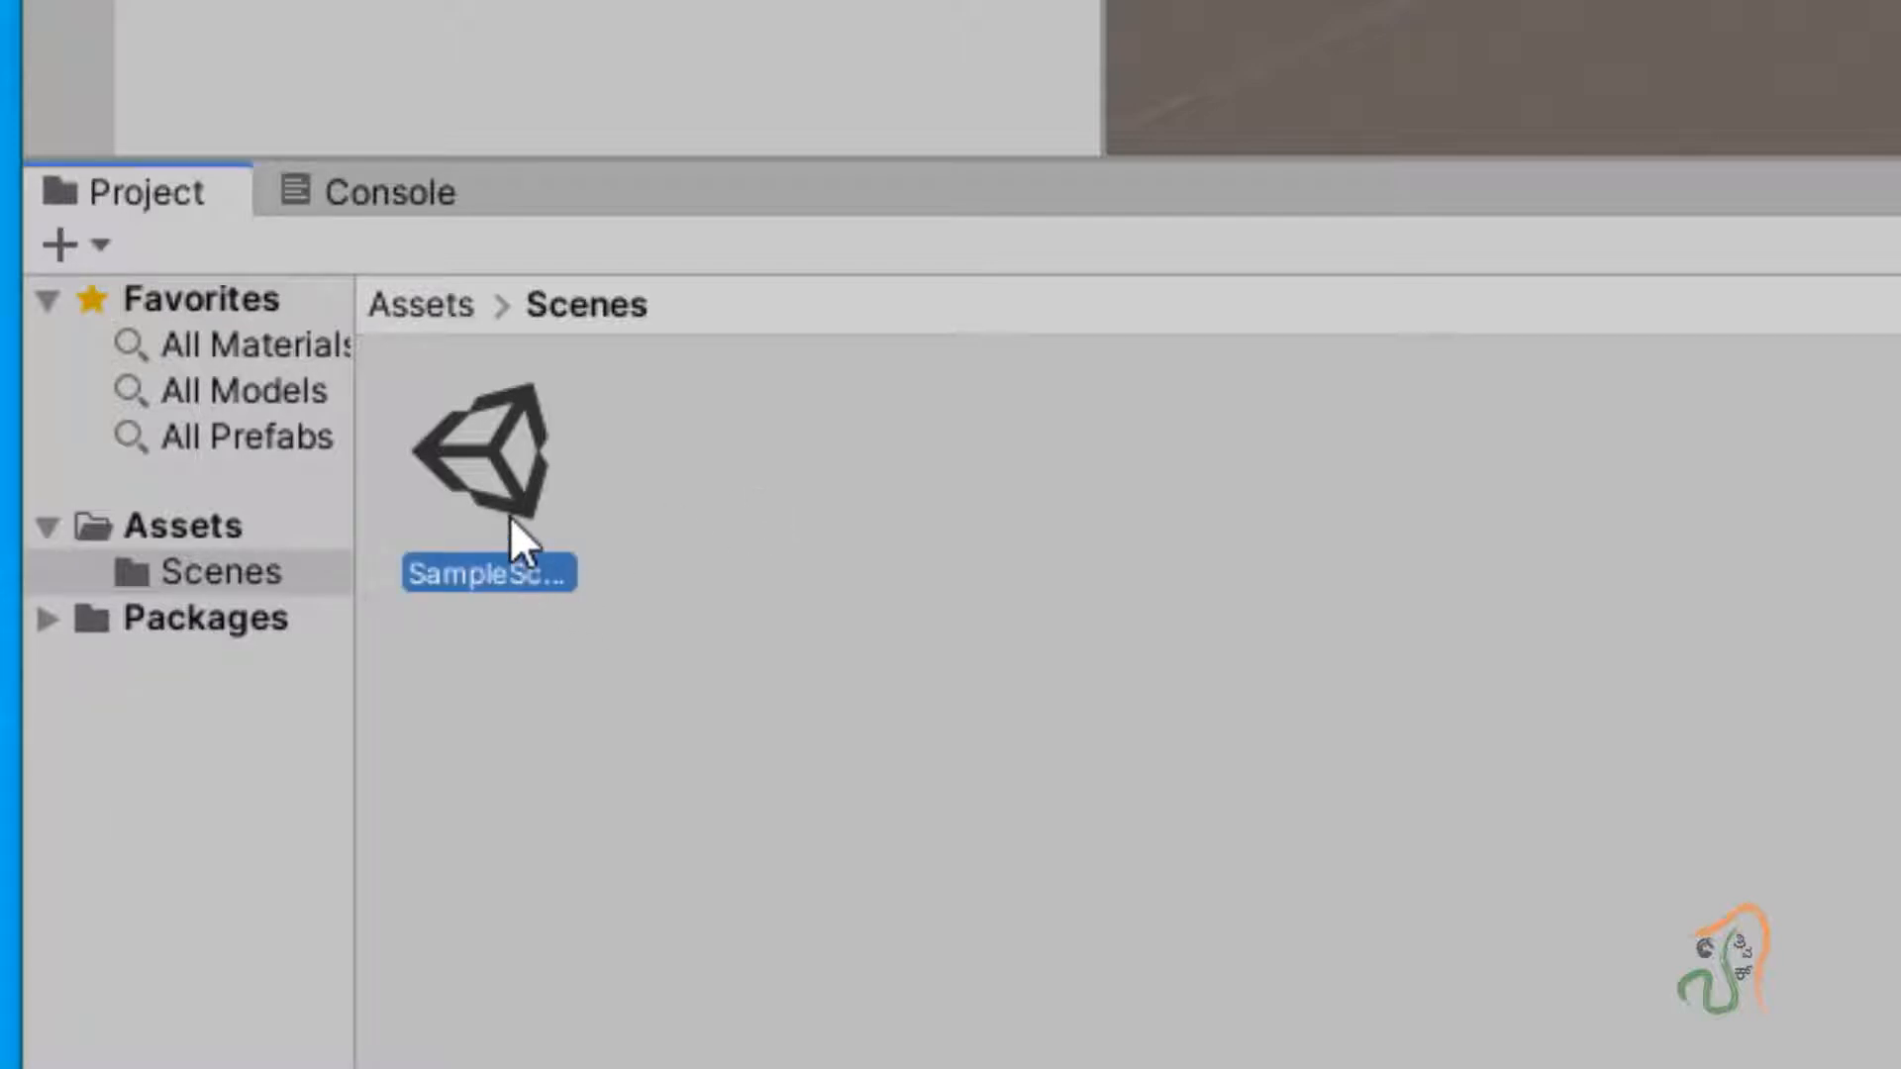
right_click(453, 467)
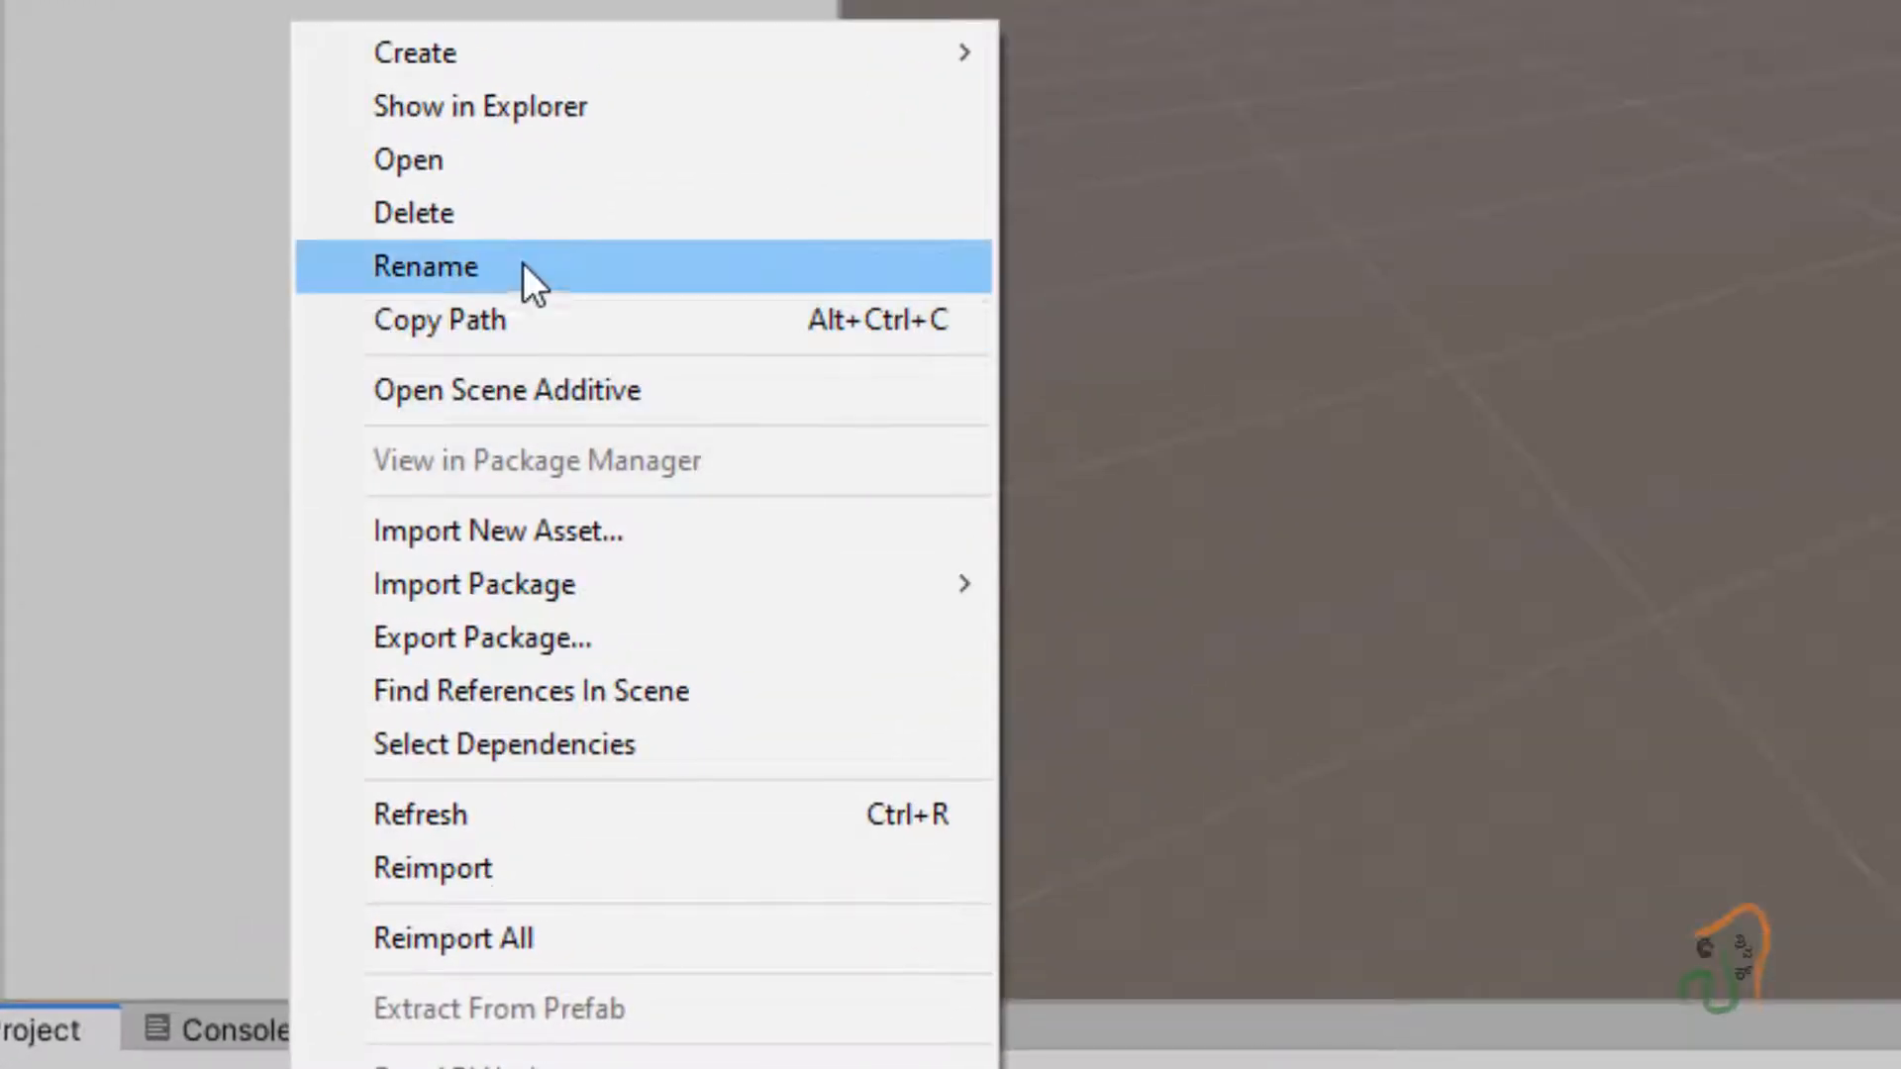
click(522, 266)
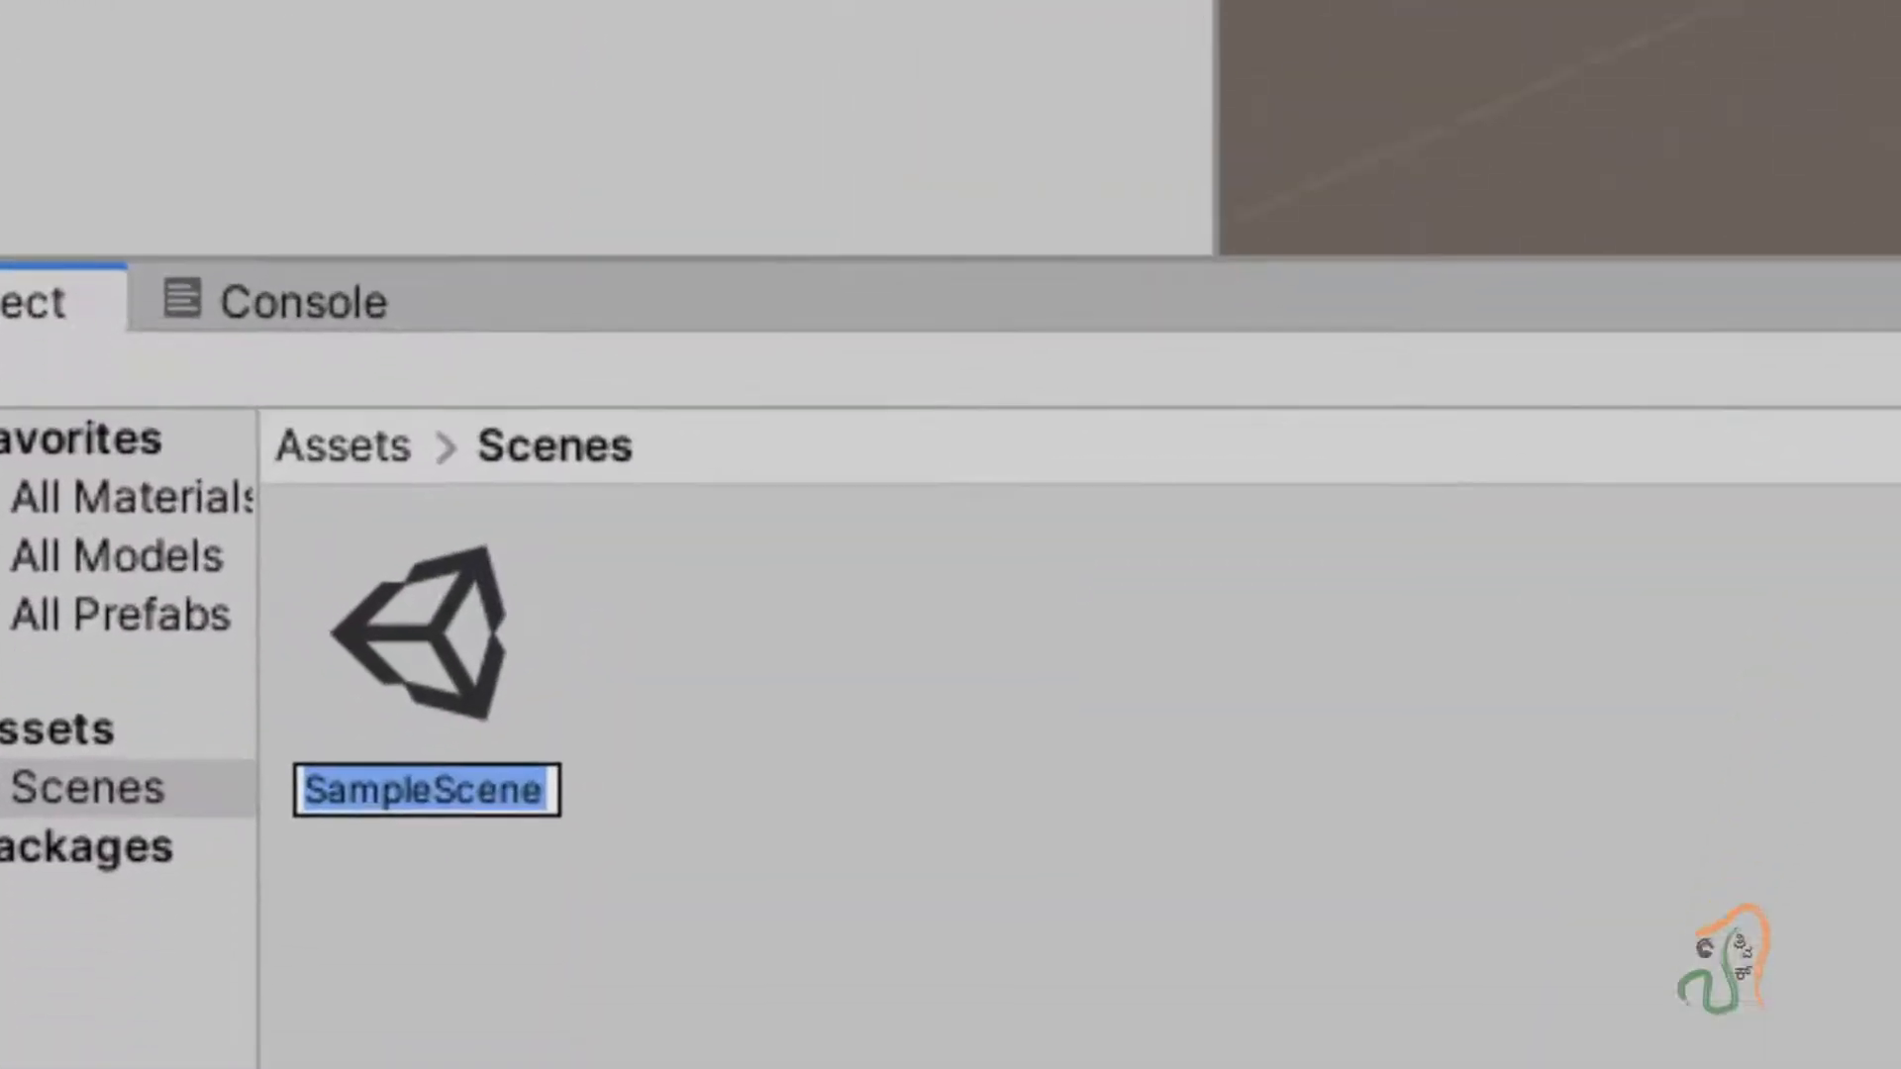
text(ARposter)
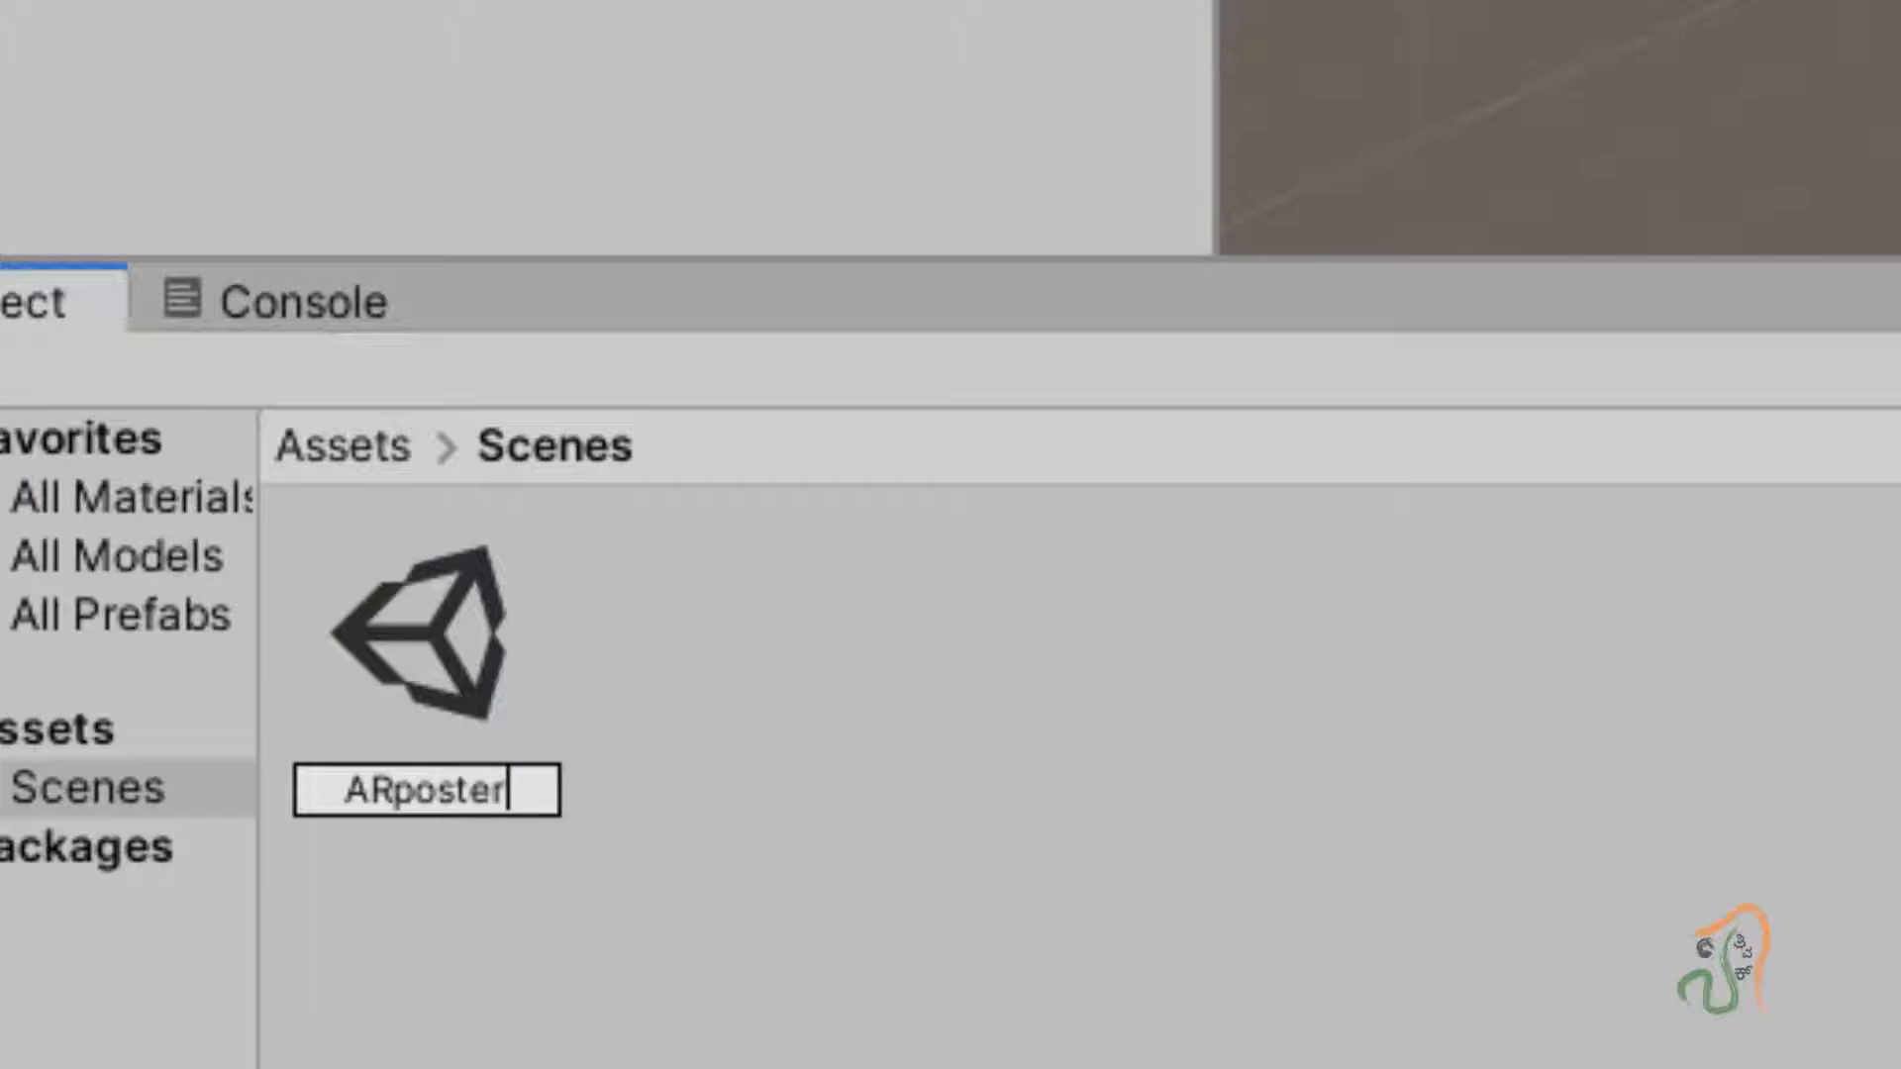
text(Scene)
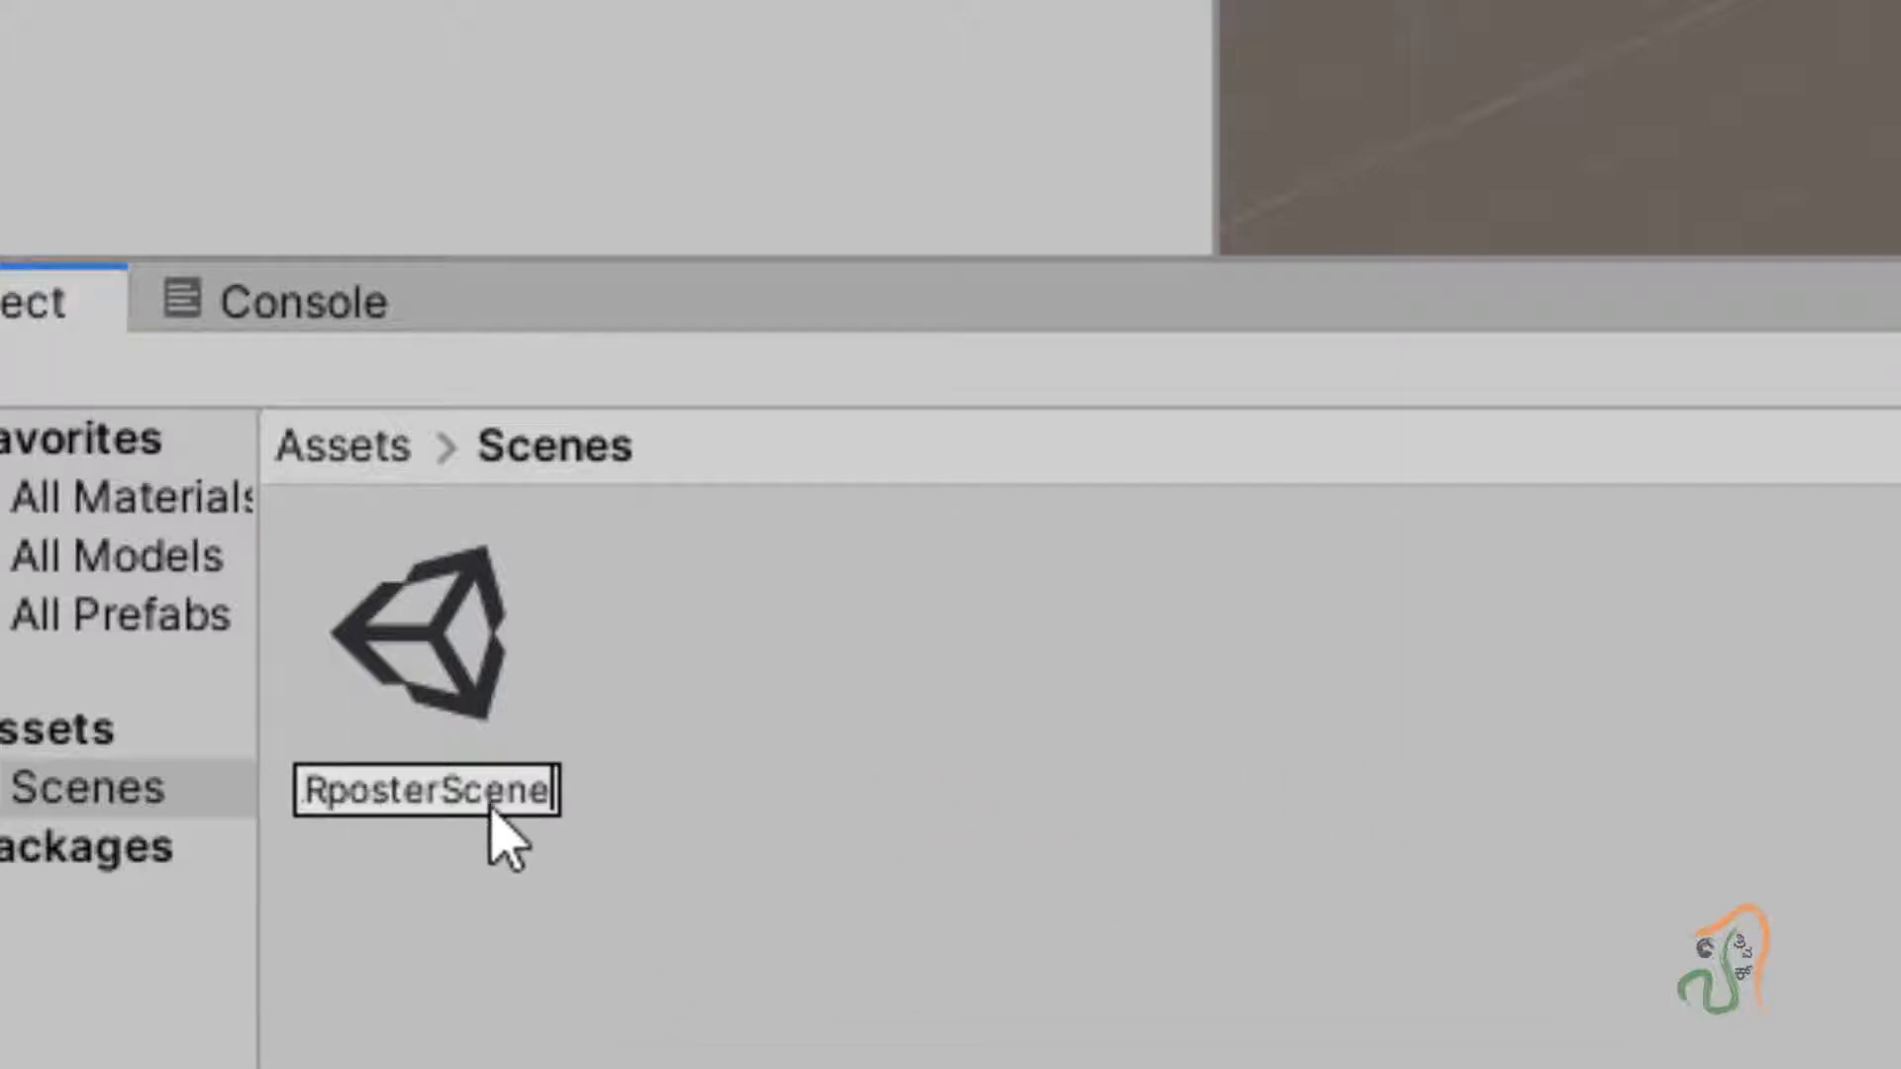
key(Return)
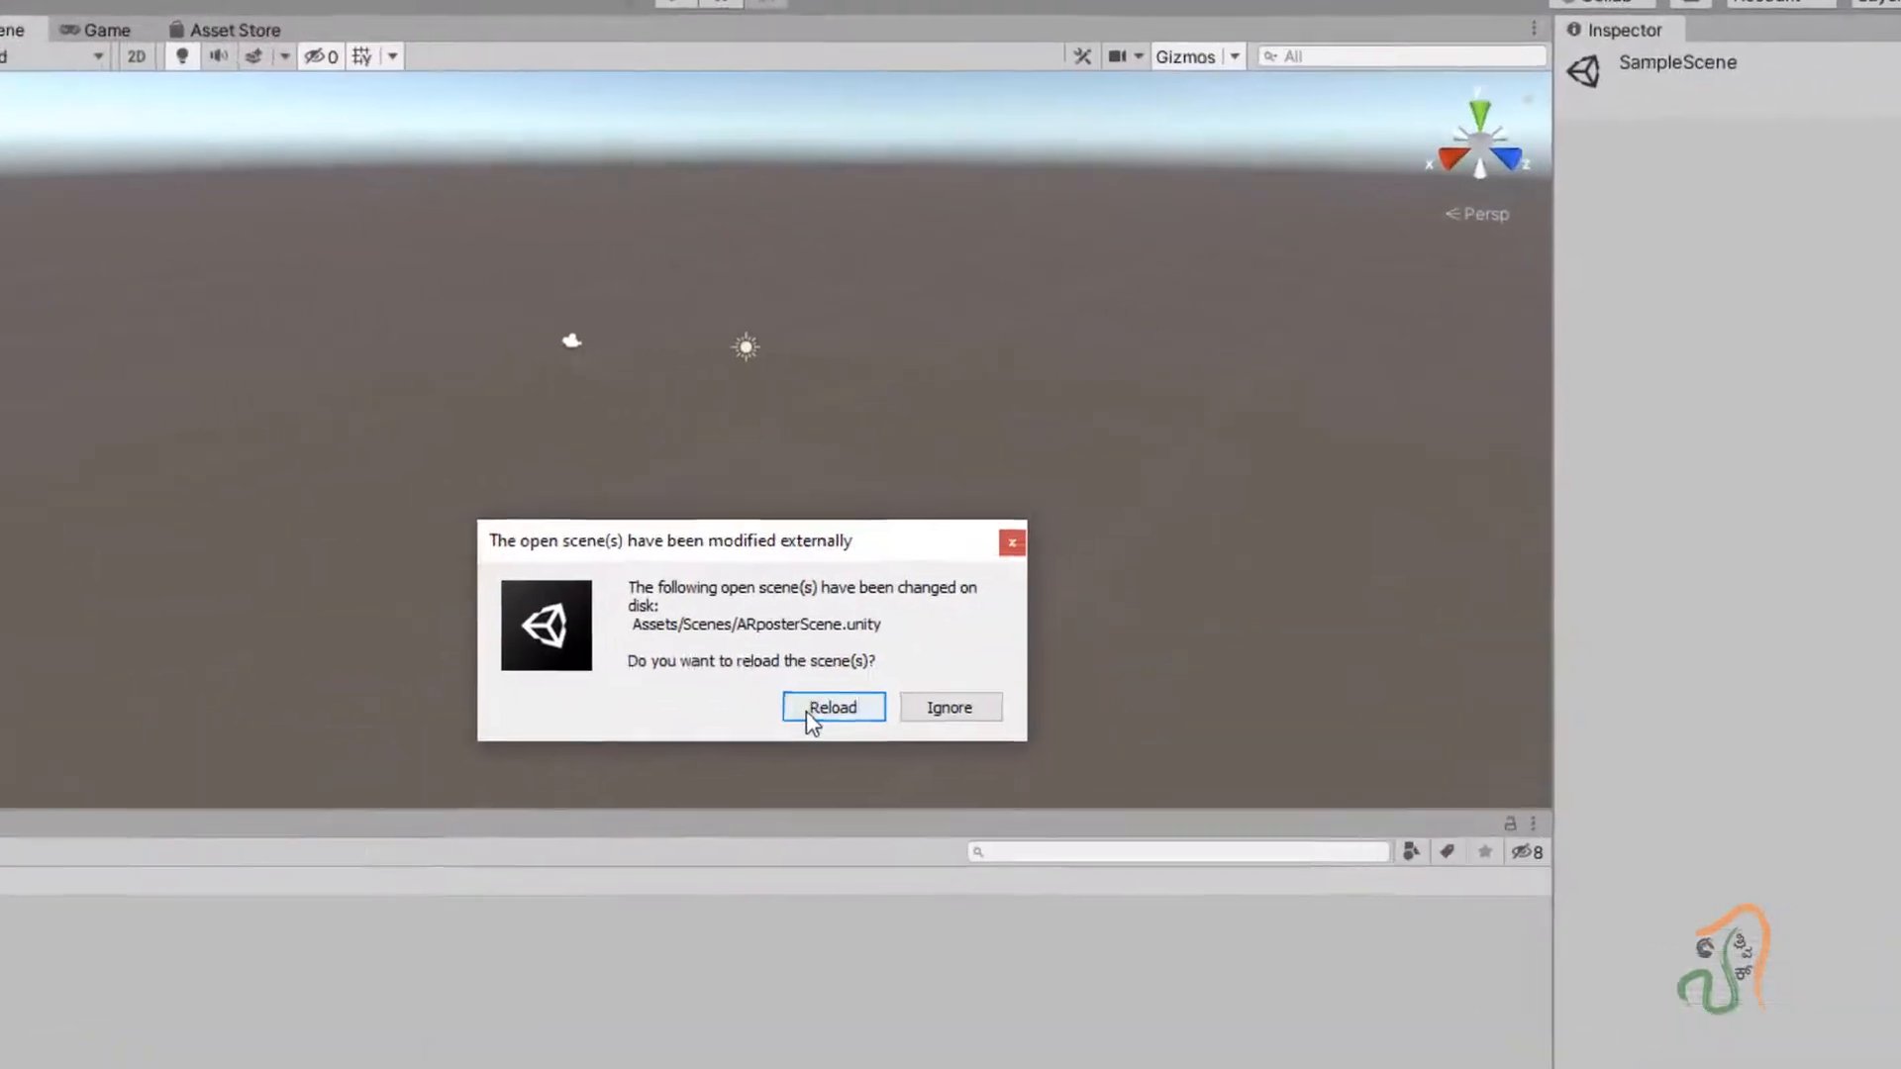
Reload the modified scene and expand ARposterScene to show Main Camera and Directional Light.
click(831, 707)
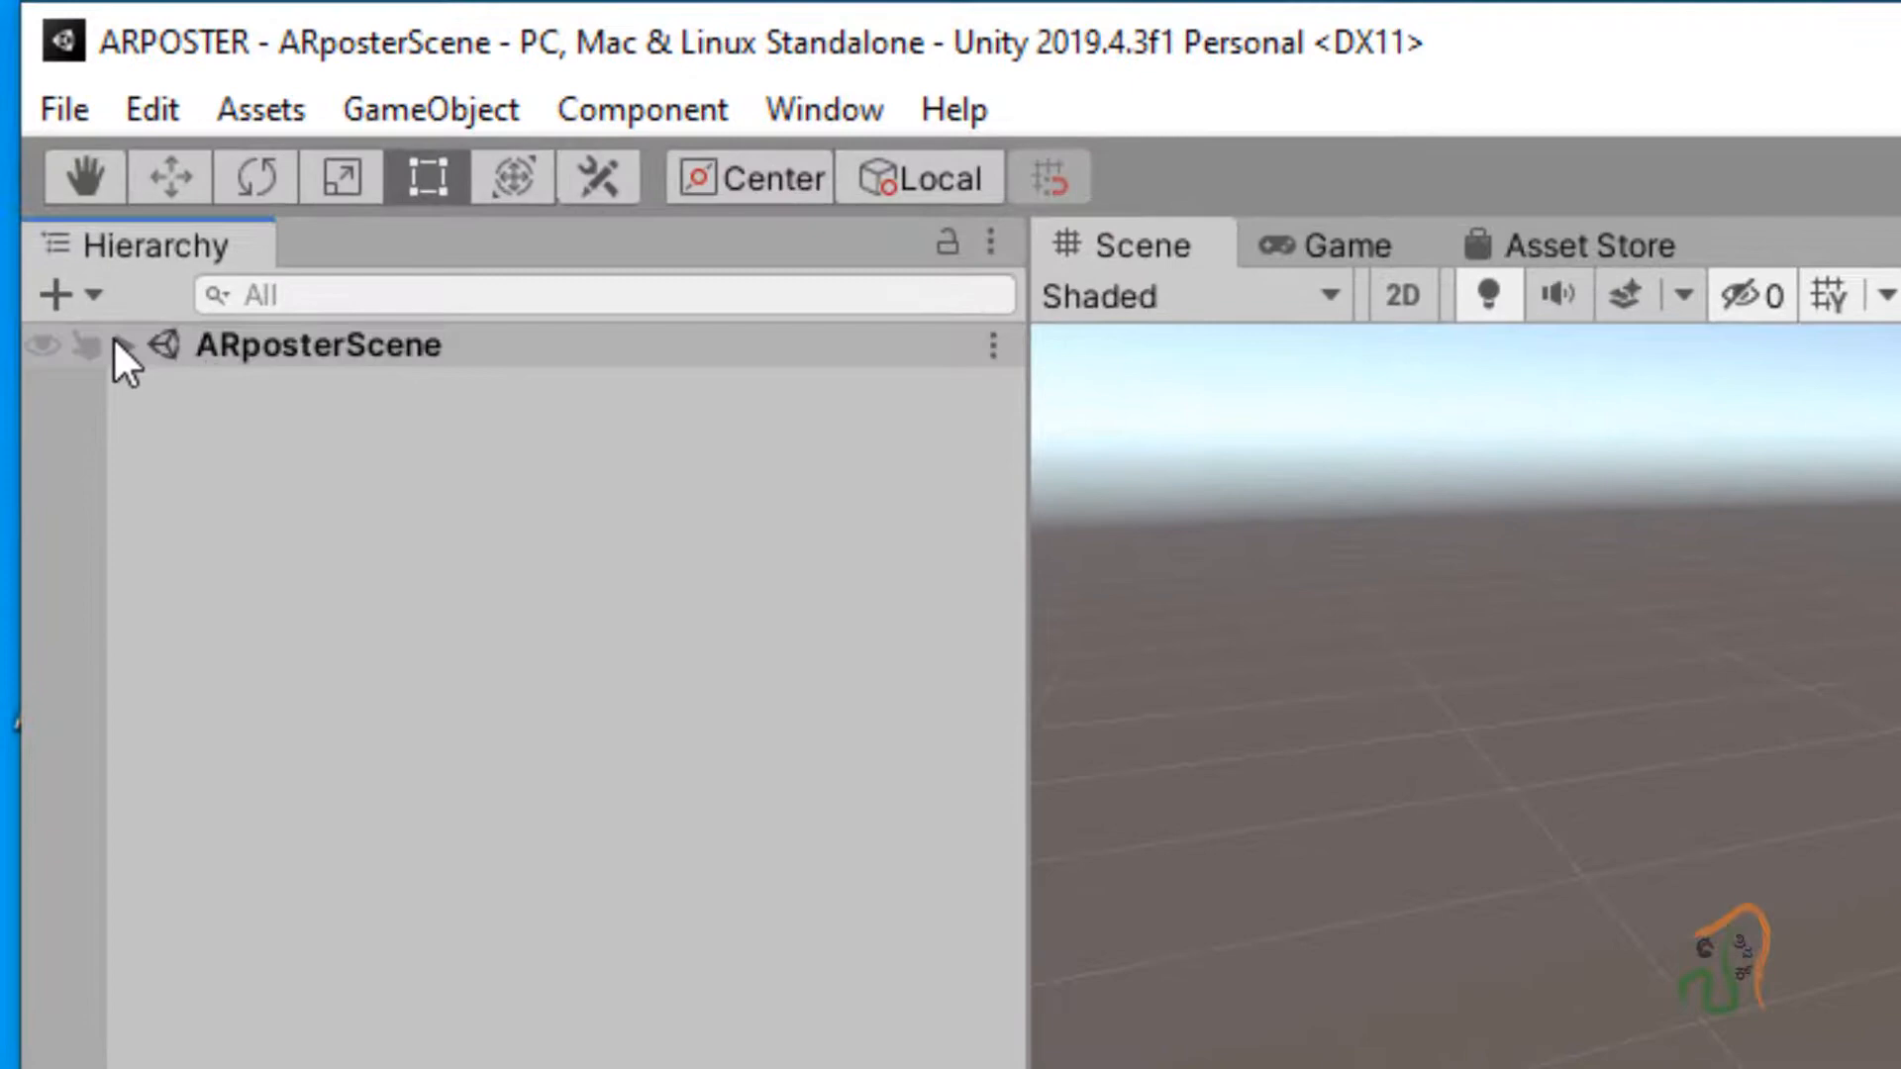
click(116, 342)
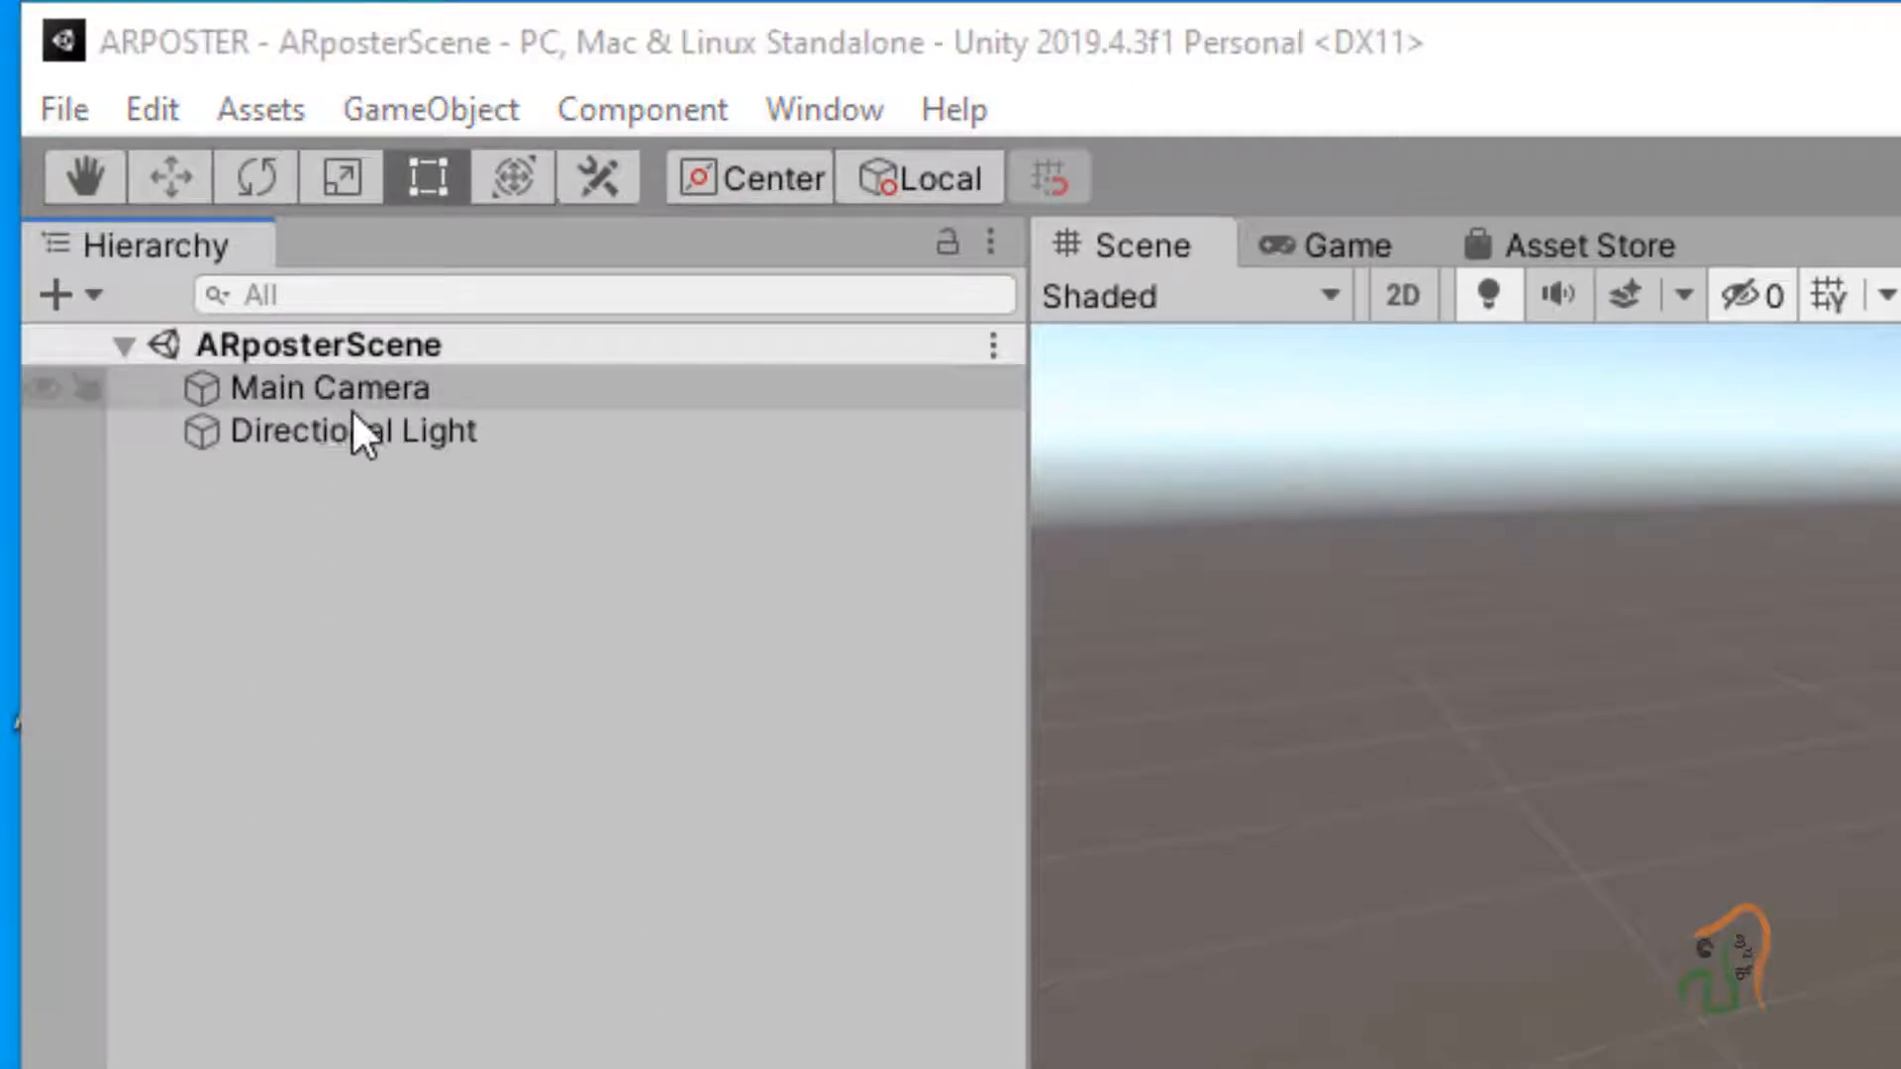
click(343, 337)
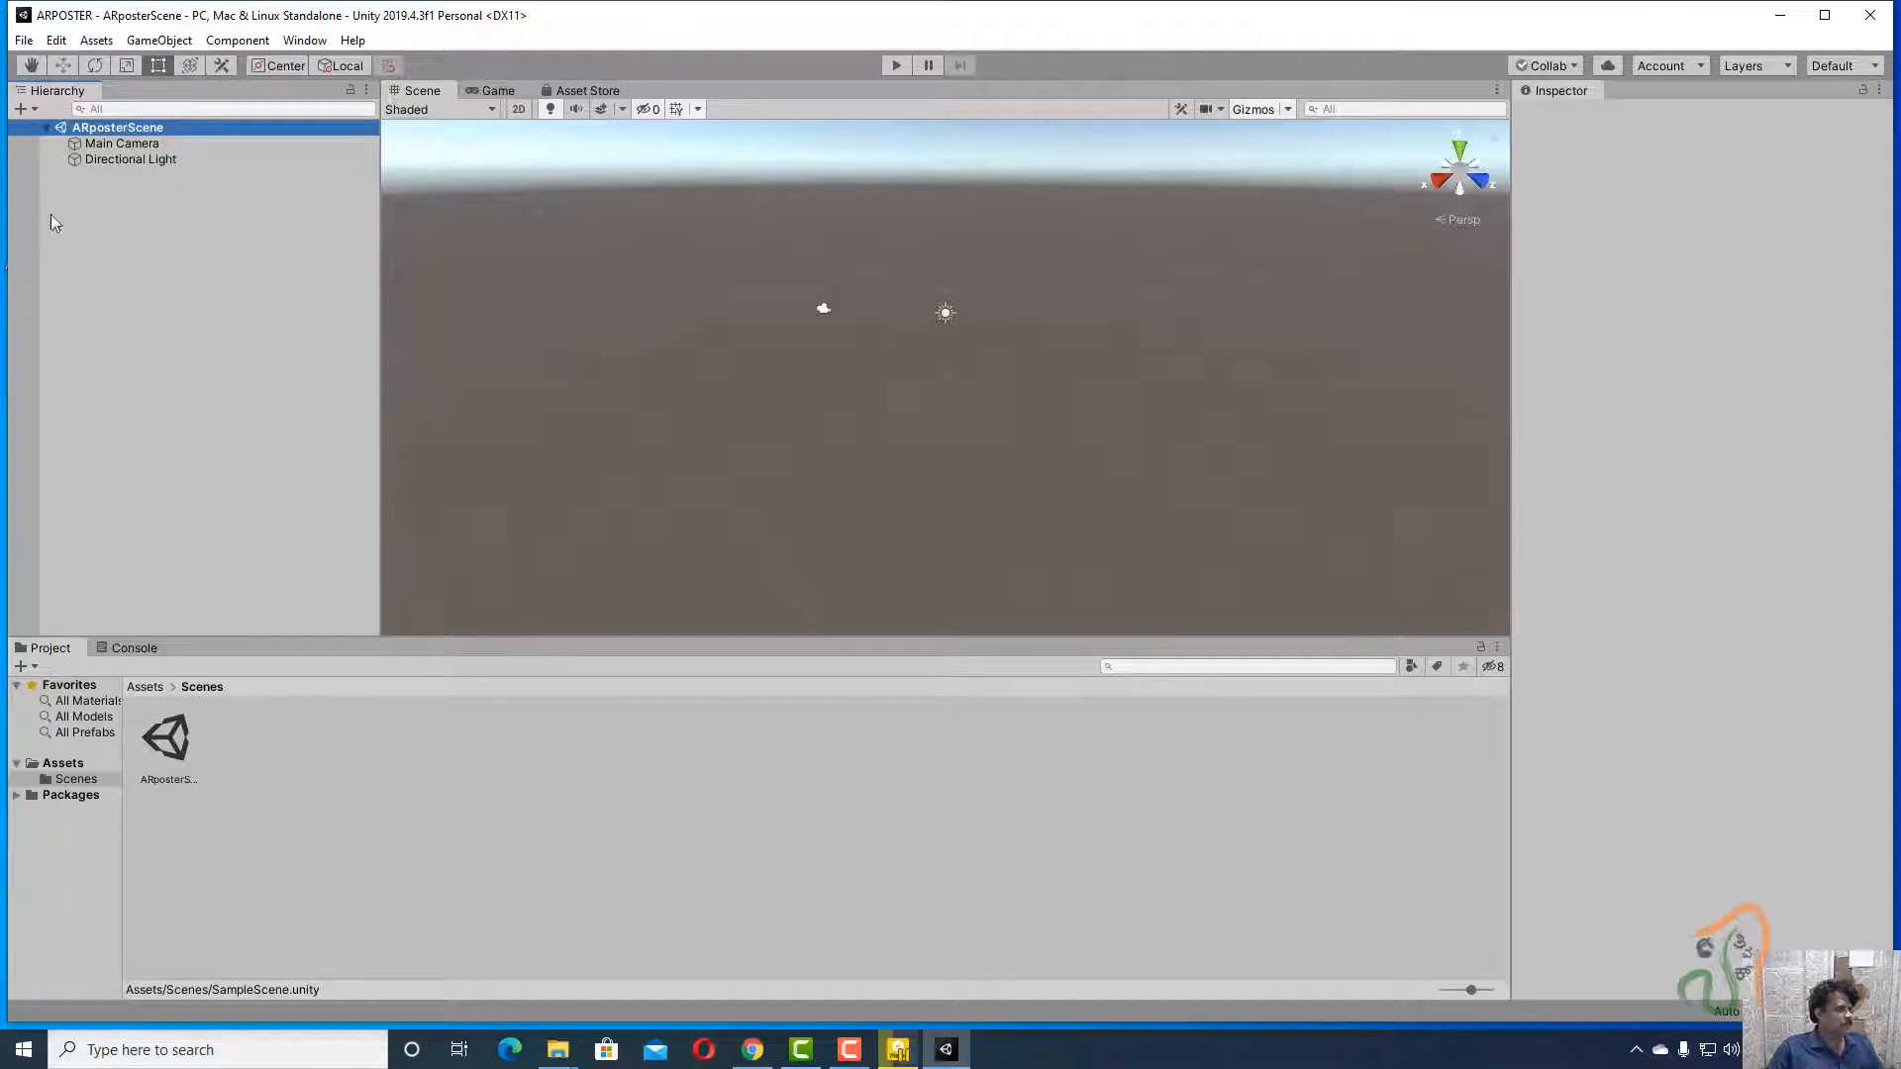
click(24, 38)
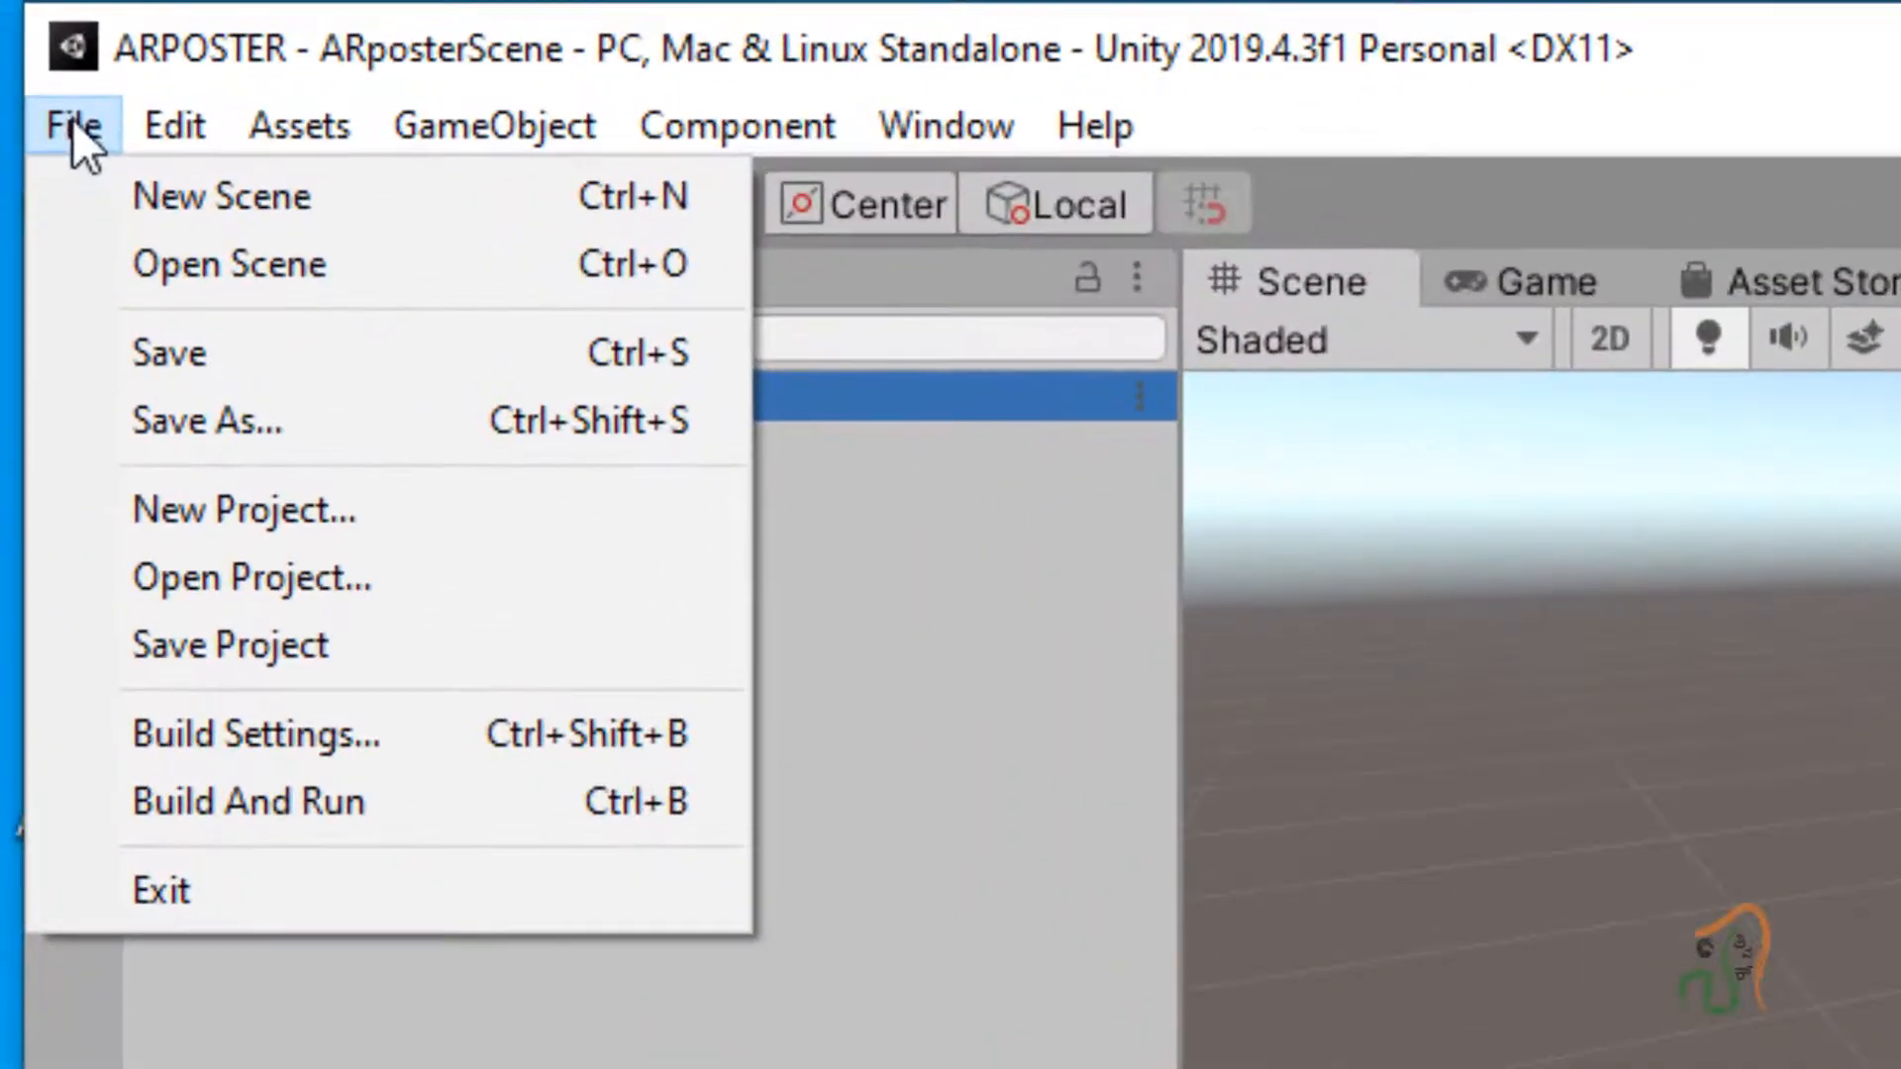
In Build Settings, switch the platform to Android, then bring up Player Settings.
click(128, 582)
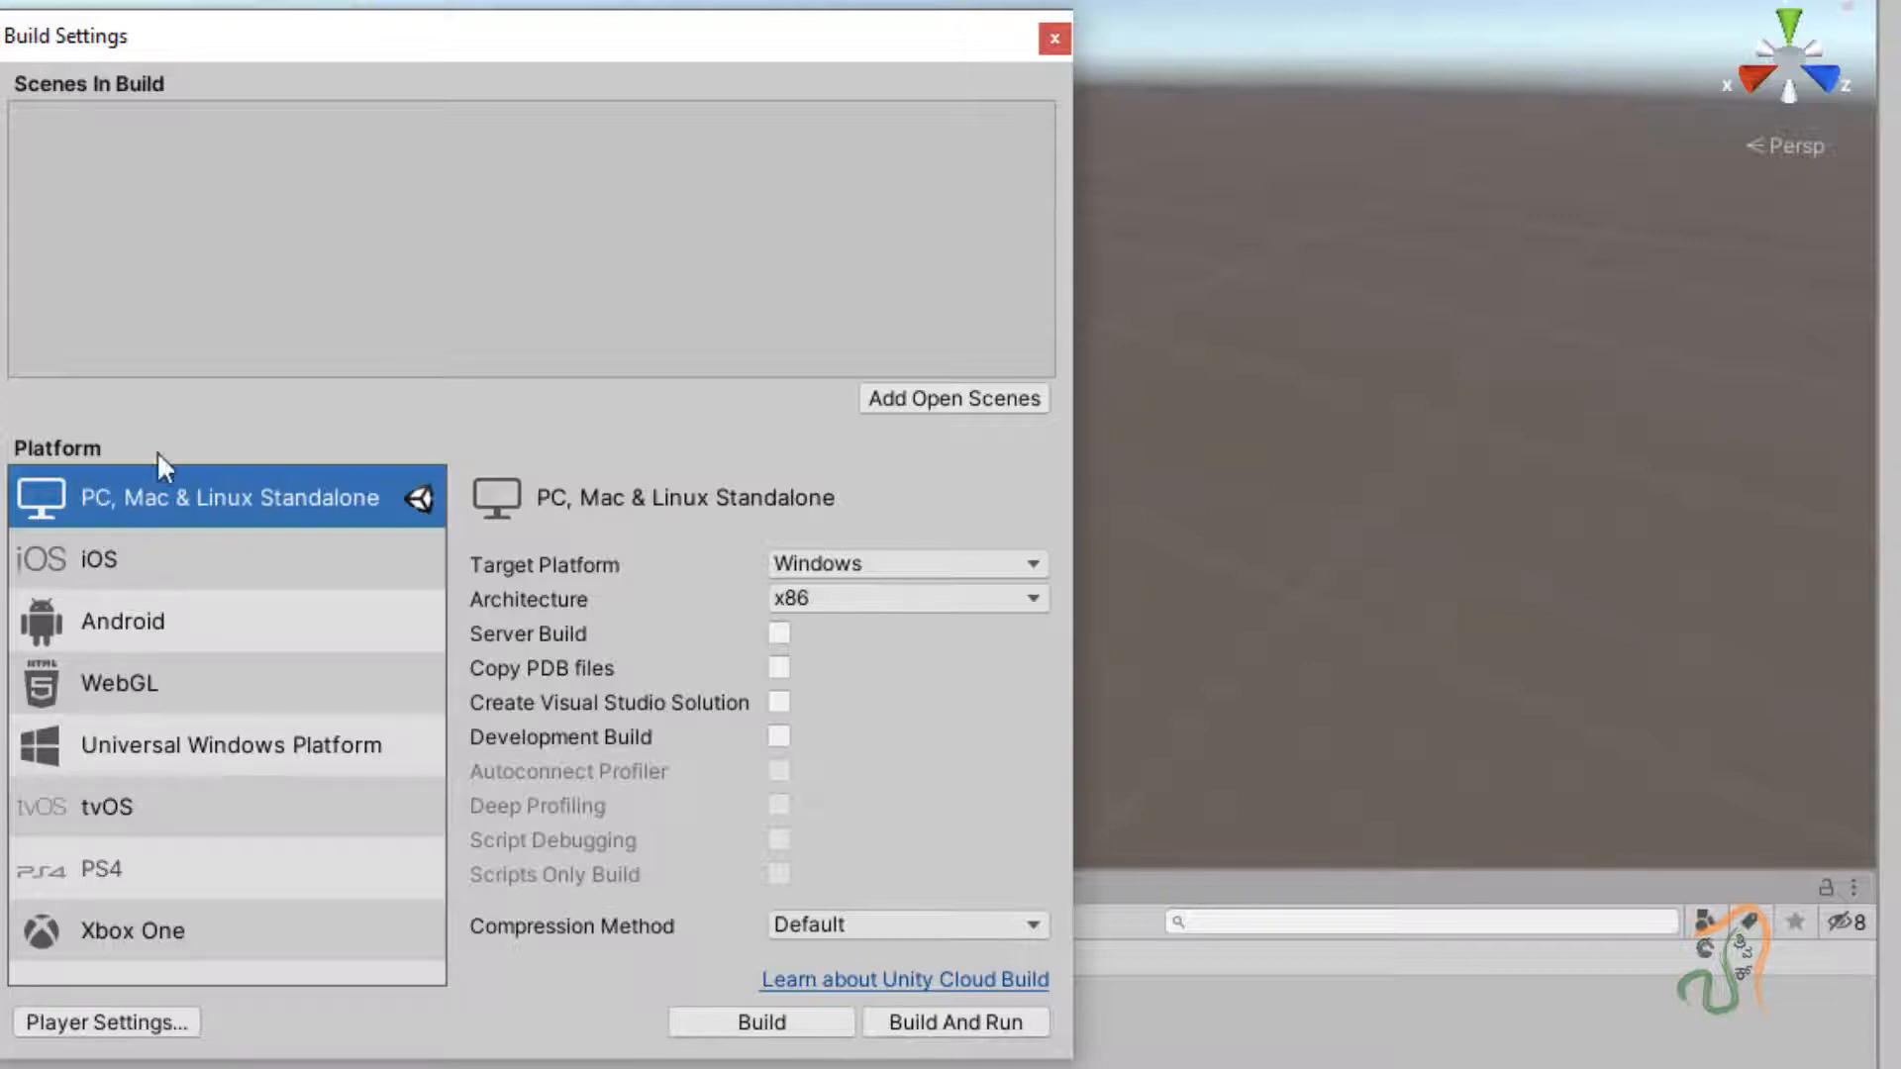
click(99, 630)
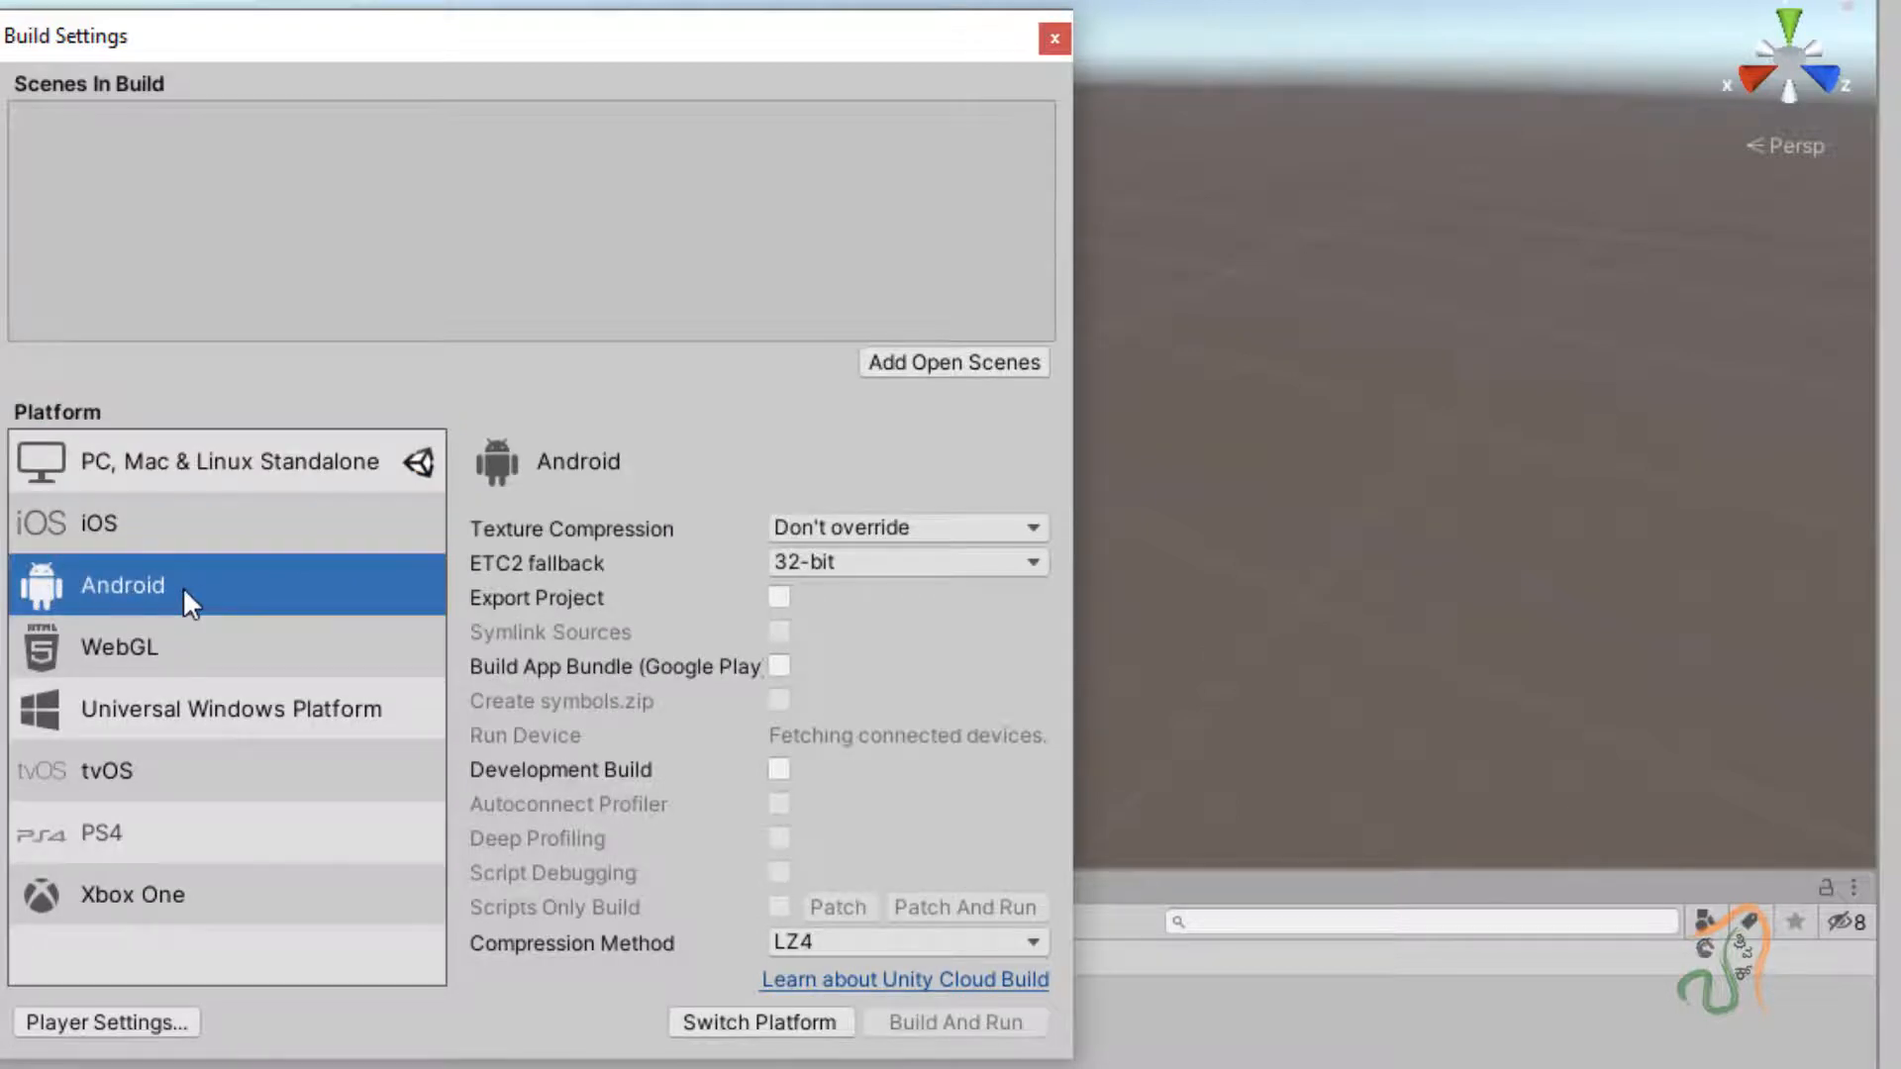
click(708, 1026)
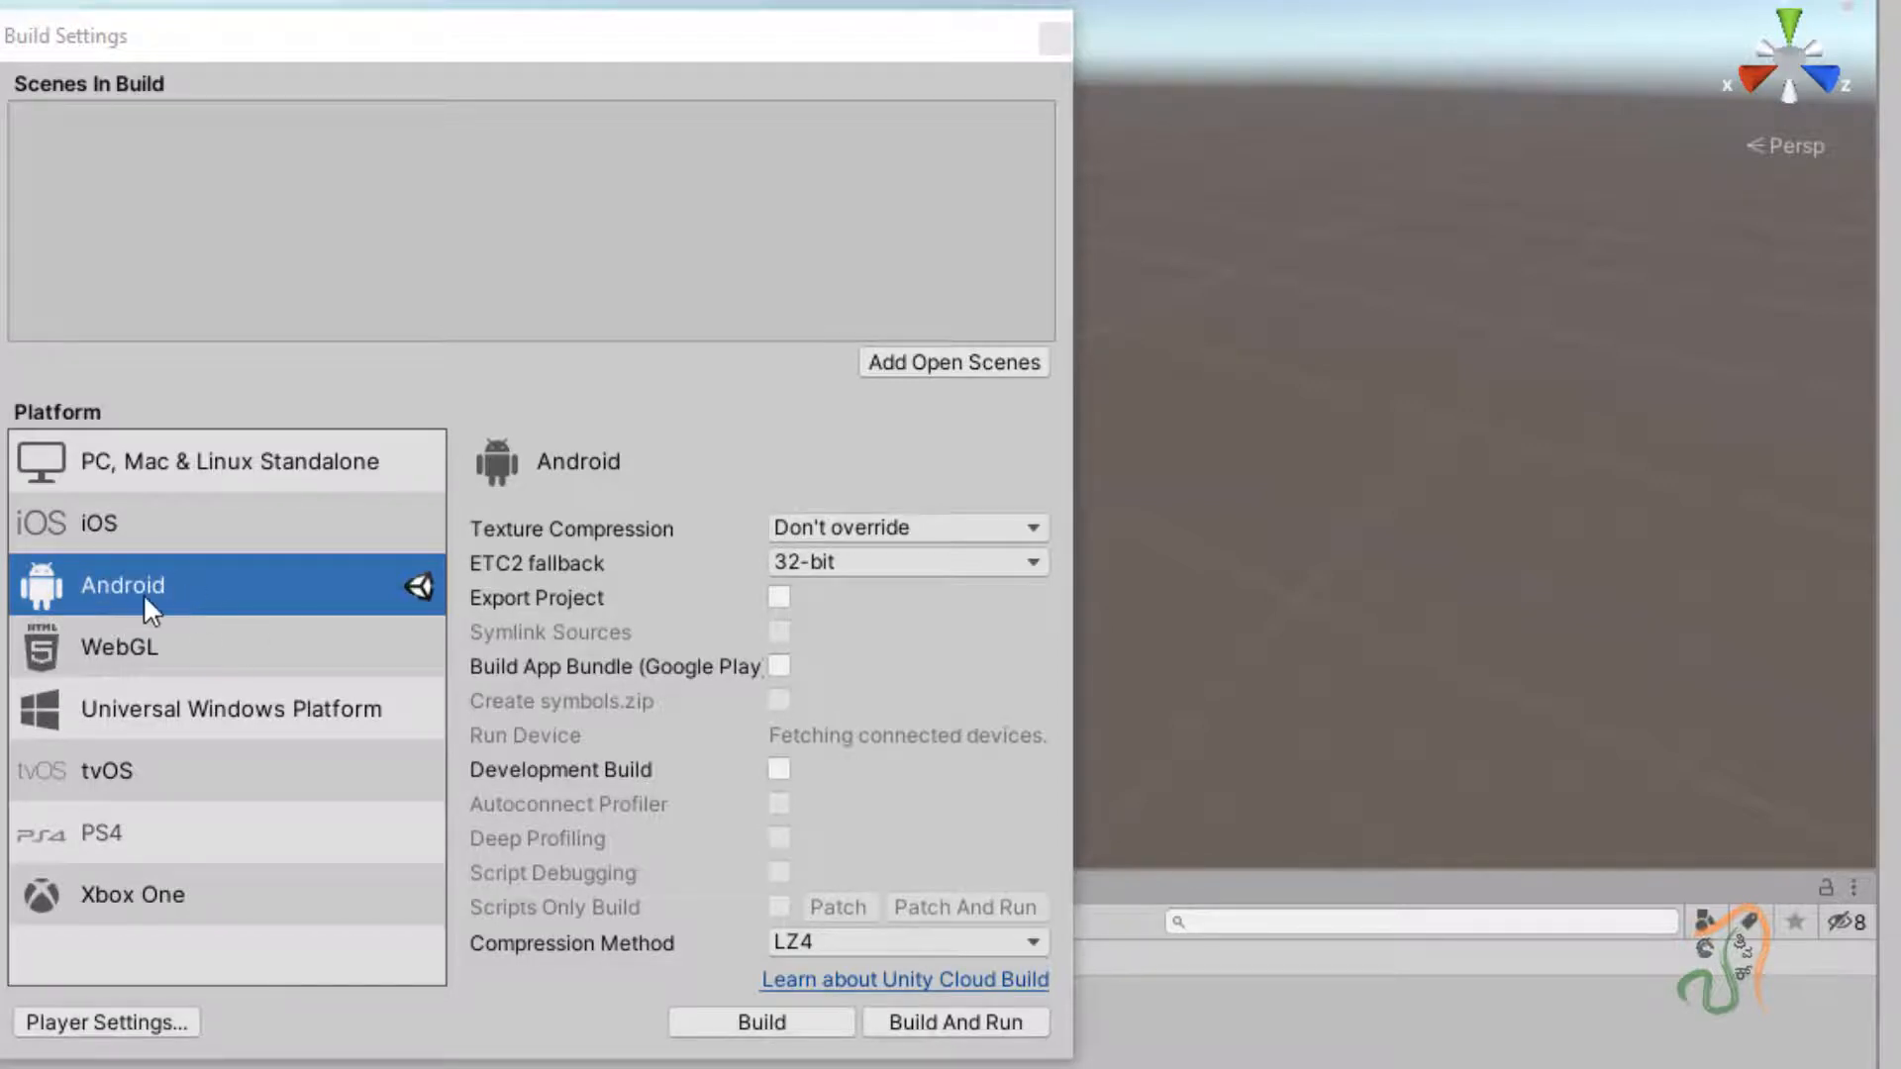
click(61, 1020)
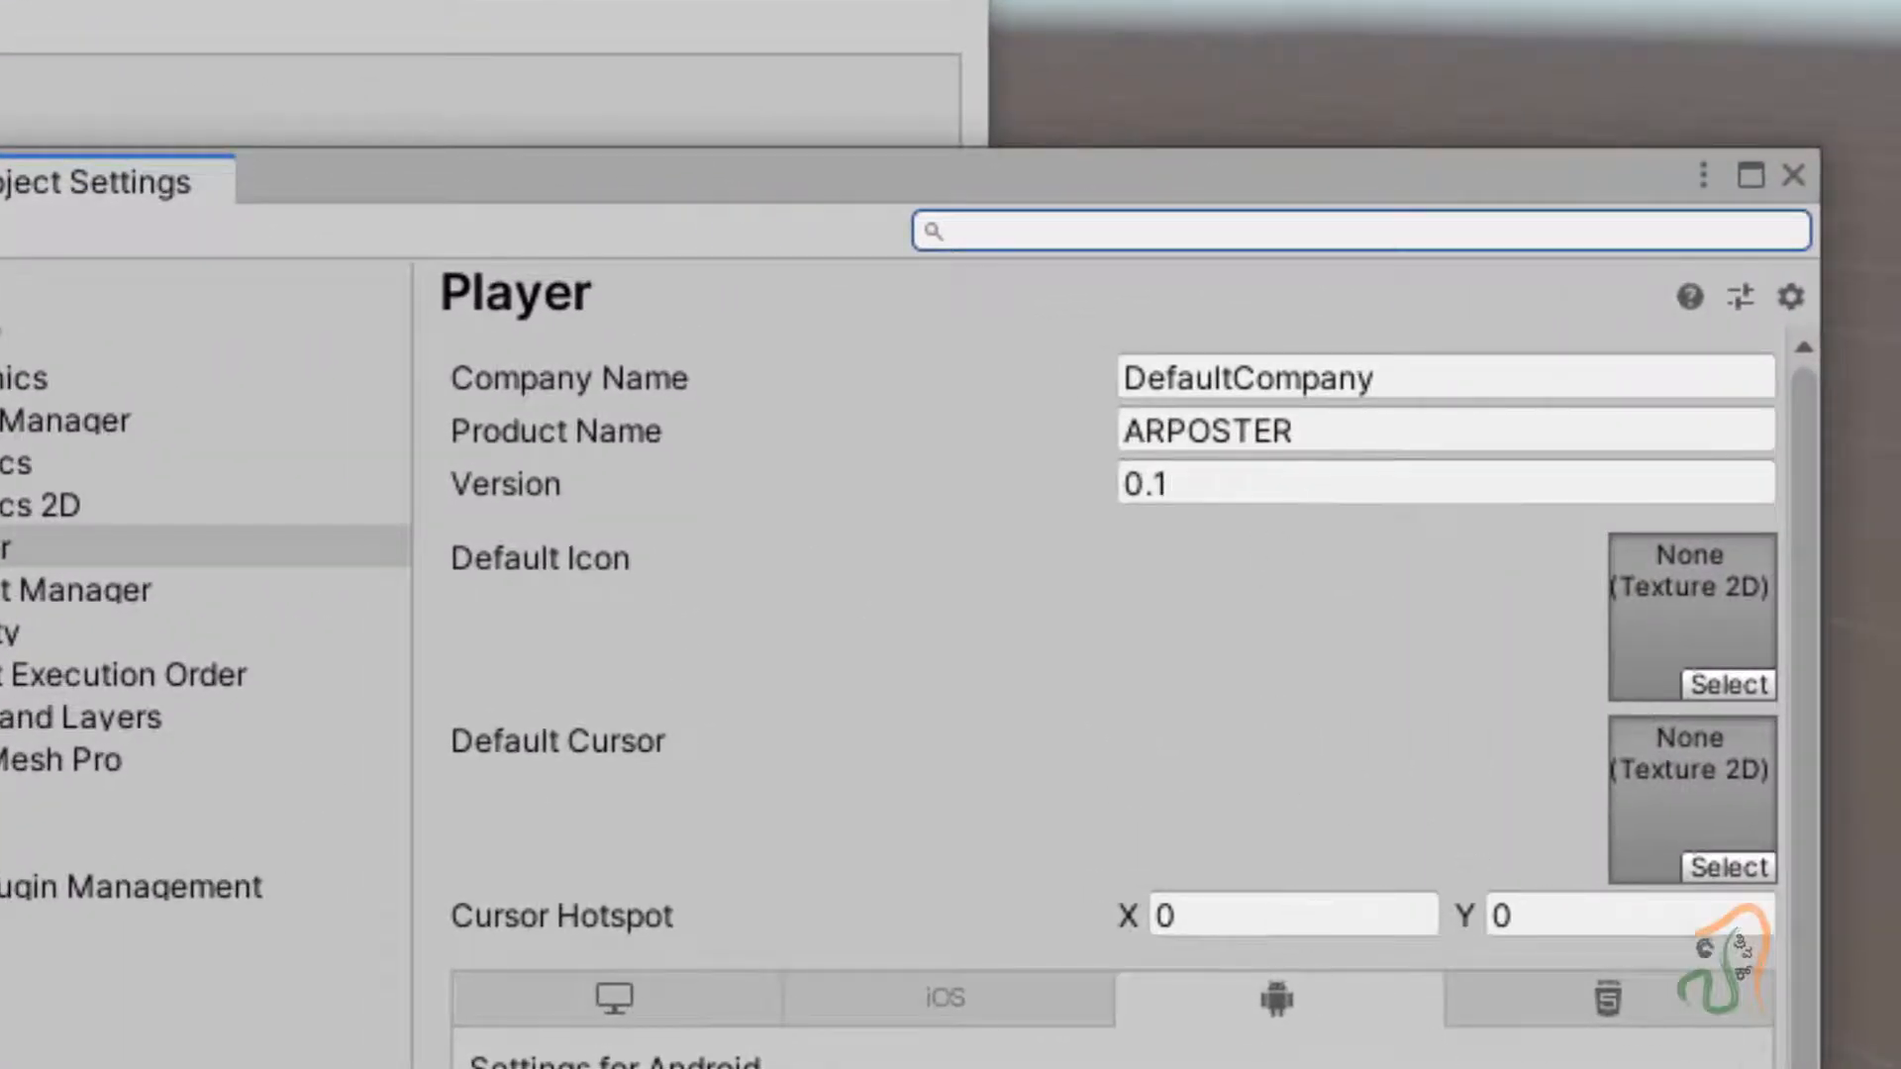
Replace DefaultCompany with the studio's company name and expand the Android XR Settings section.
click(1400, 380)
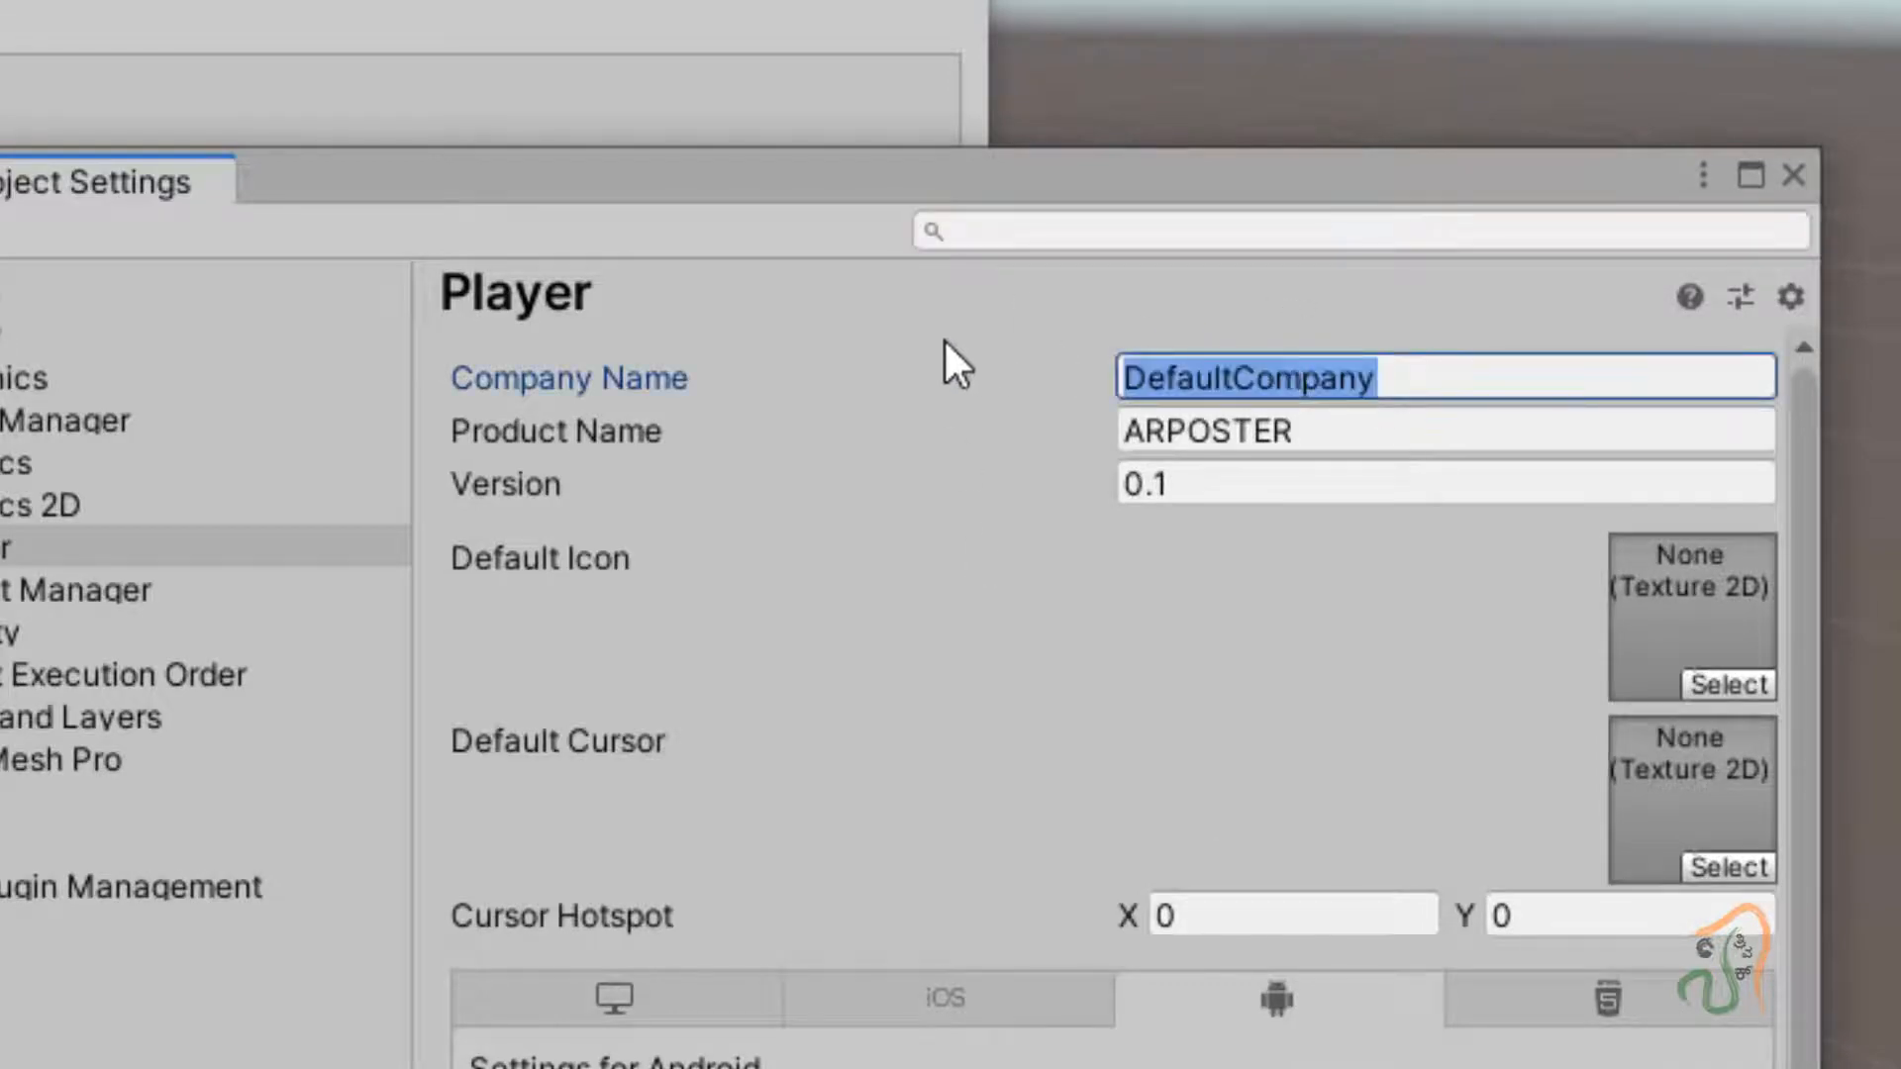
text(sathvick inf)
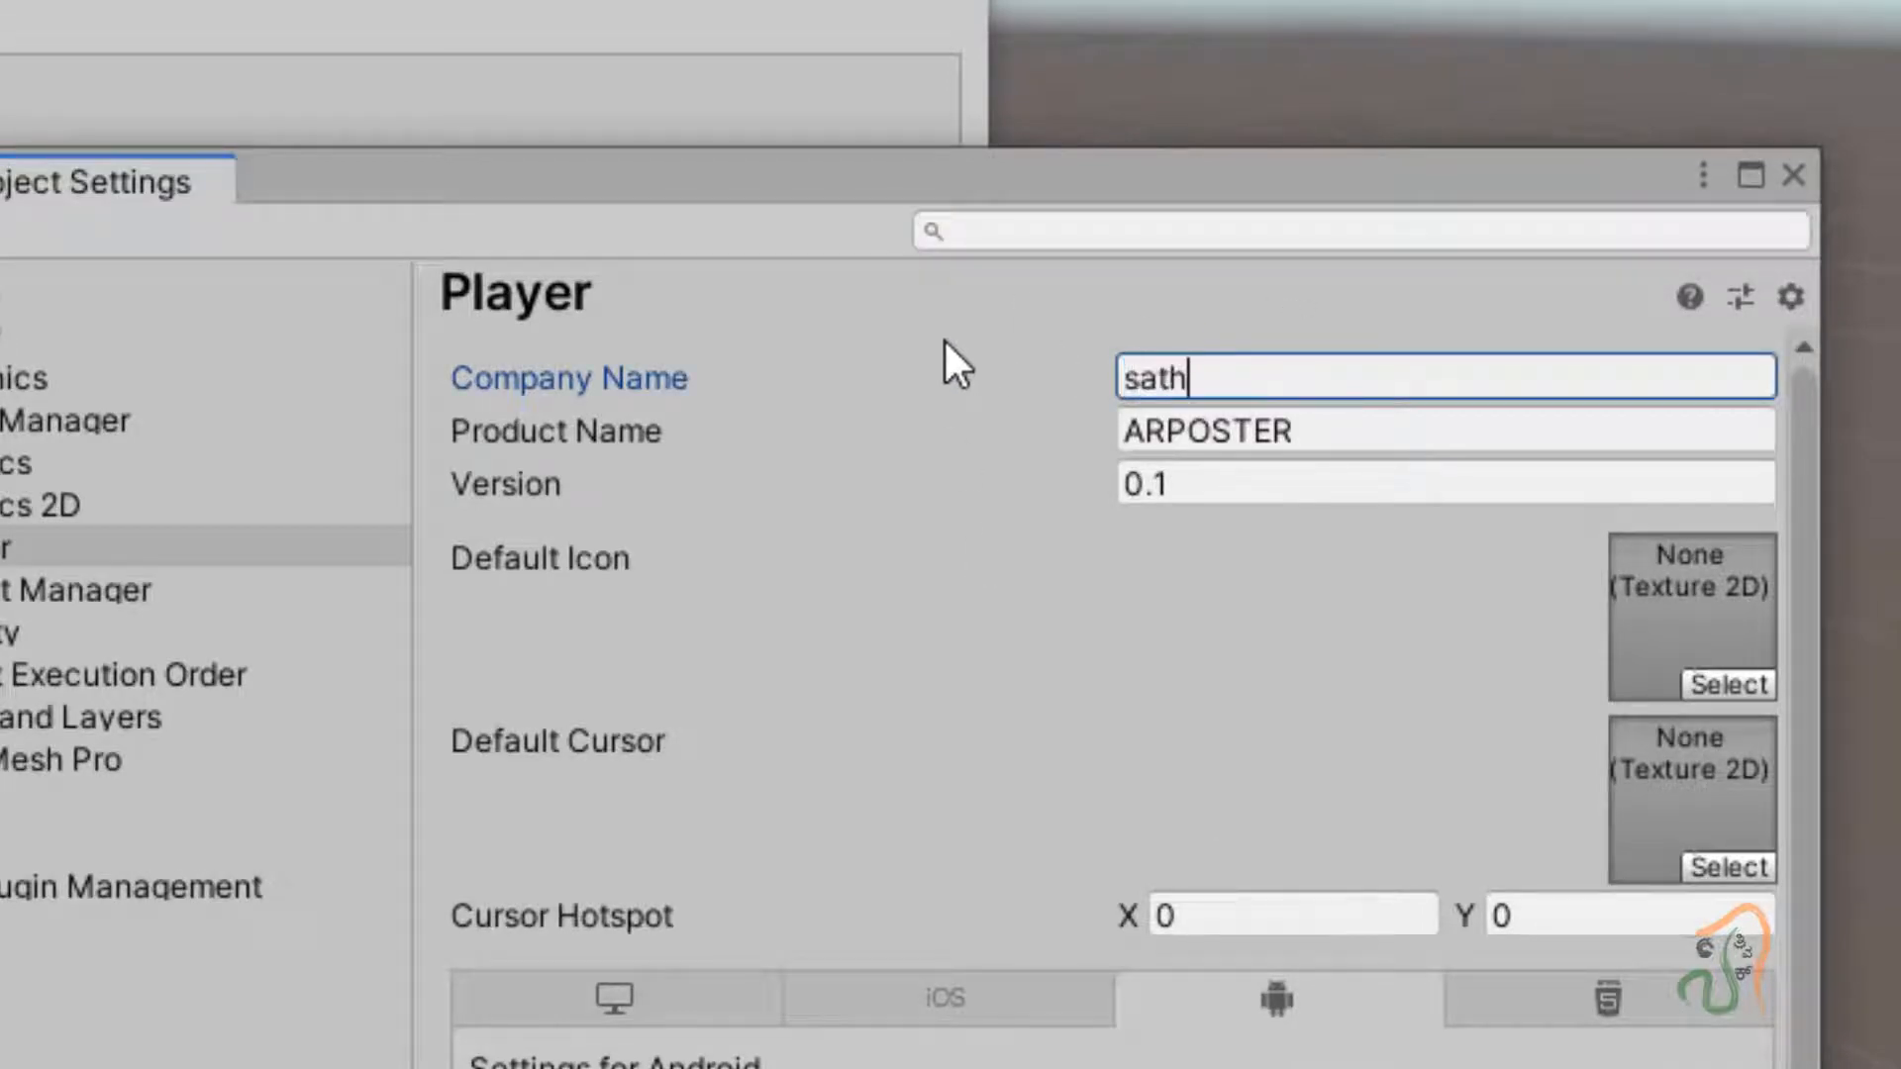
text(otech)
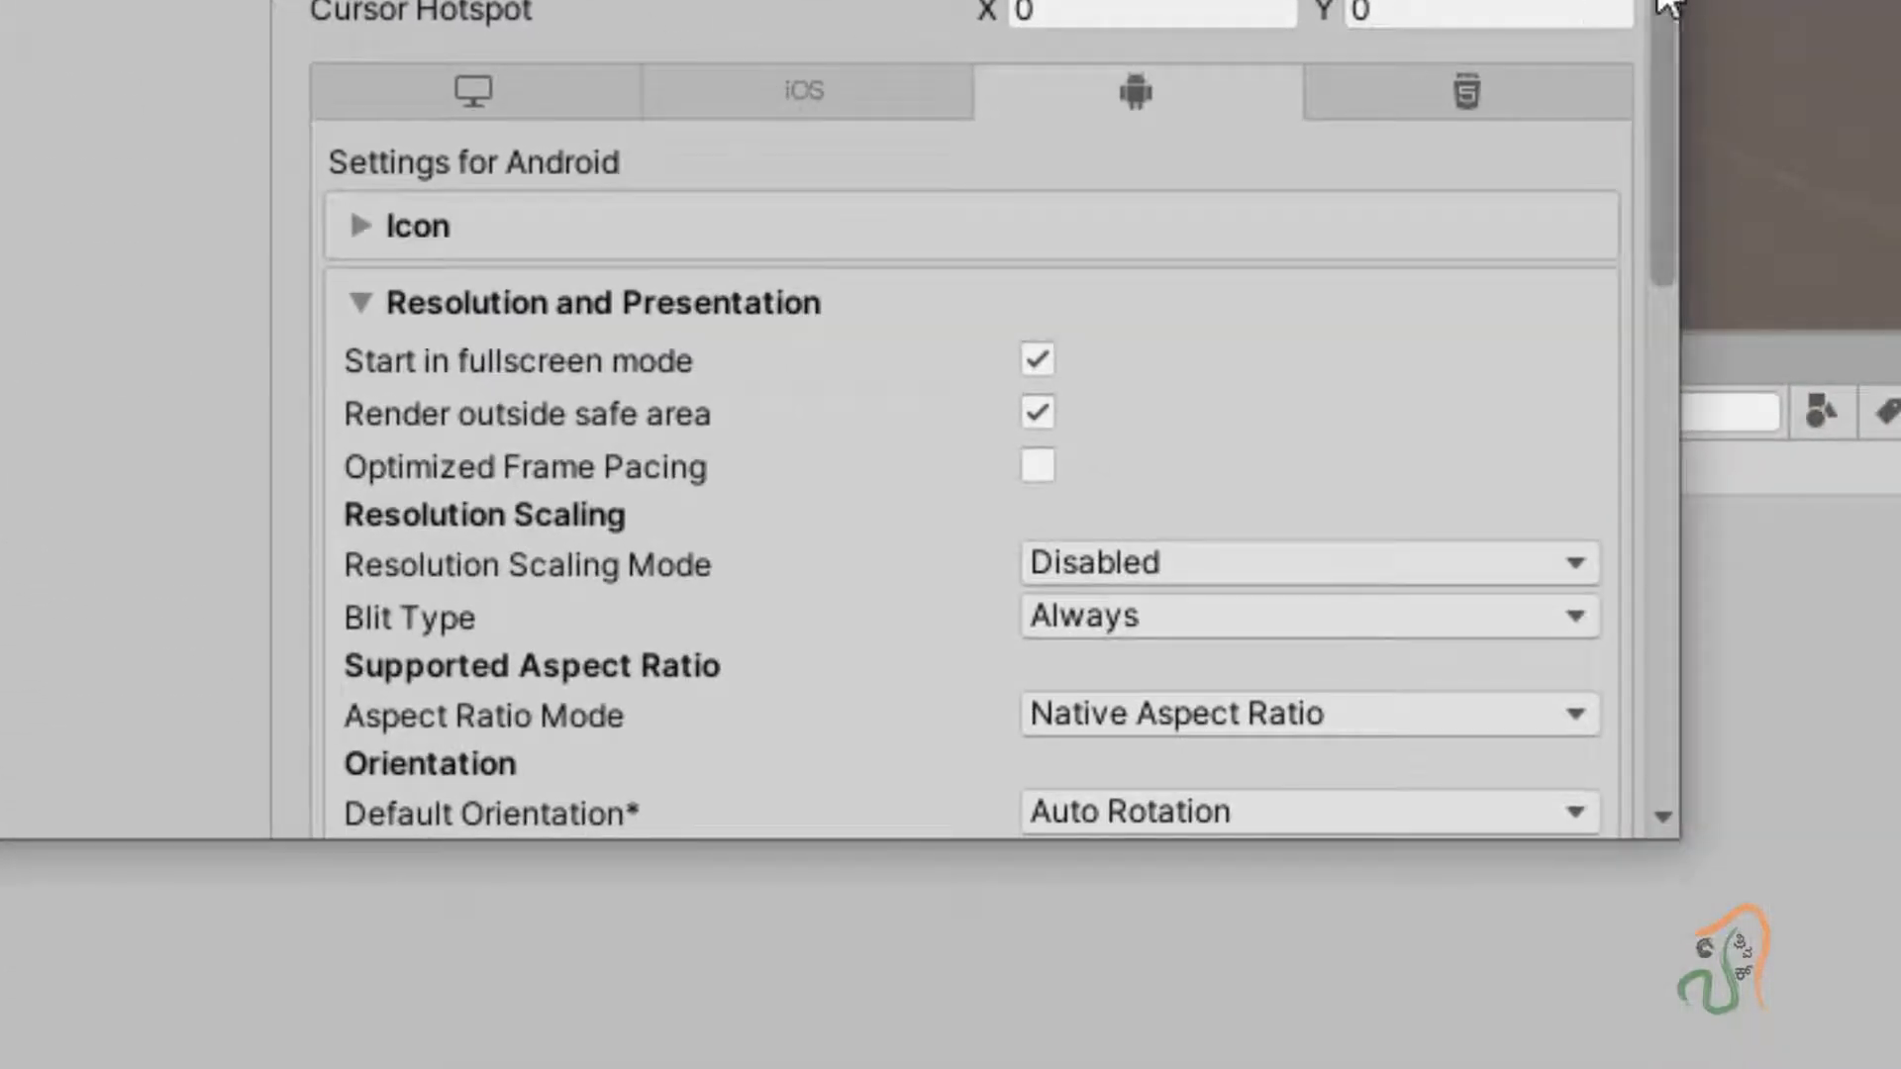
drag(1661, 182, 1595, 774)
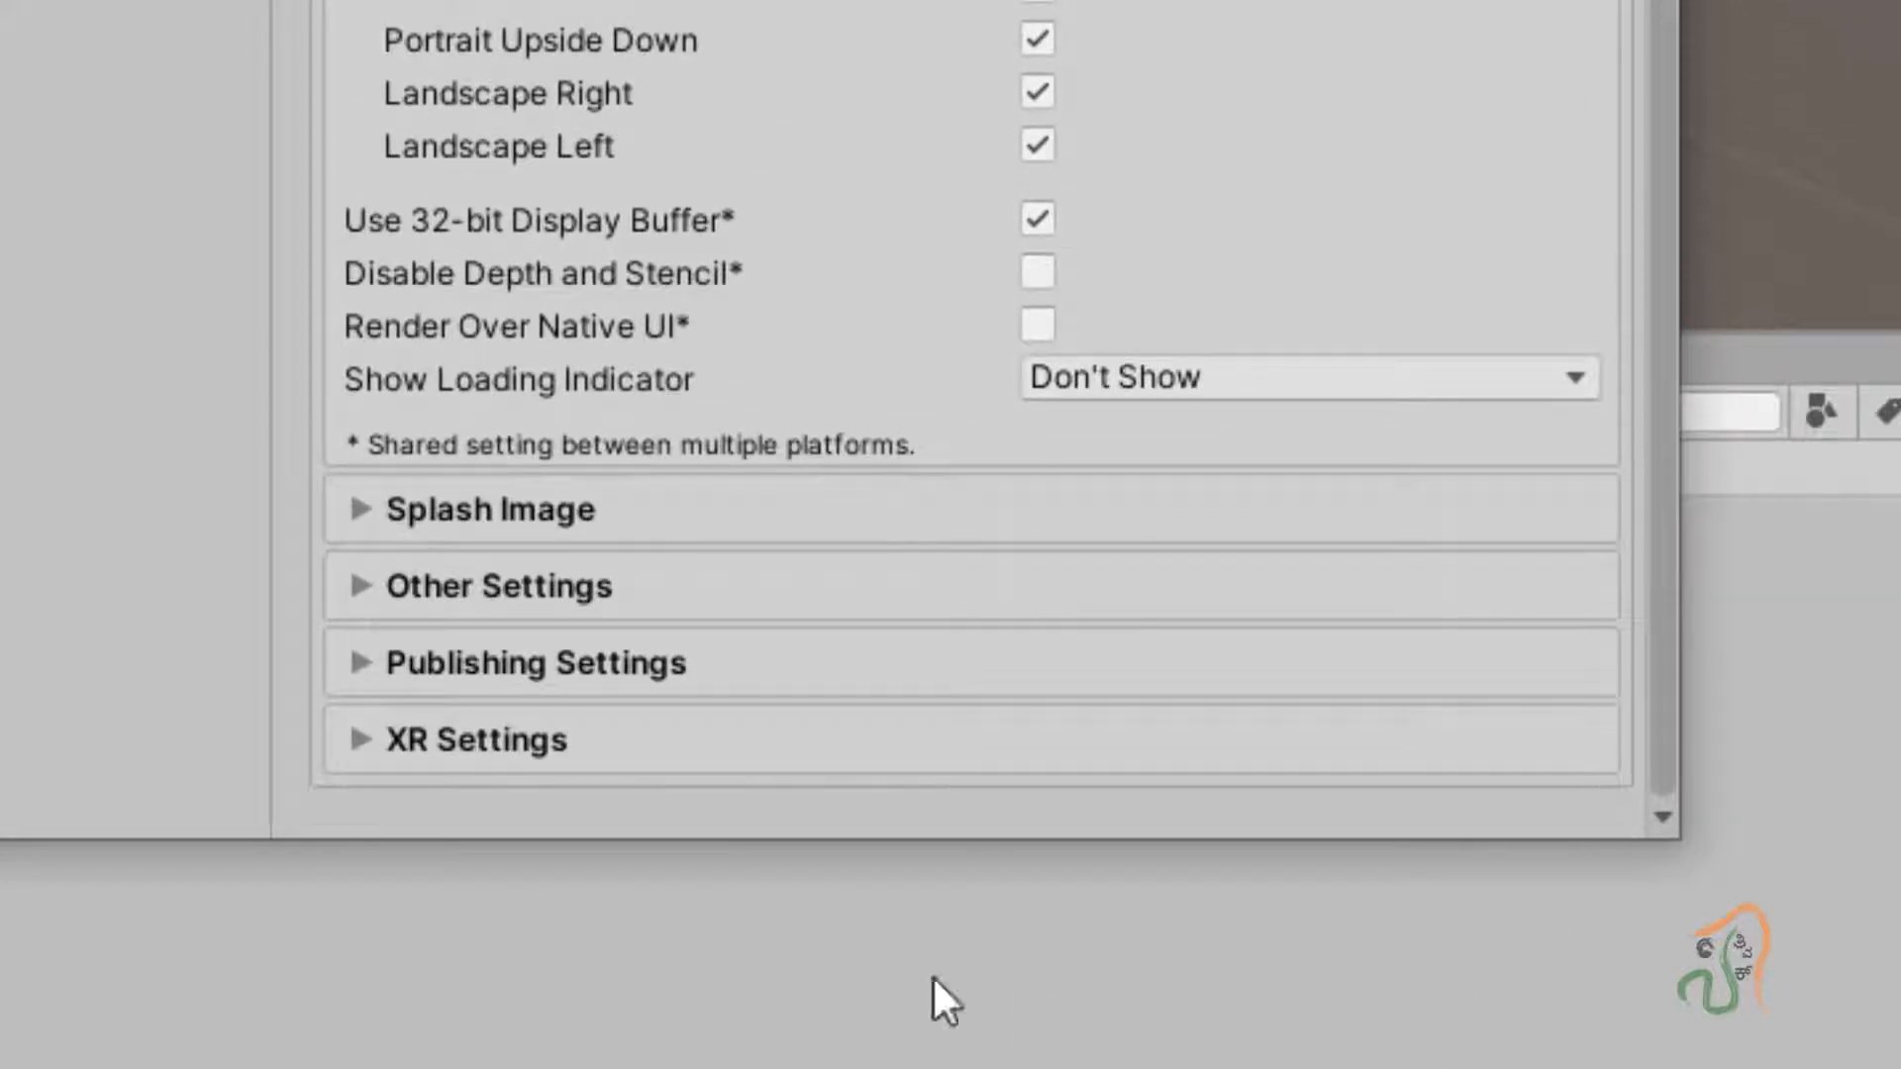
click(348, 739)
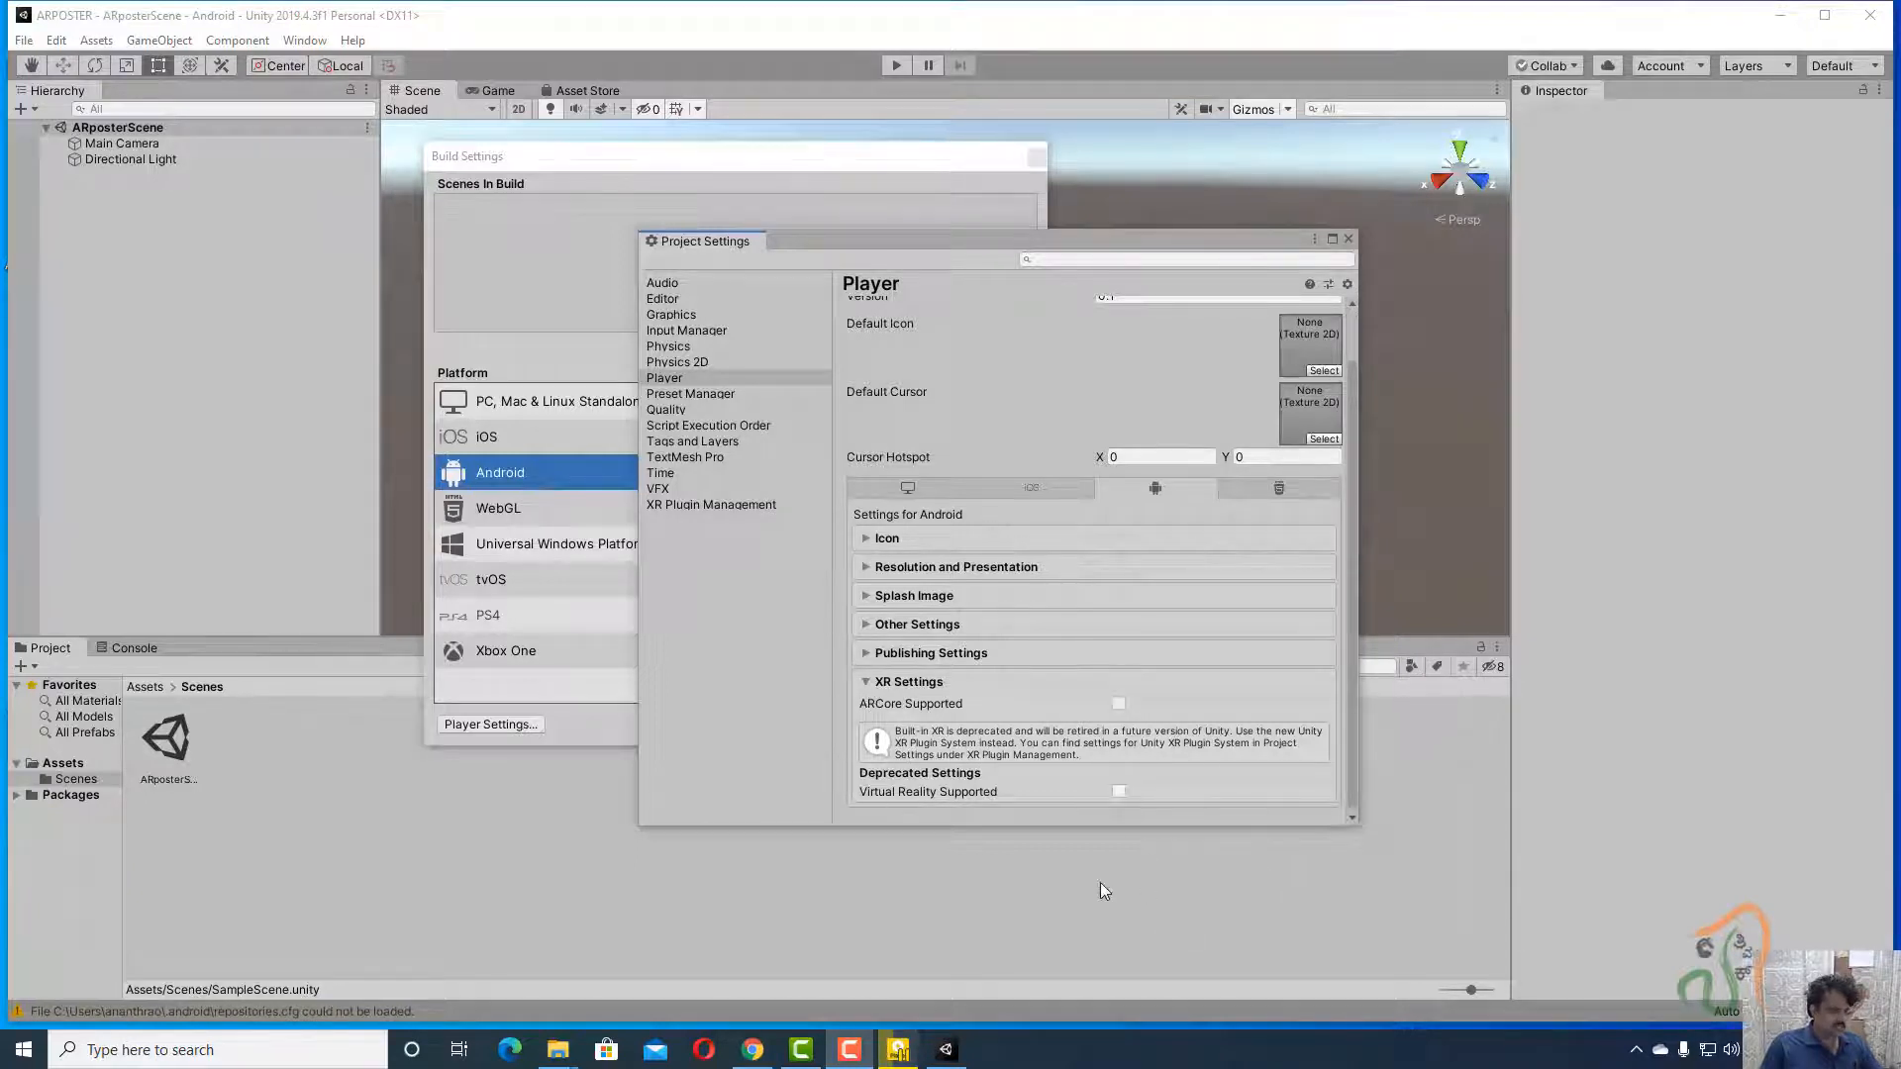
Close Project Settings and Build Settings, then reopen Project Settings from the Edit menu.
click(1347, 239)
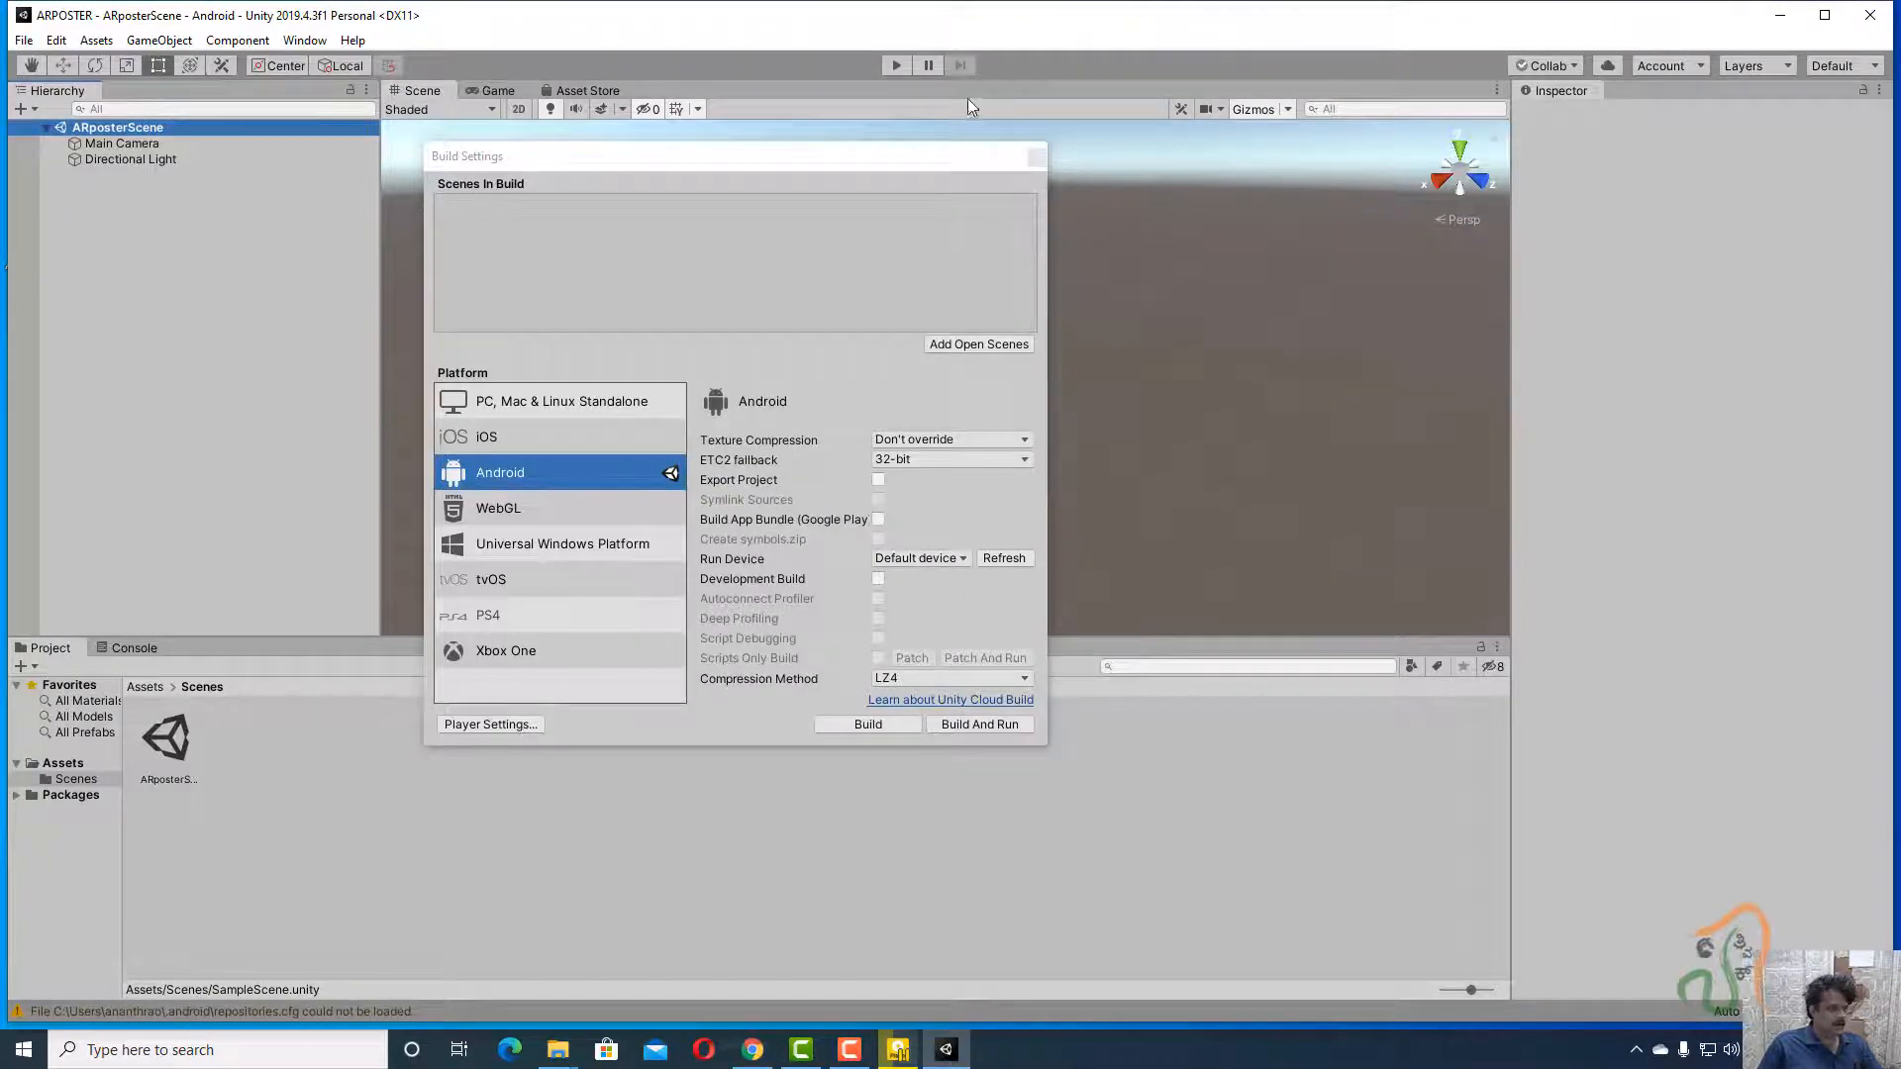
click(1035, 156)
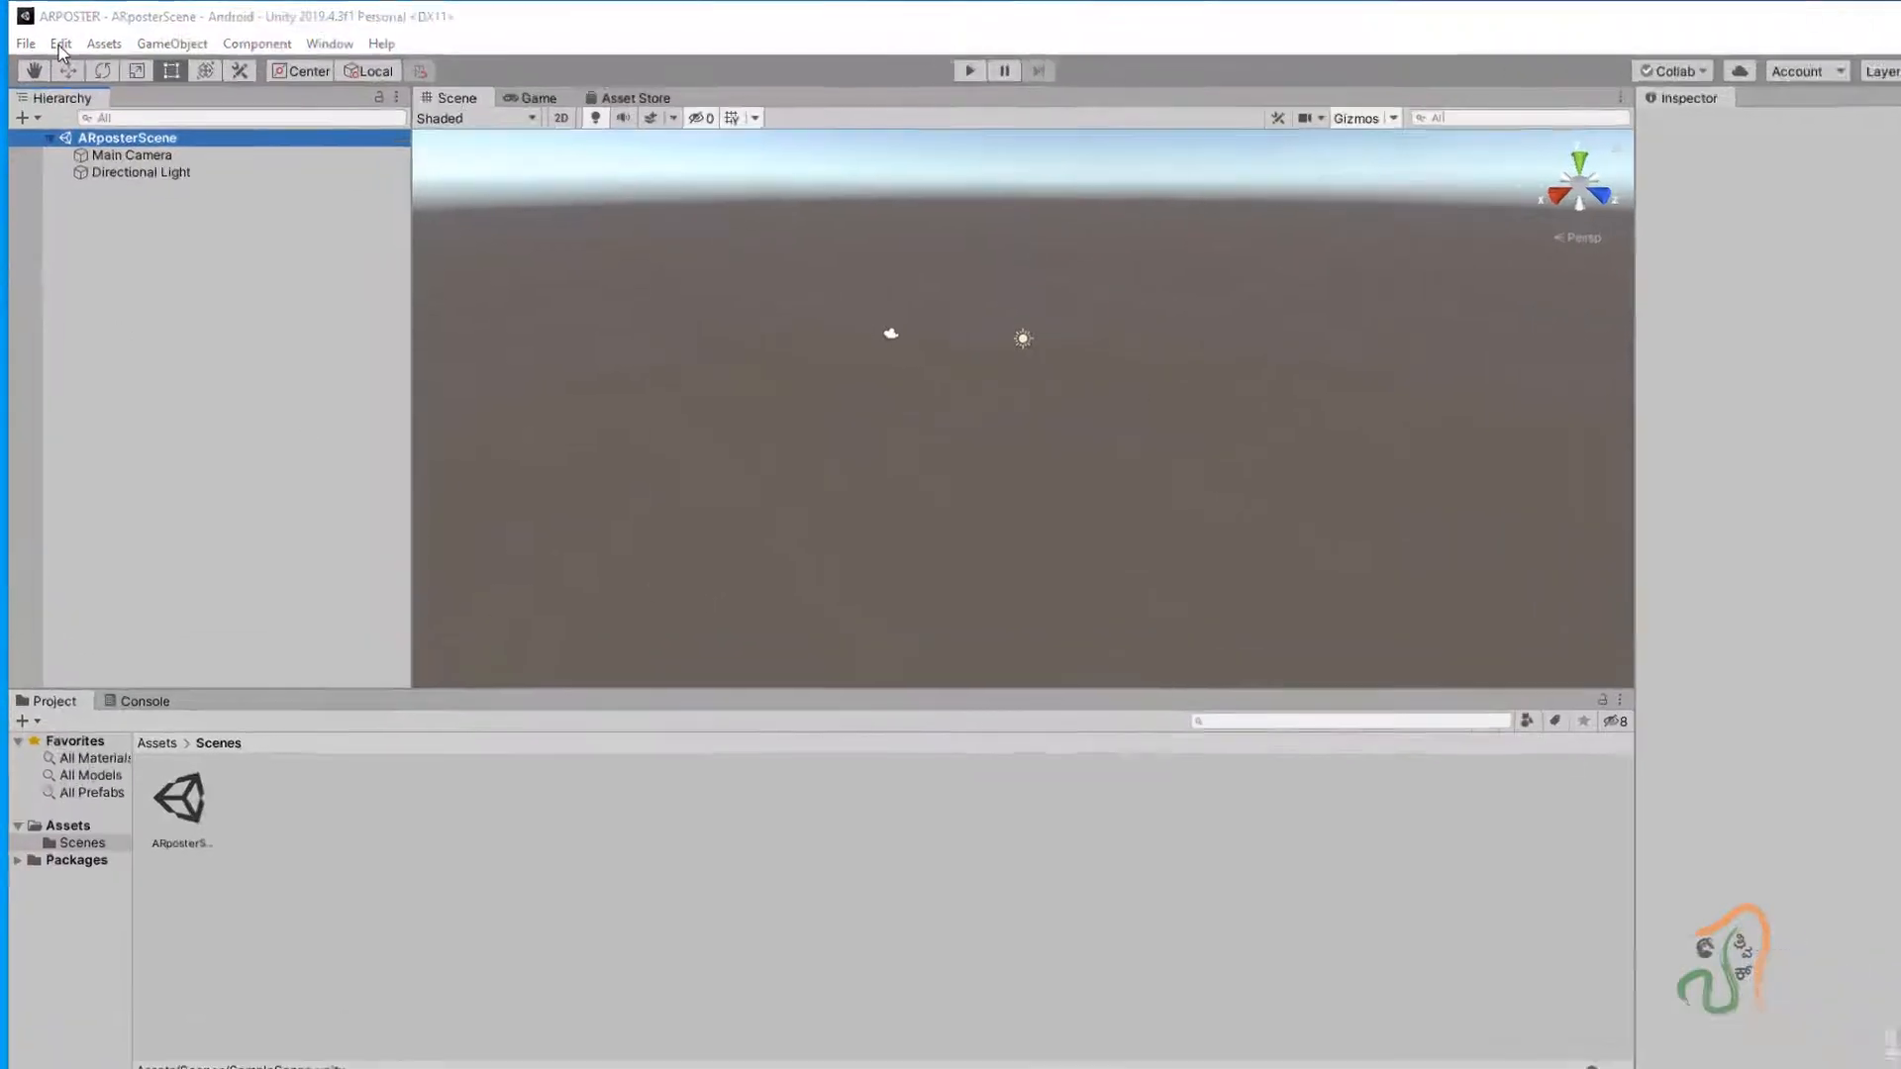
click(60, 44)
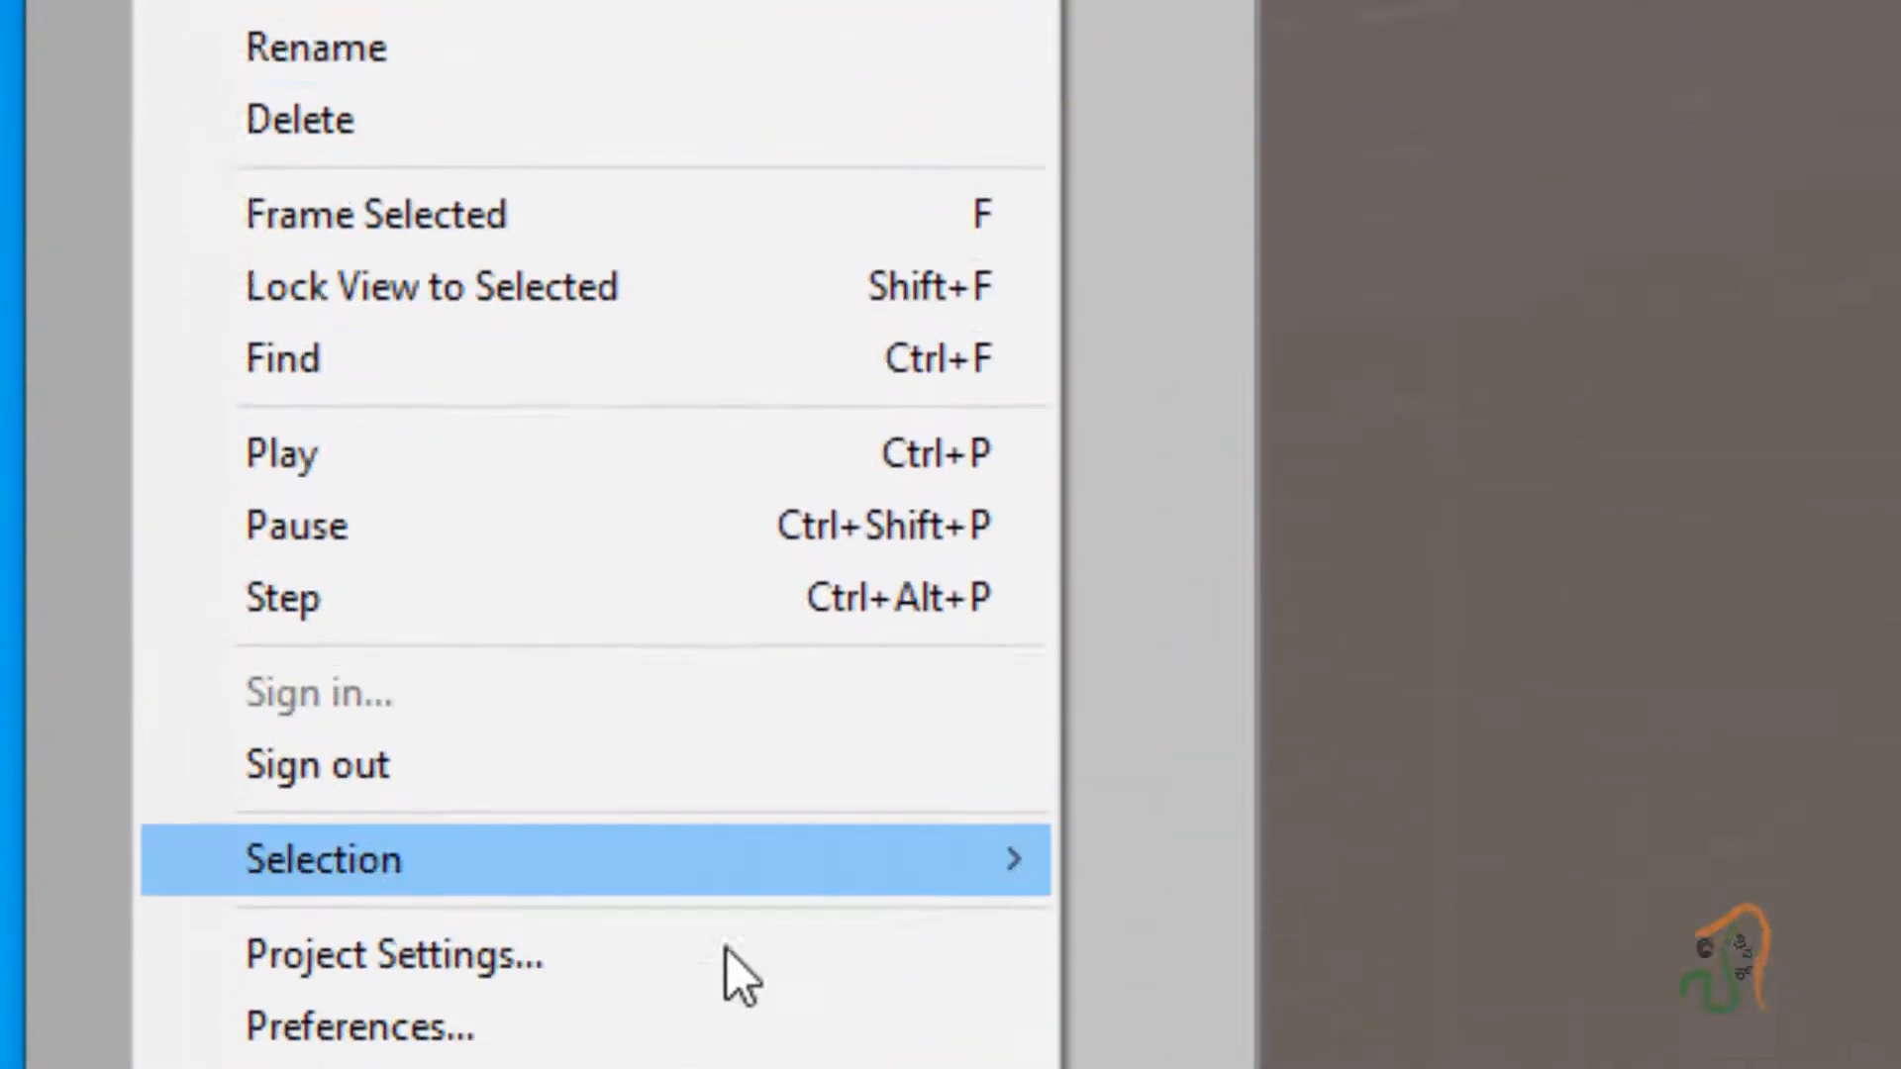
click(479, 789)
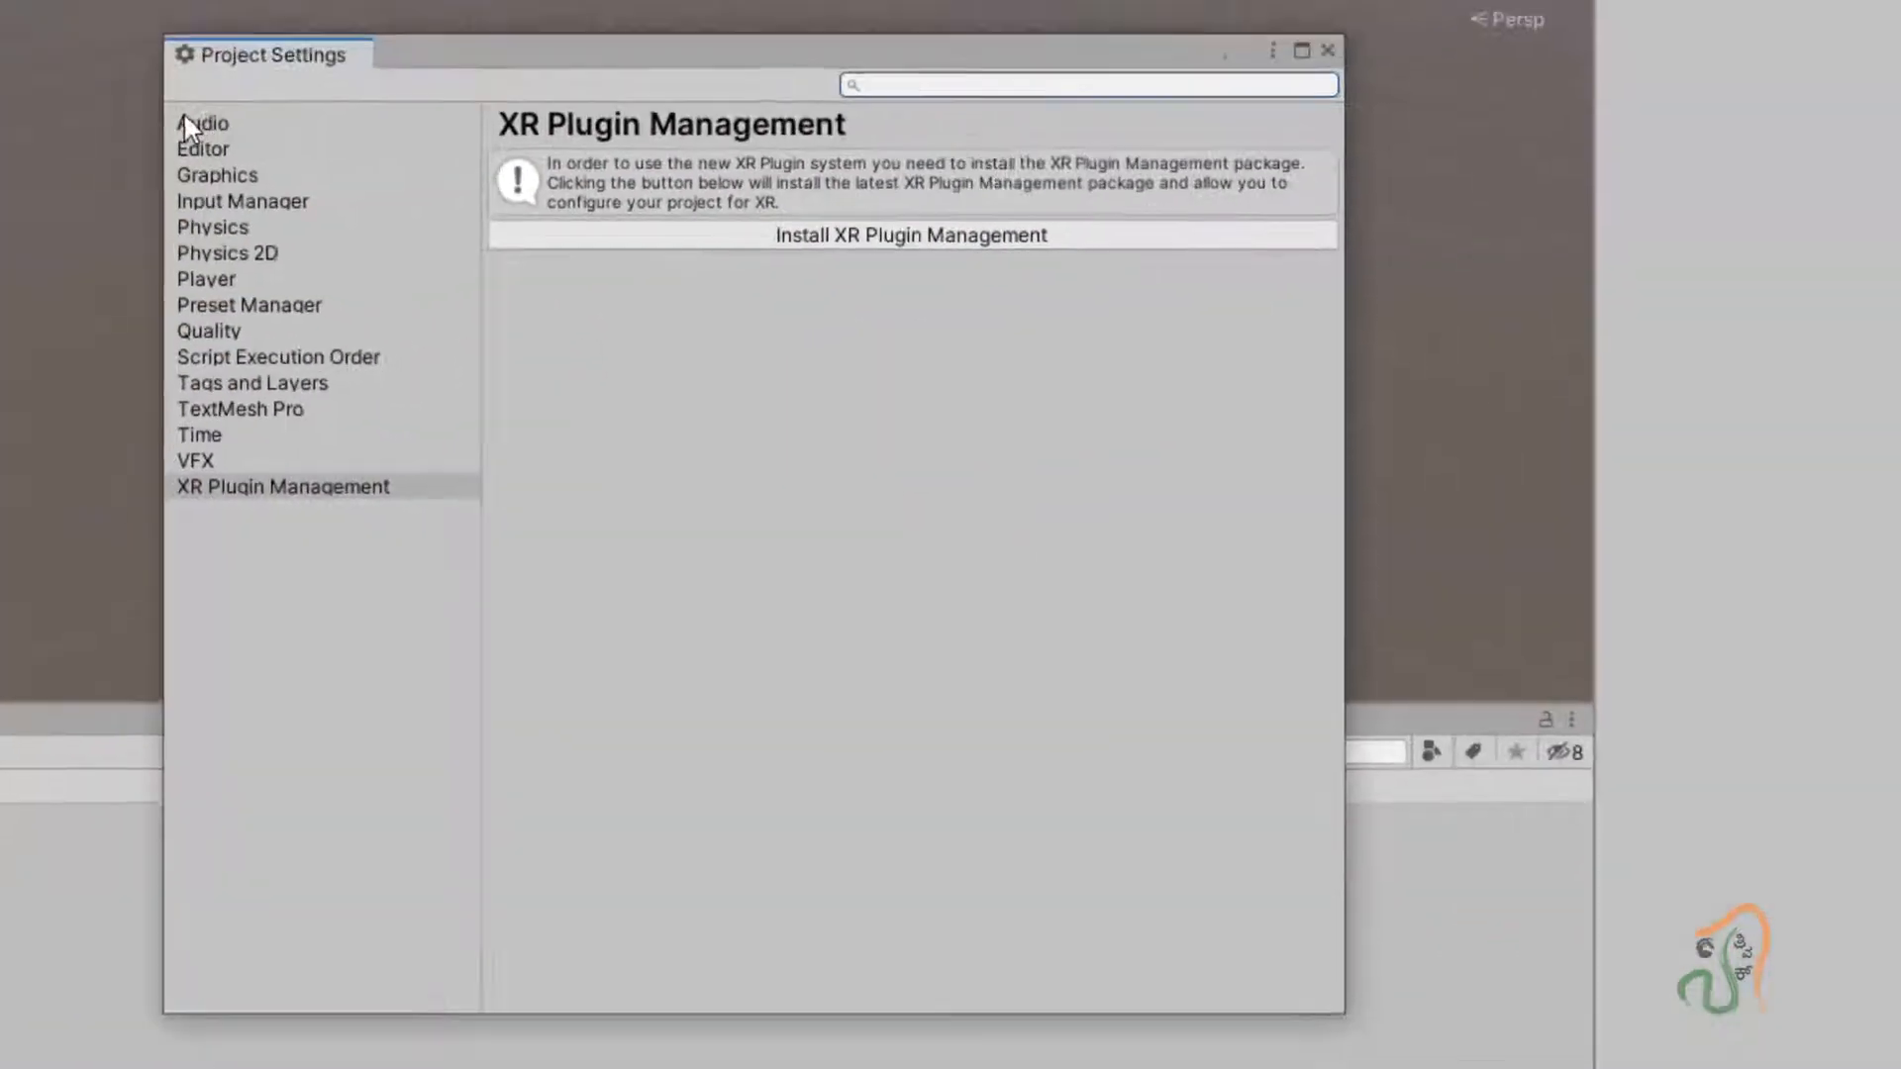
Browse the Project Settings pages down to XR Plugin Management.
click(182, 115)
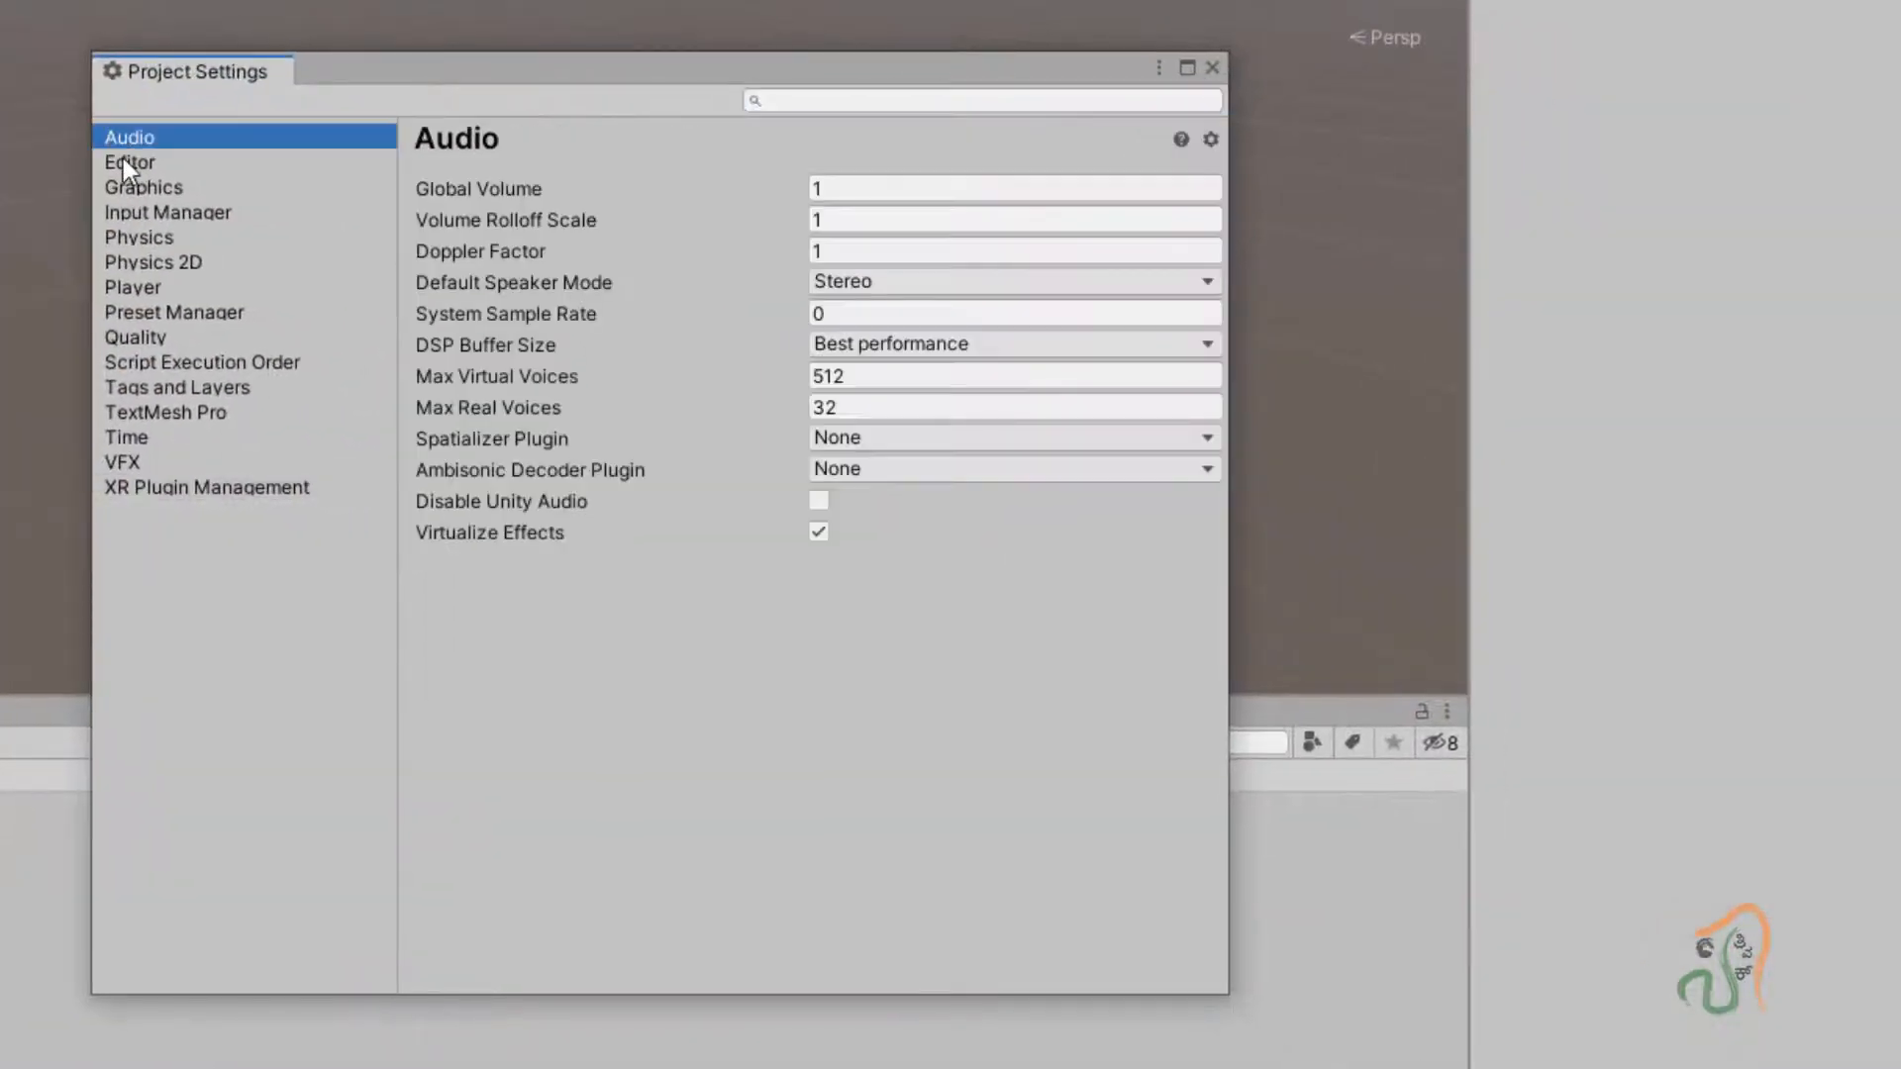
click(123, 158)
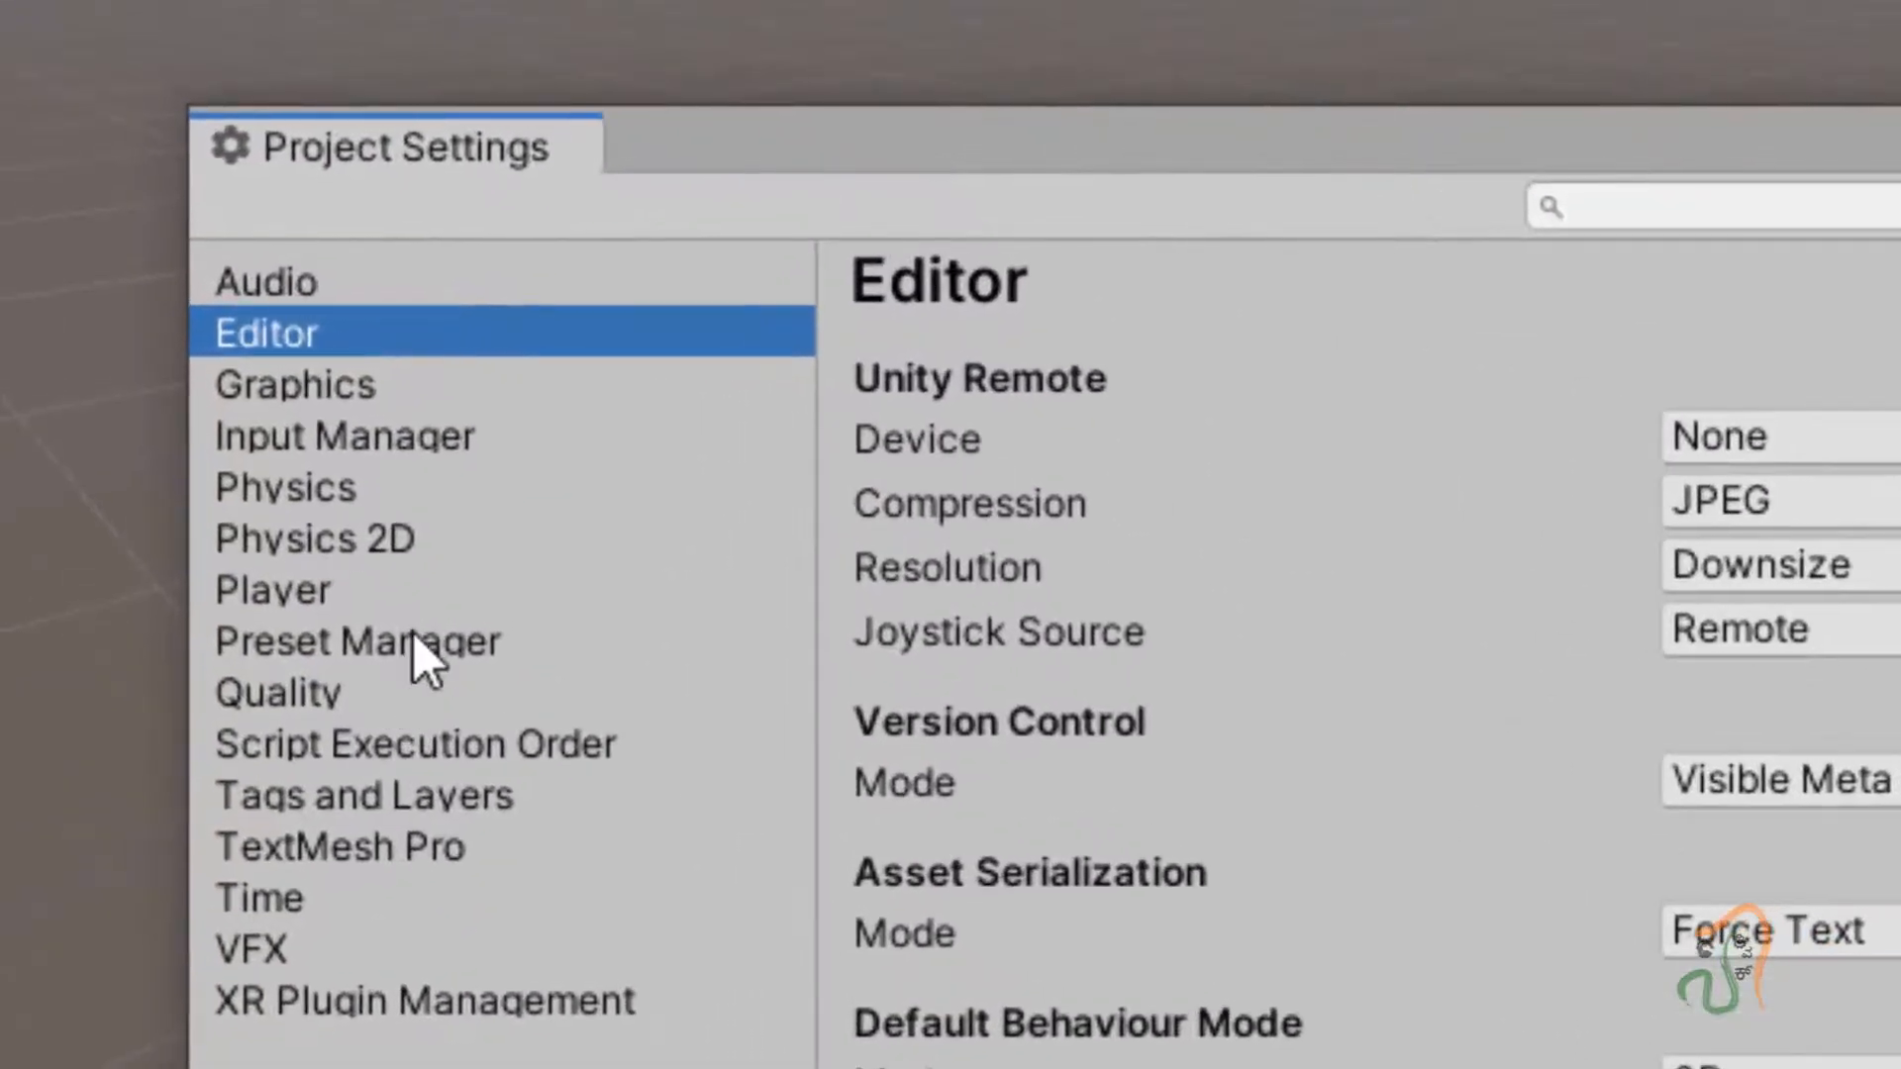
click(193, 313)
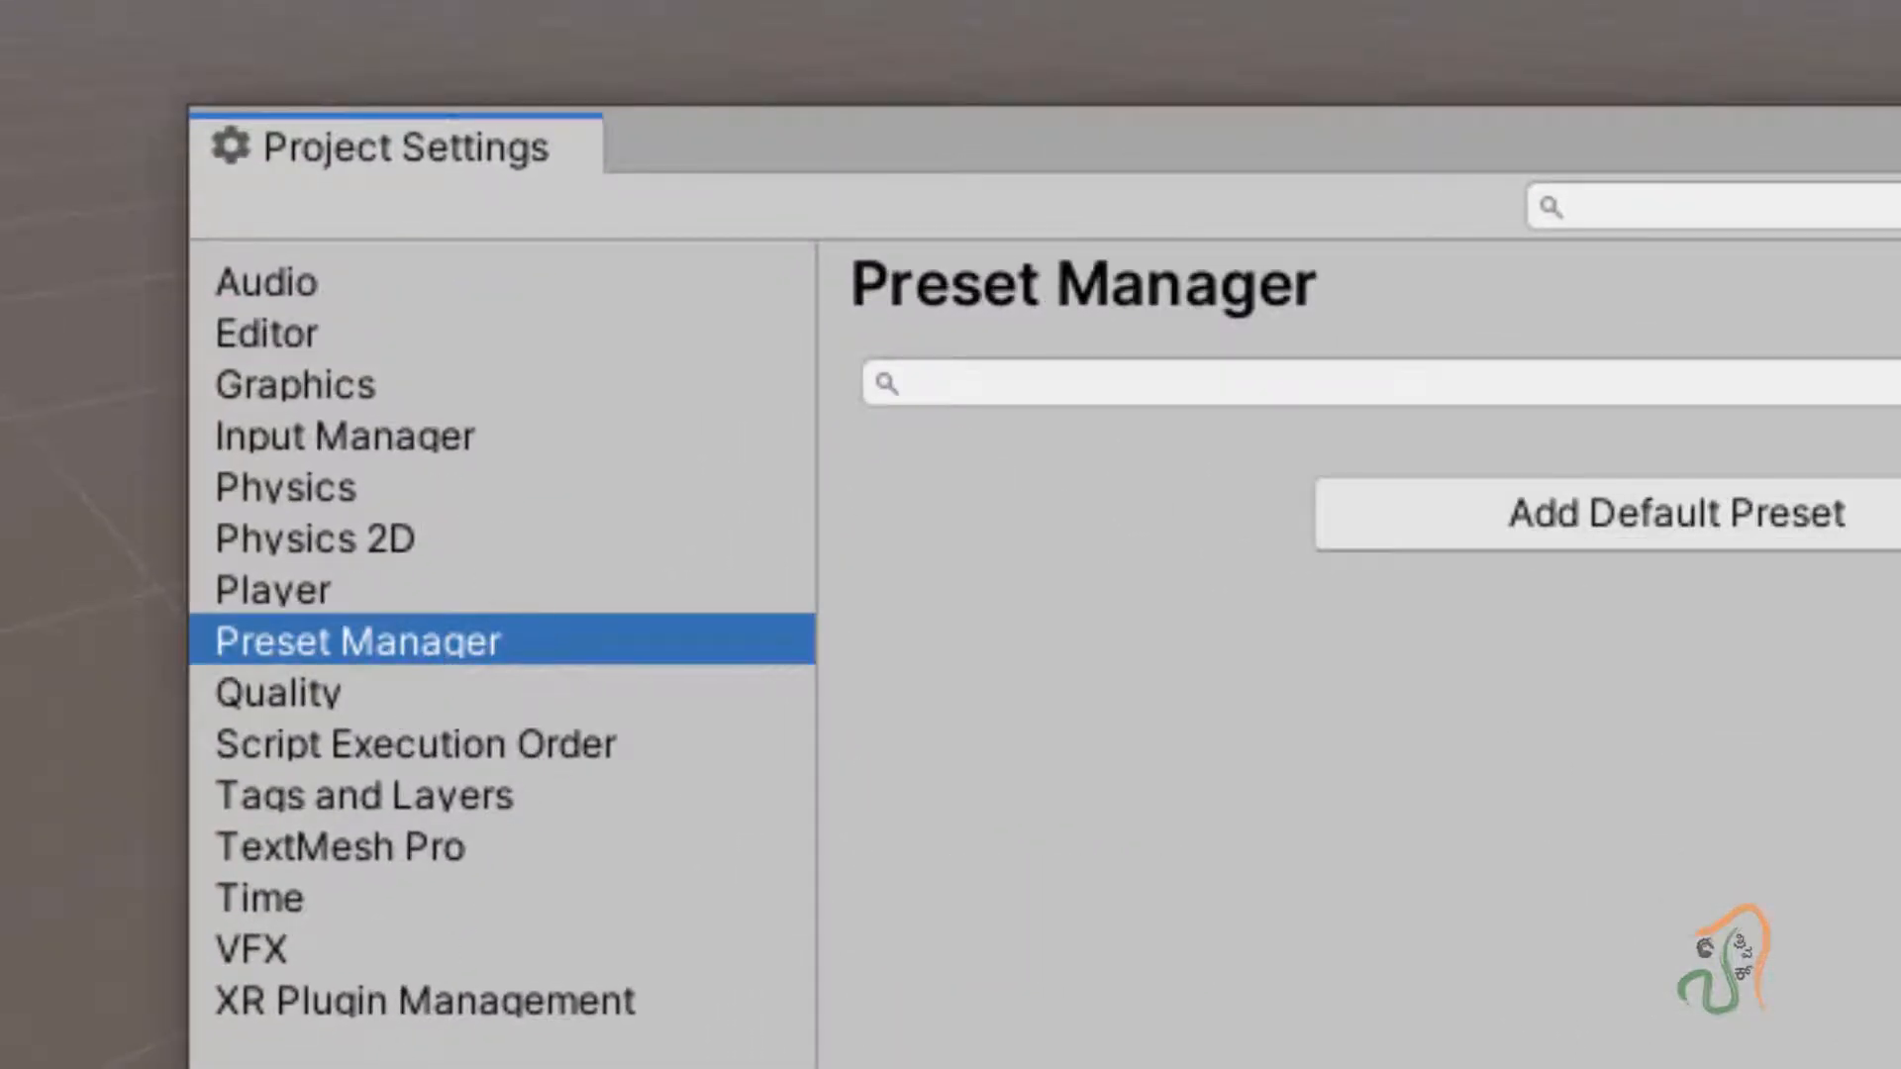
click(495, 743)
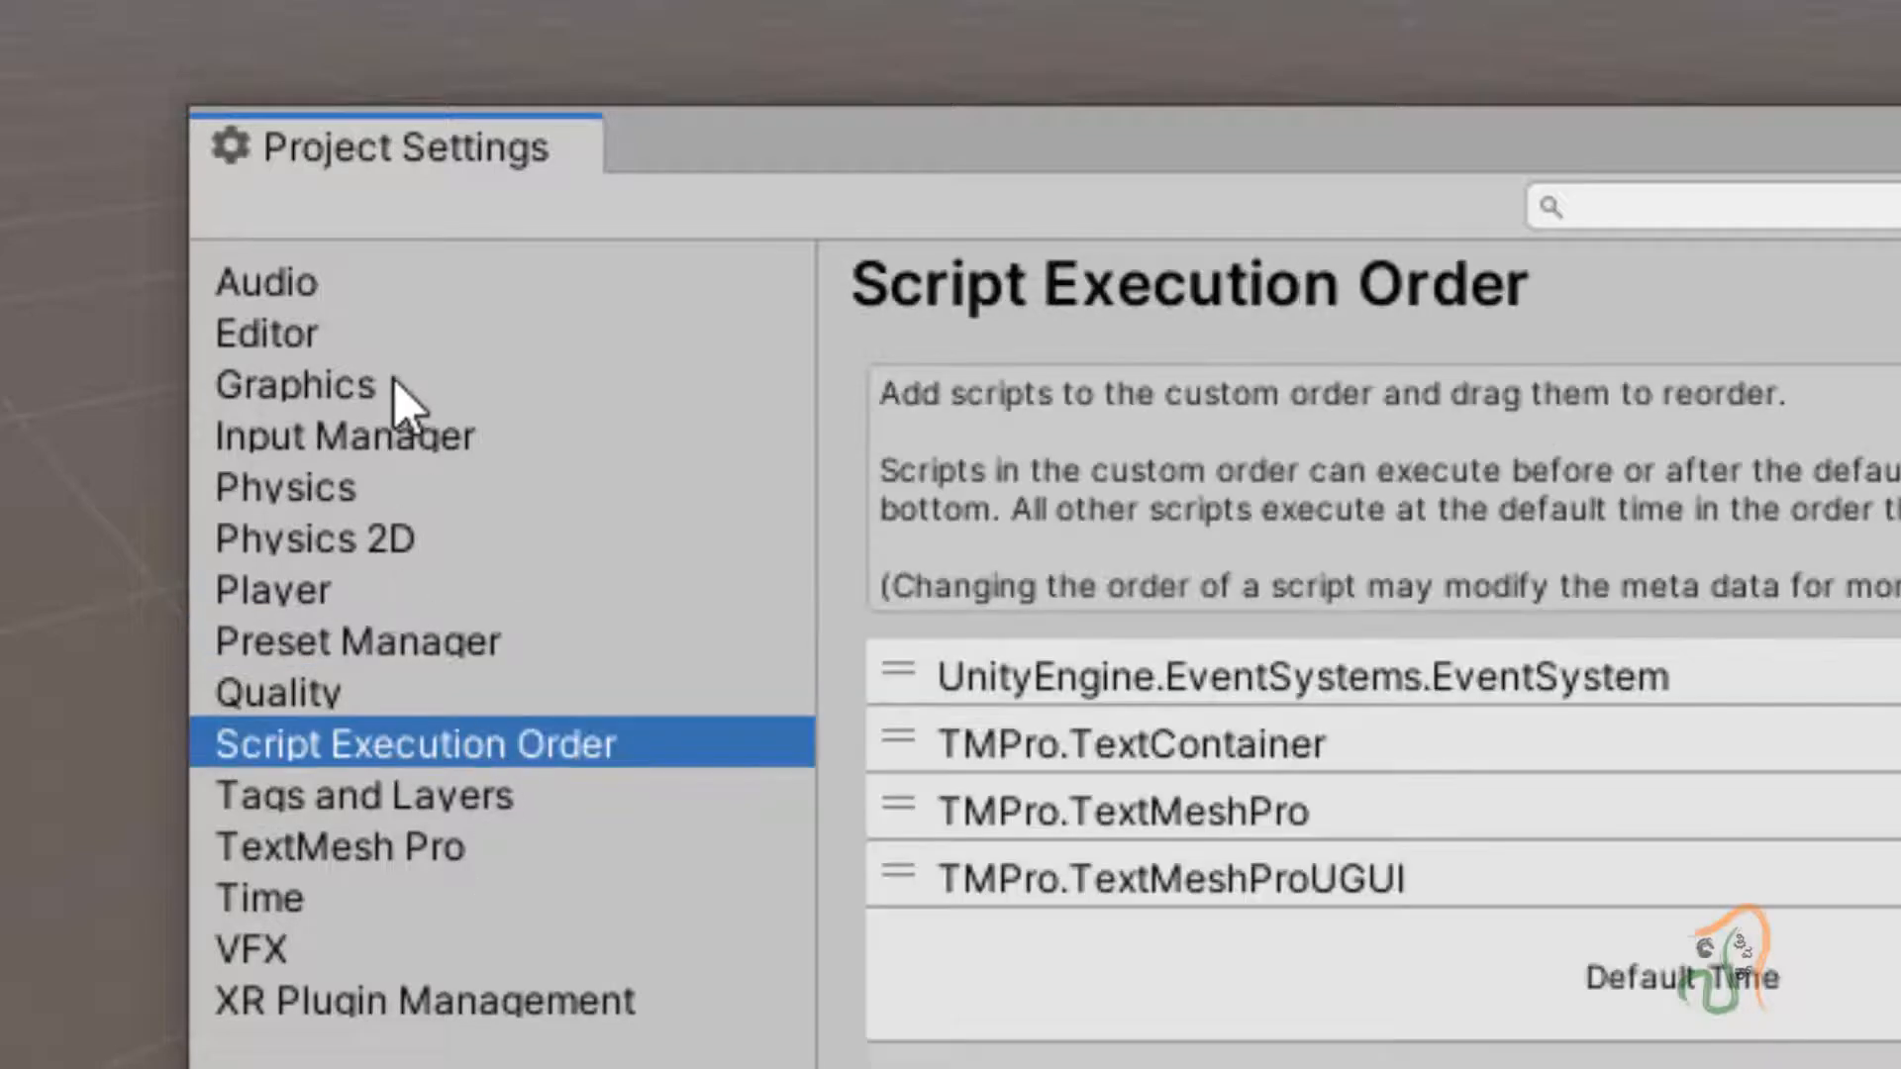
click(426, 998)
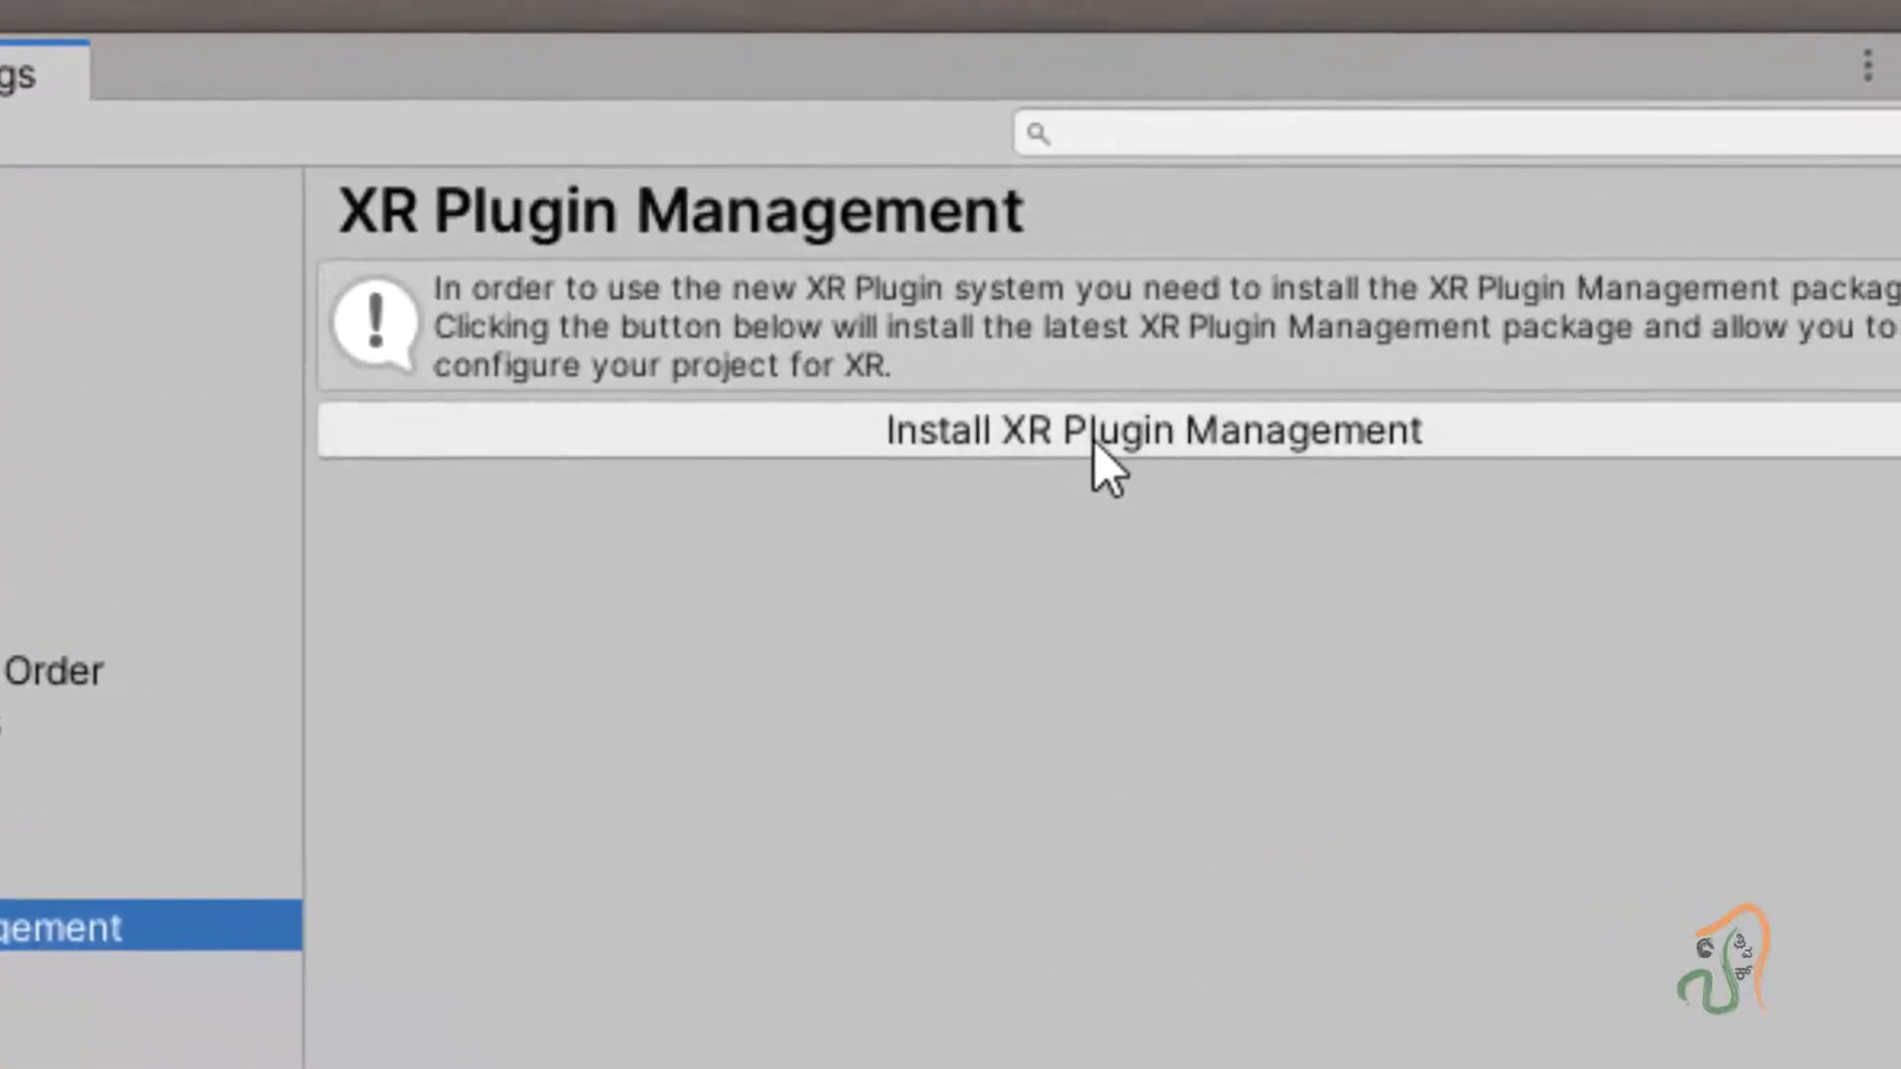
Install XR Plugin Management, compare the Android and PC/Standalone providers, then close Project Settings.
click(1095, 442)
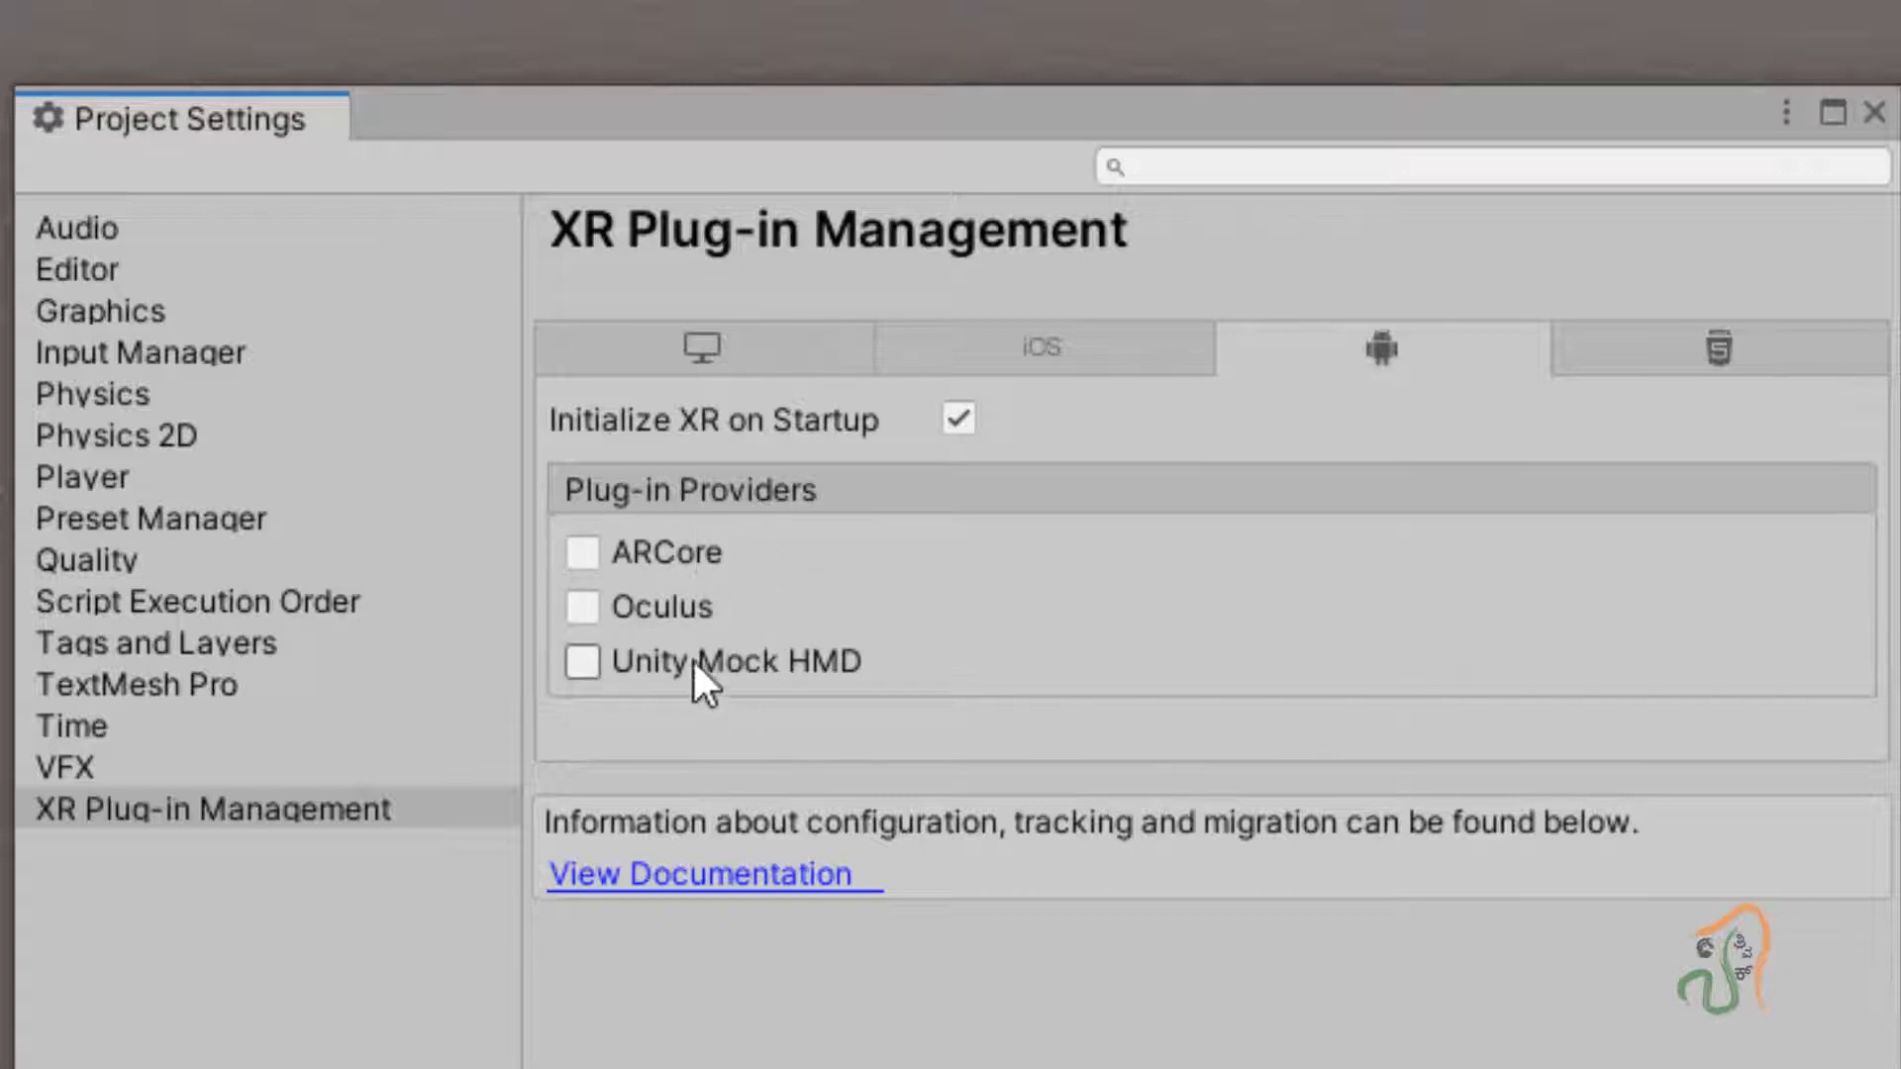
click(1129, 368)
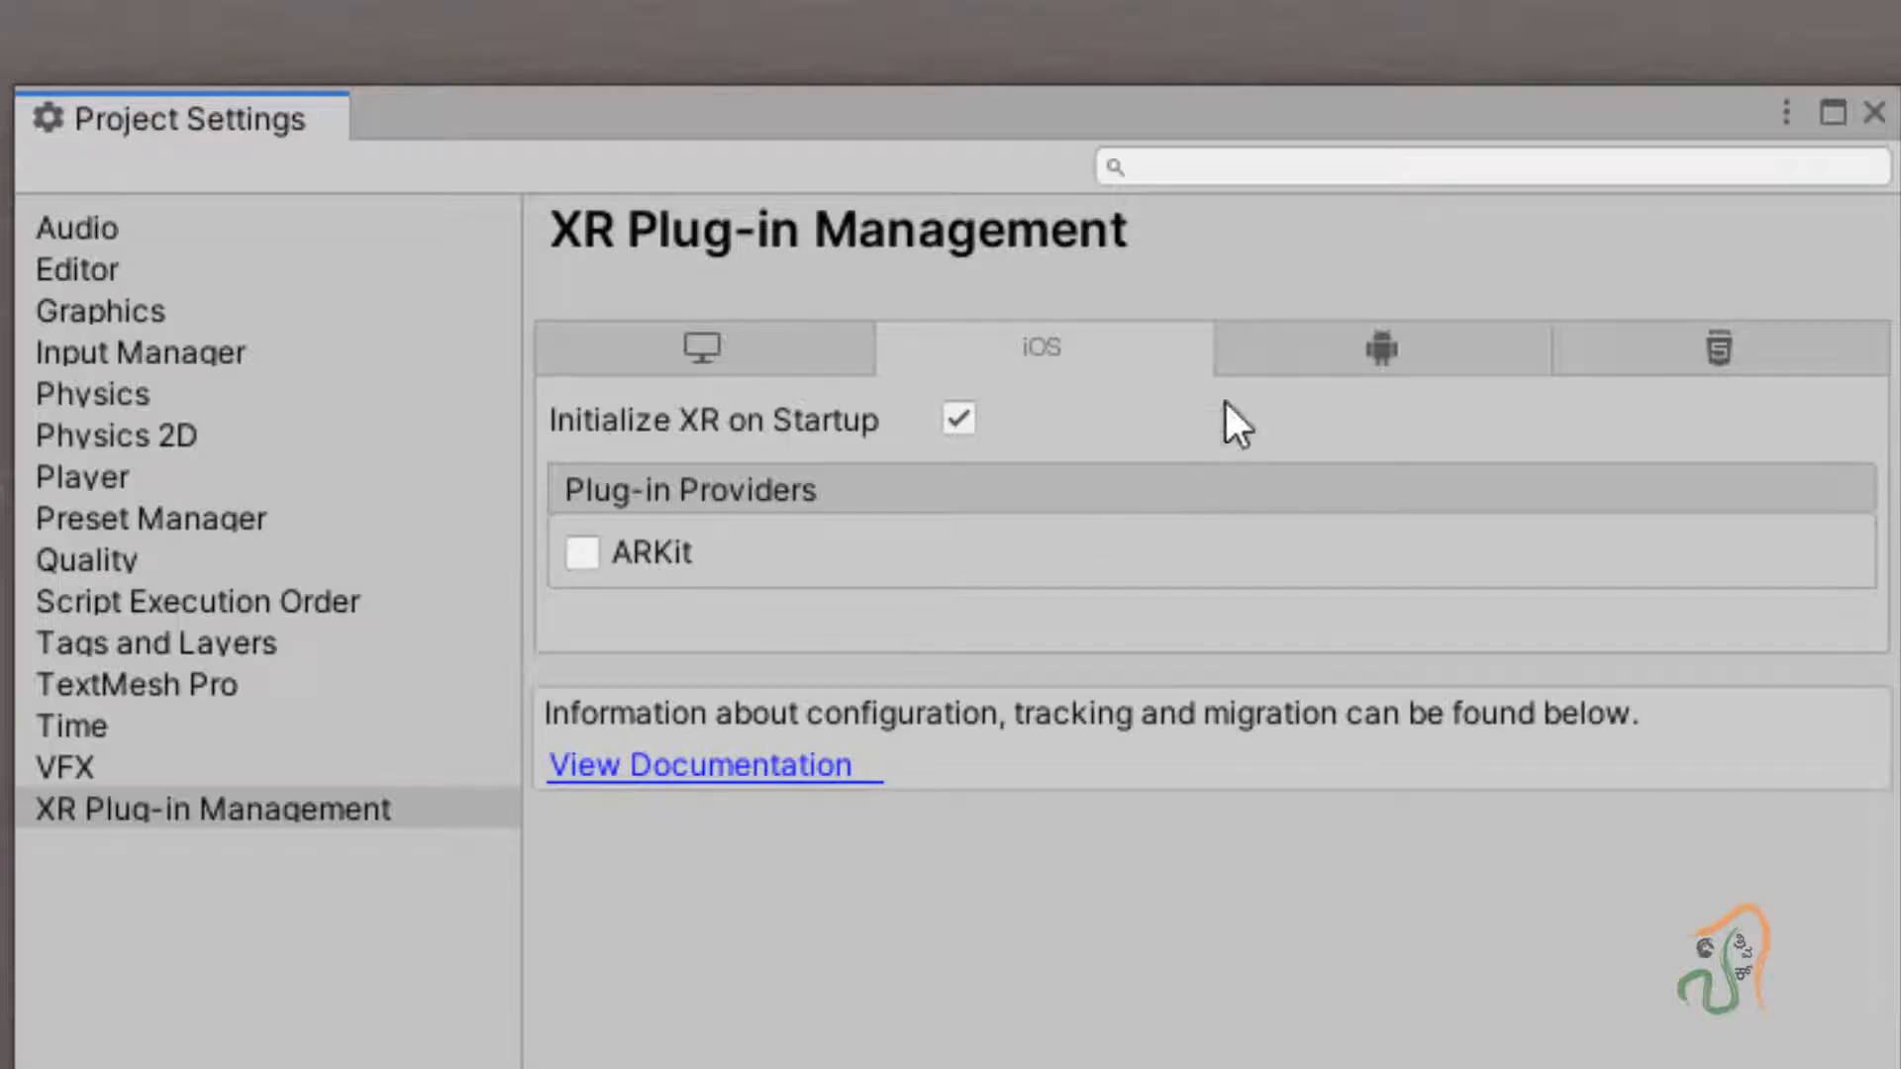
click(1326, 337)
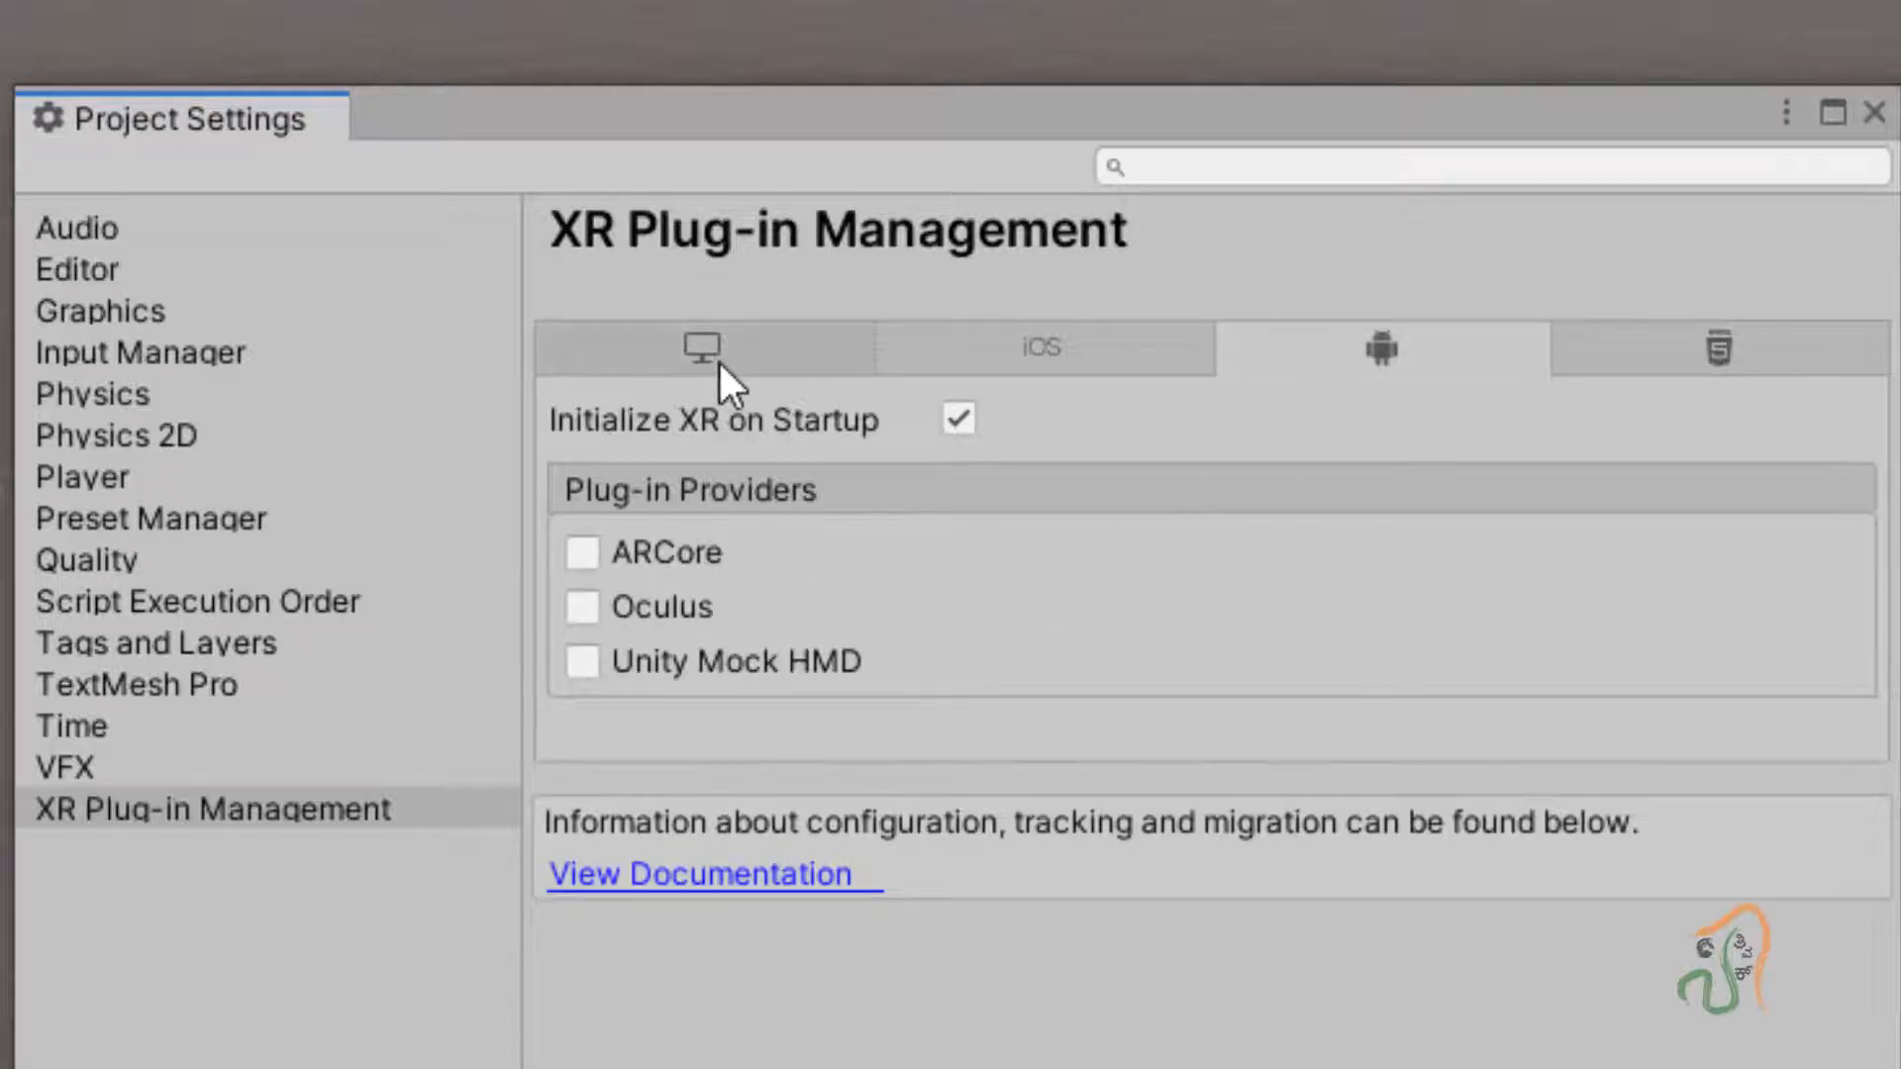
click(716, 360)
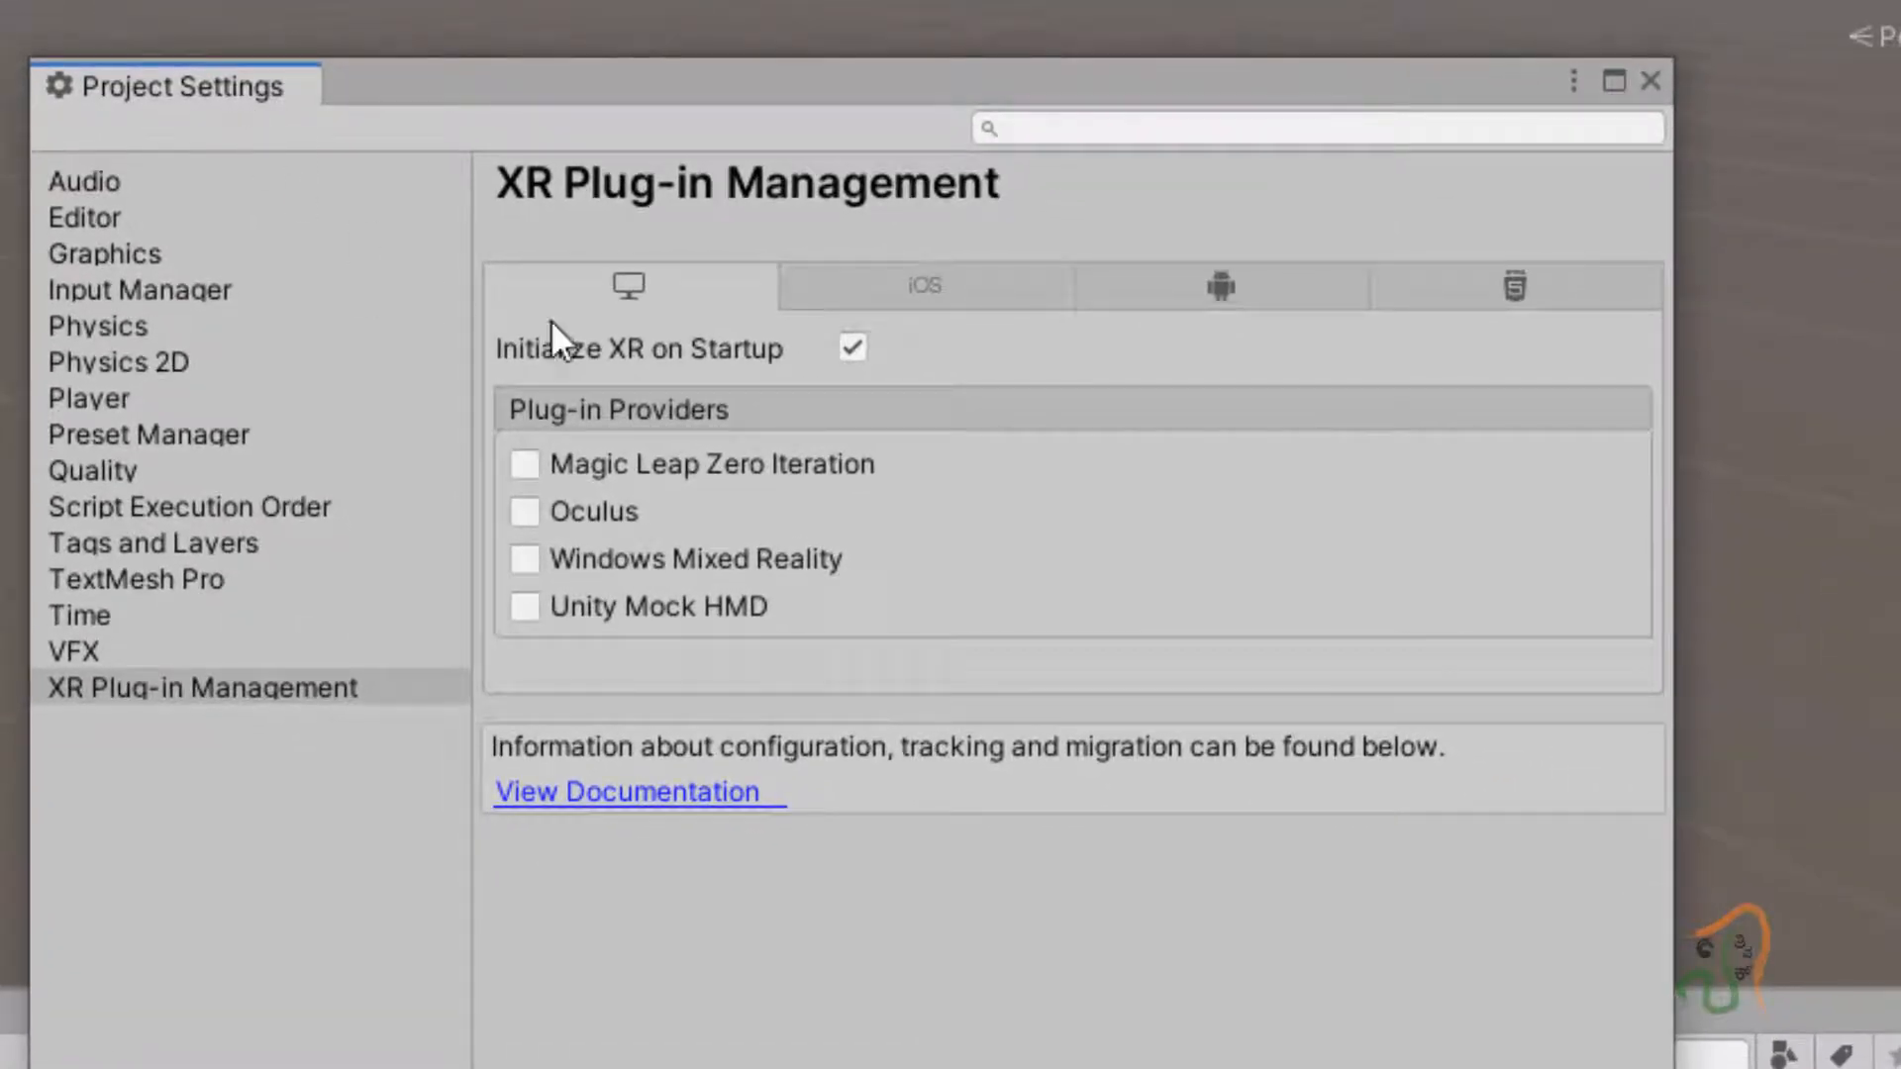
click(1200, 289)
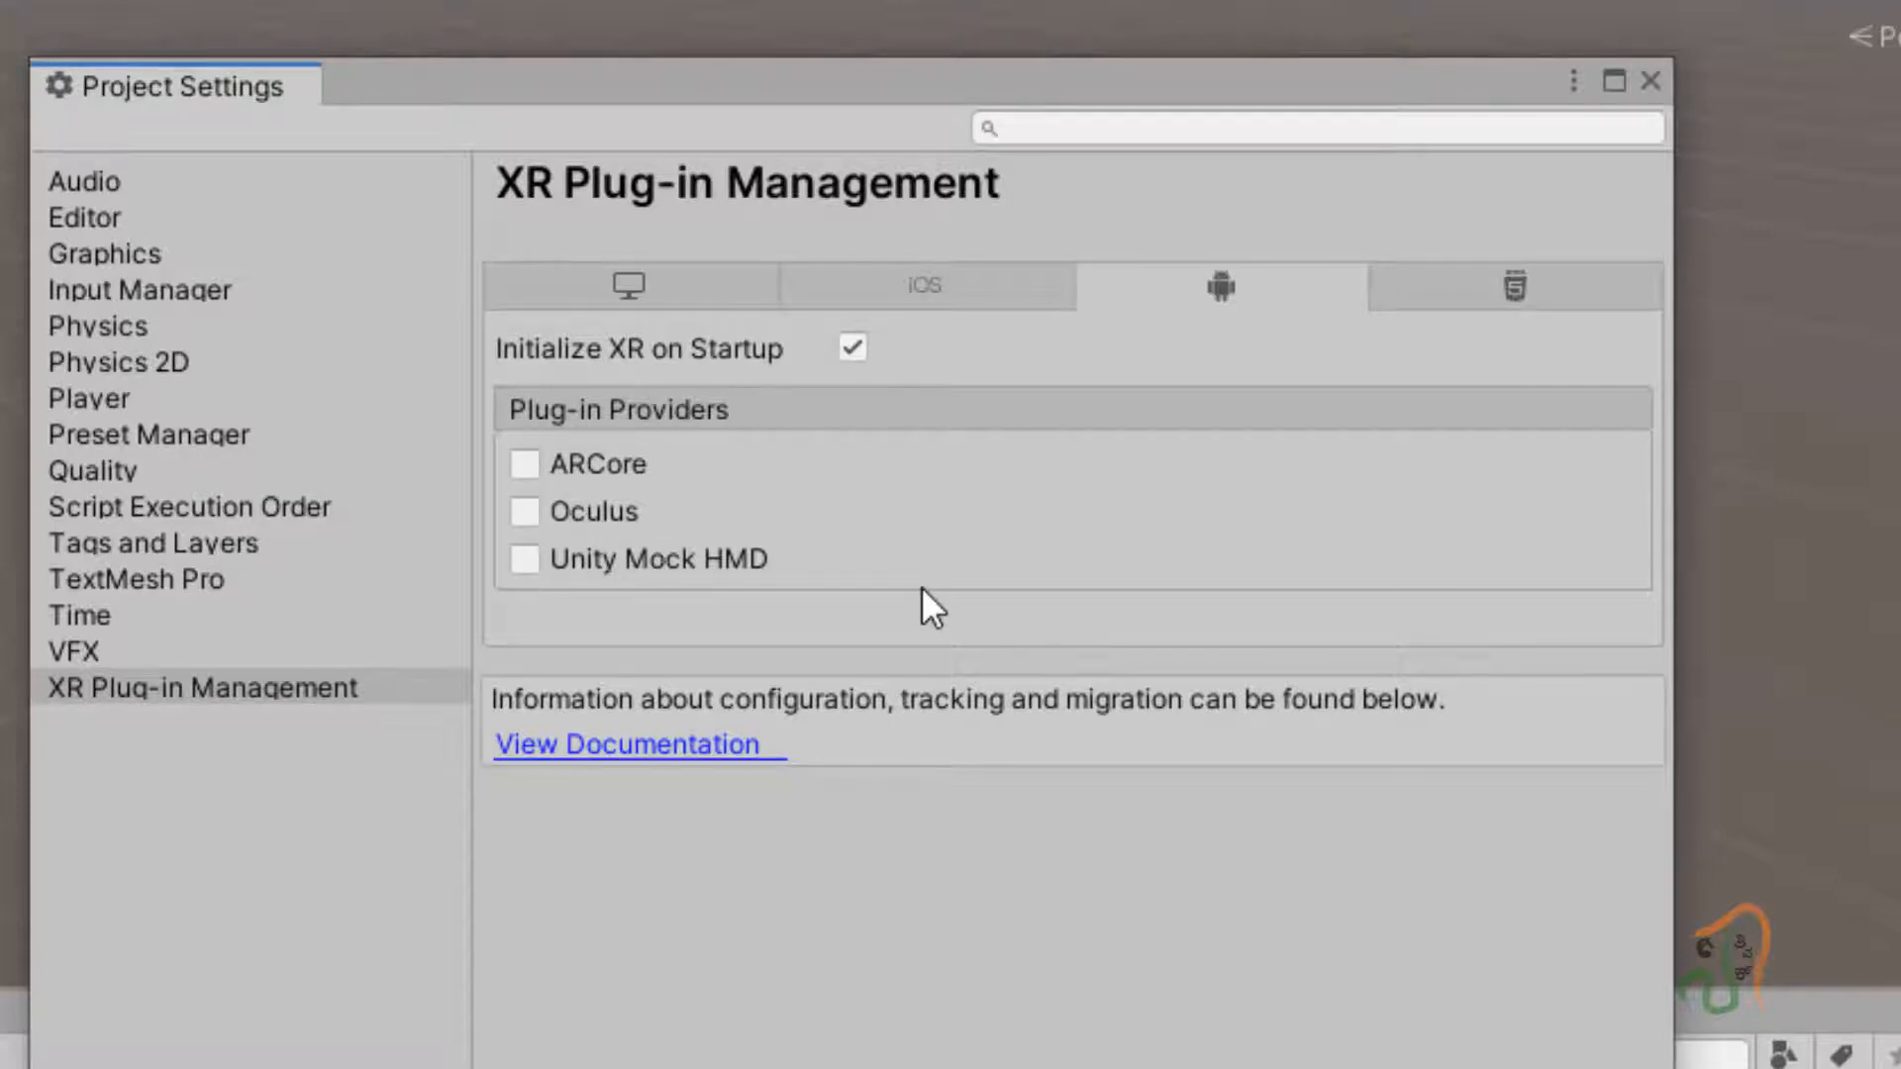
click(683, 295)
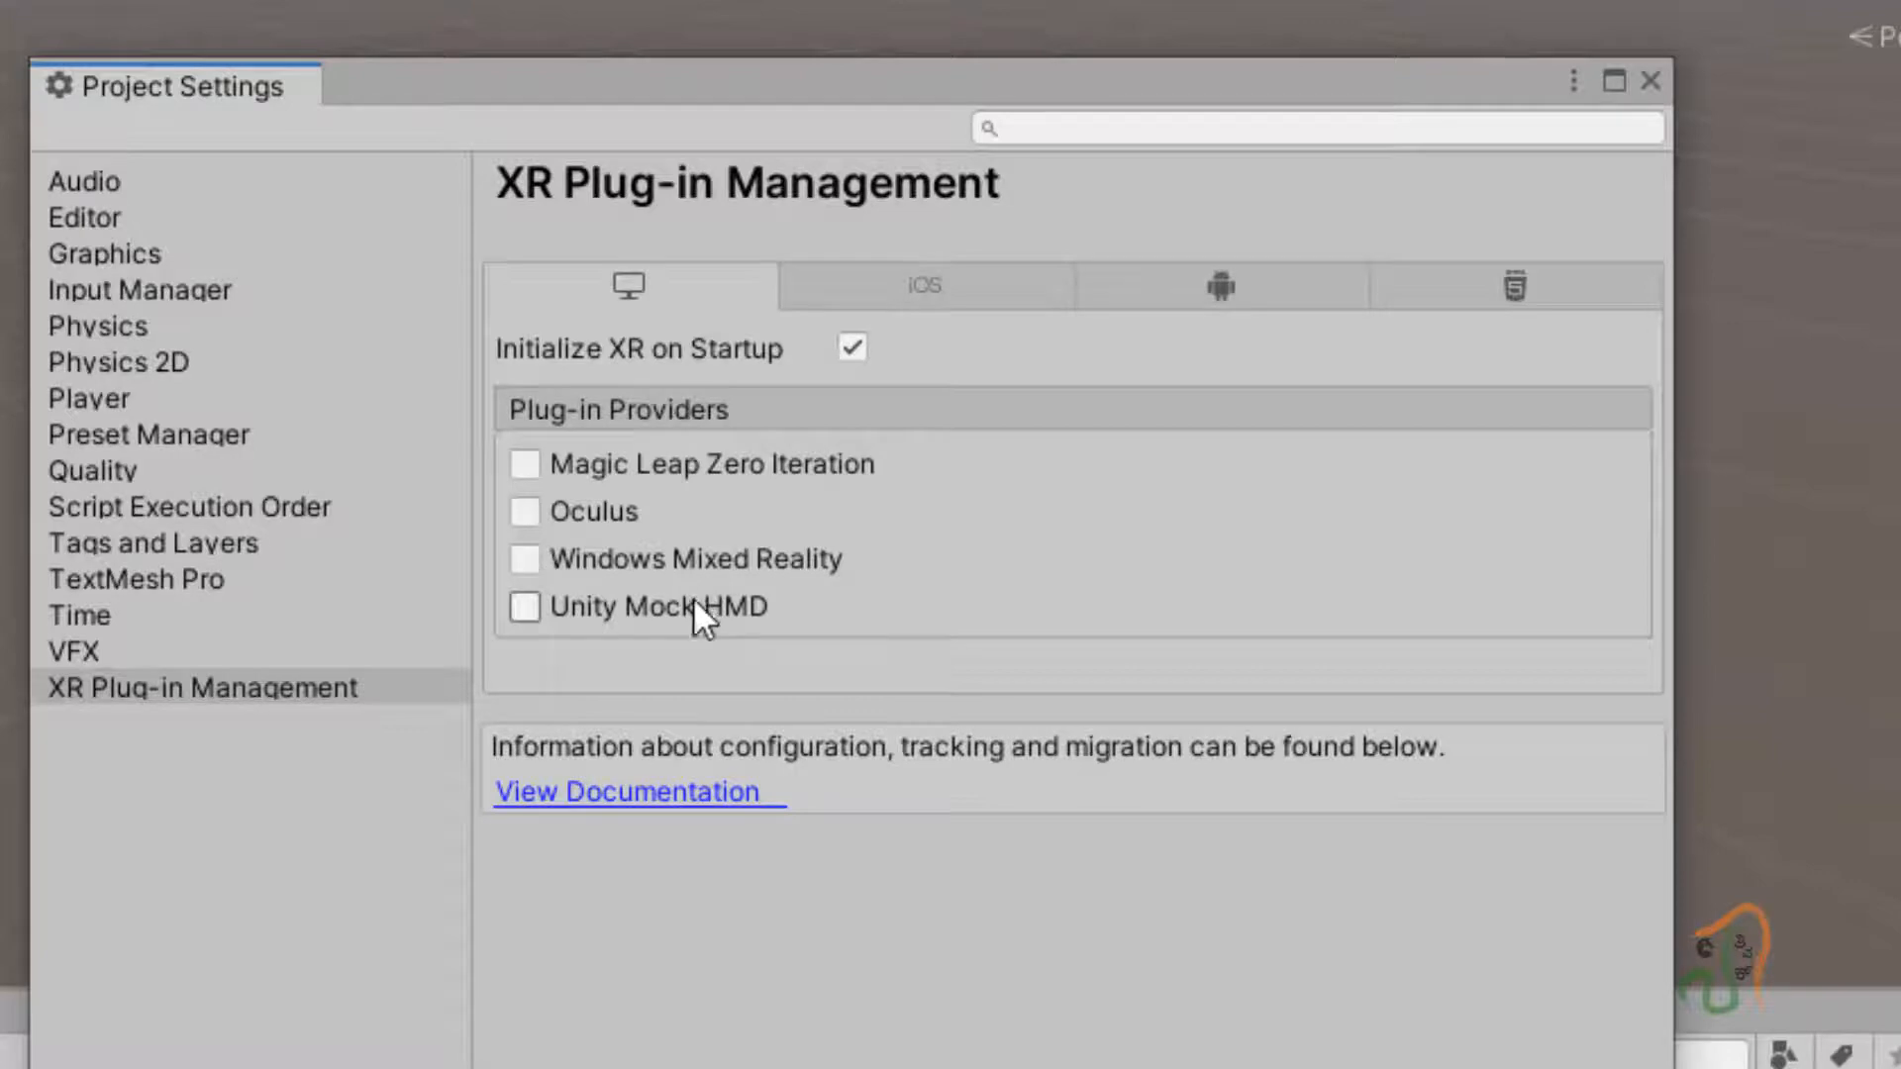
click(1647, 89)
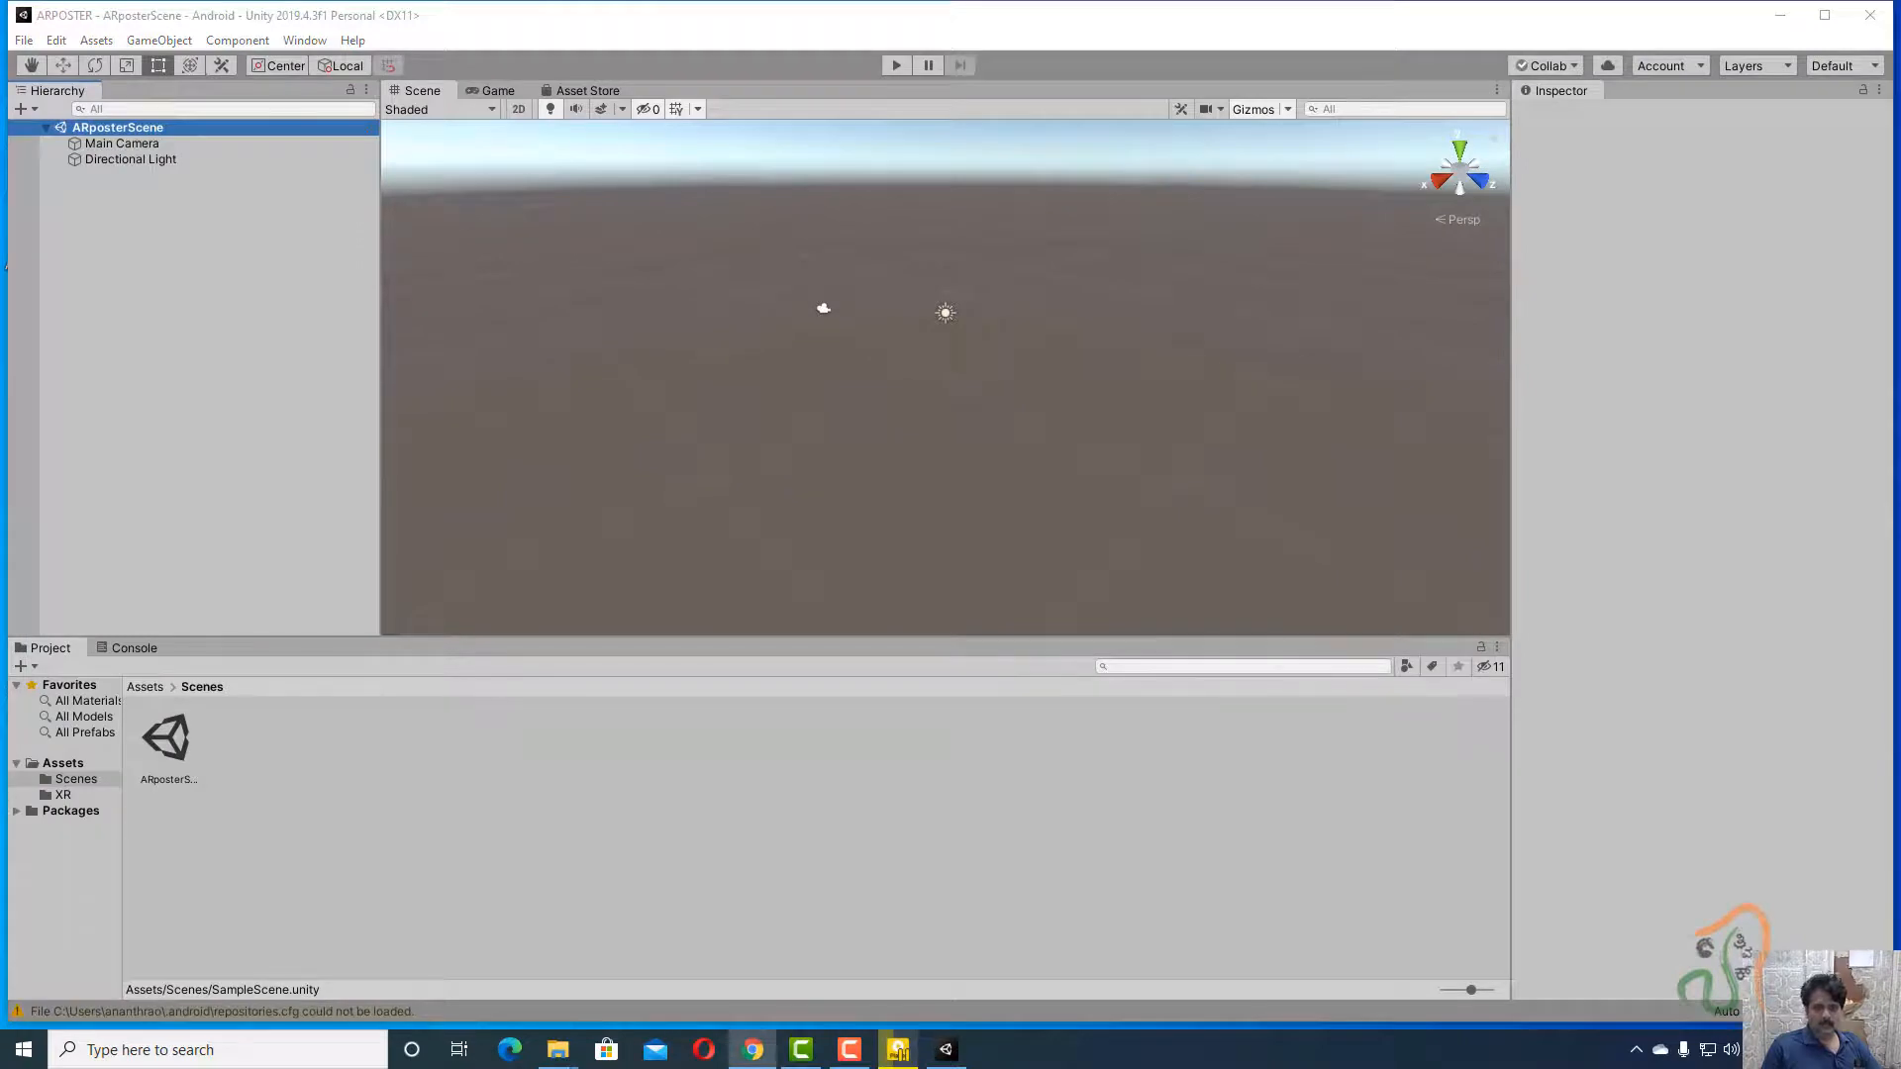
Google 'vuforia developer' in a new Chrome tab and open the Vuforia Developer Portal result.
click(752, 1050)
click(916, 131)
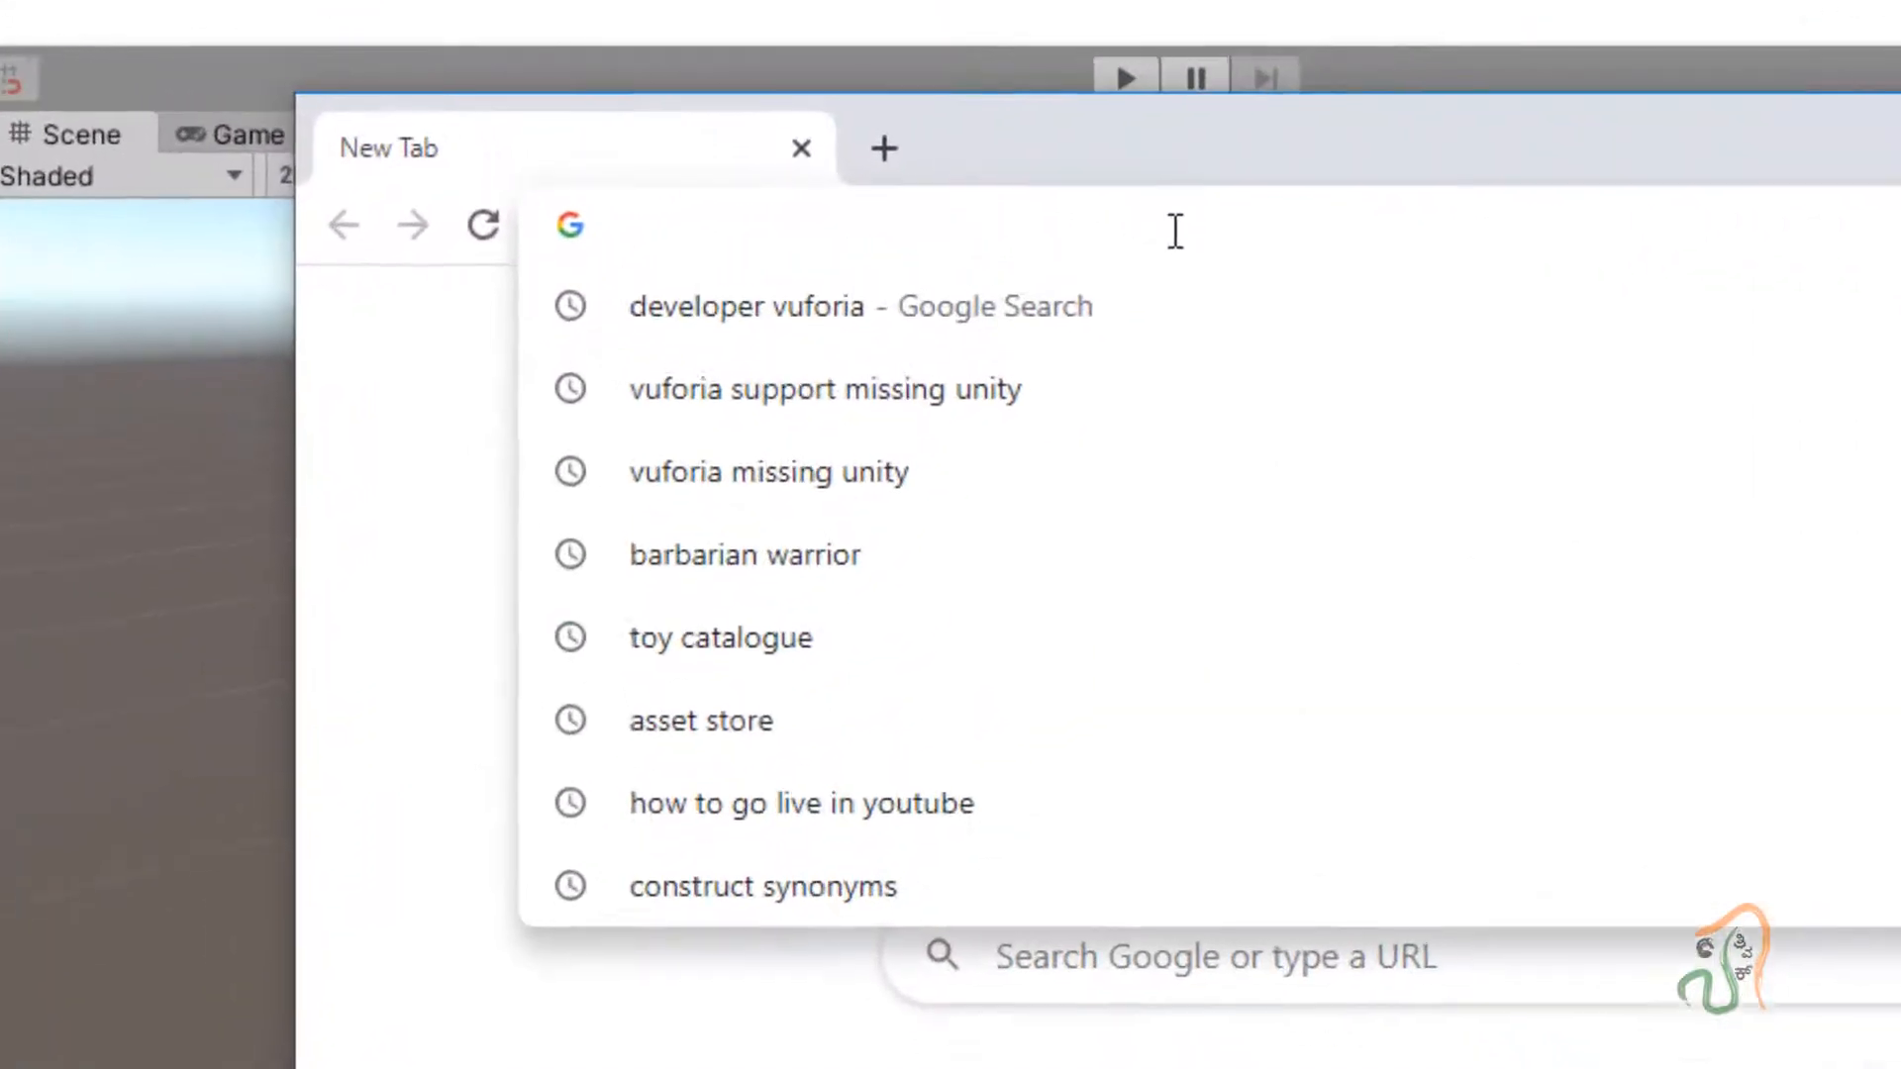
text(vuforia)
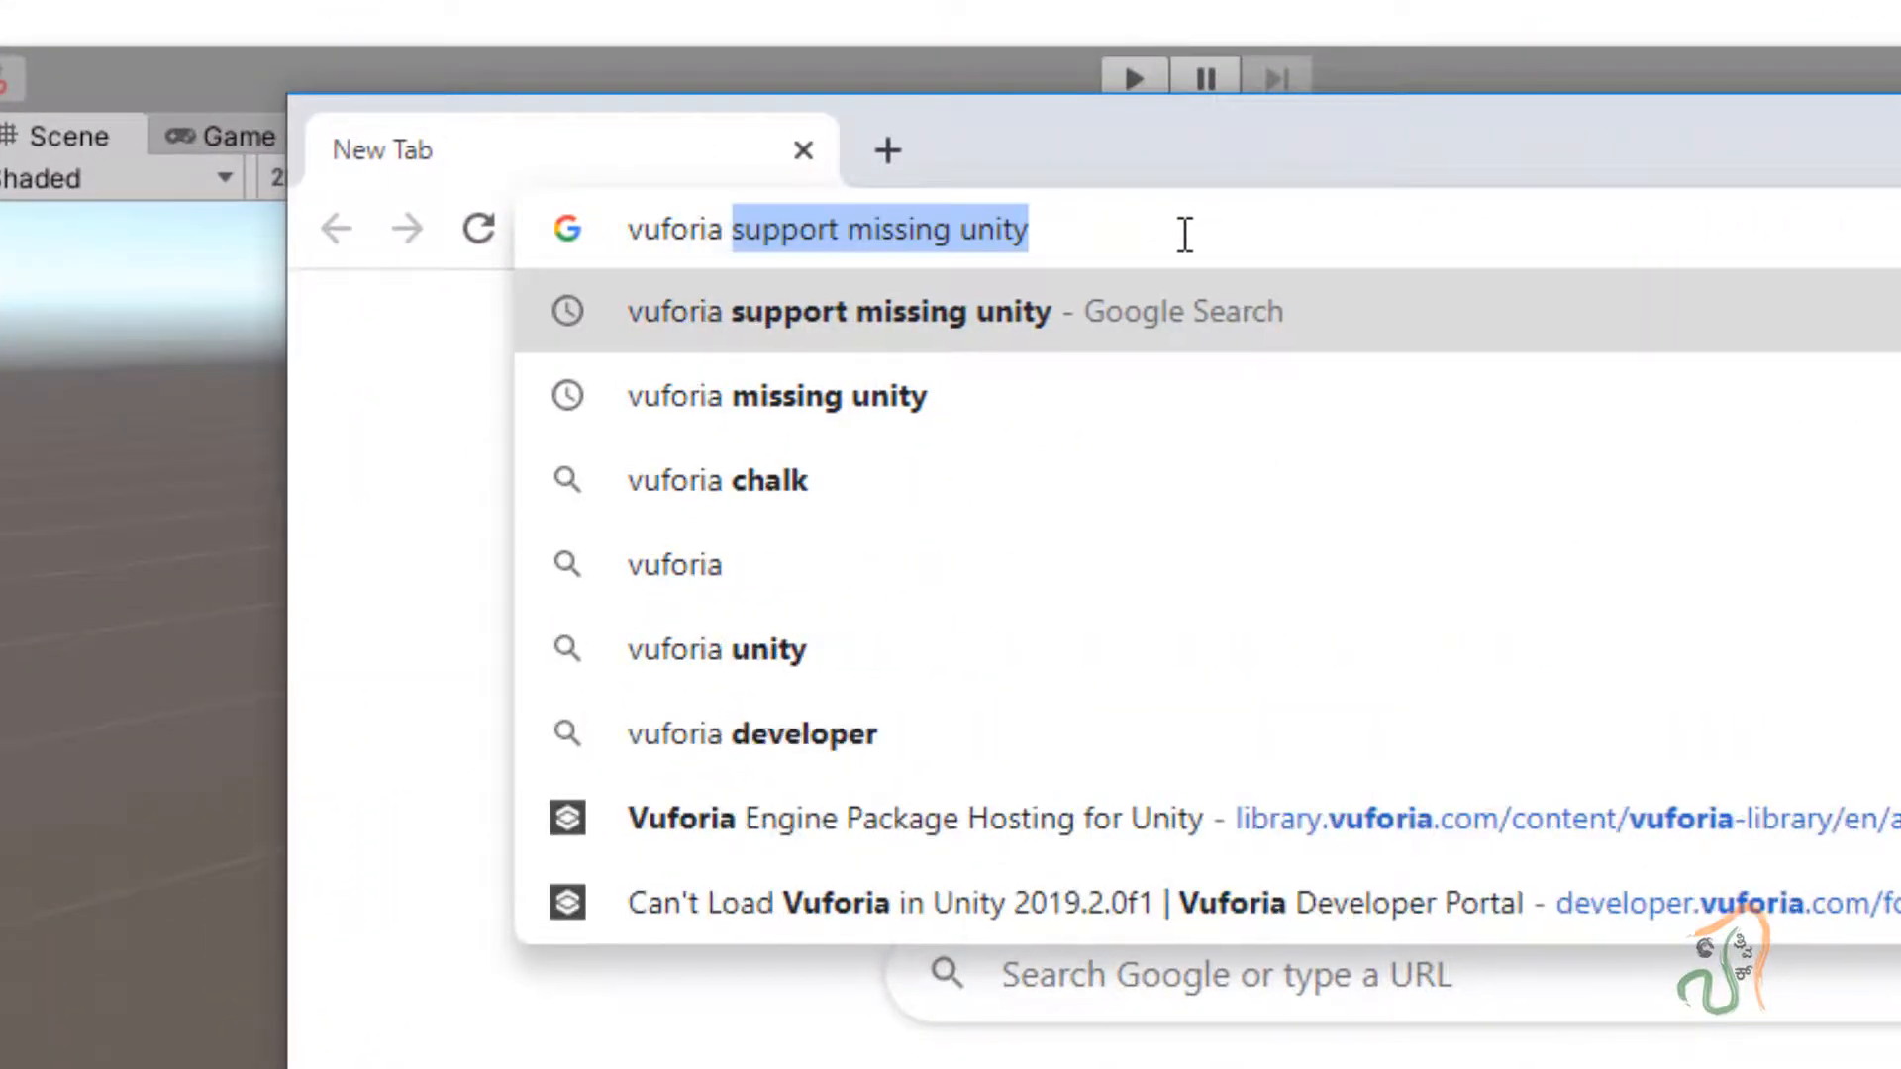
text( de)
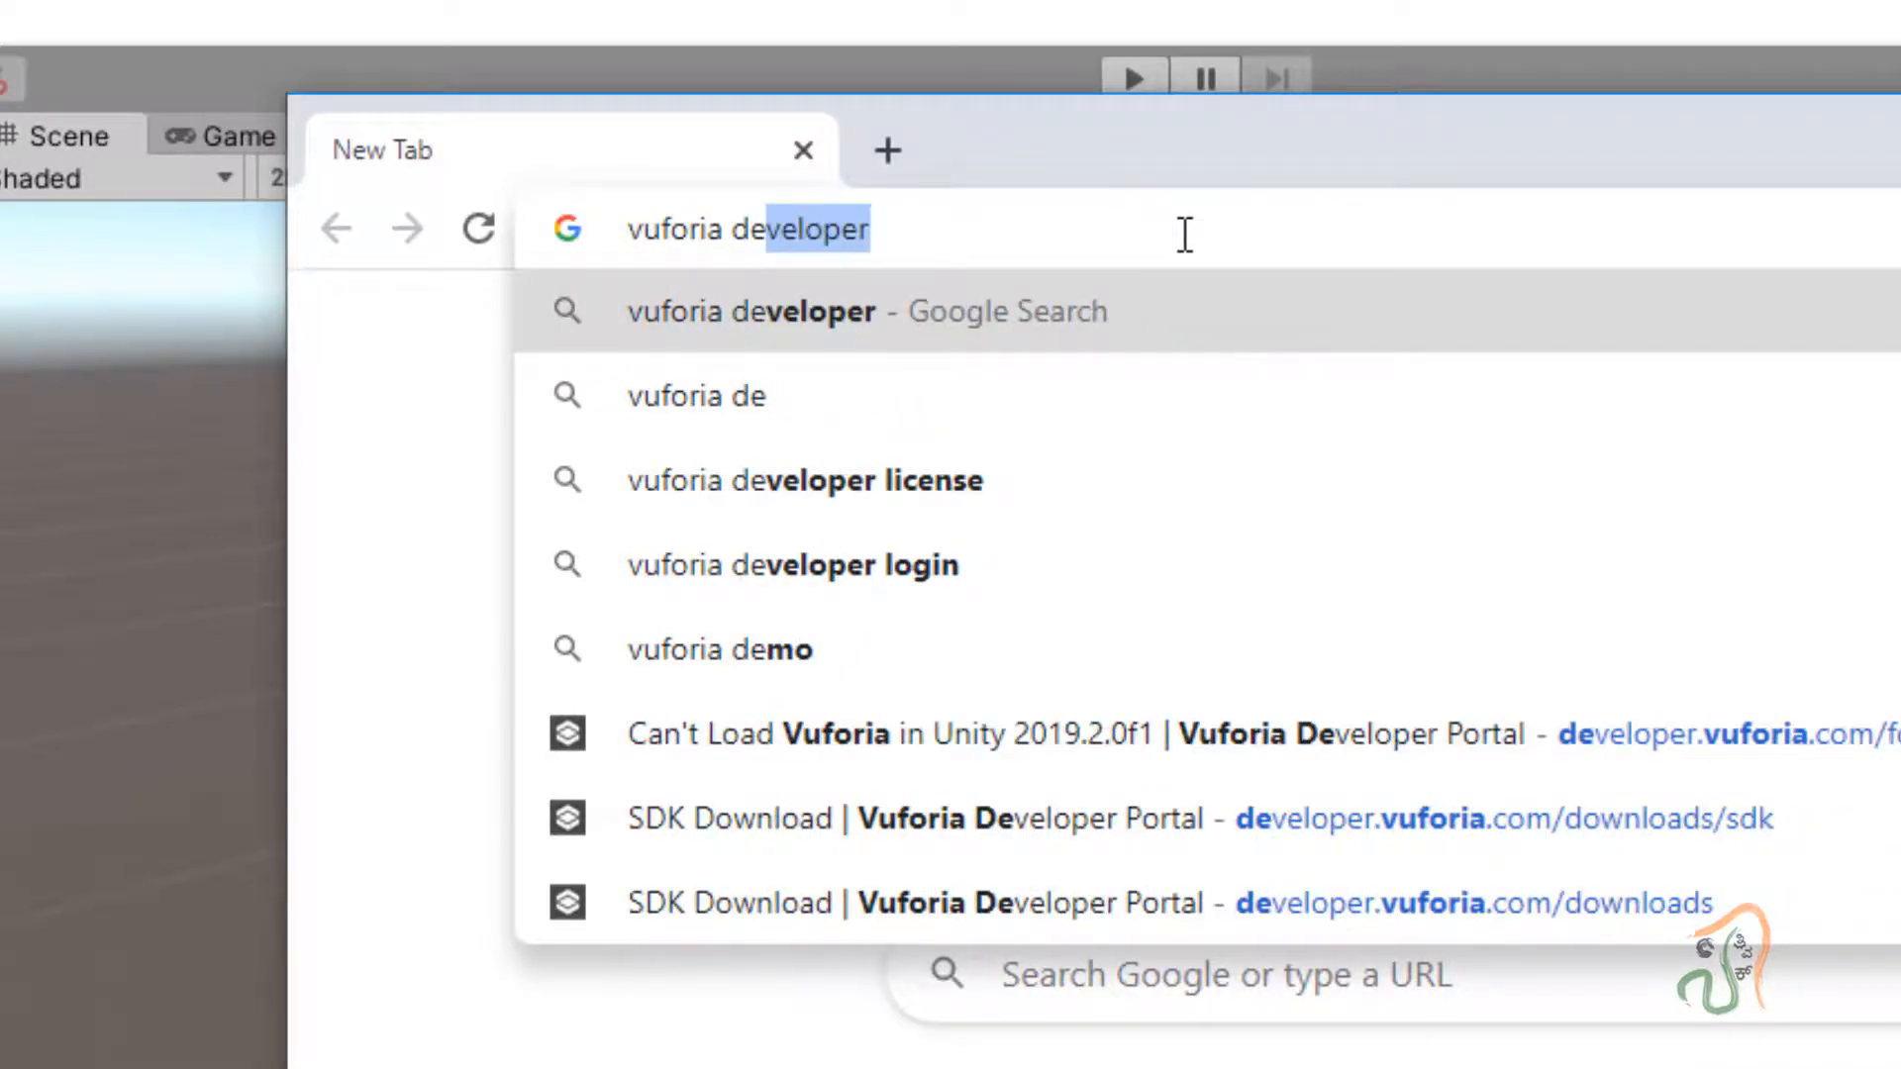
key(Return)
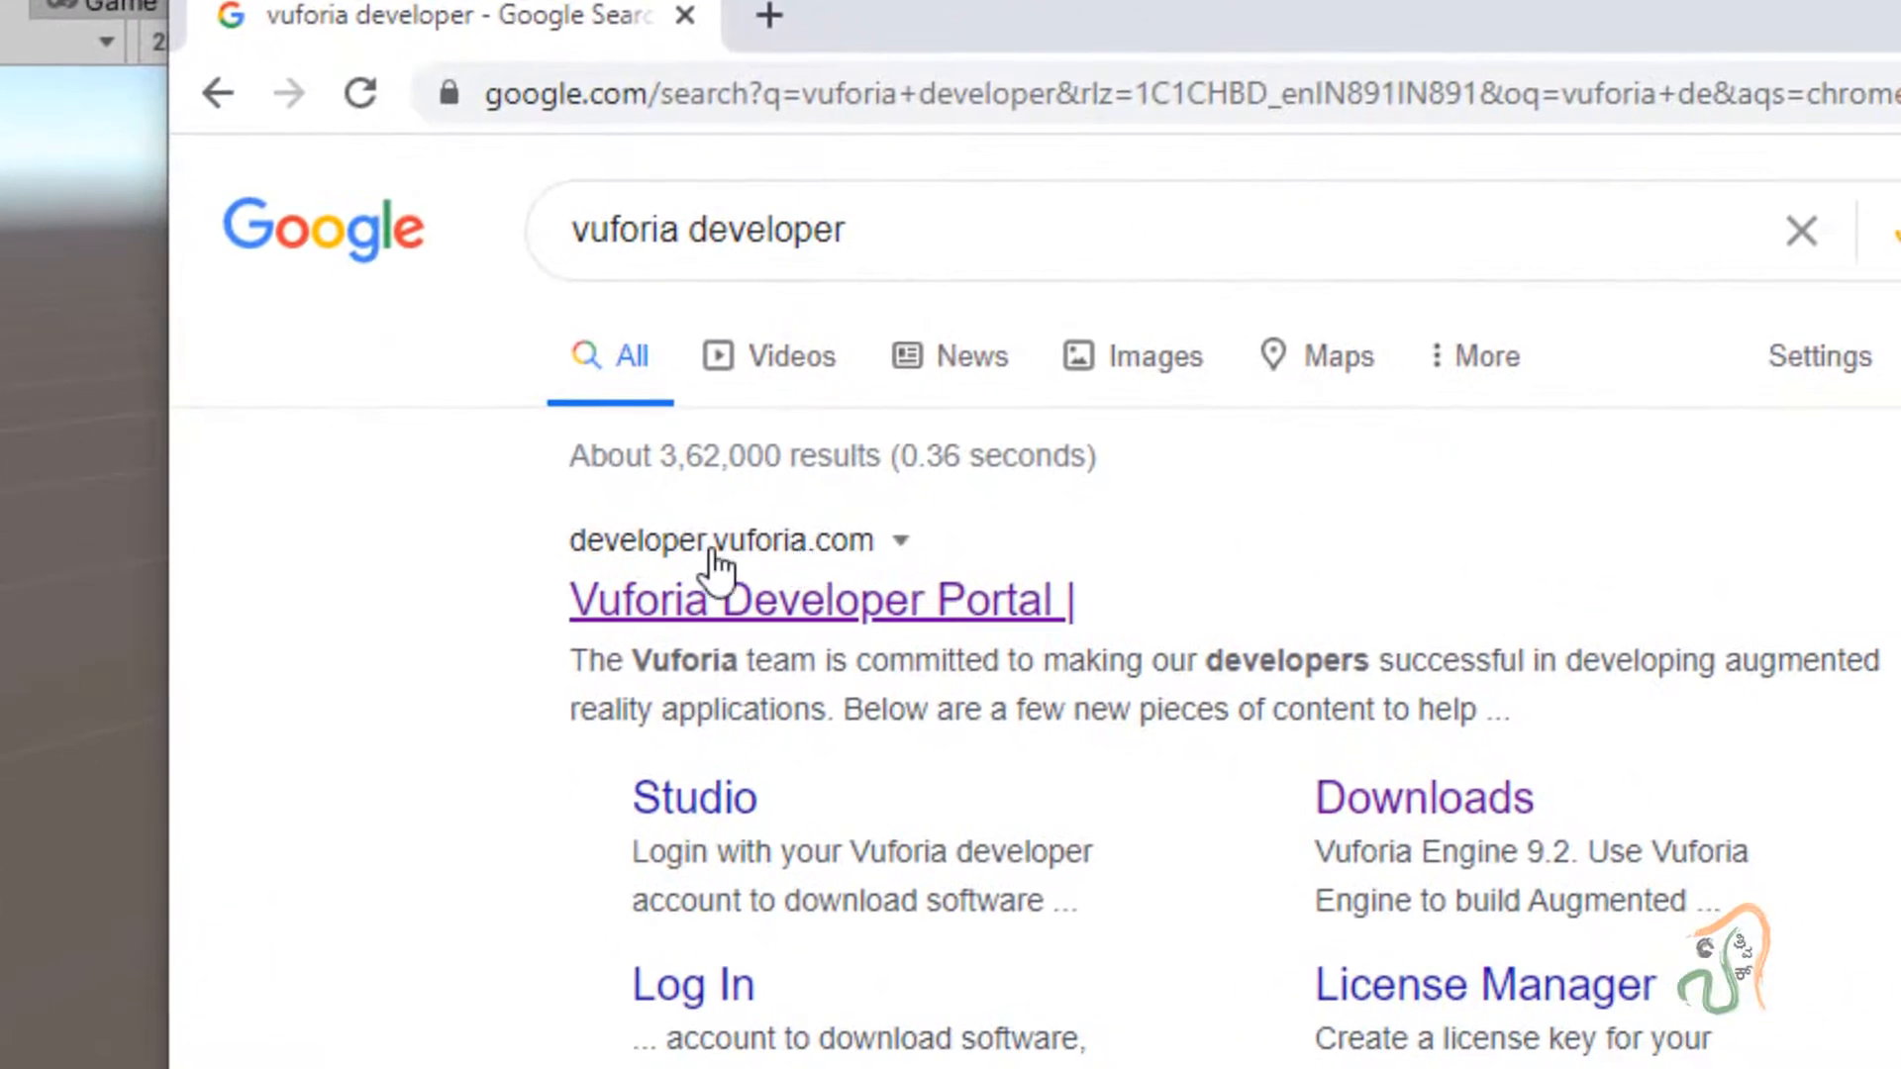
click(879, 617)
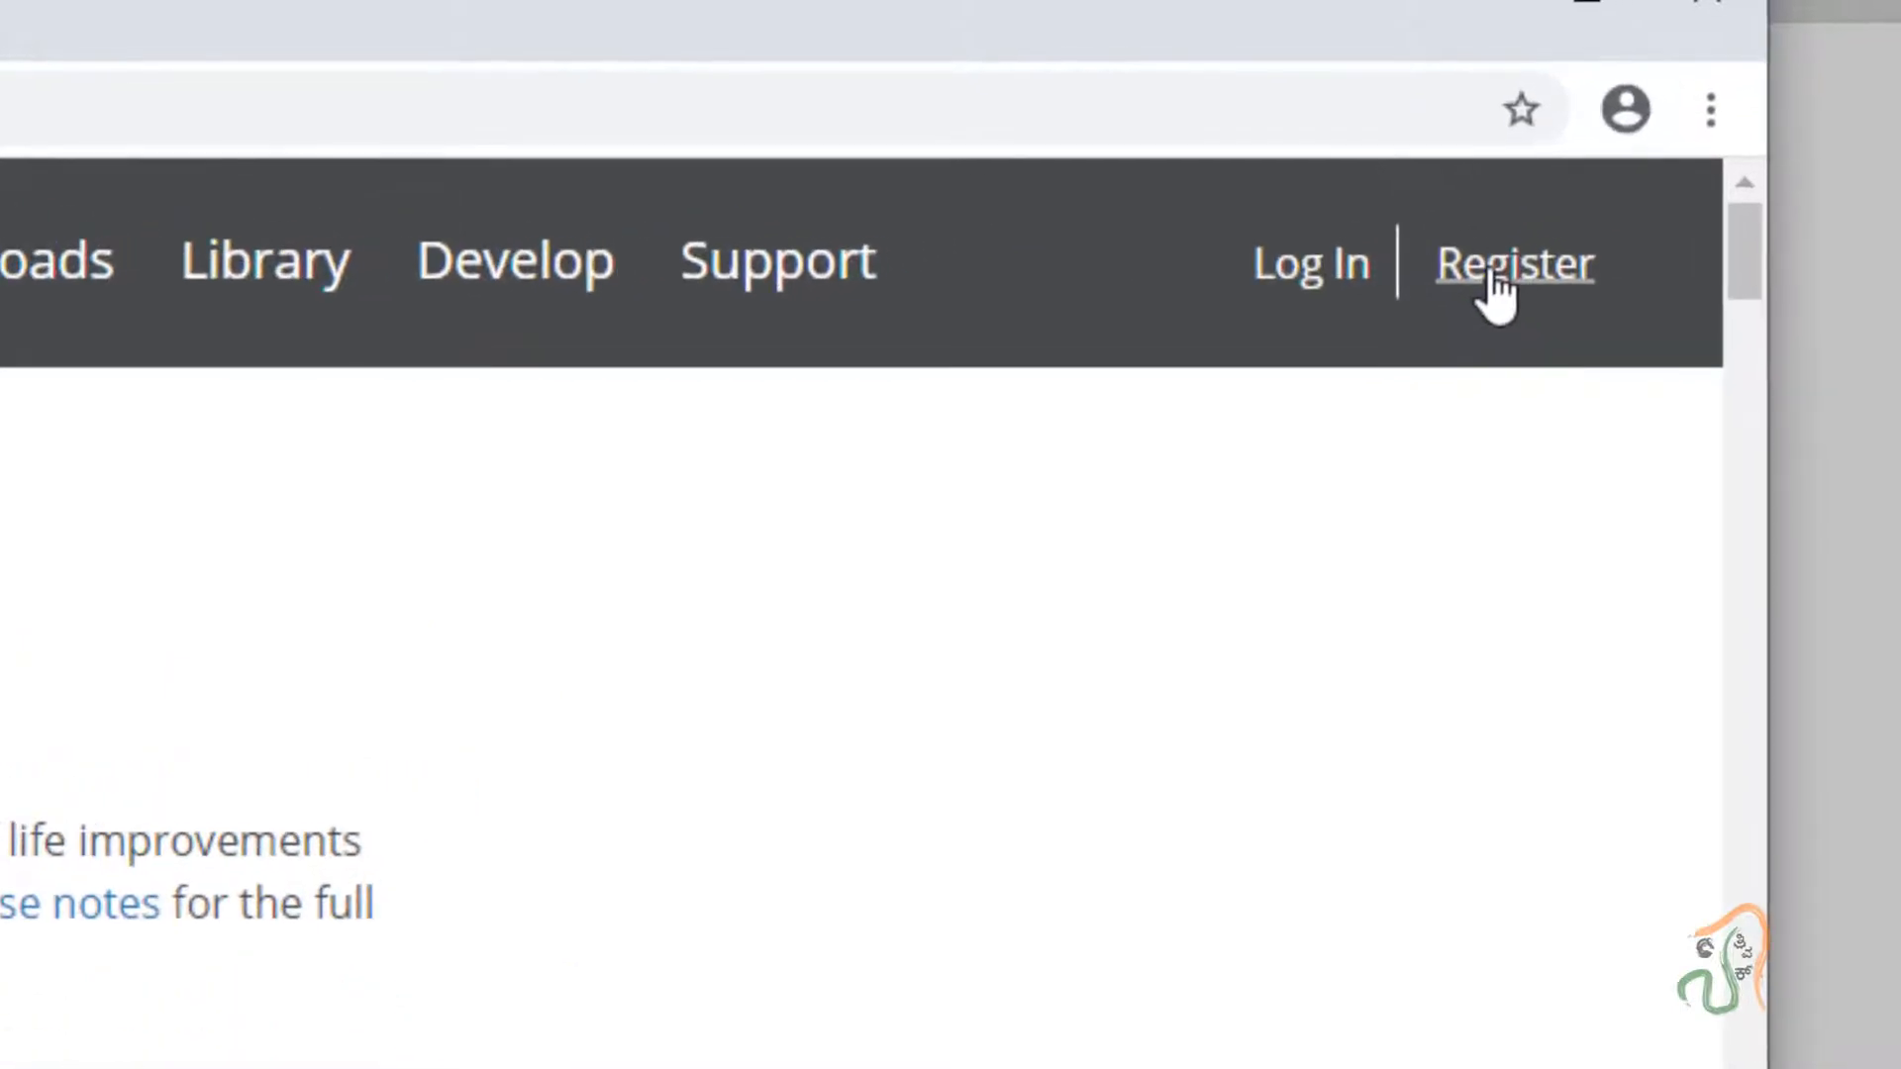
Open the registration form and enter first name, last name, company name and country India.
click(1496, 287)
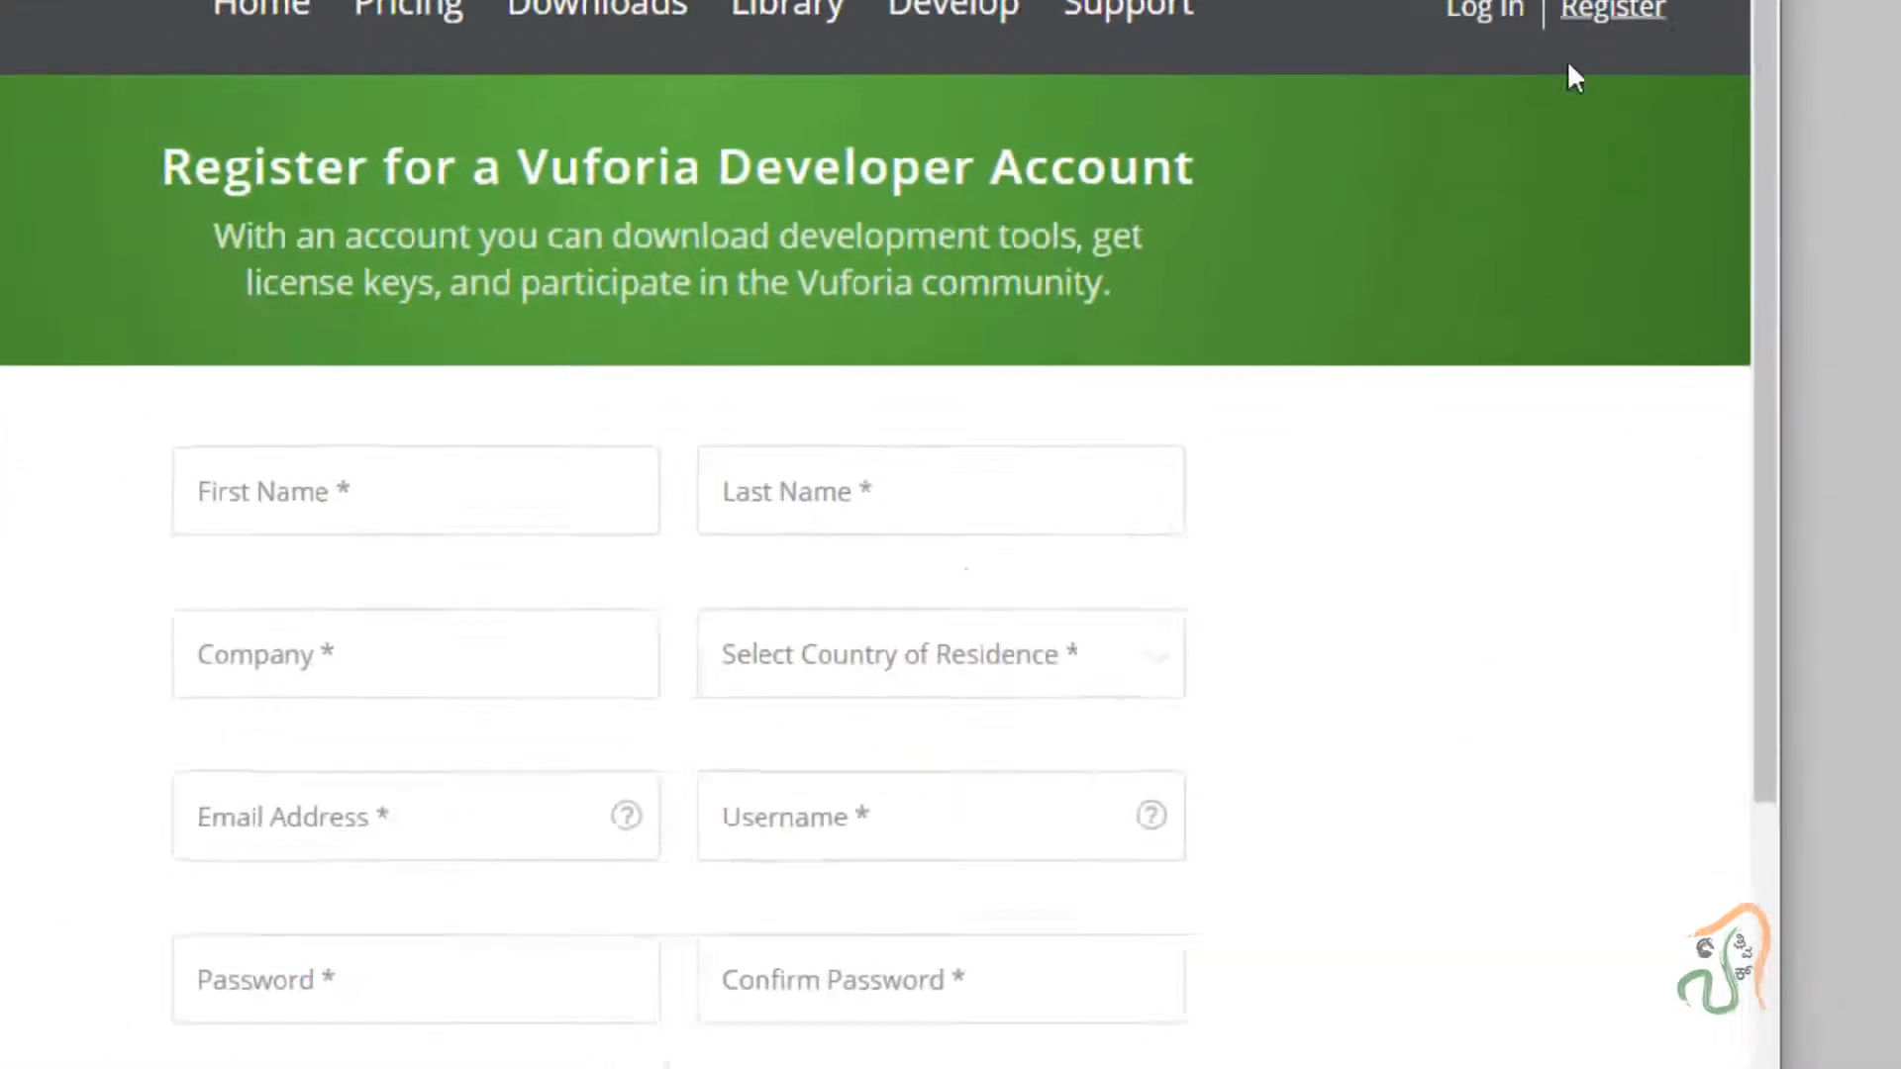
click(580, 351)
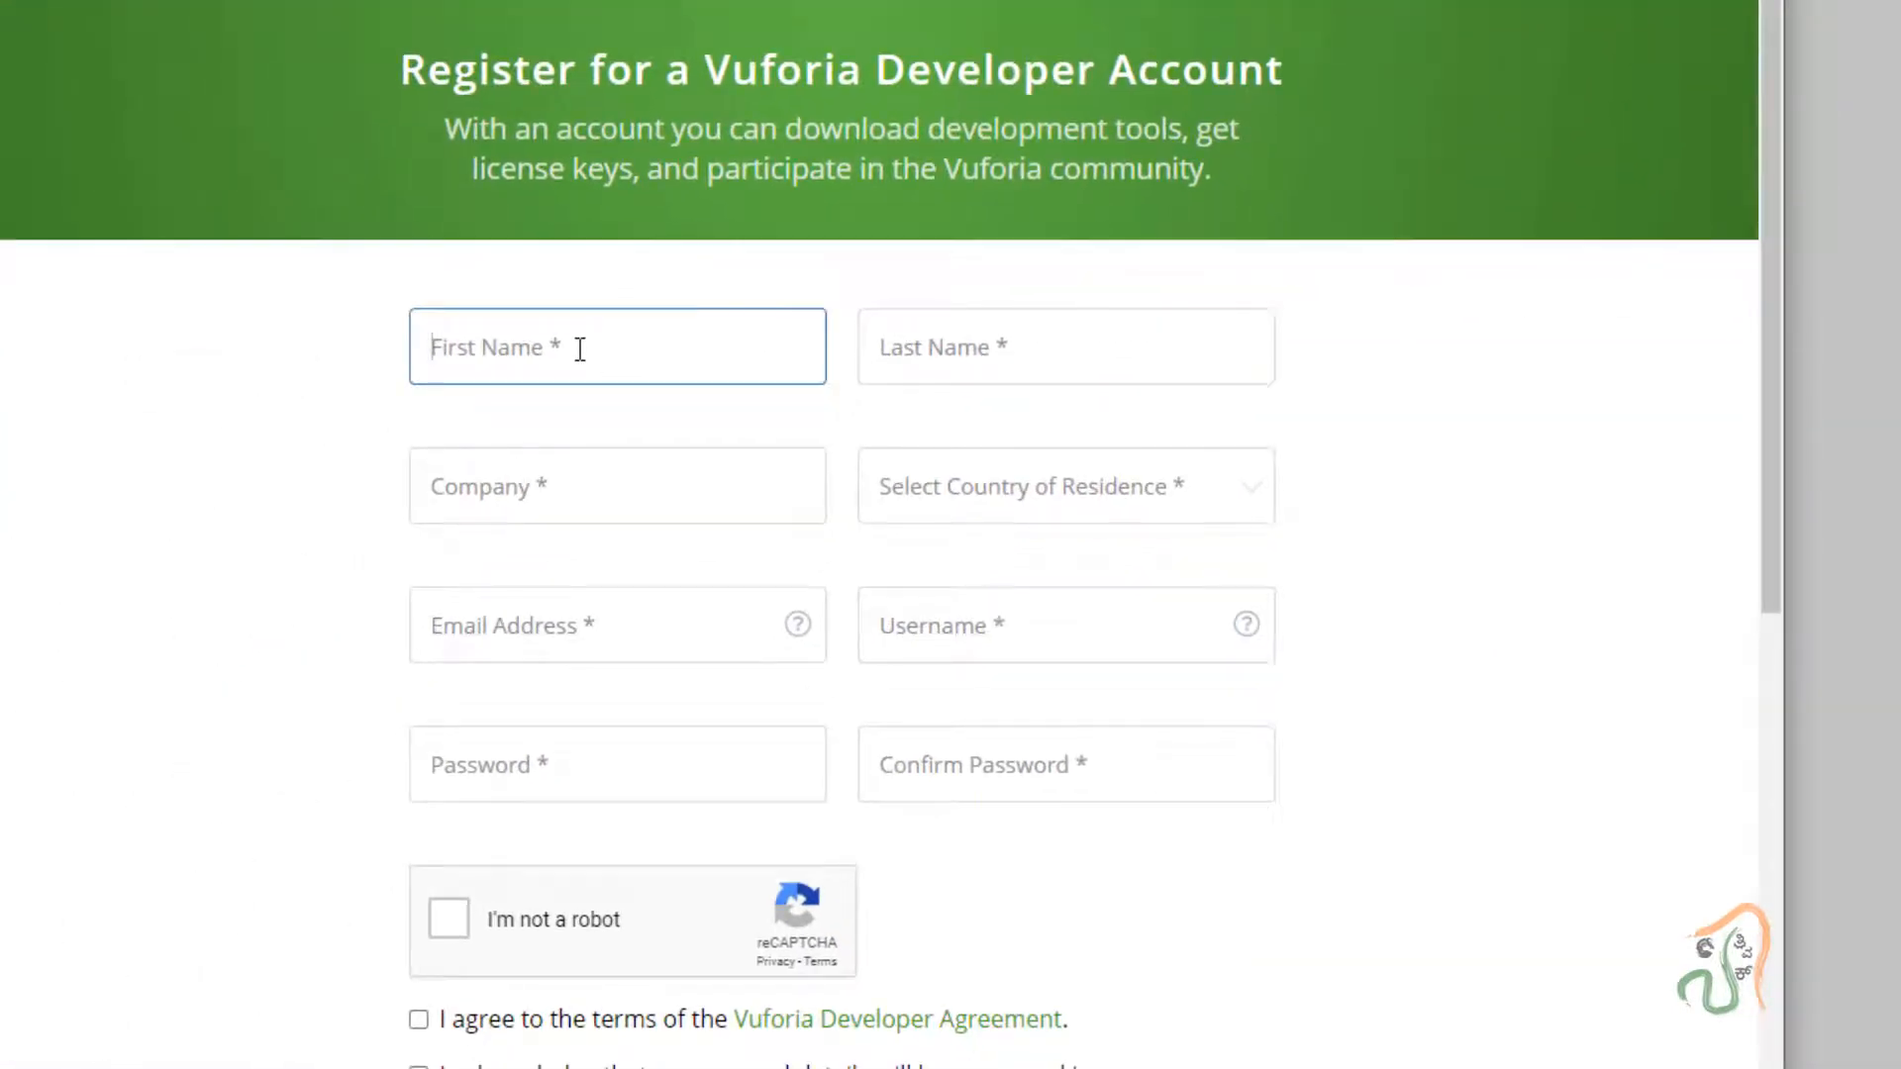
text(anansathvick)
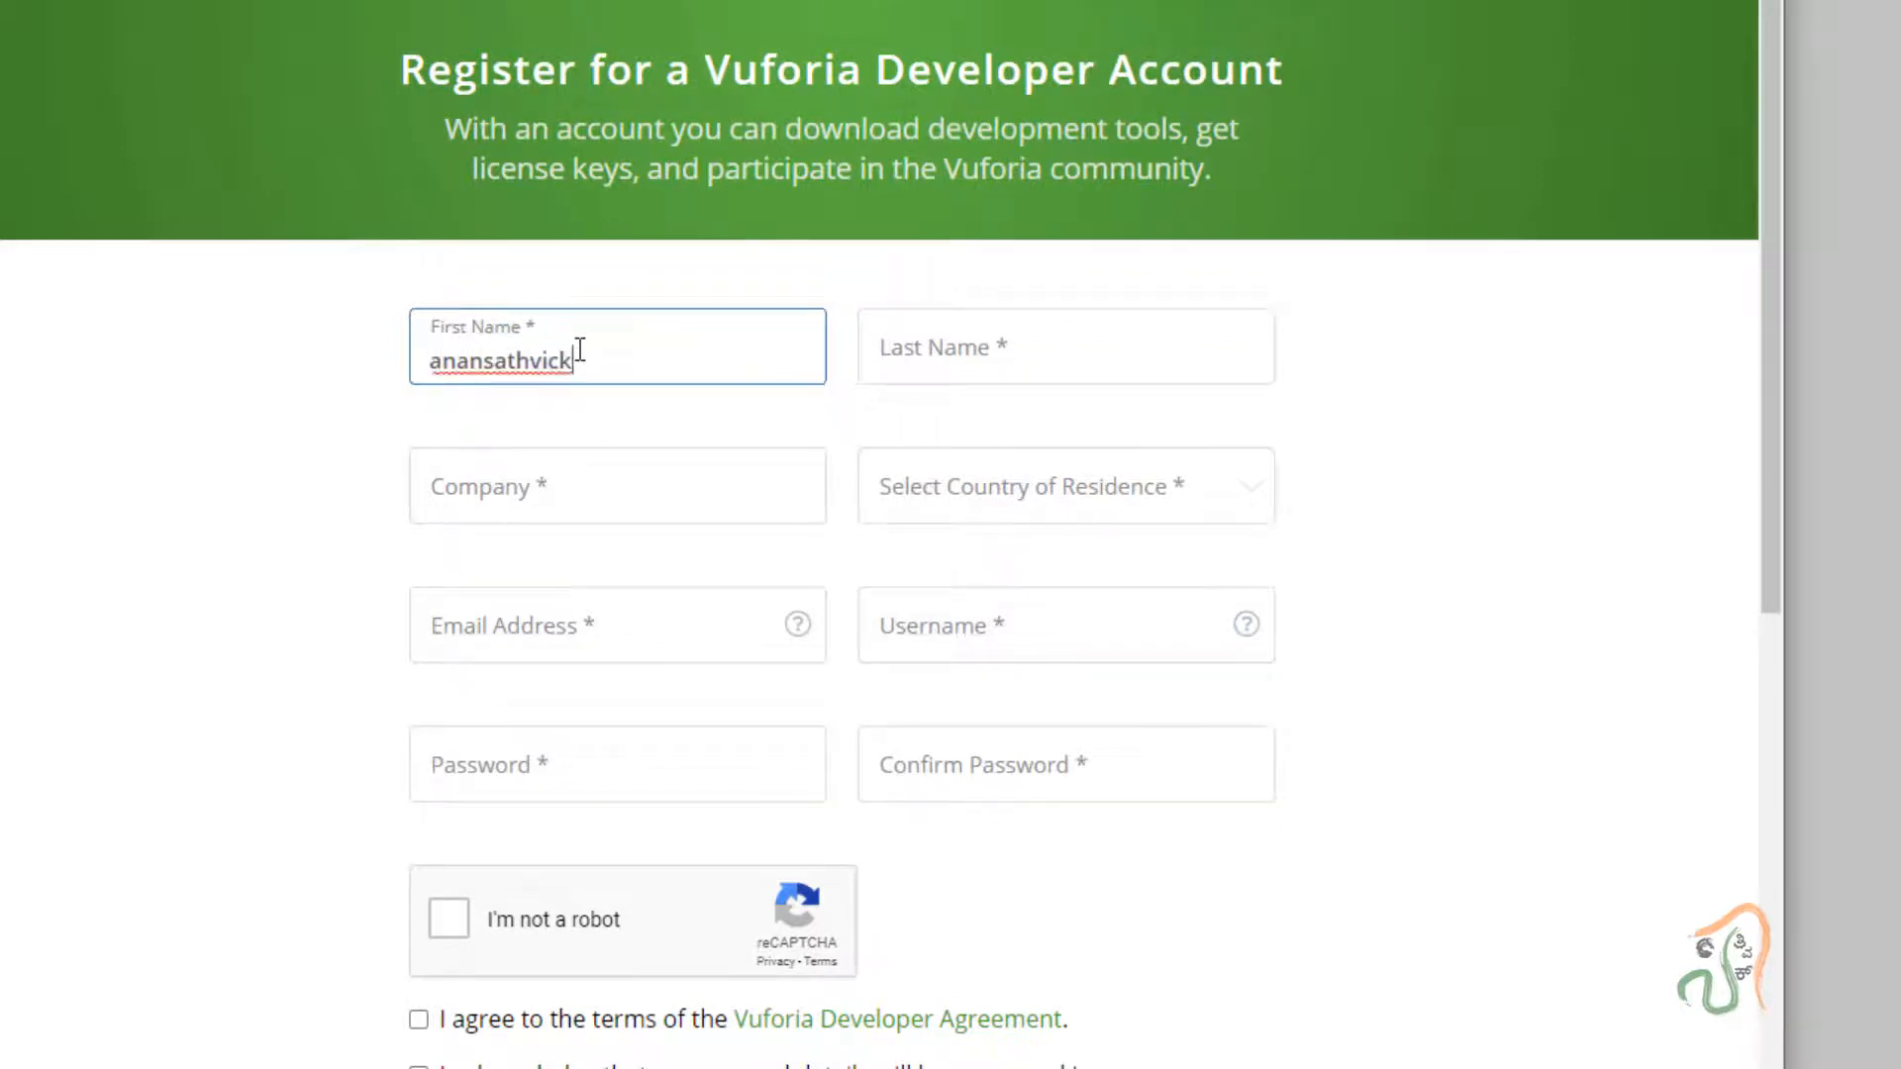
key(Tab)
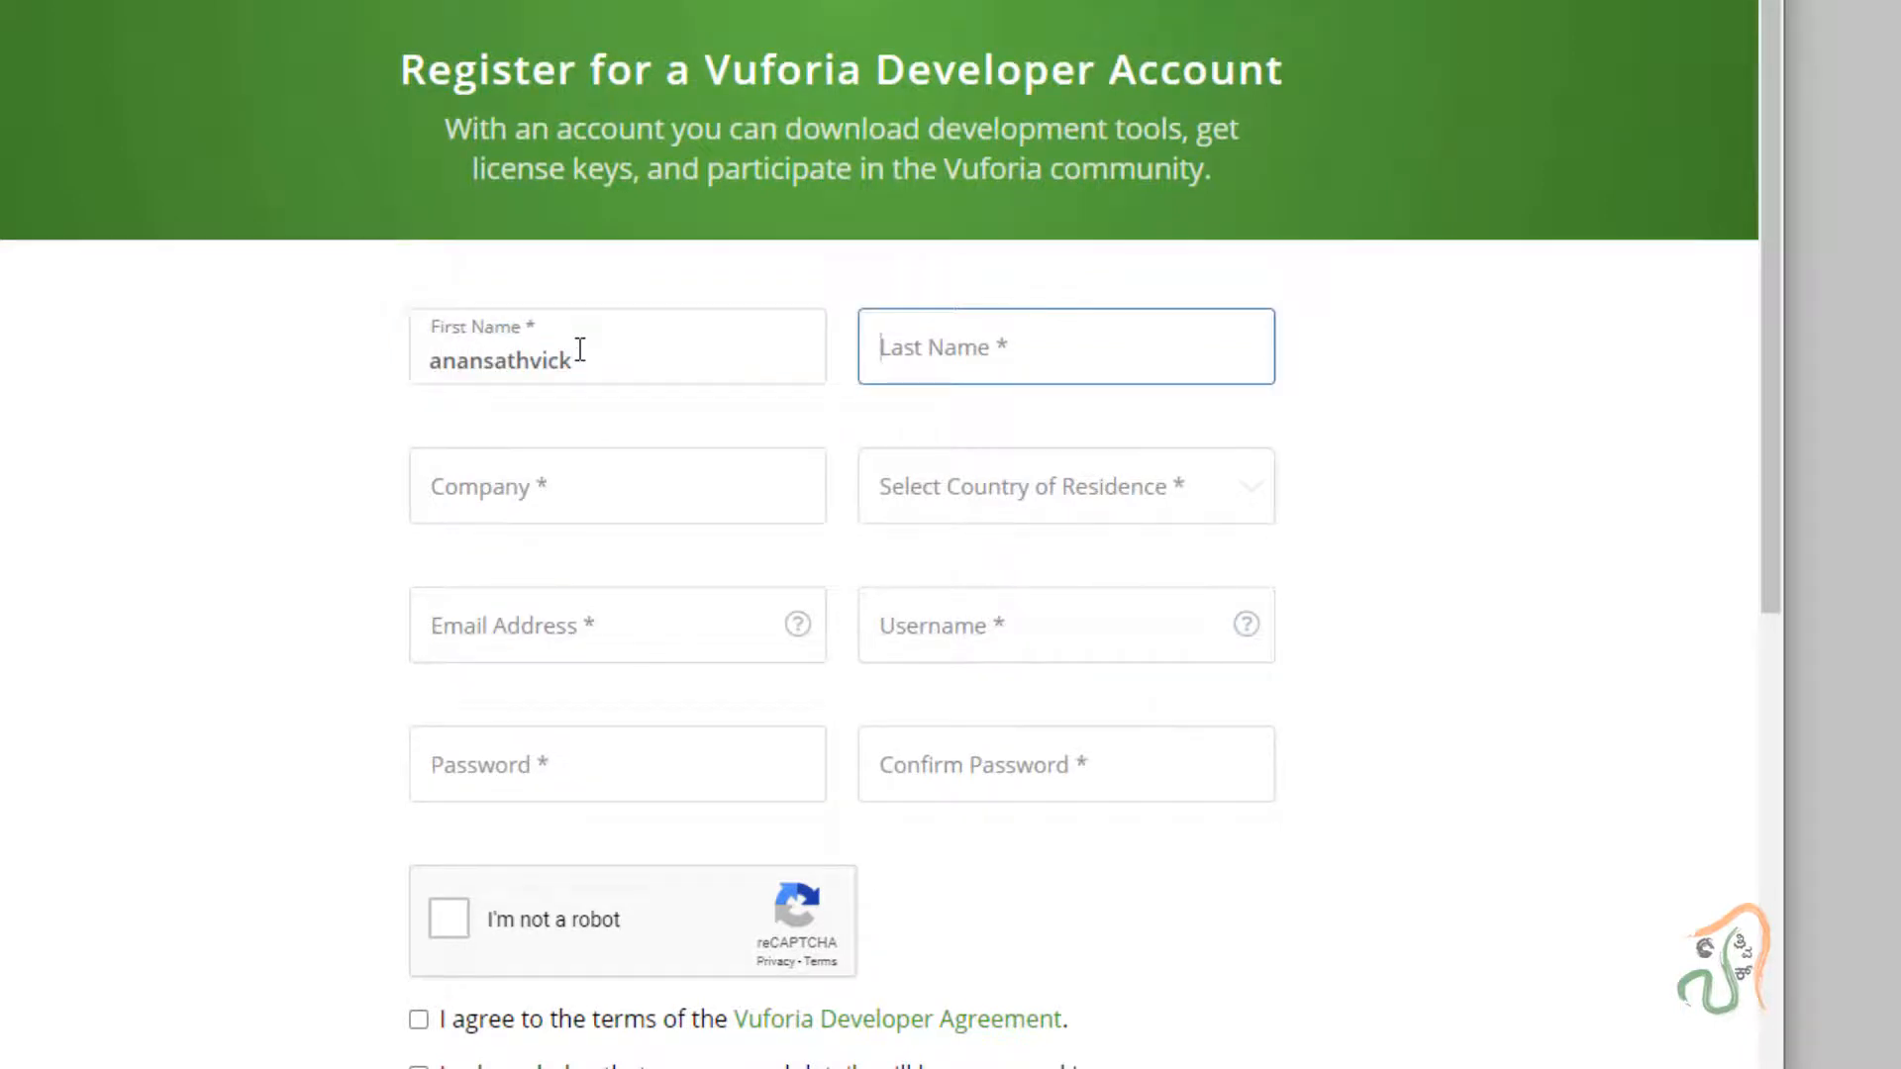
text(sathvick)
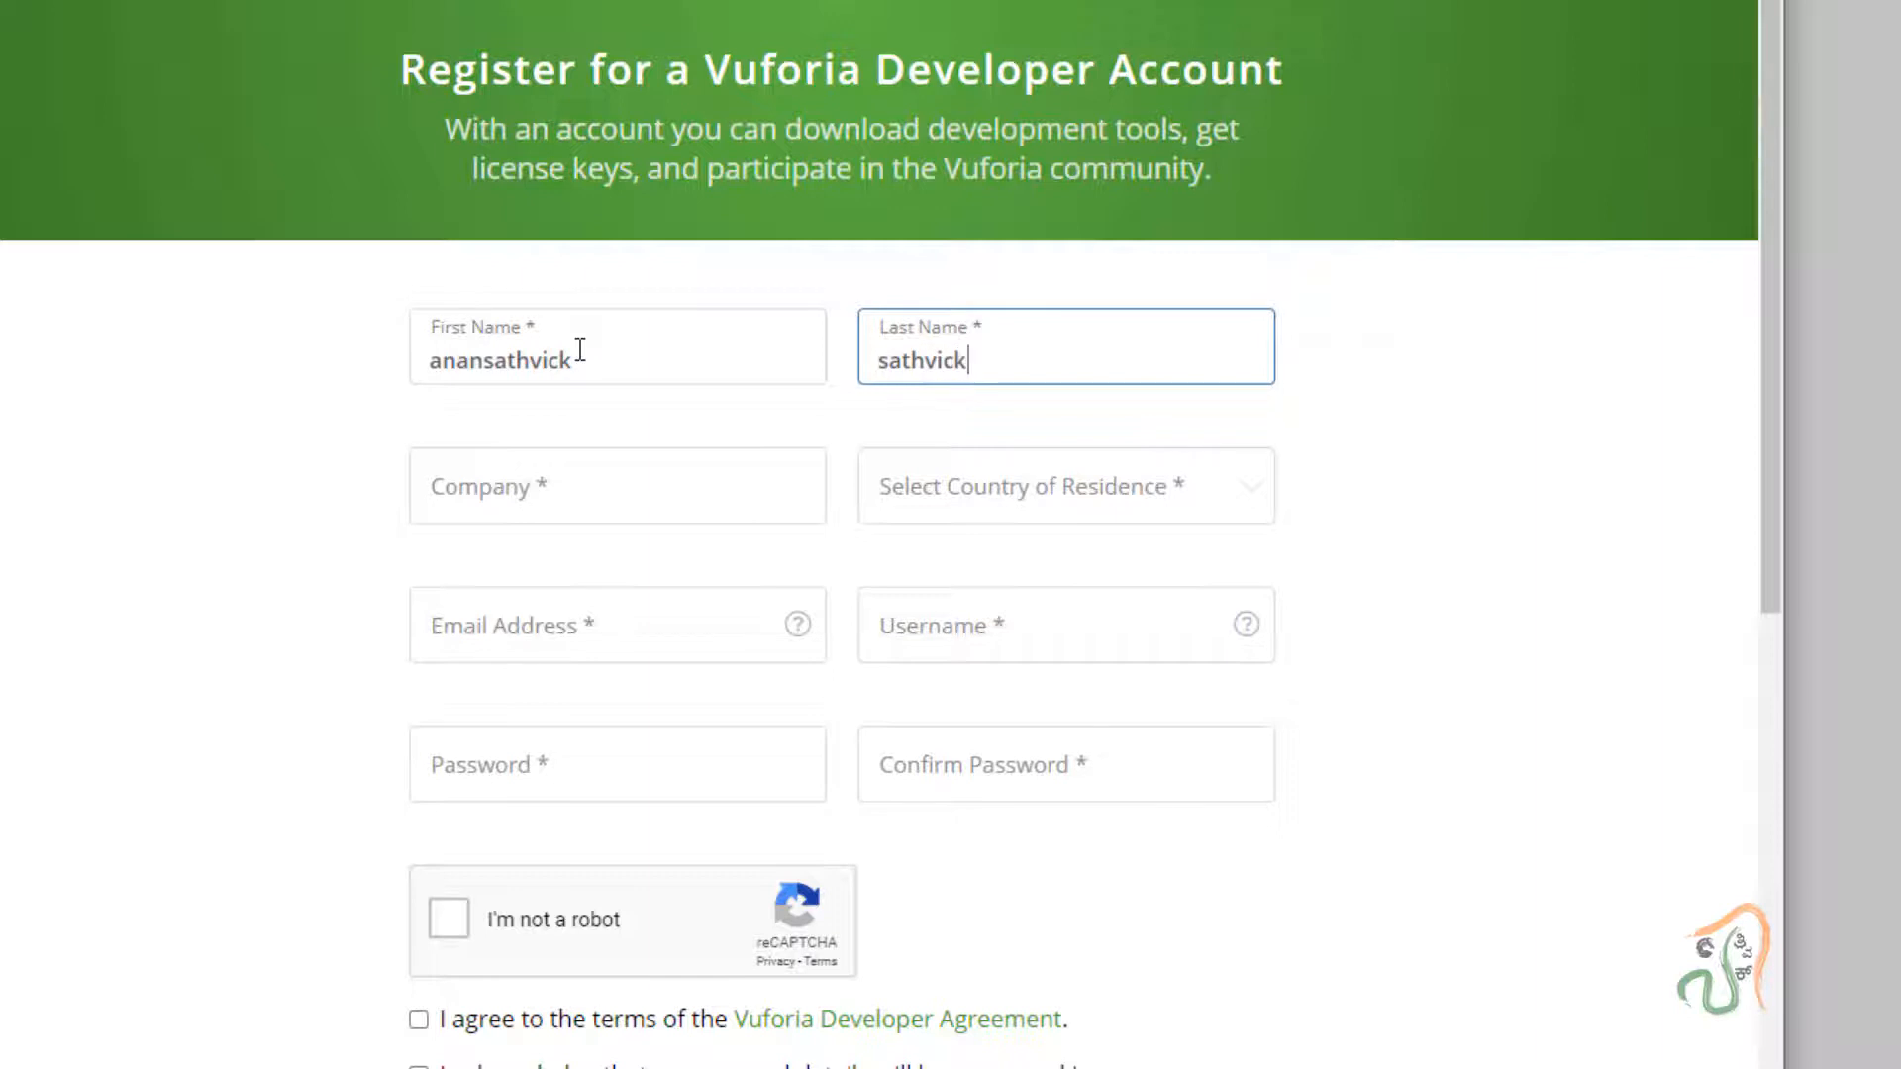
key(Tab)
text(sathvi)
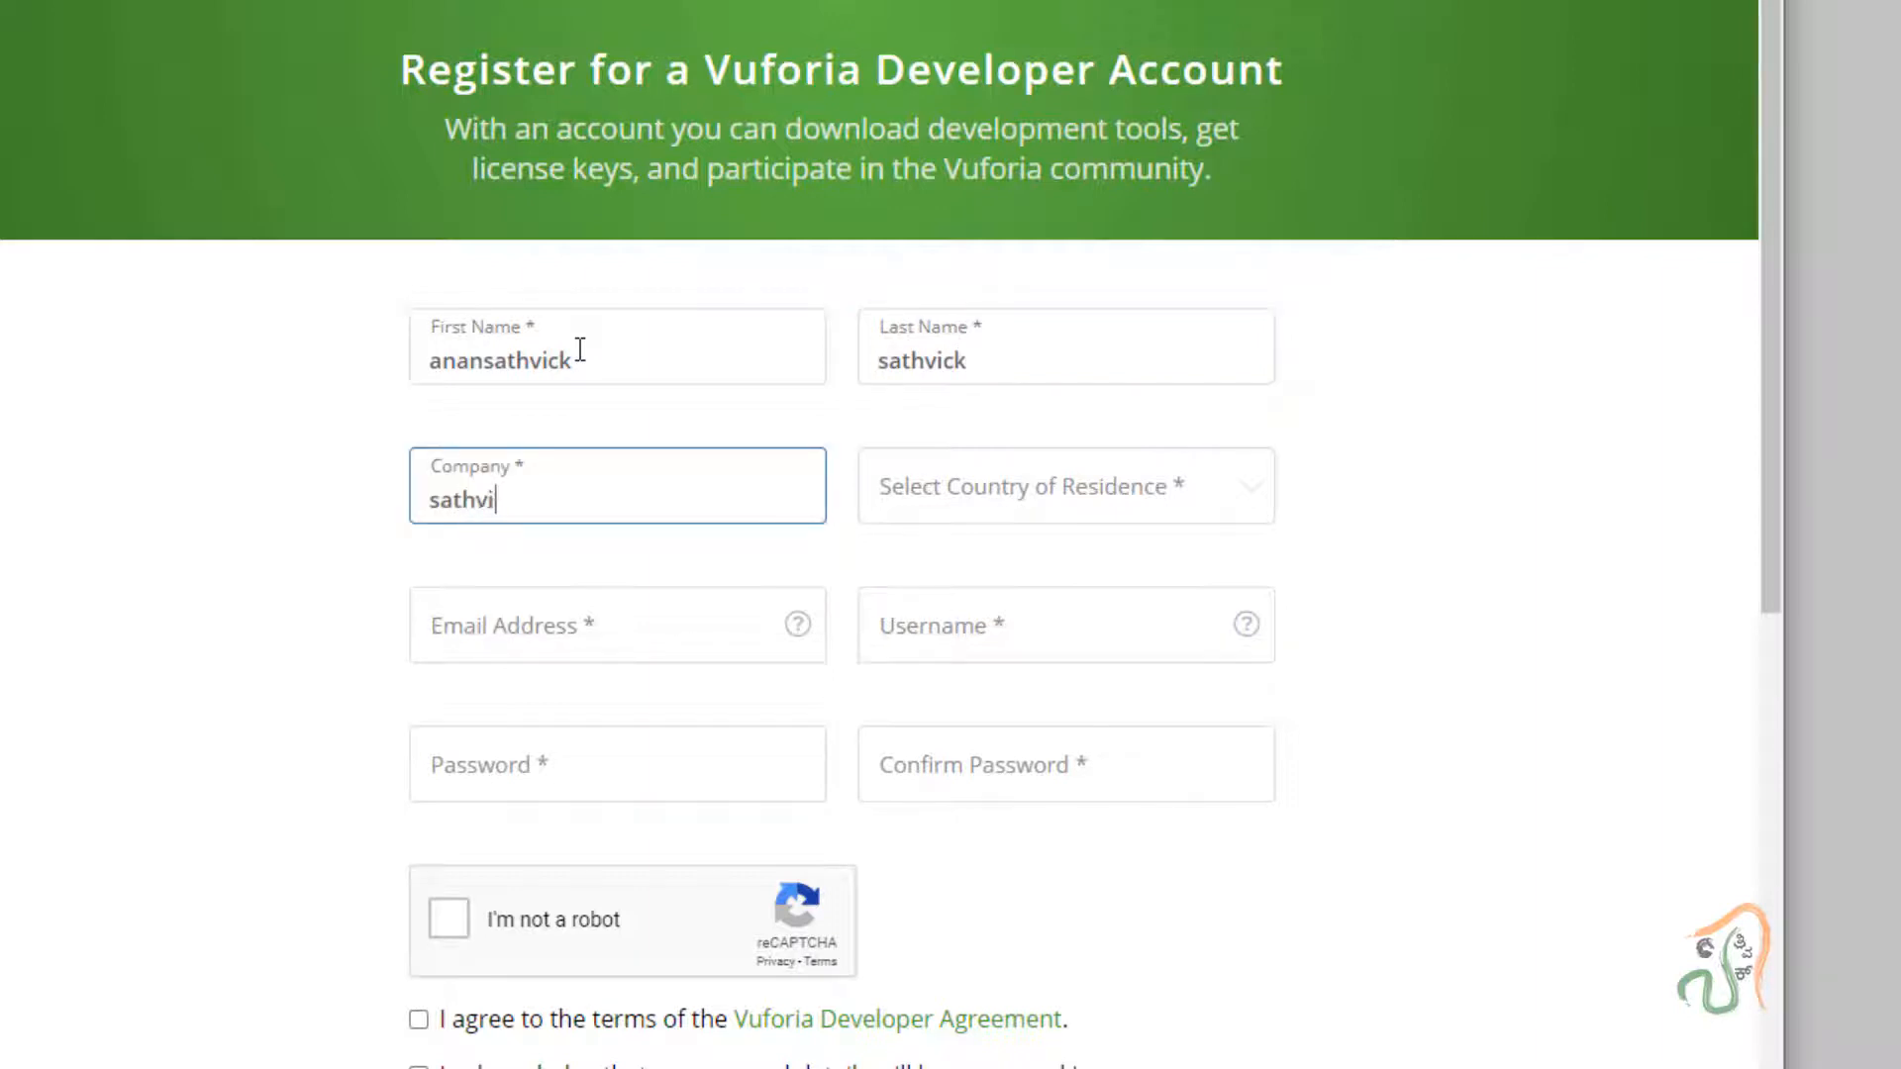
text(ck infotech)
key(Tab)
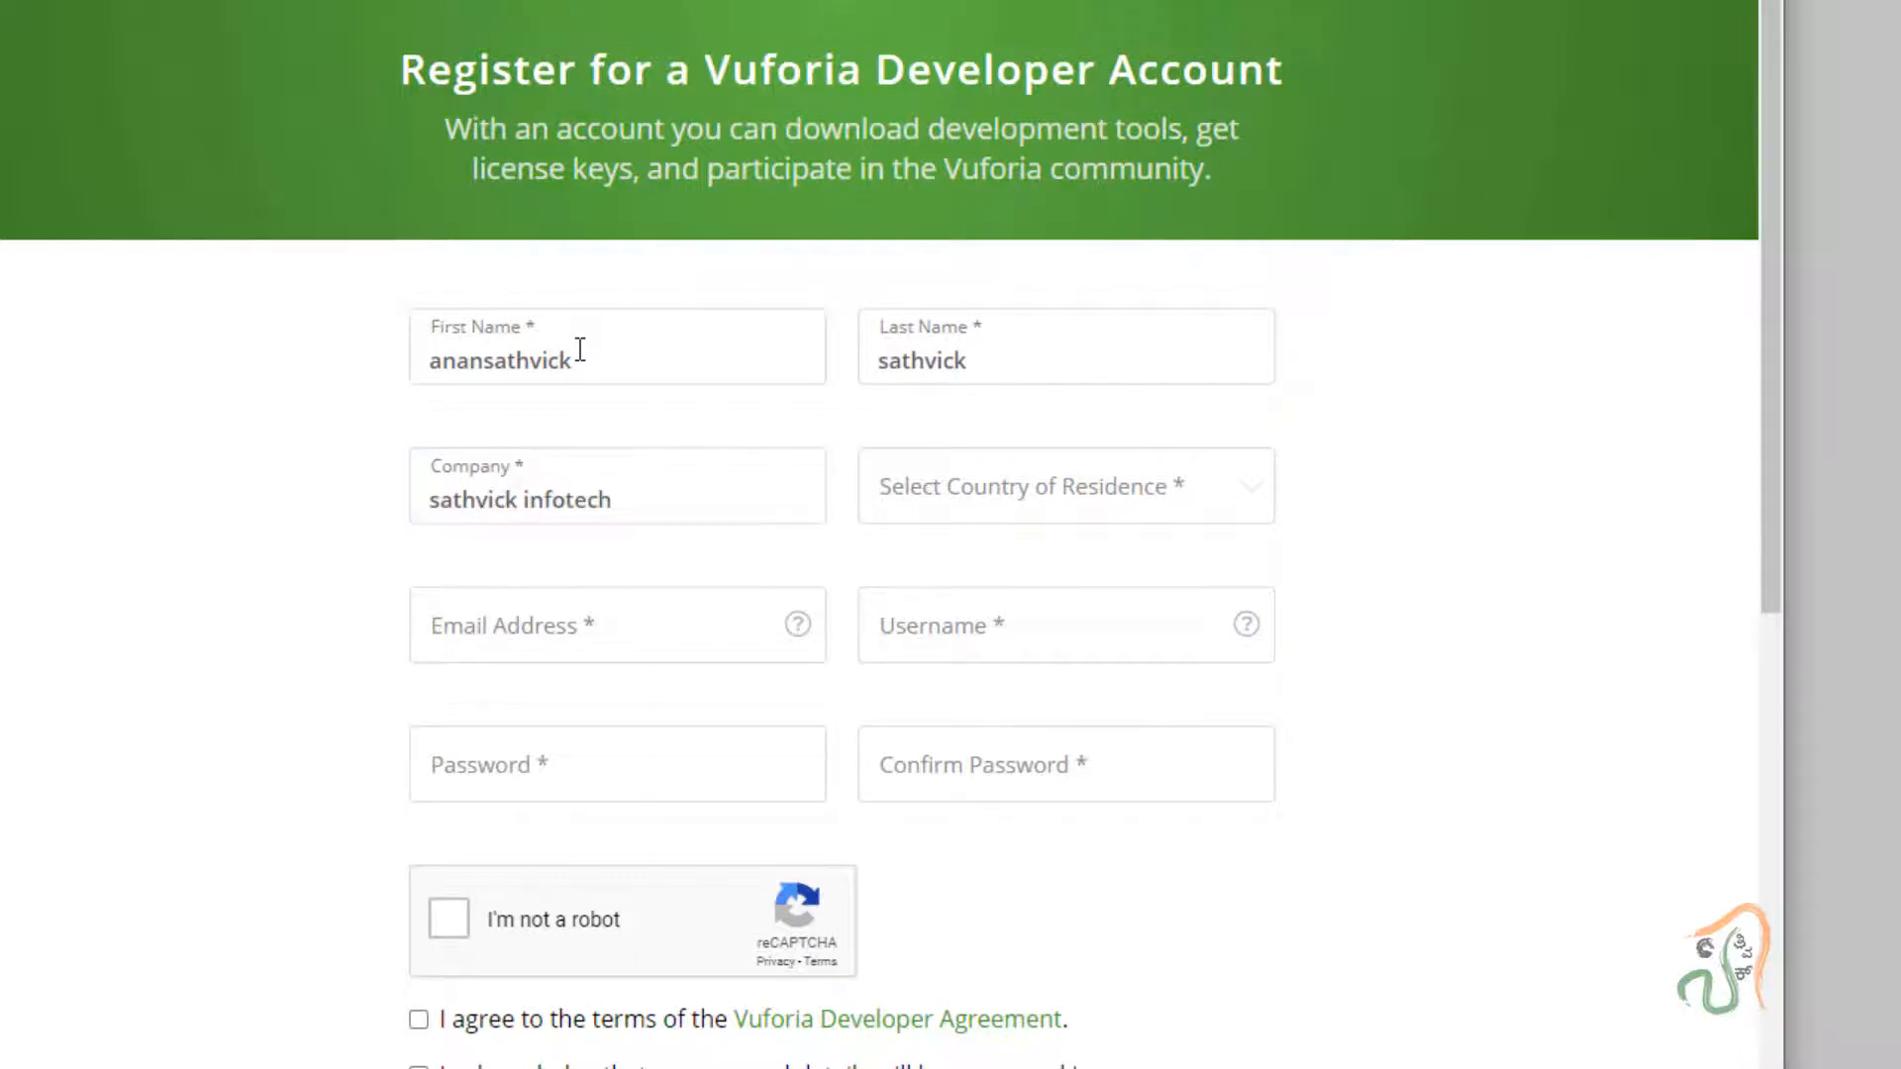
click(943, 488)
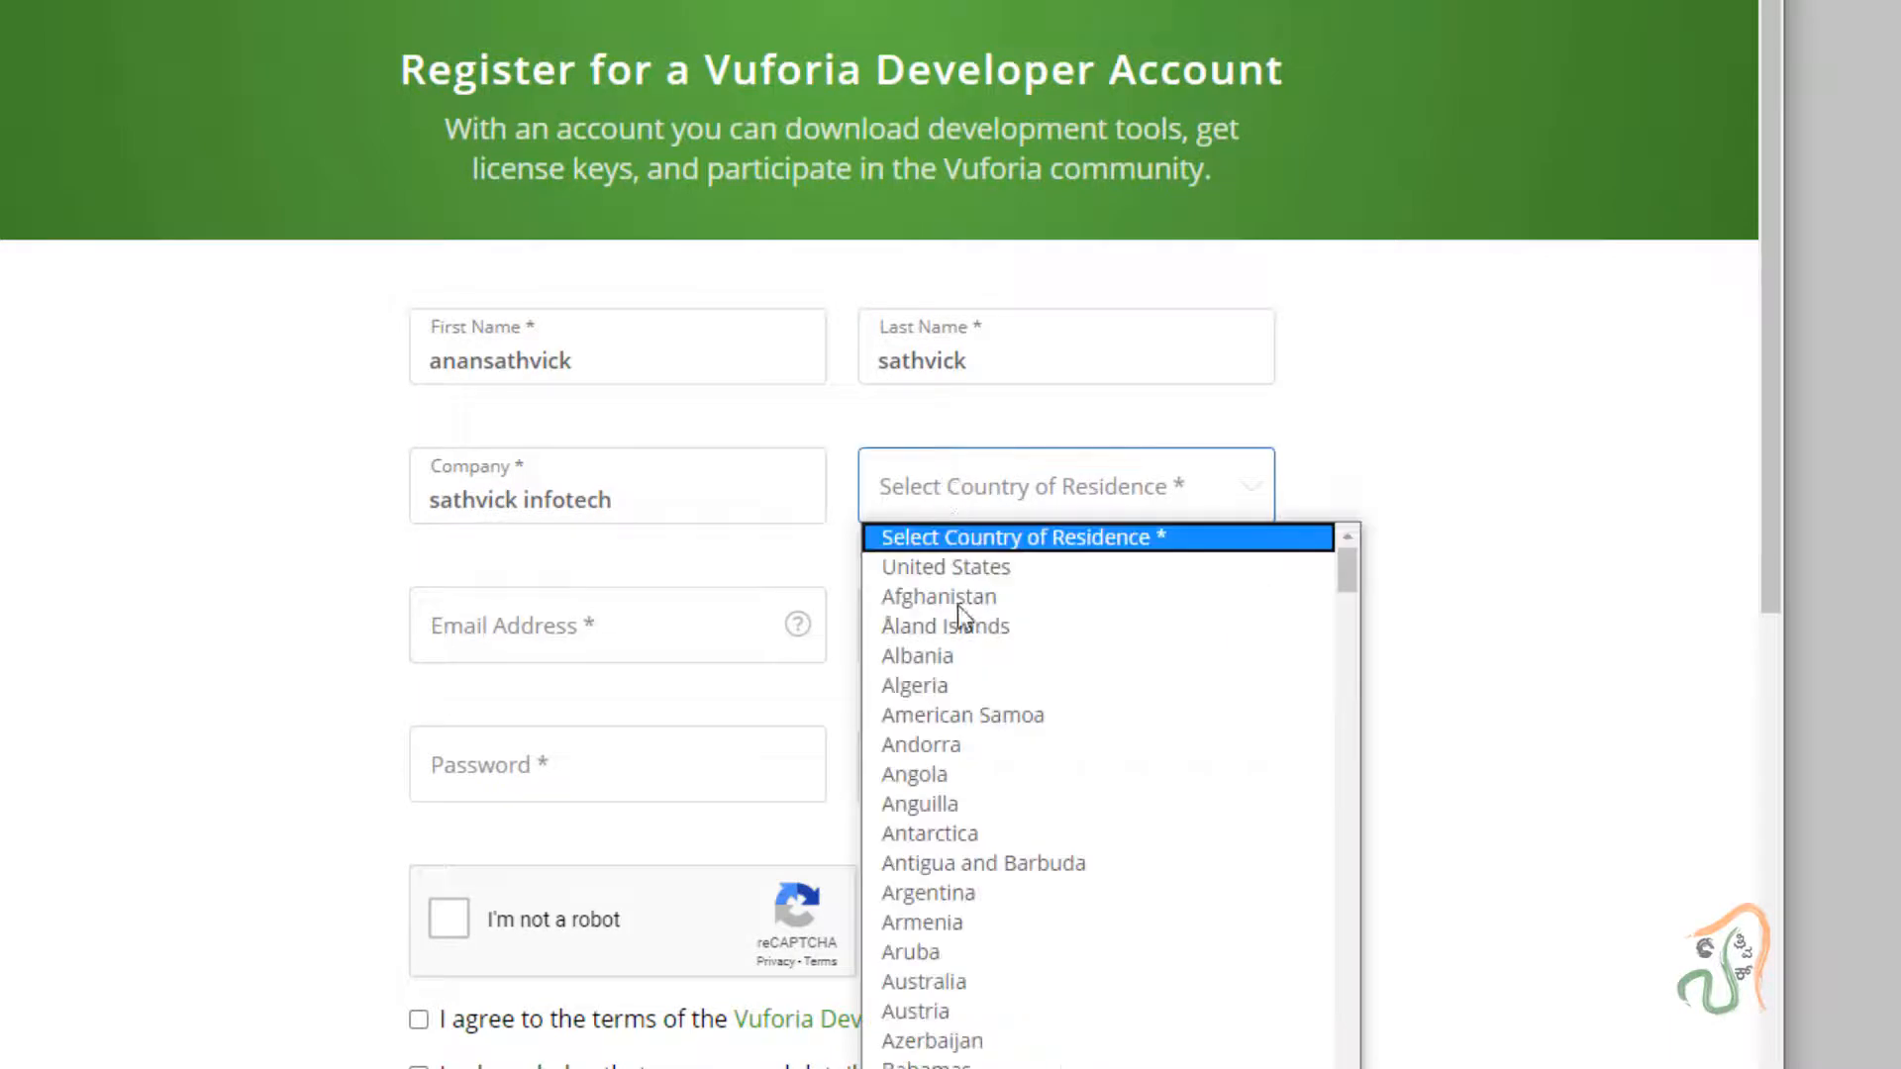
text(in)
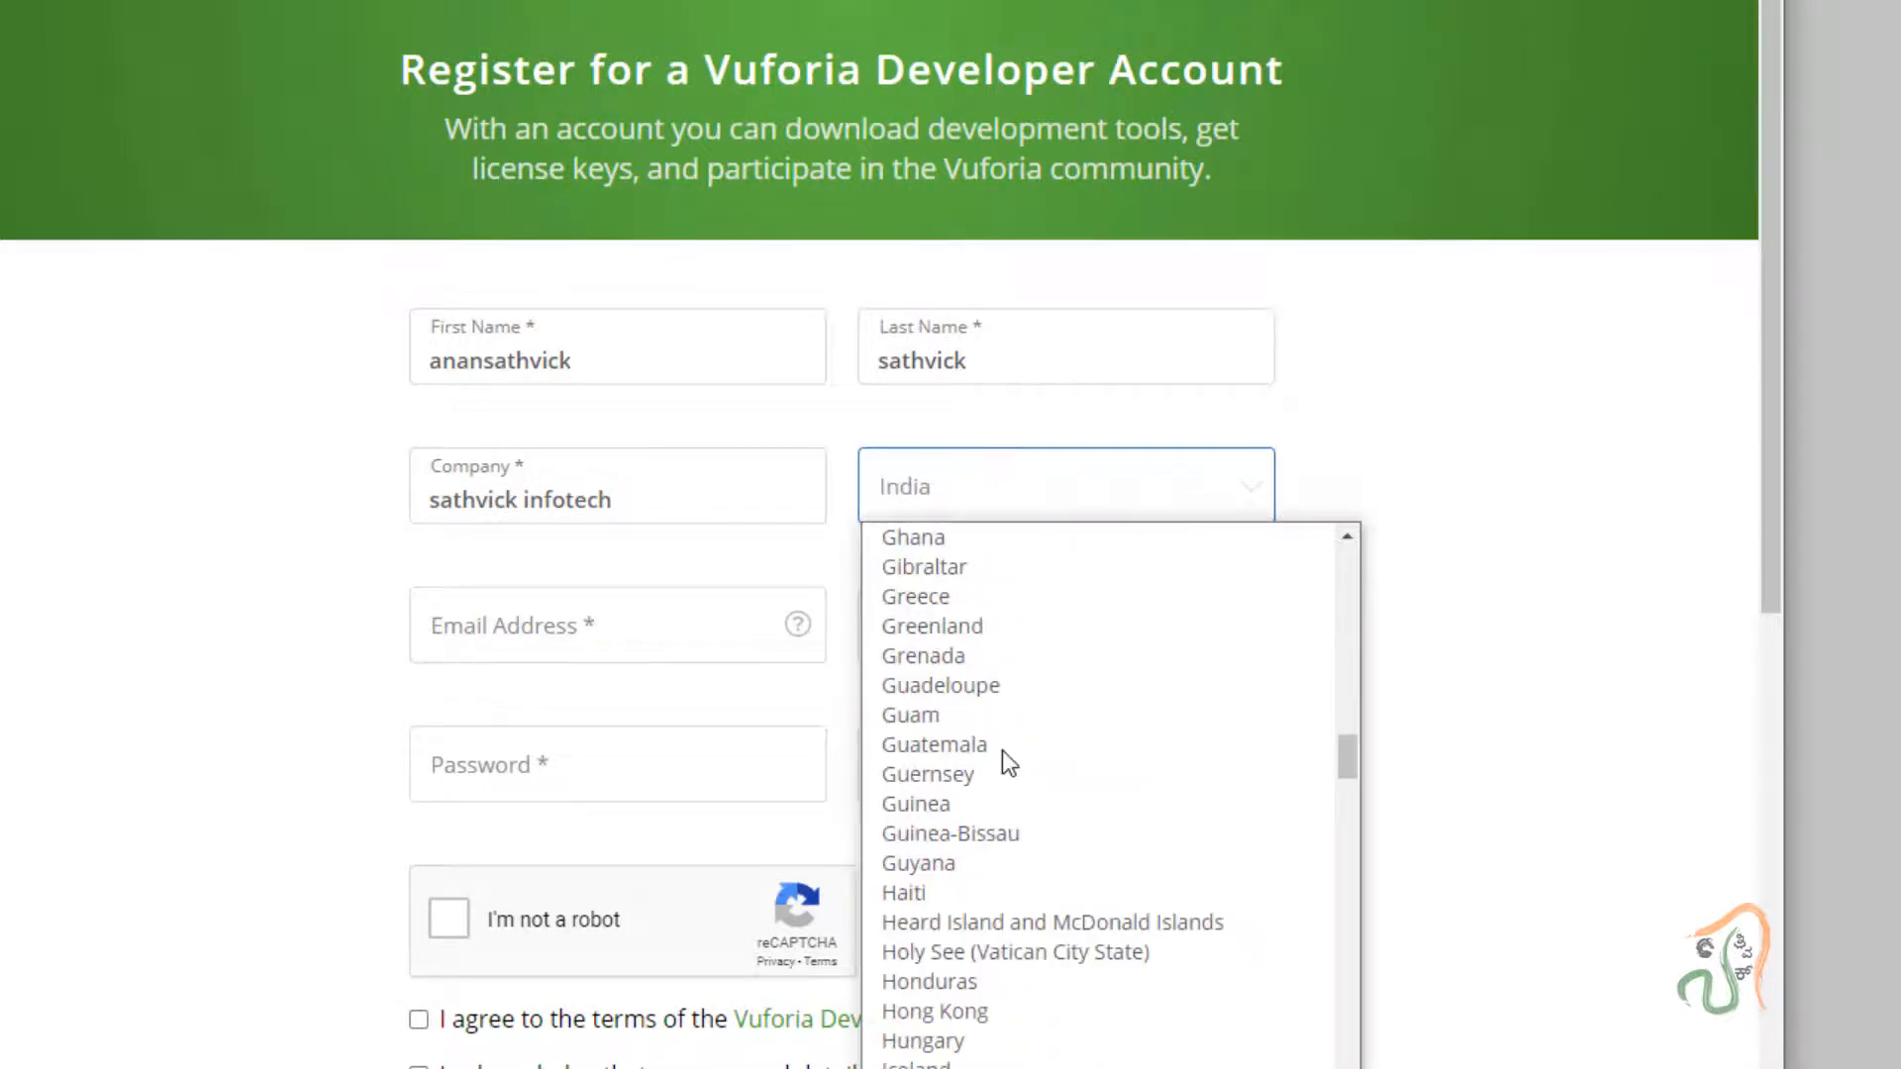
key(Return)
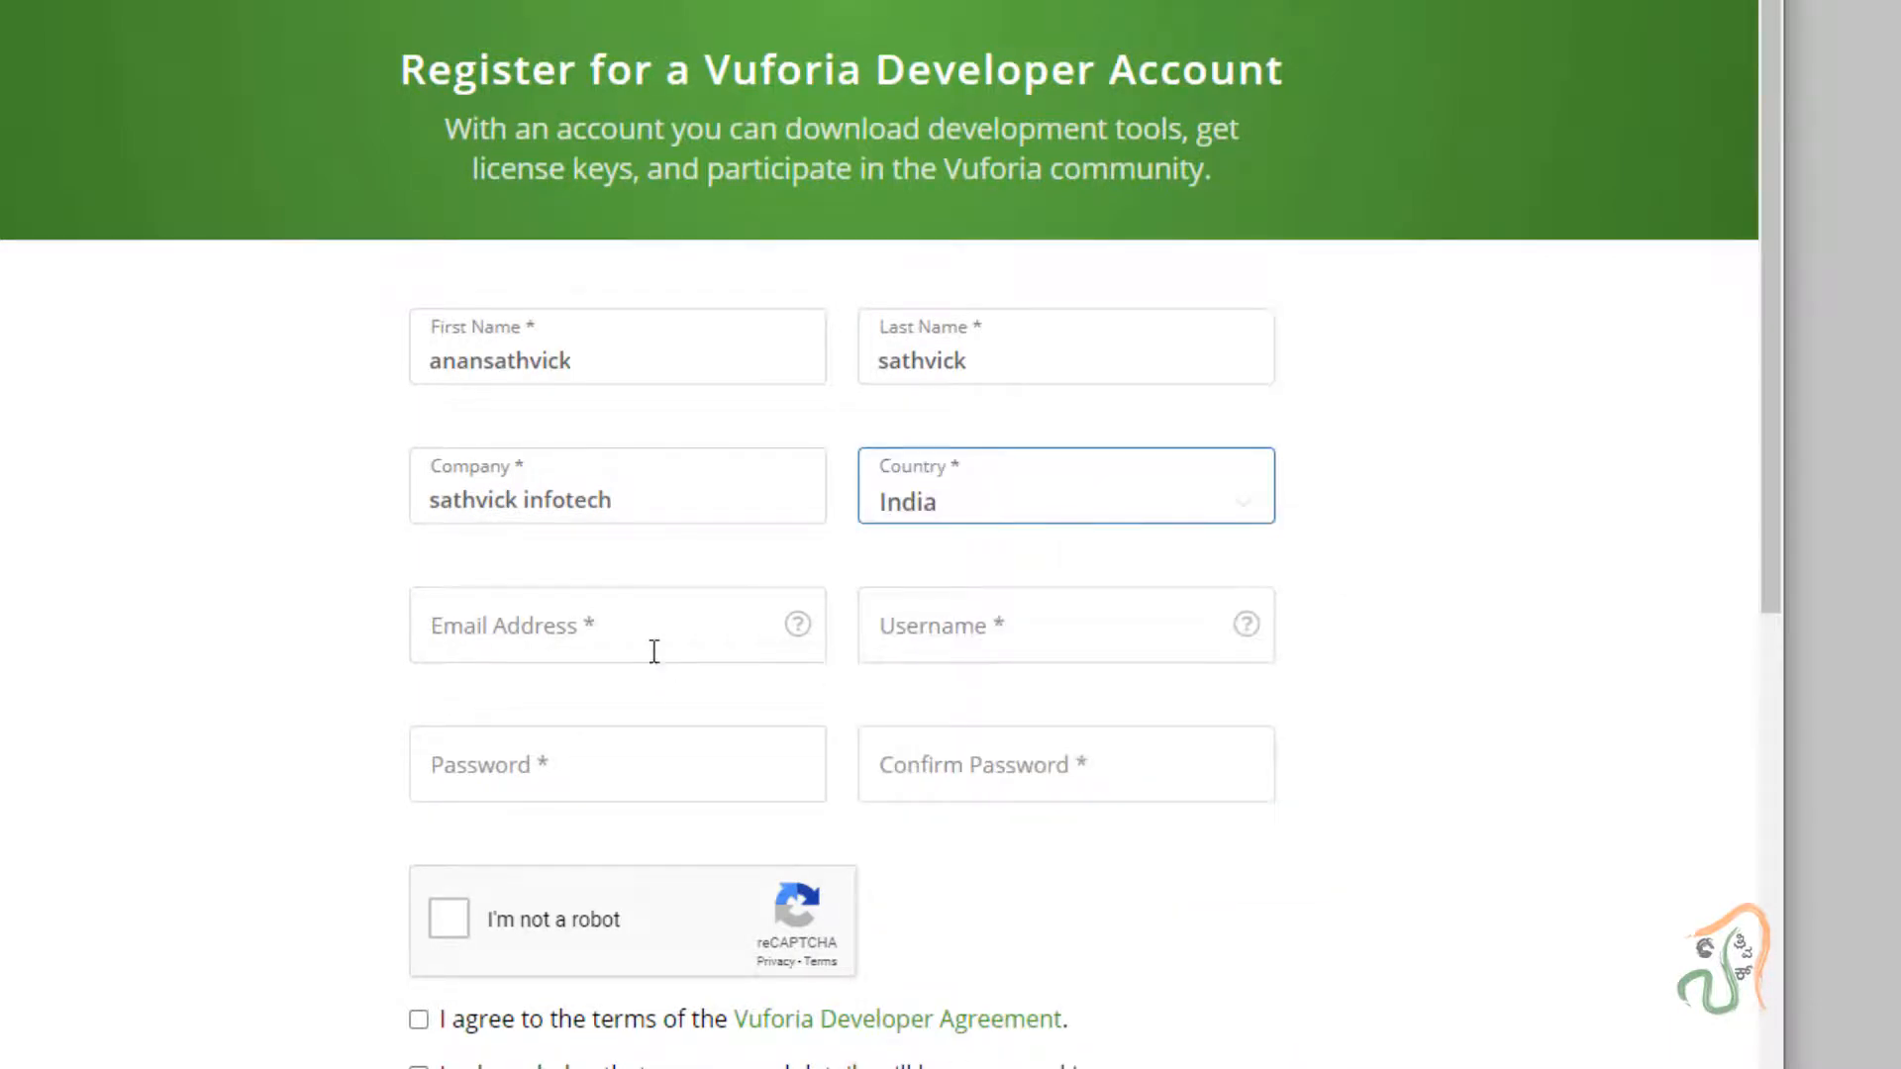
Fill in the e-mail address, username and password with confirmation, and pass the robot check.
click(653, 651)
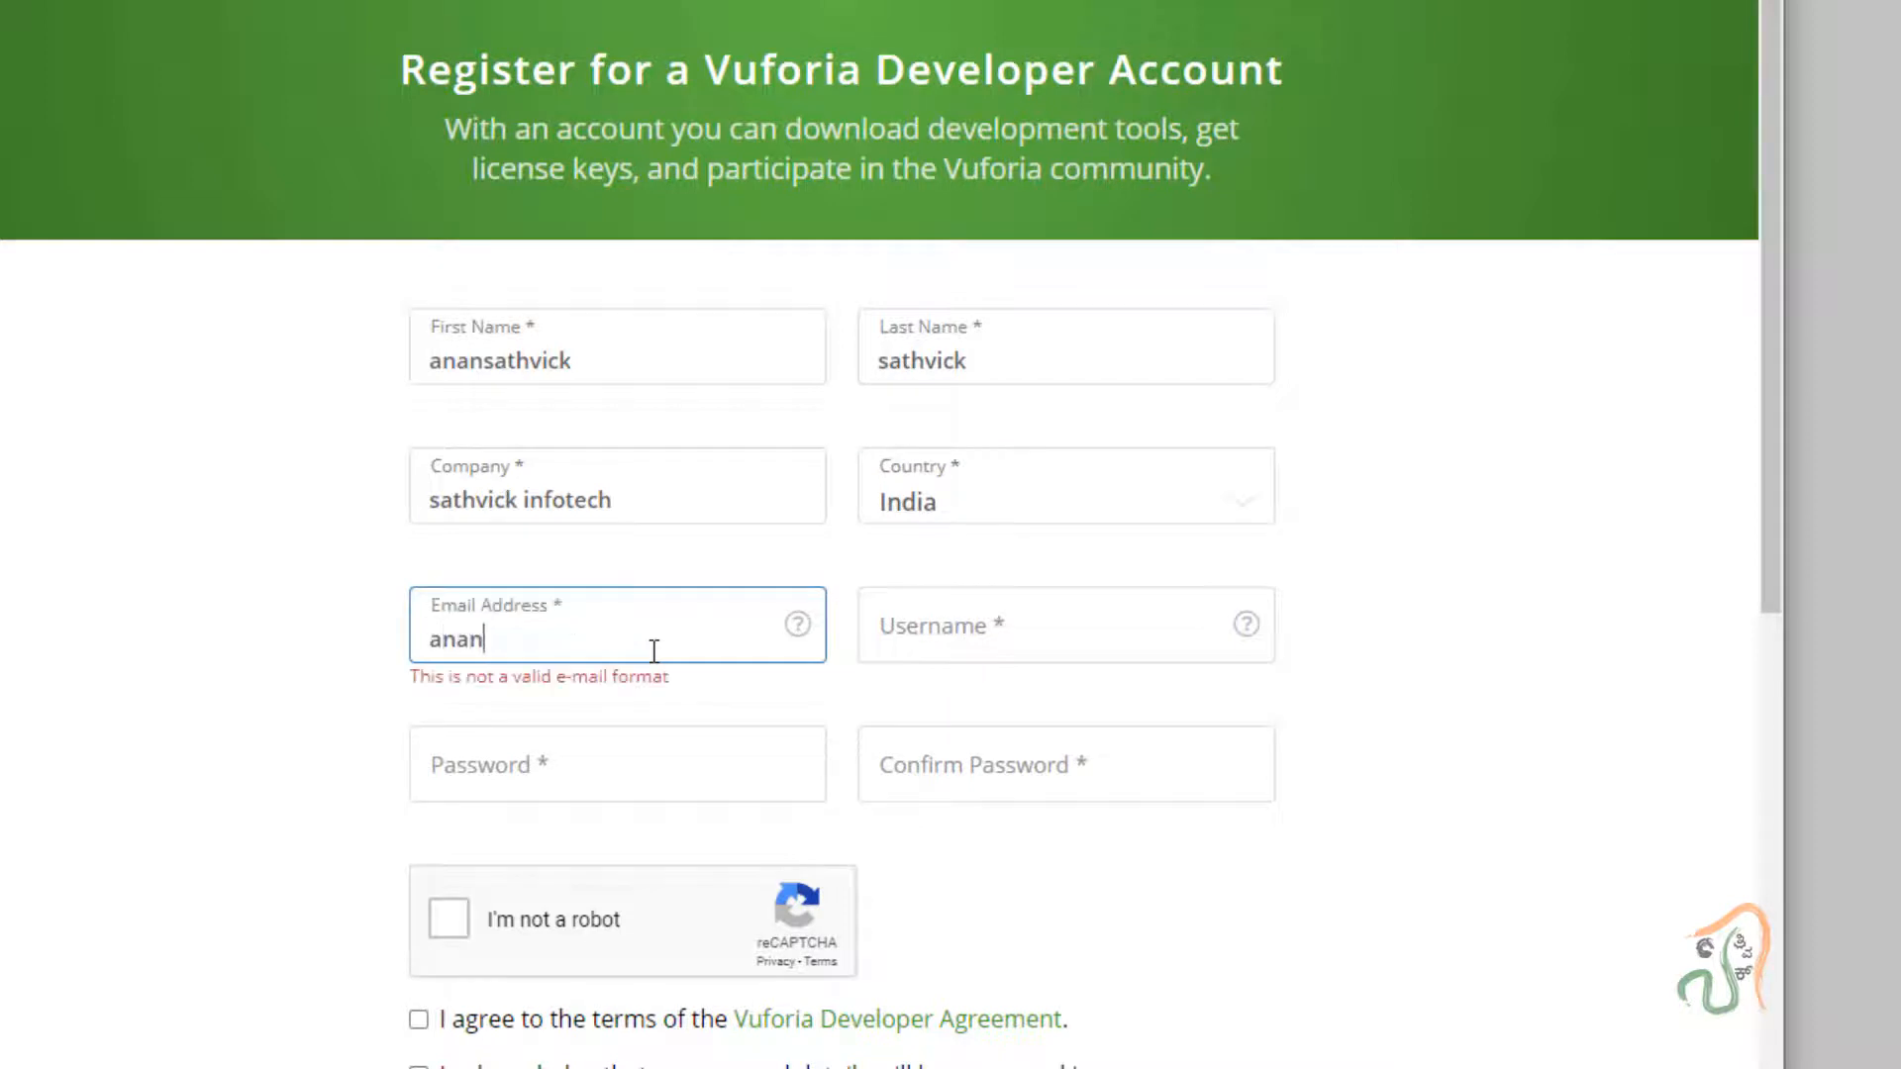
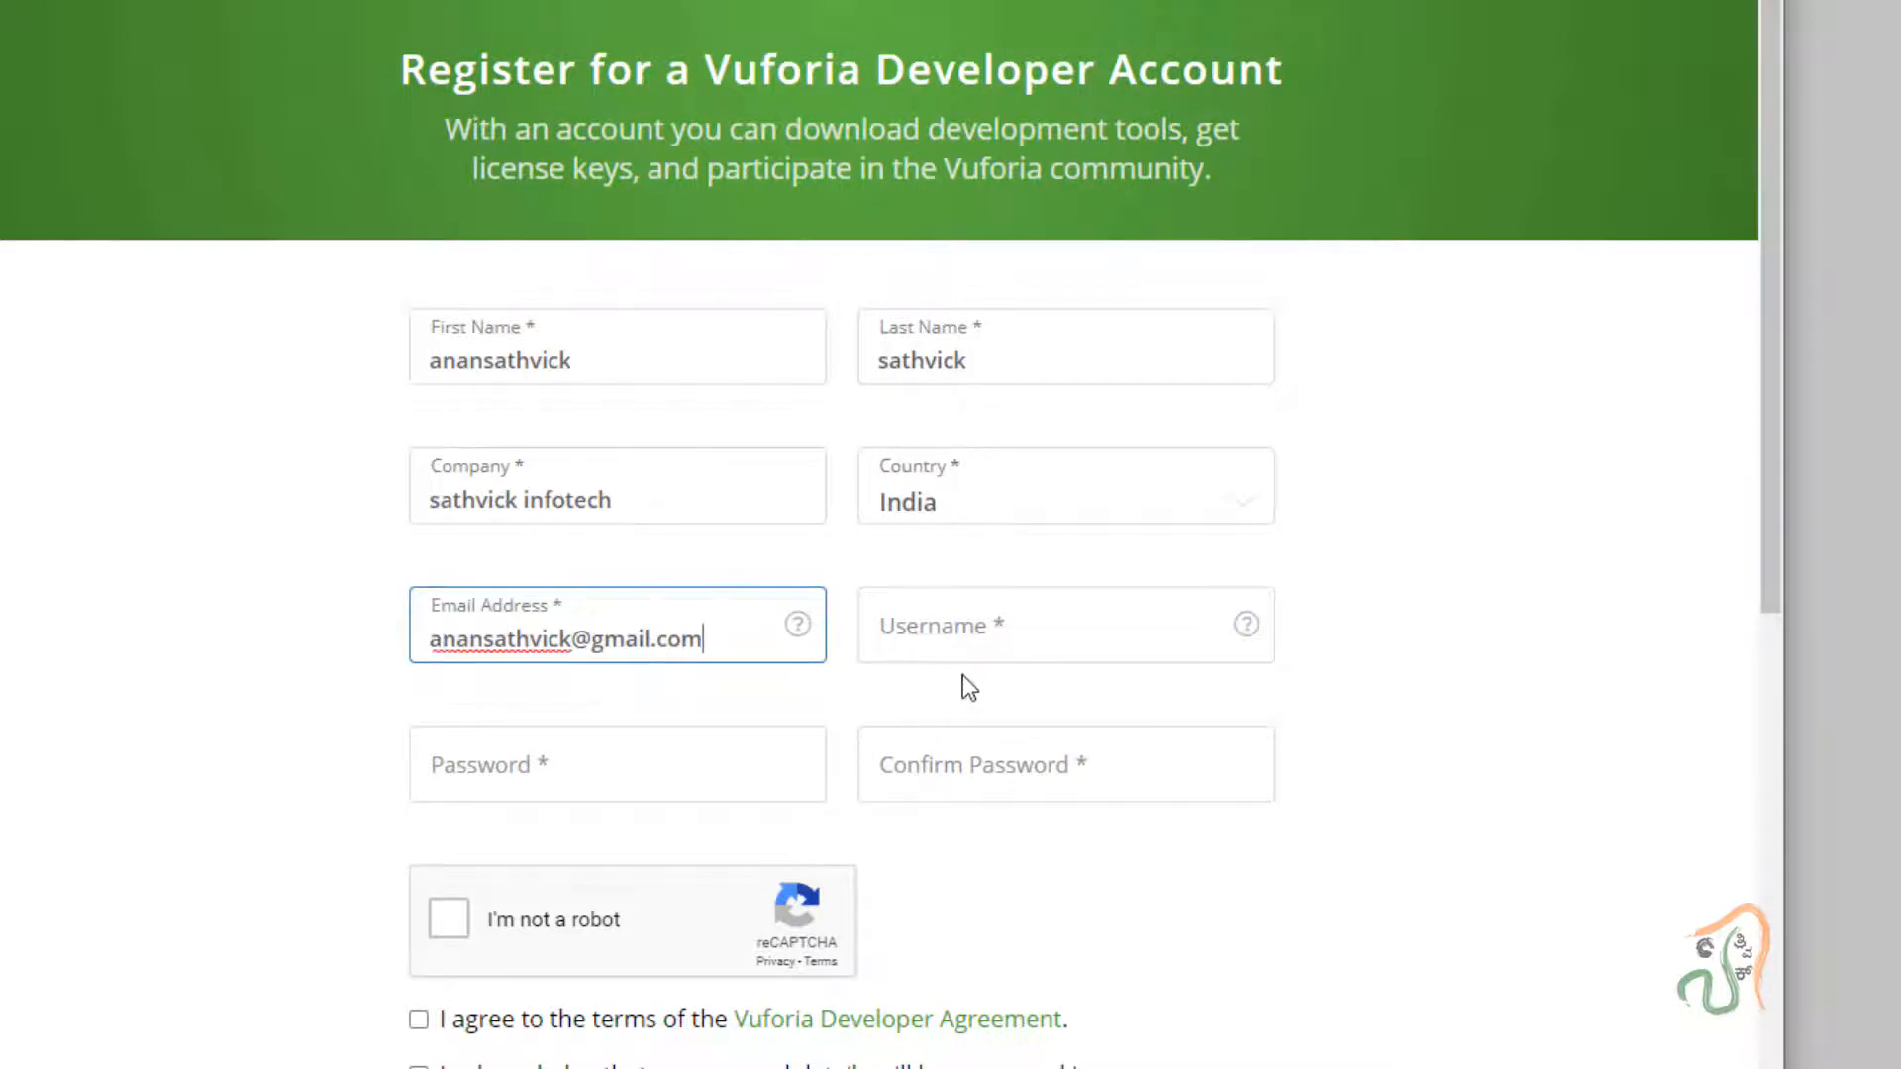
click(987, 622)
text(anansathvick)
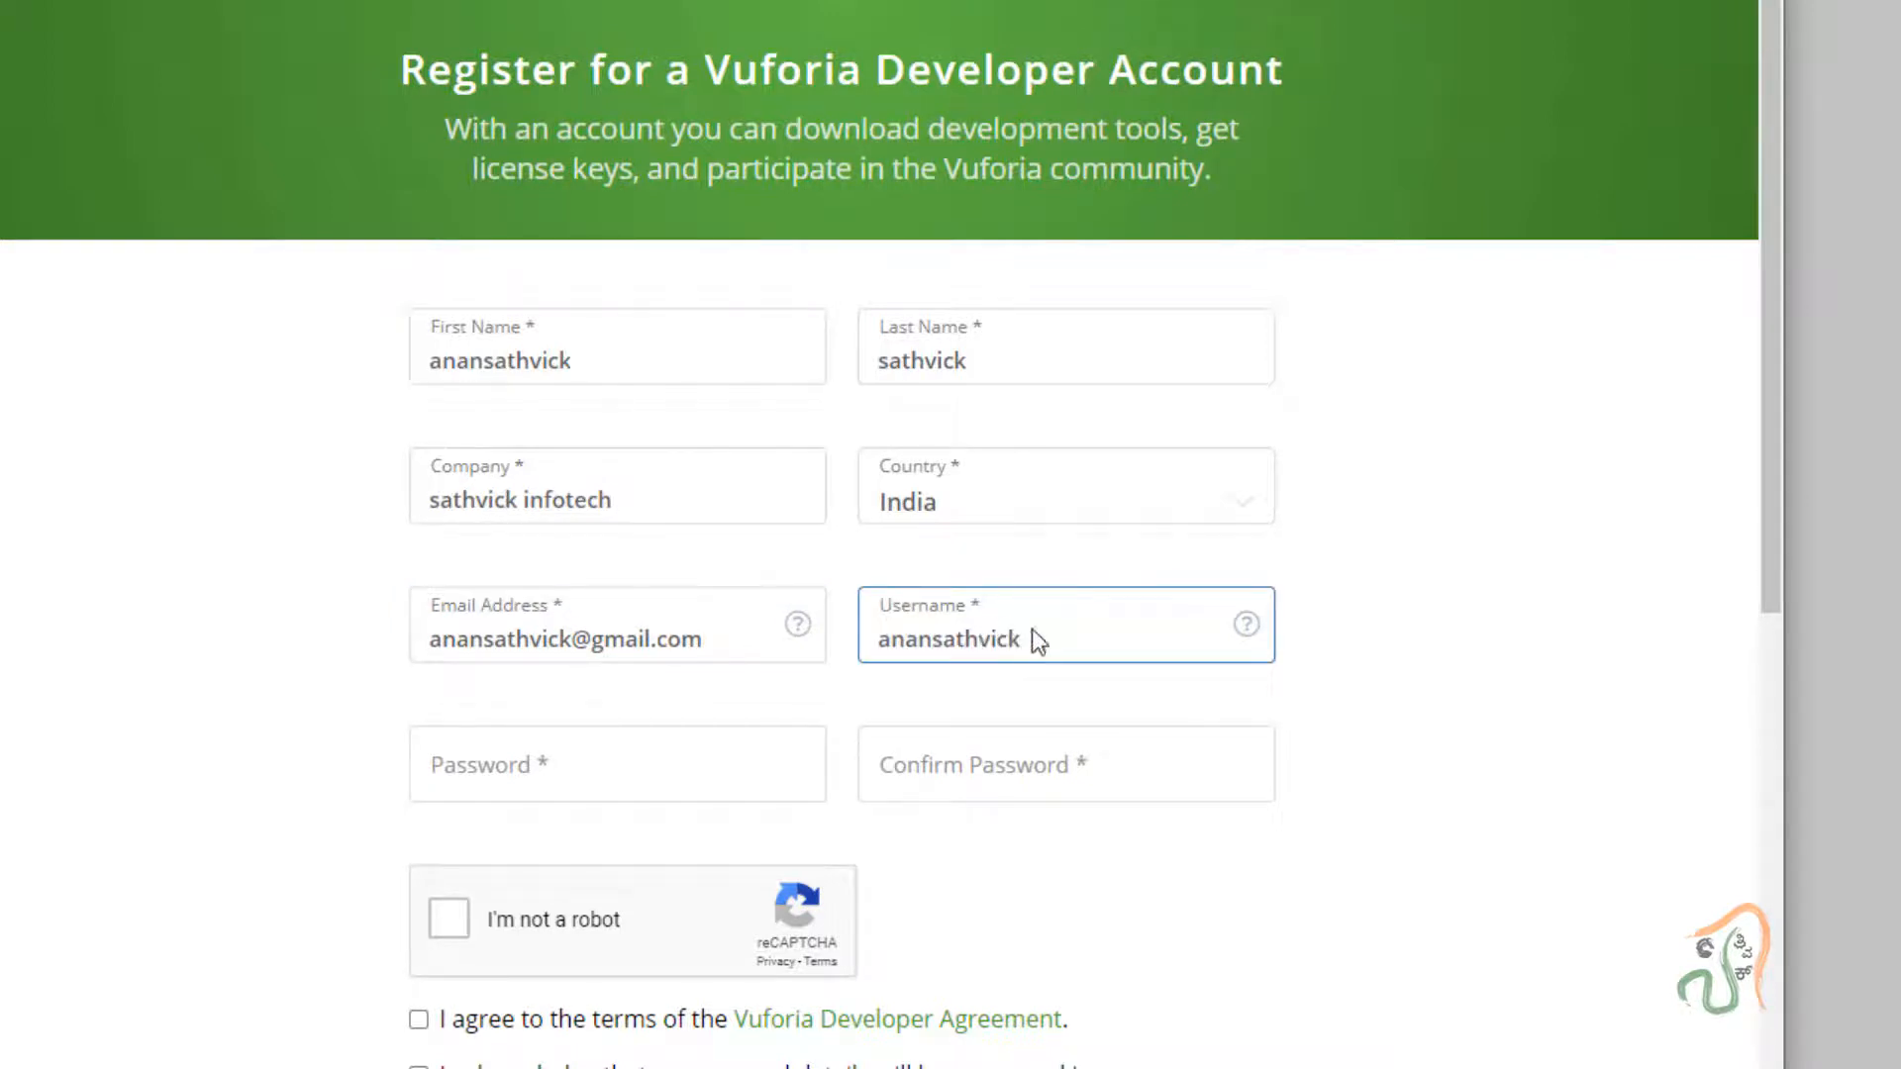
key(ctrl+a)
click(739, 757)
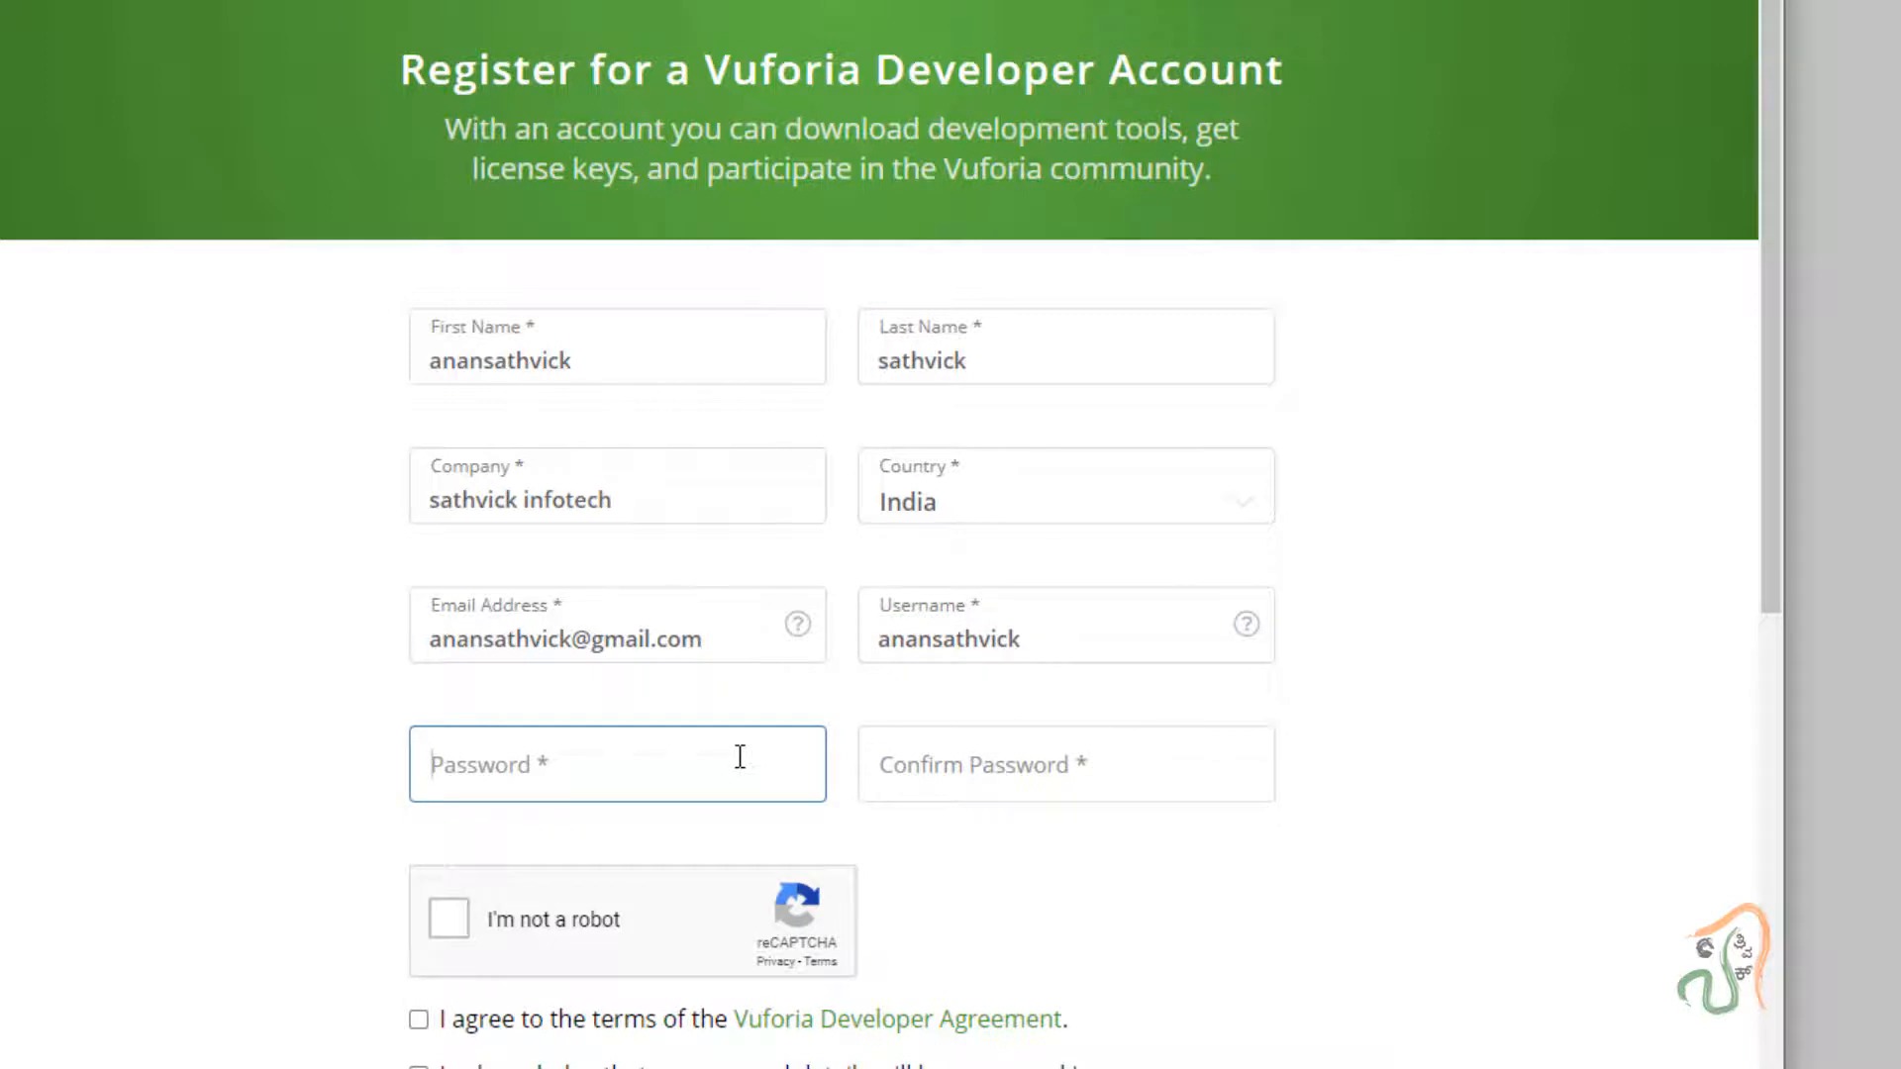
text(•••••)
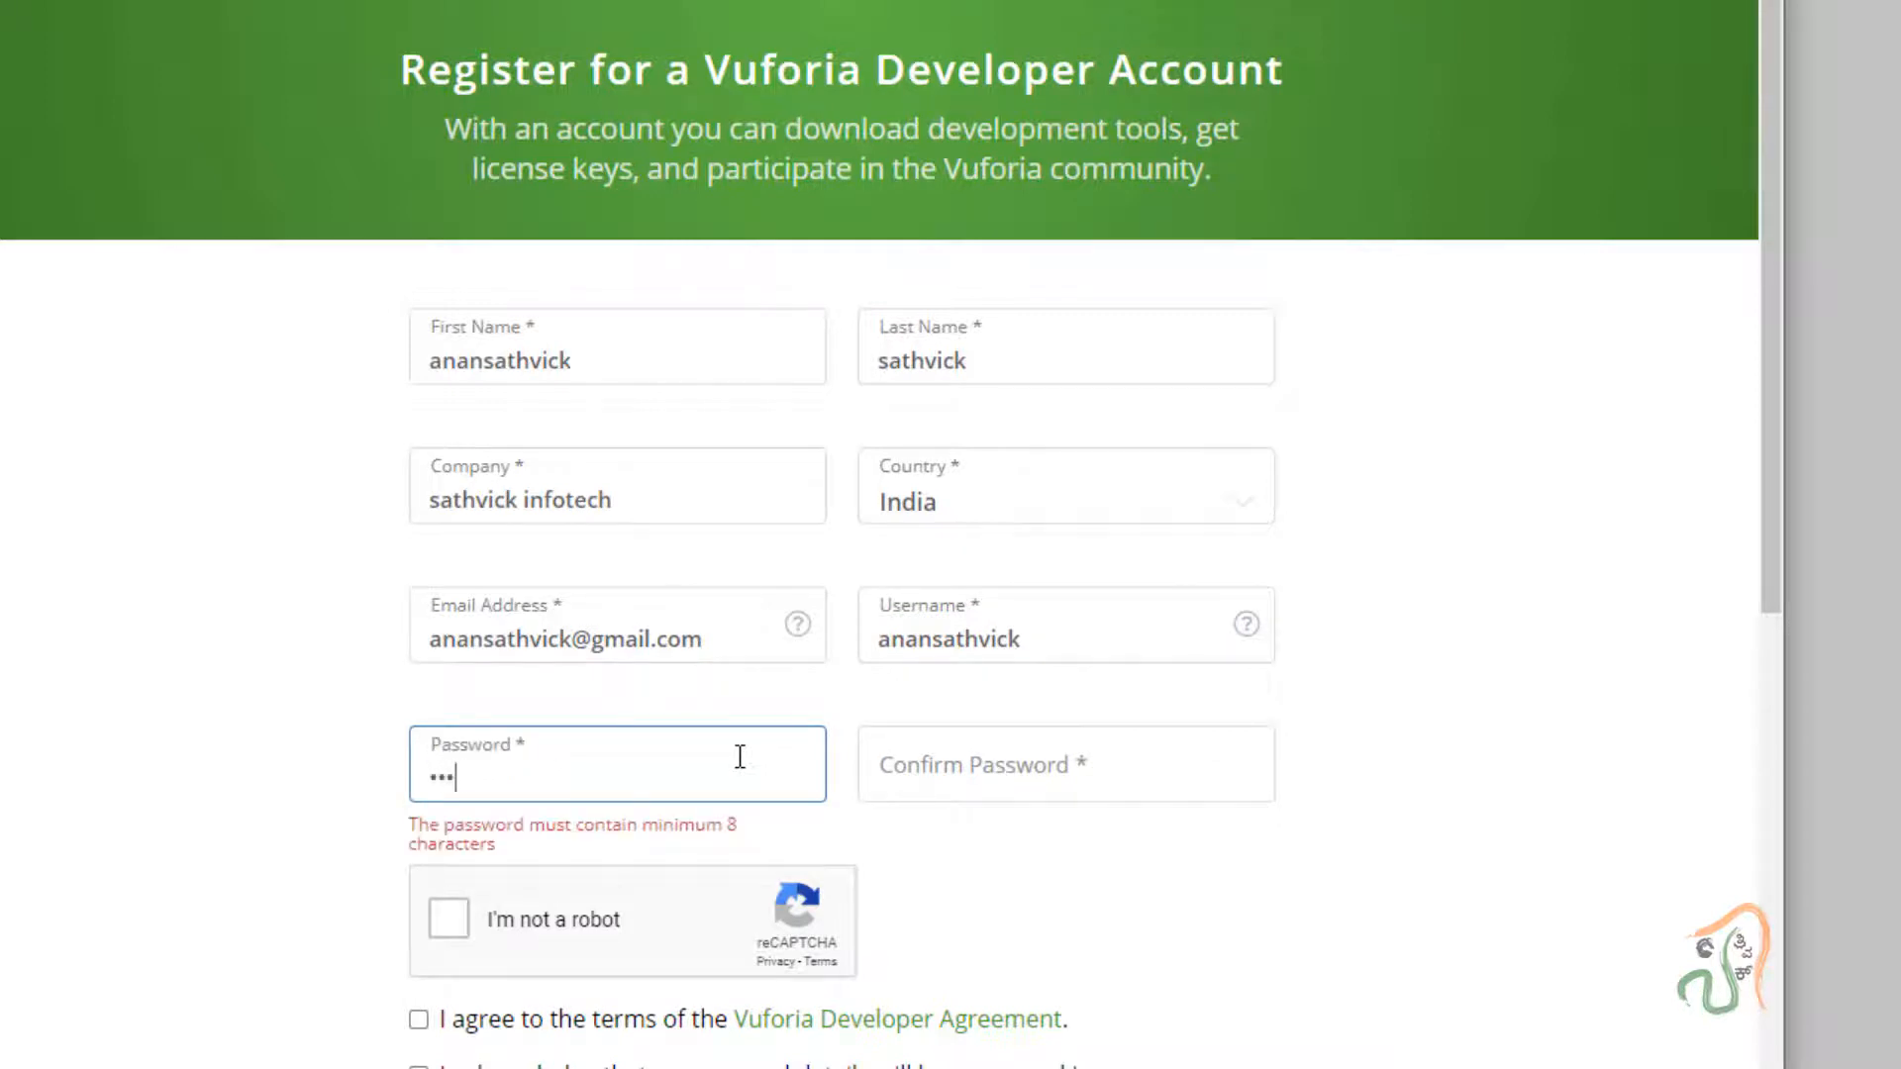
text(•••••••••)
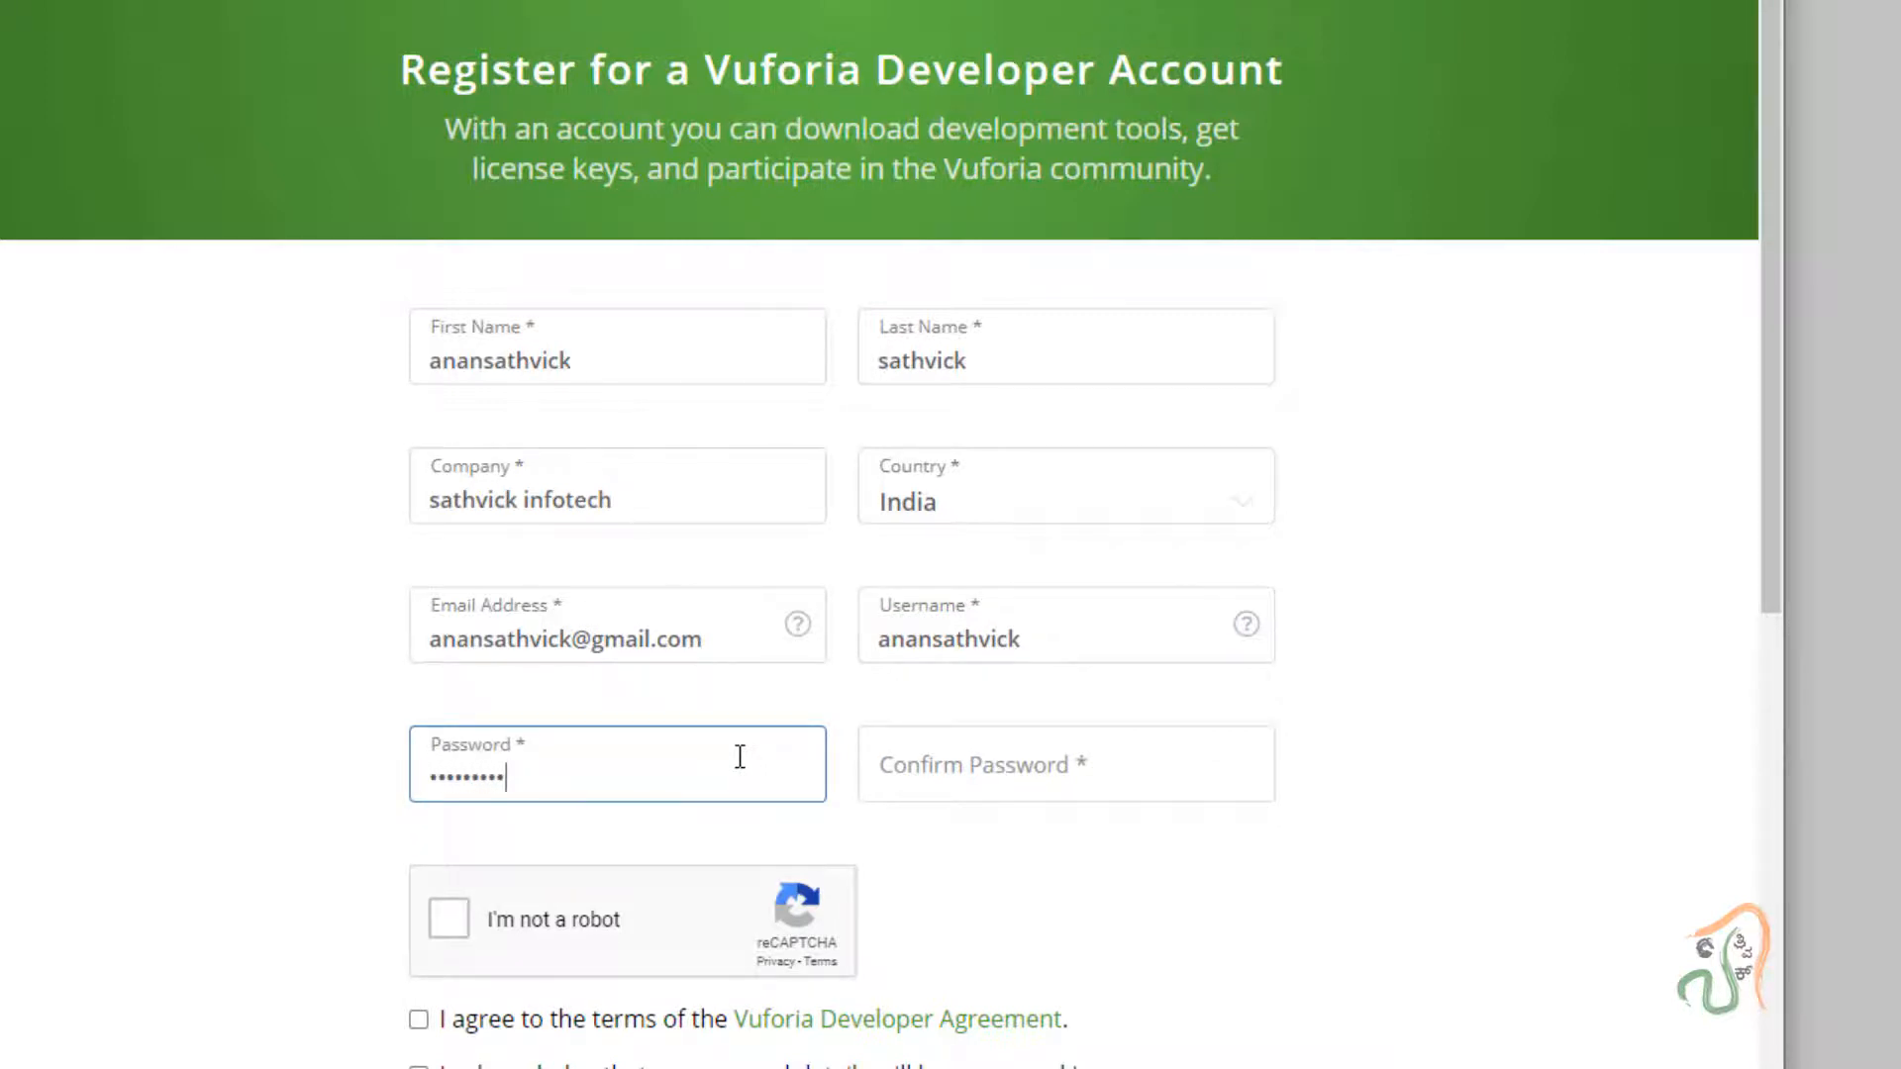
text(••)
click(990, 768)
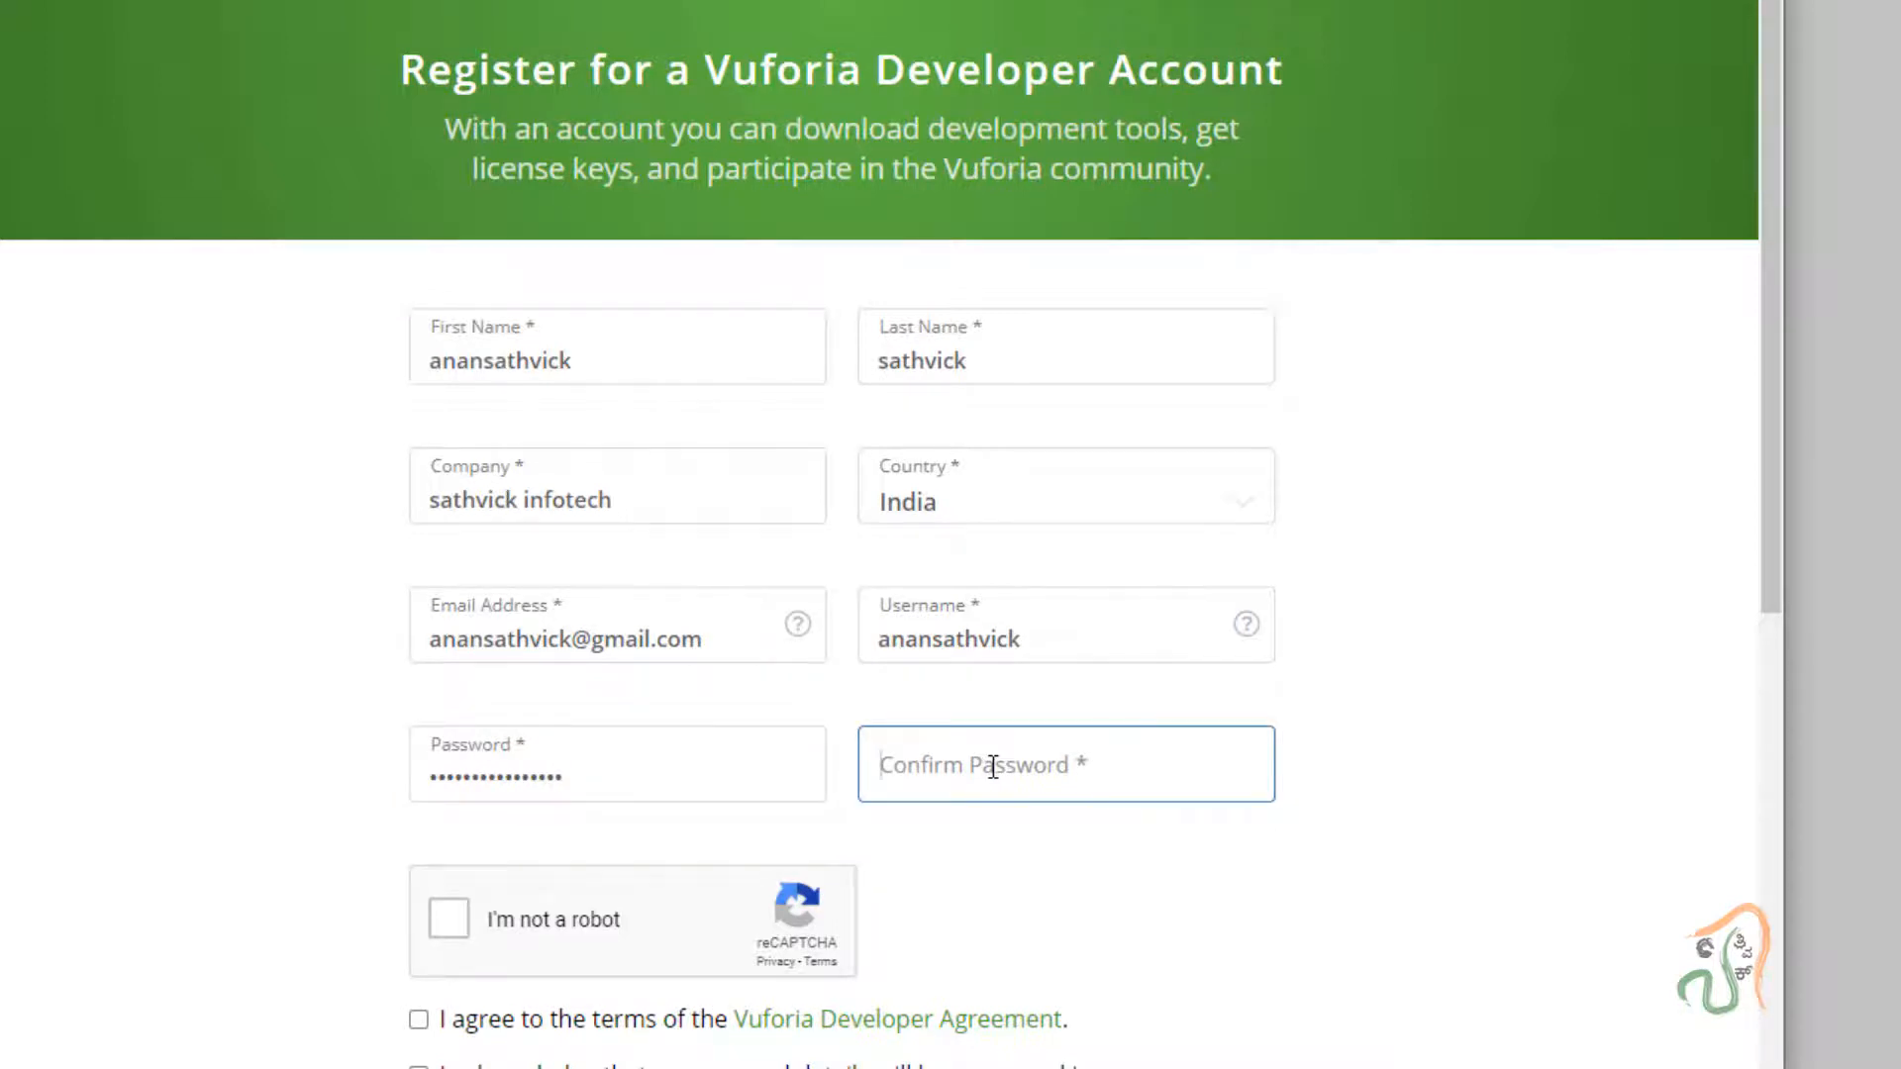
text(••)
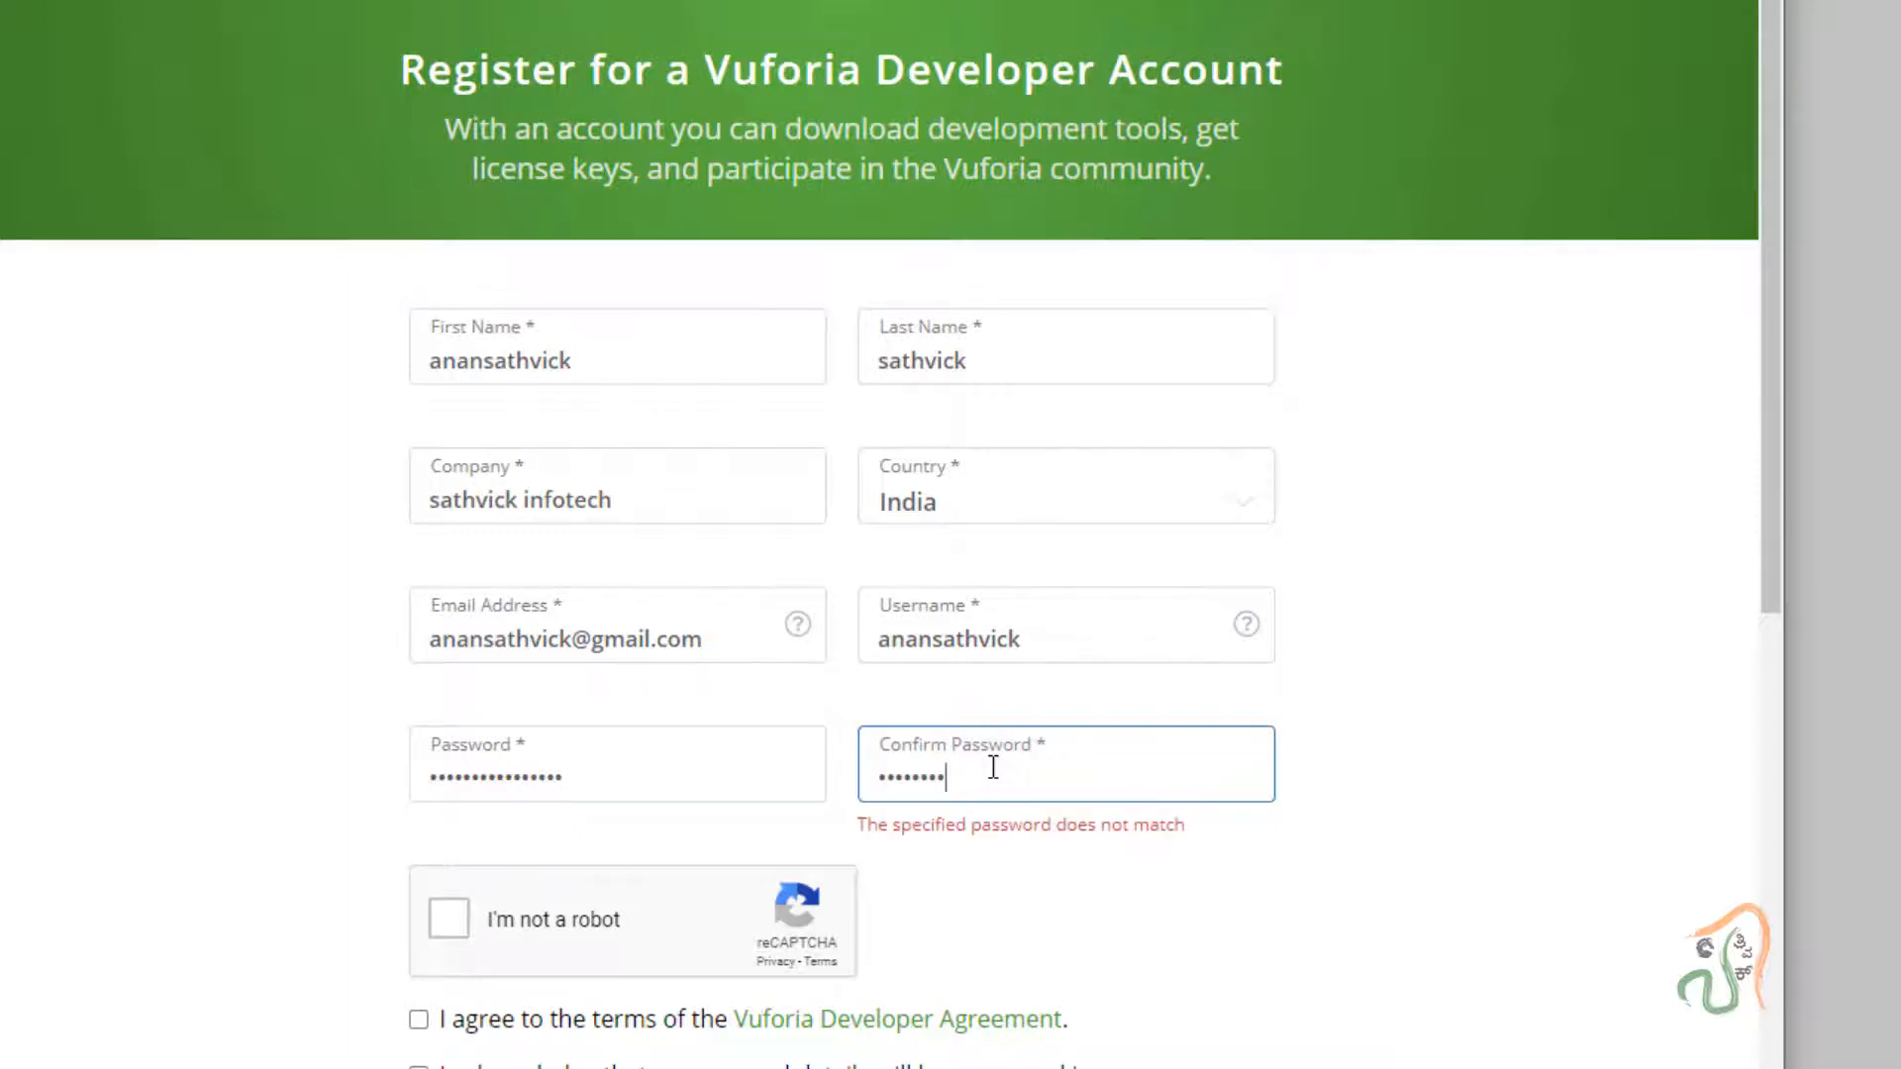
text(•••)
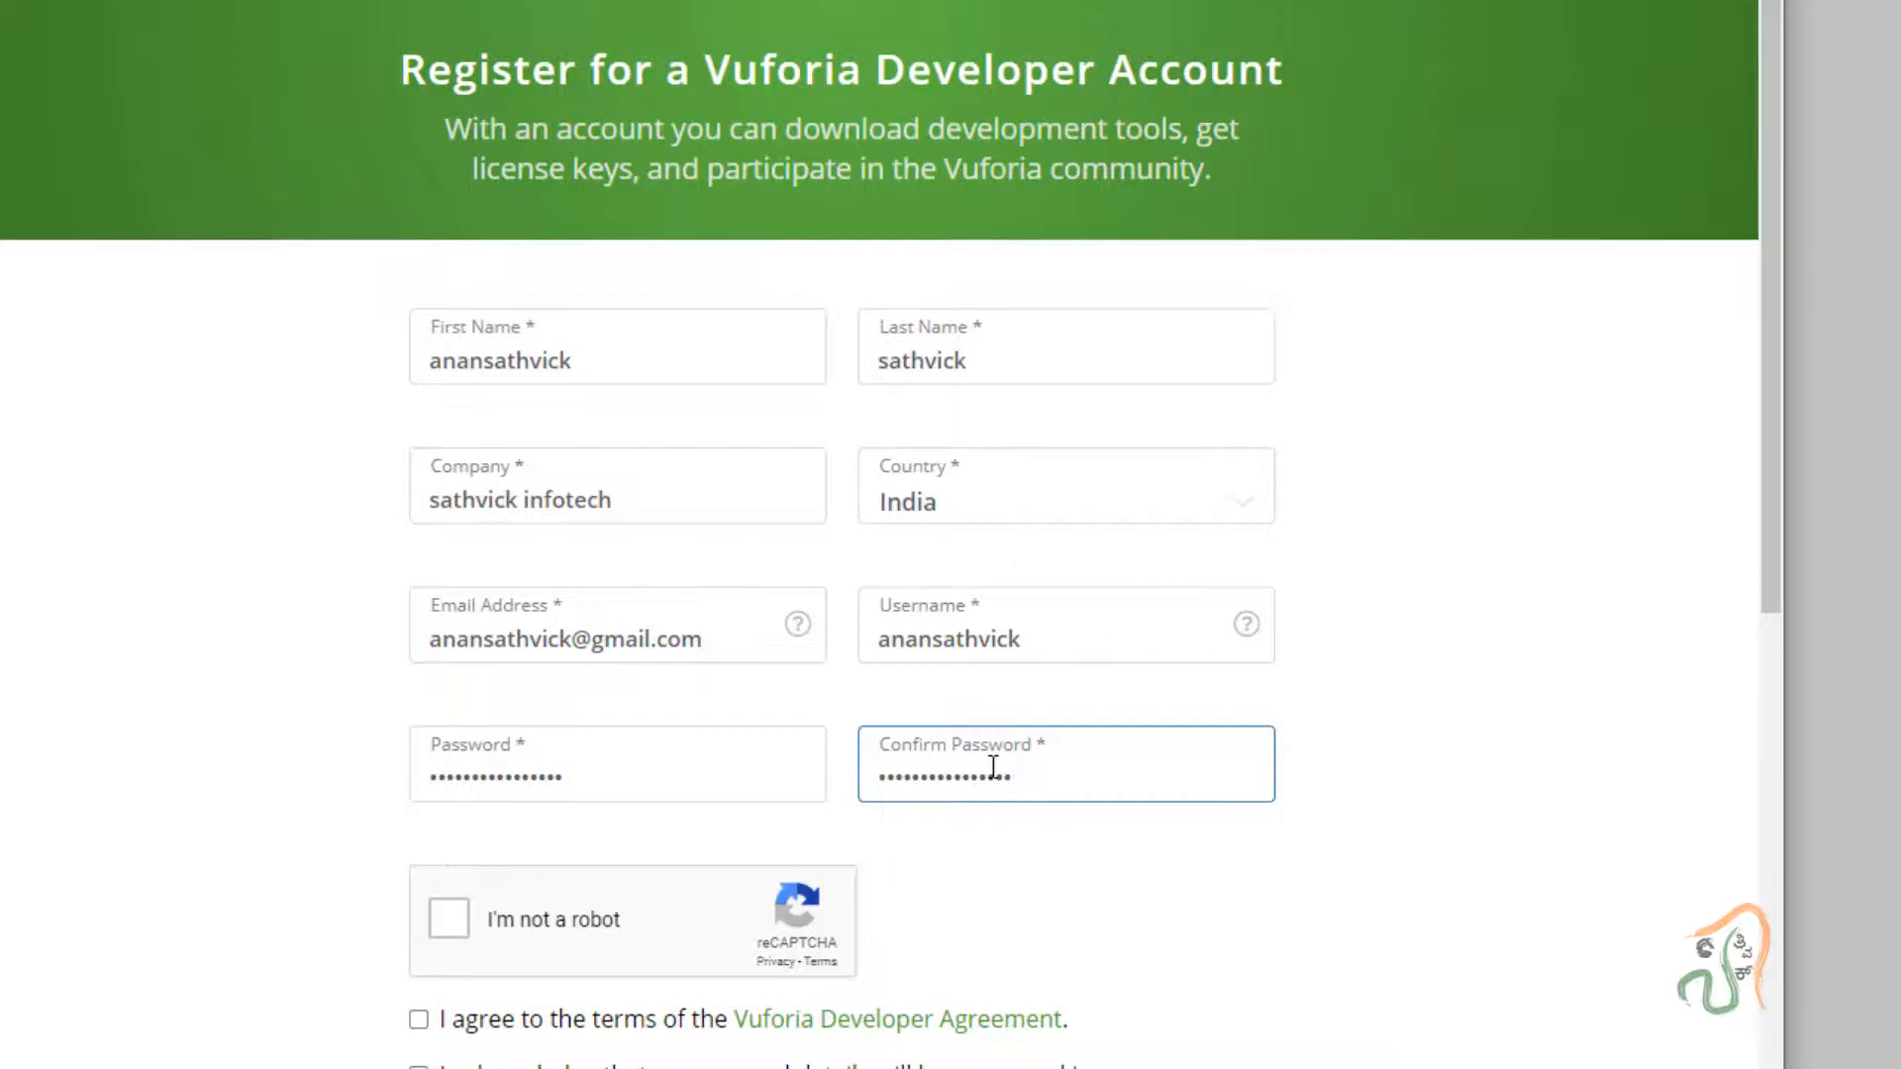
click(450, 919)
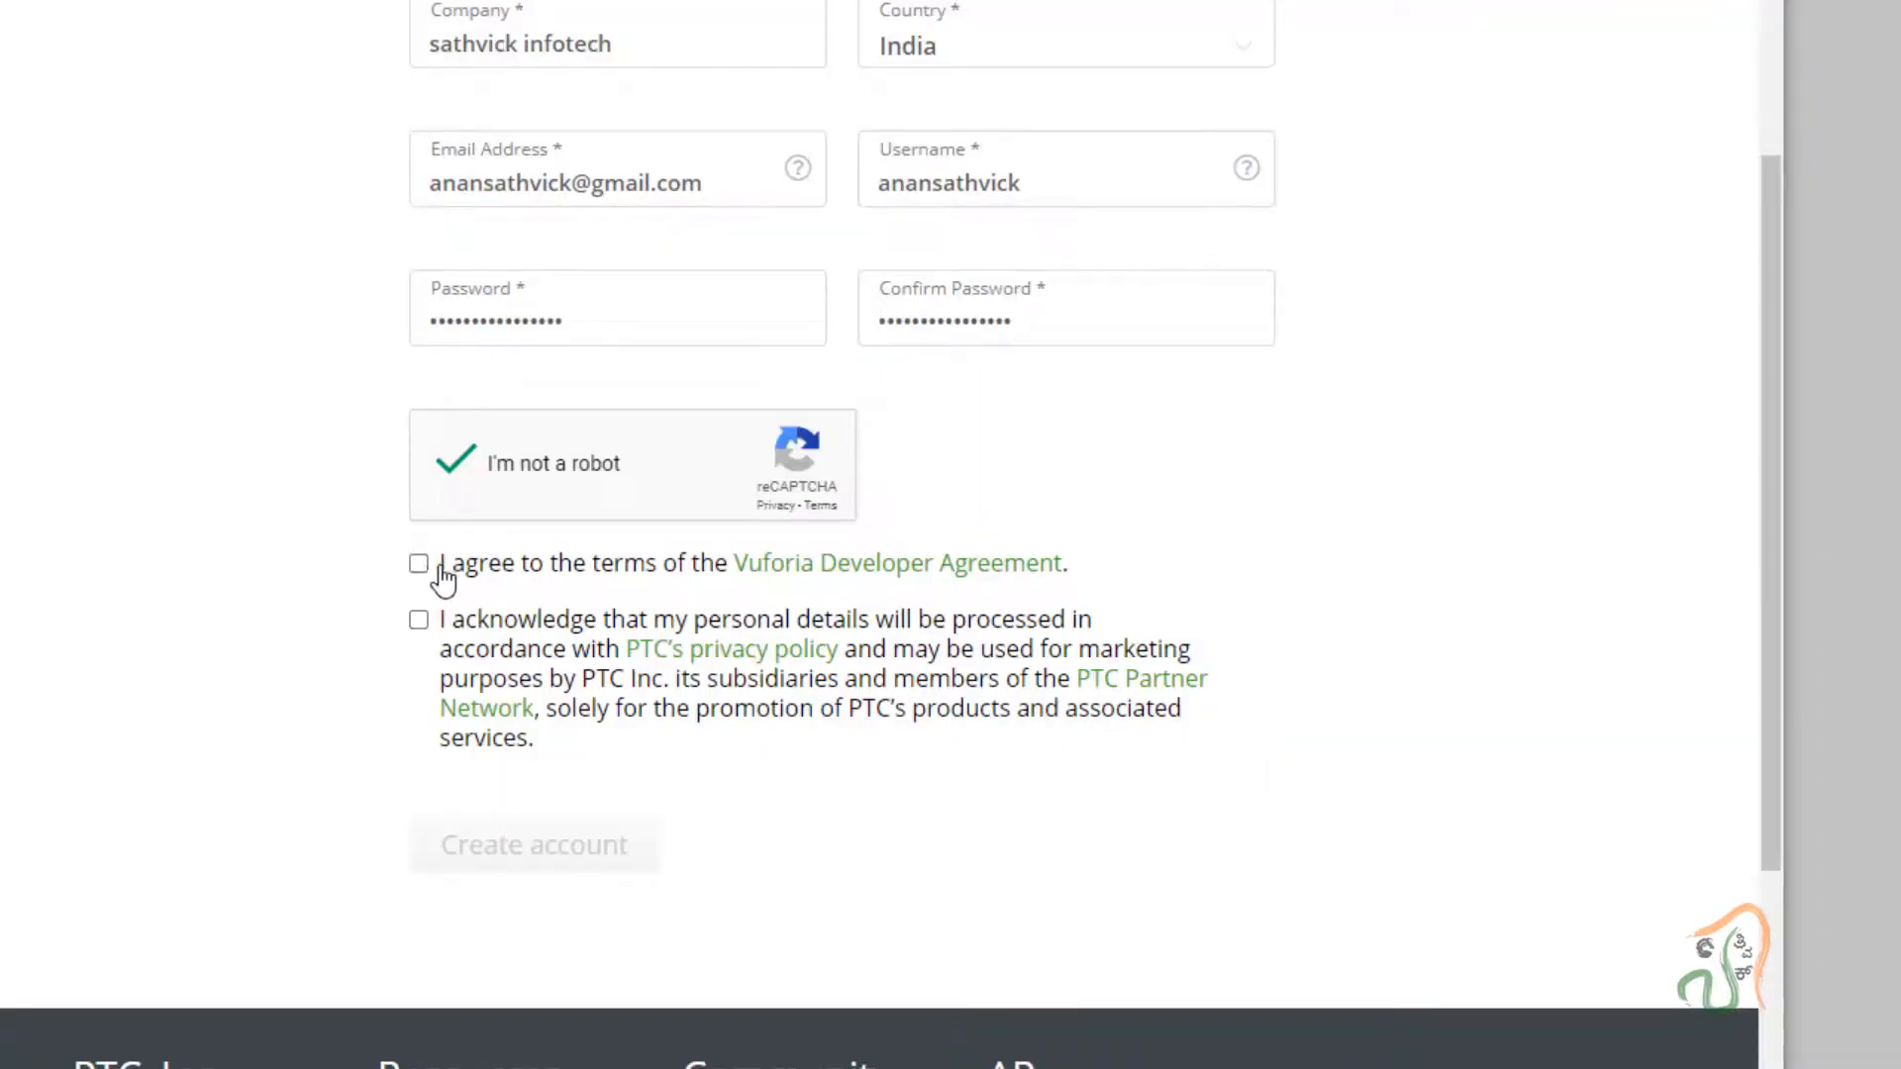
Accept the Developer Agreement and data processing terms, then create the account.
click(418, 565)
click(419, 621)
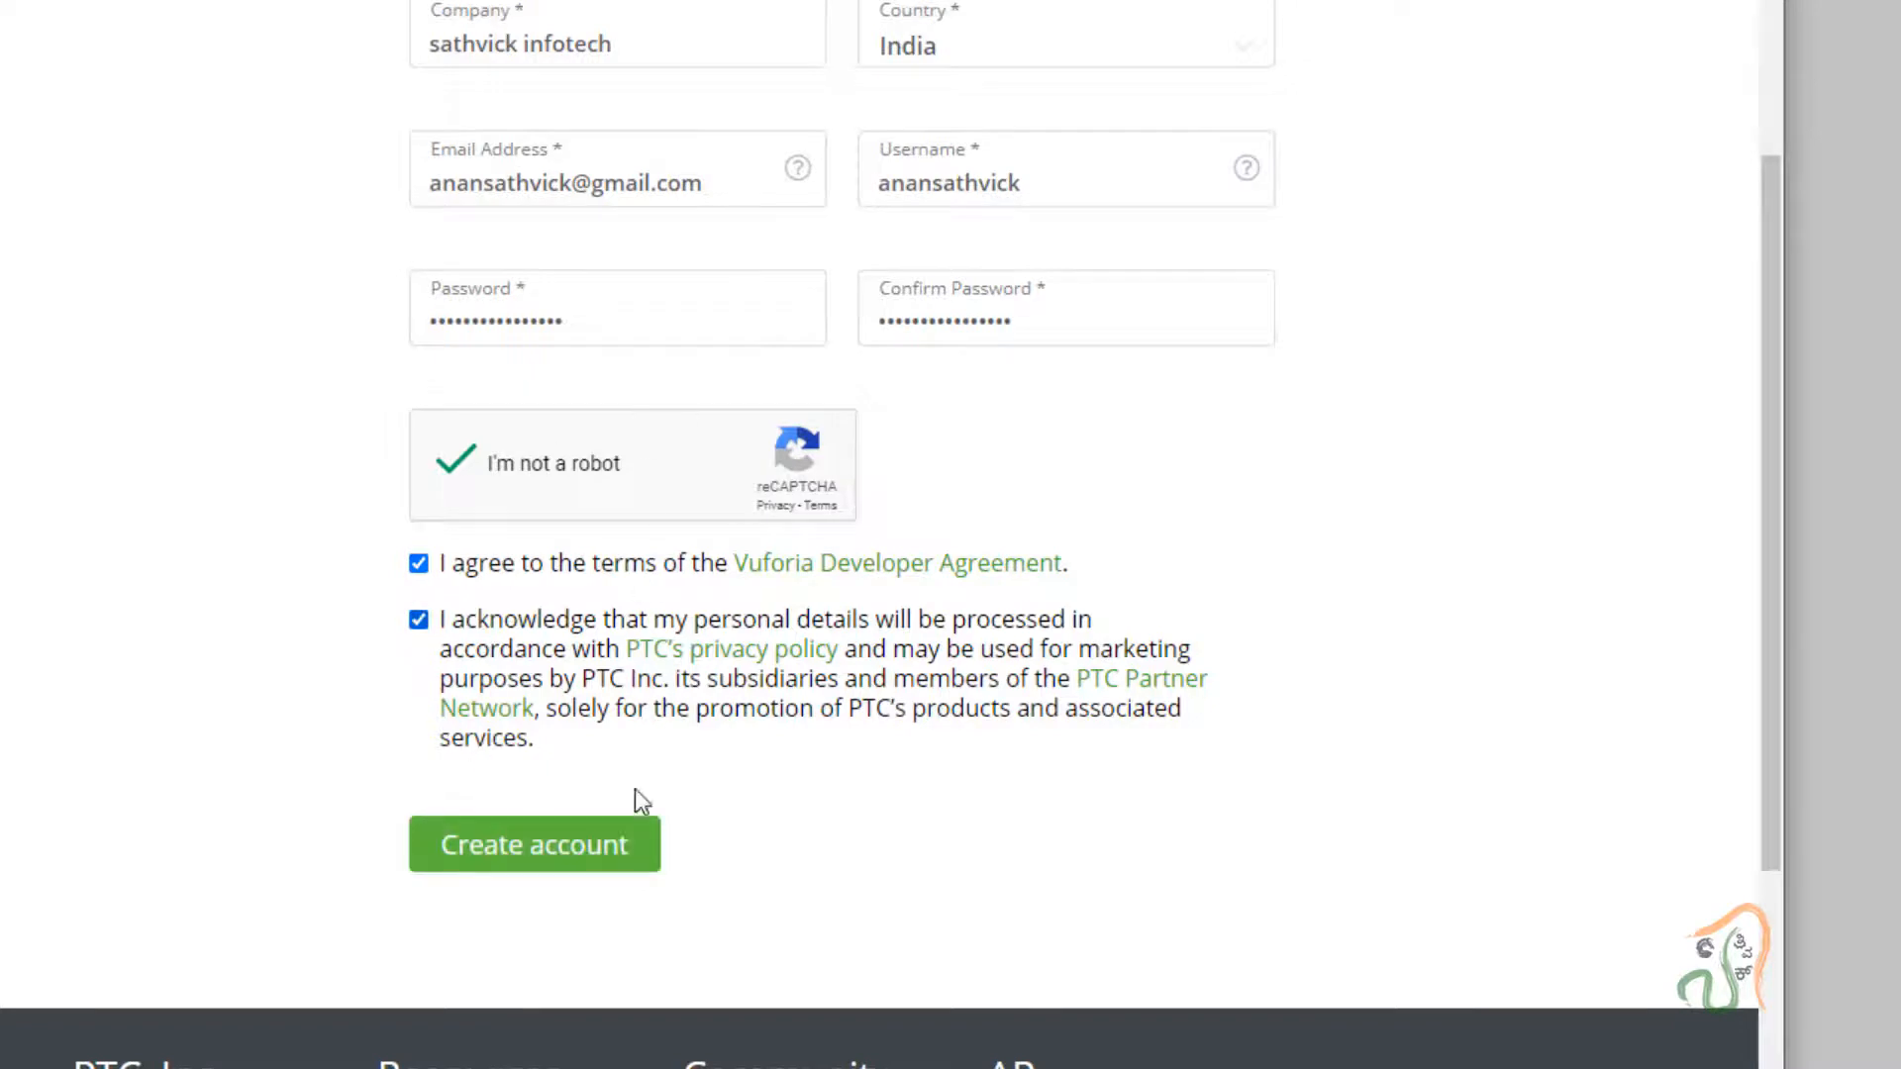
click(533, 846)
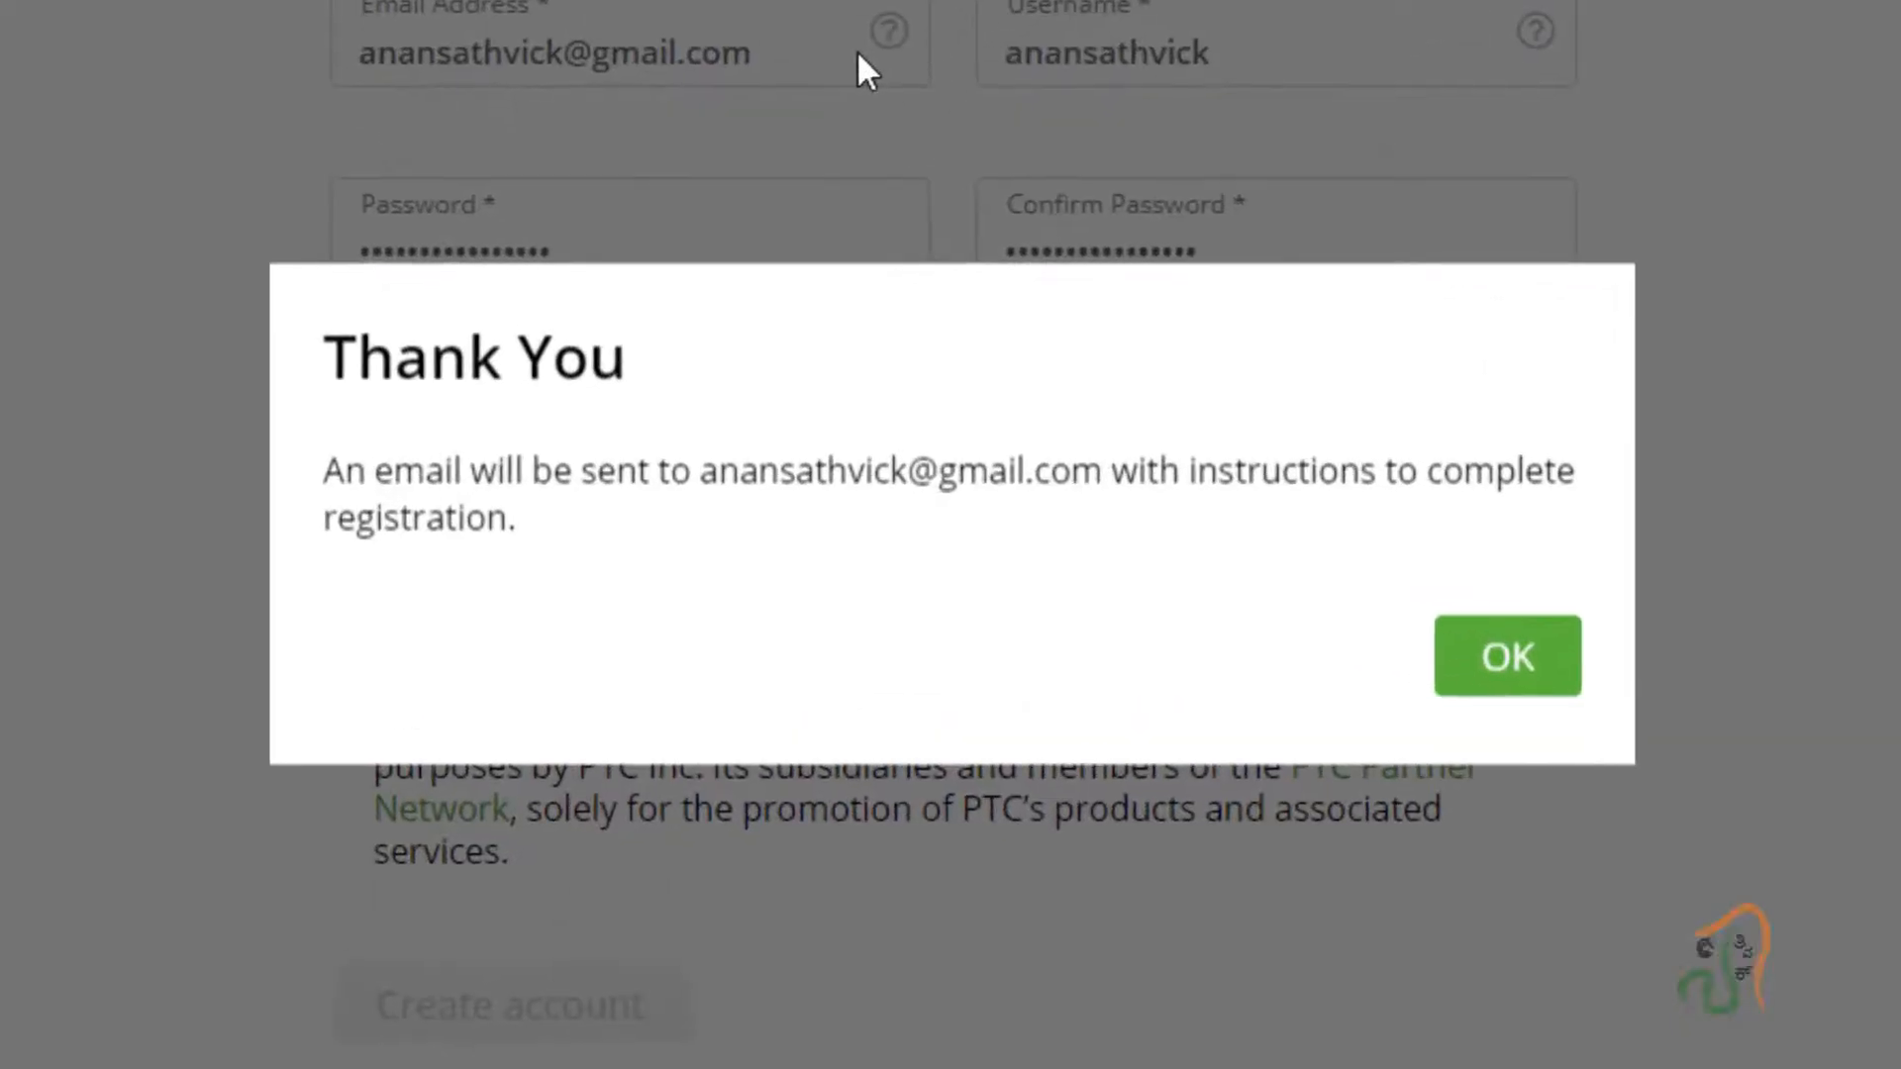
Open the 'Registration for Vuforia Developer Portal' email in Gmail and follow its activation link.
click(1509, 673)
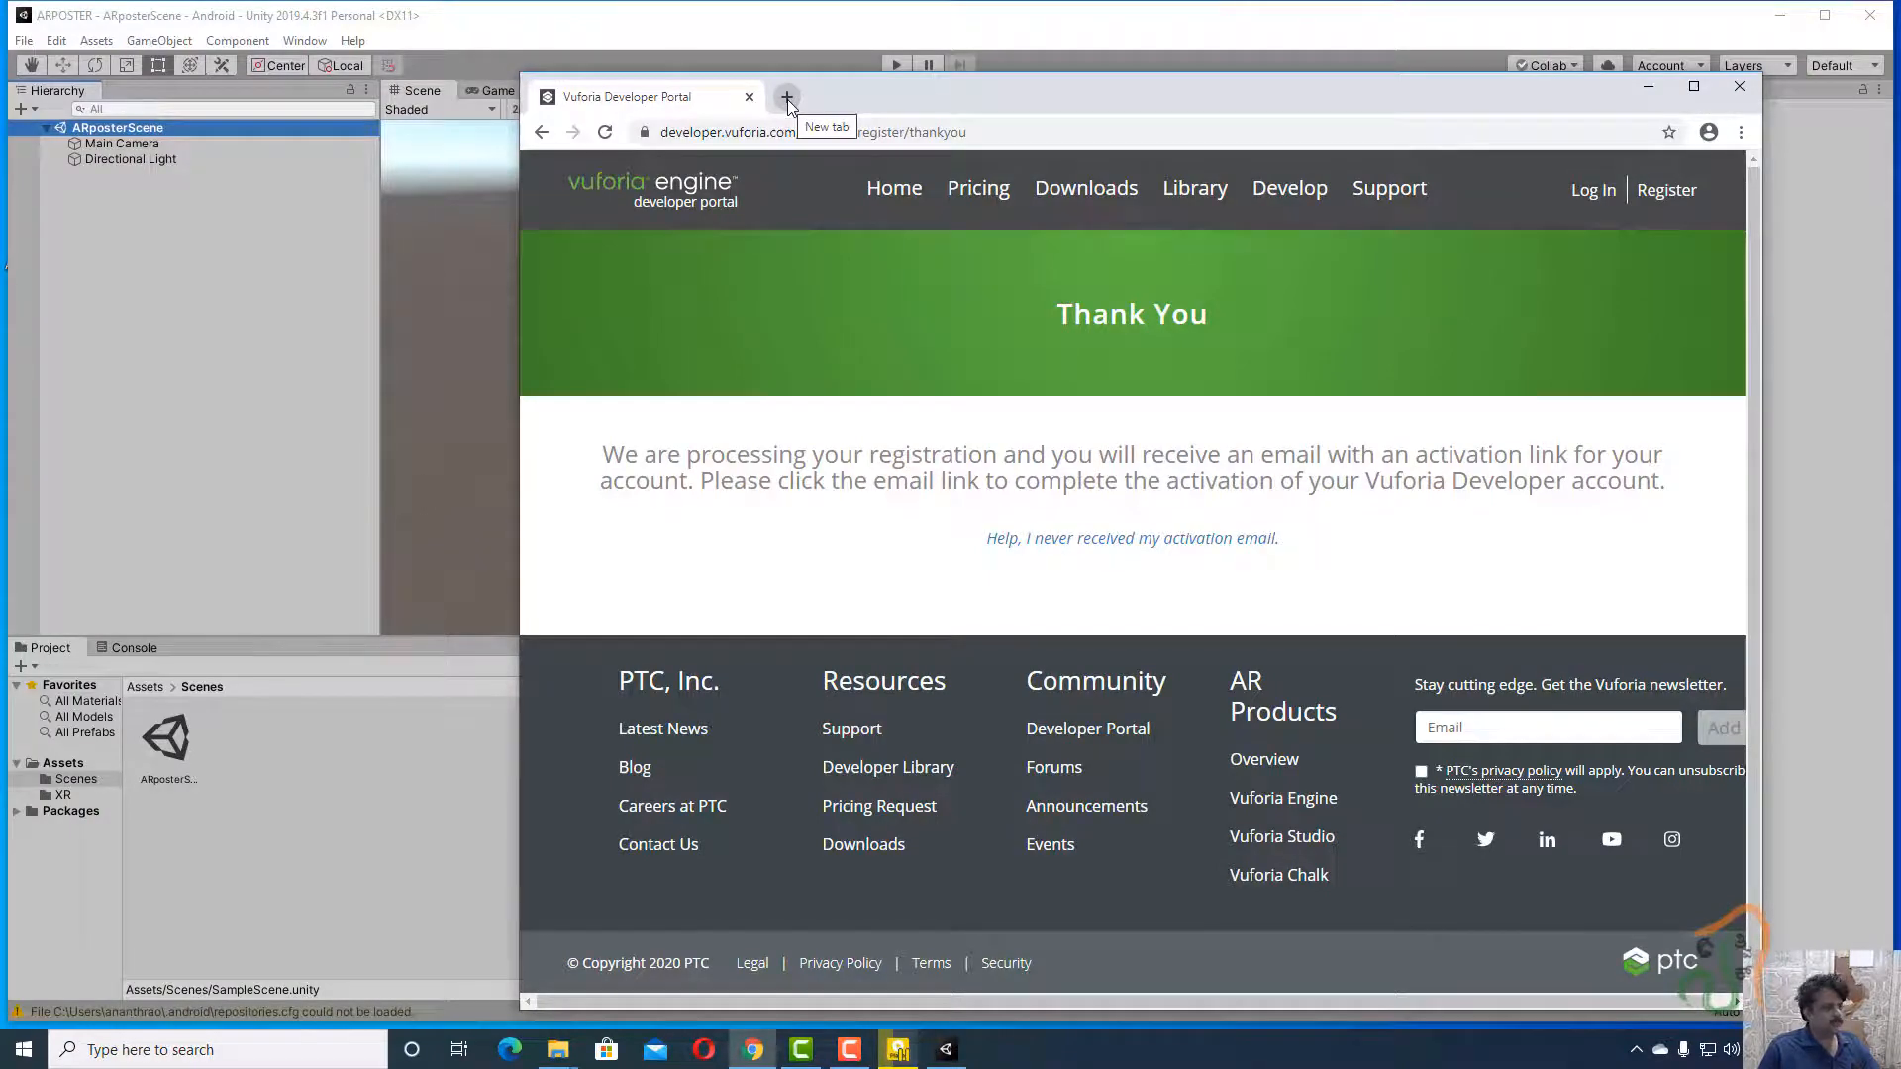
click(787, 97)
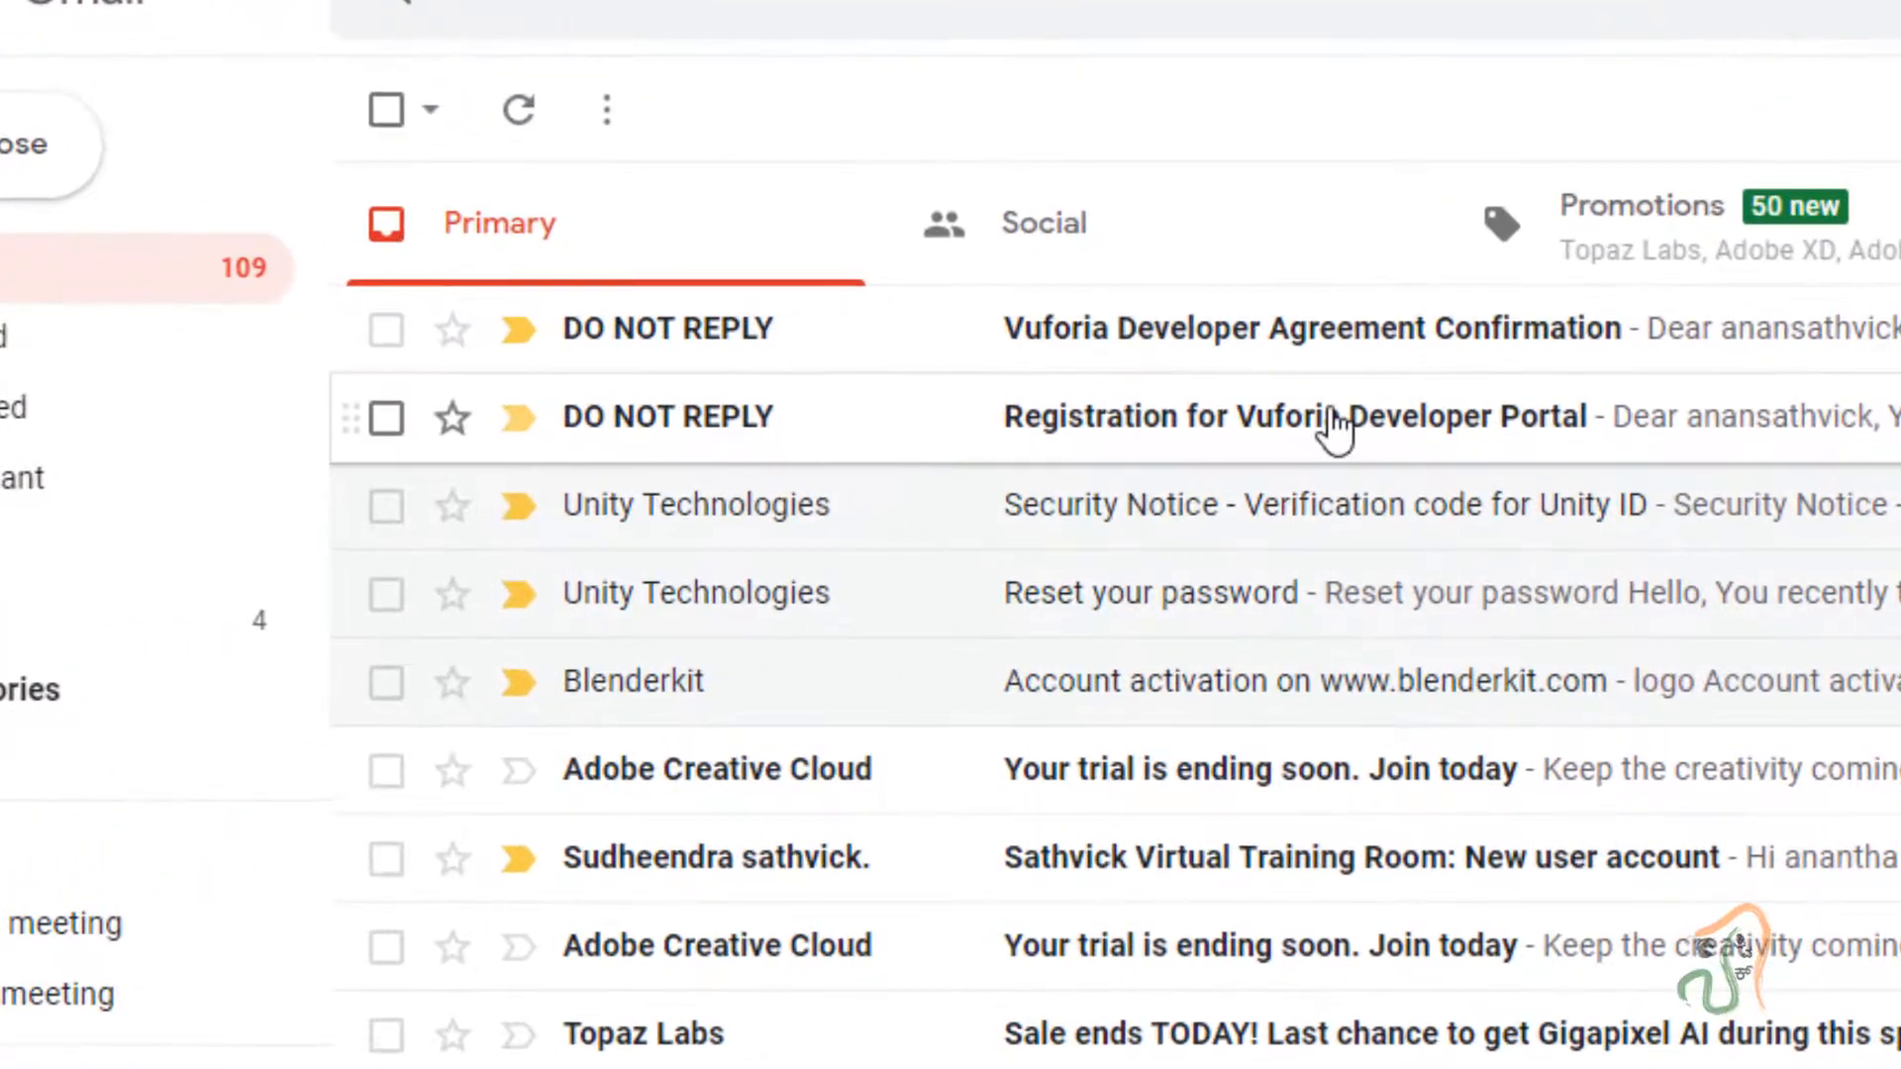
click(681, 436)
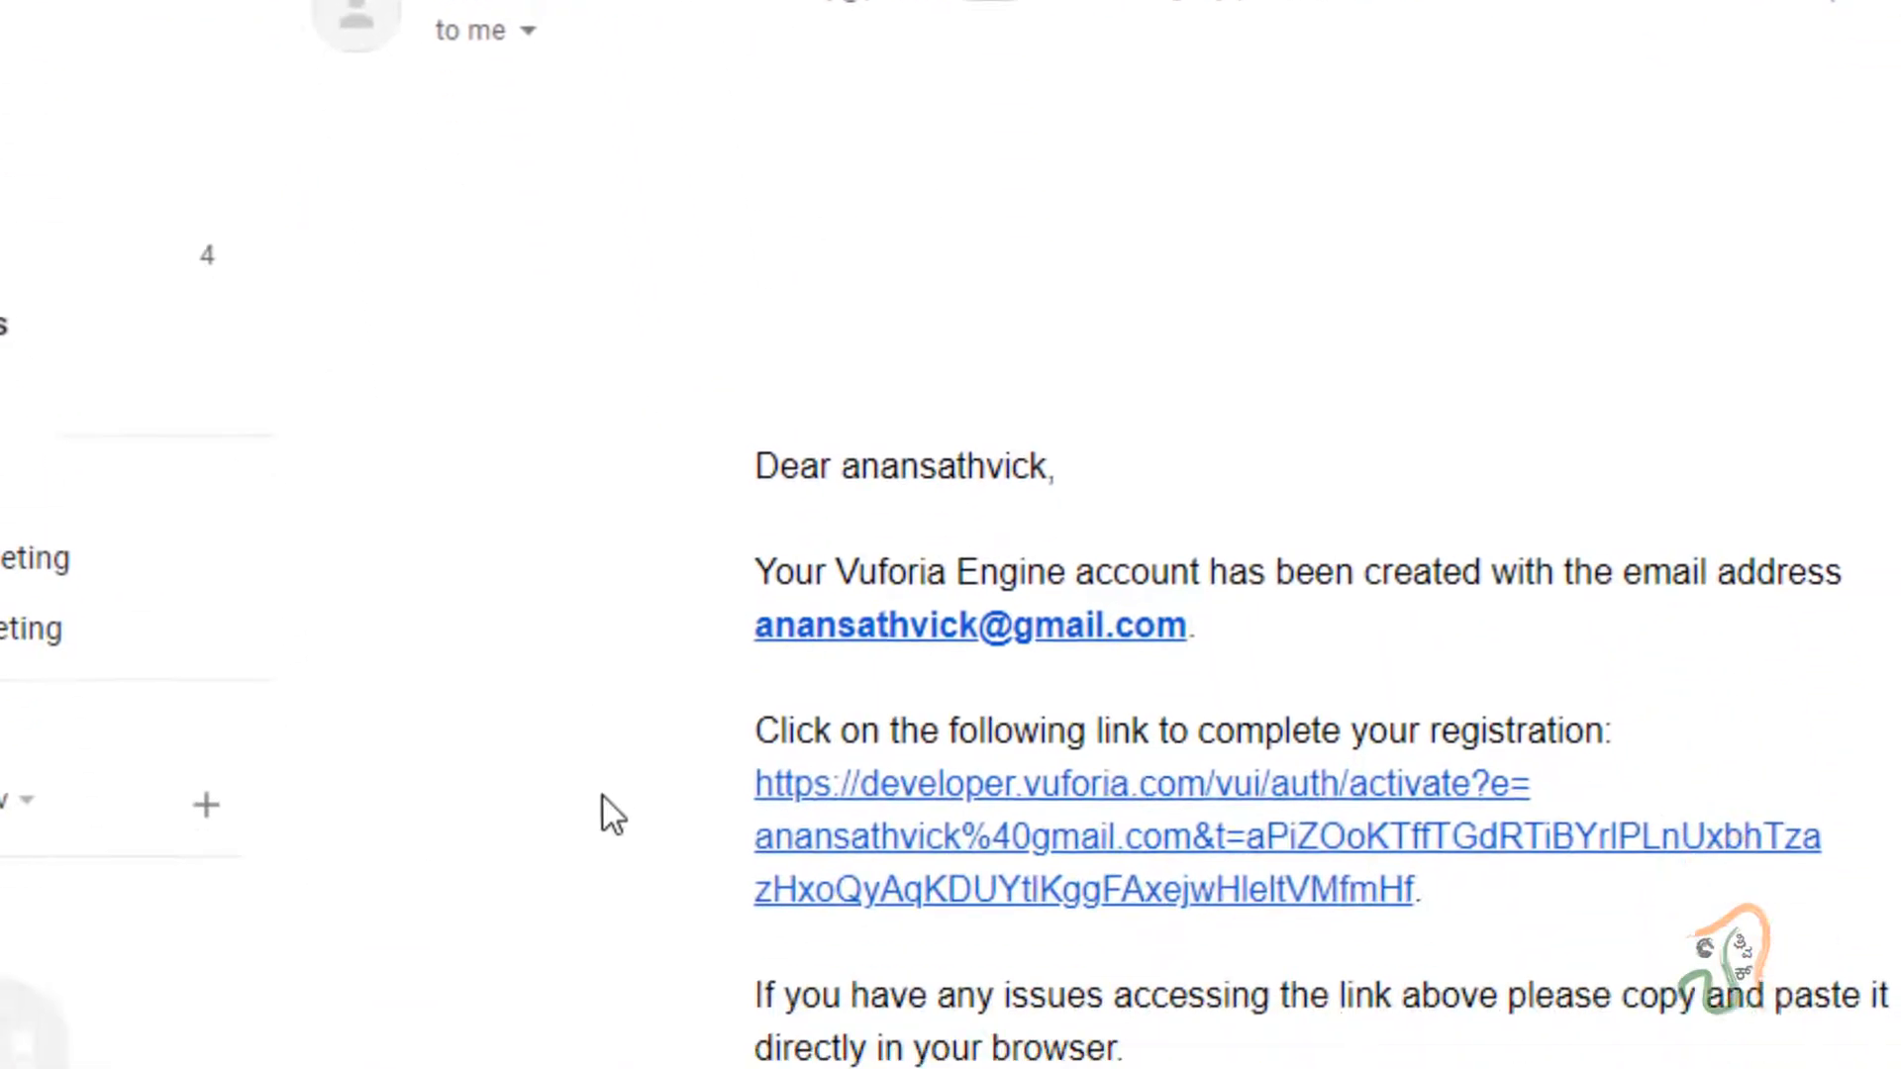
scroll(607, 811, down, 3)
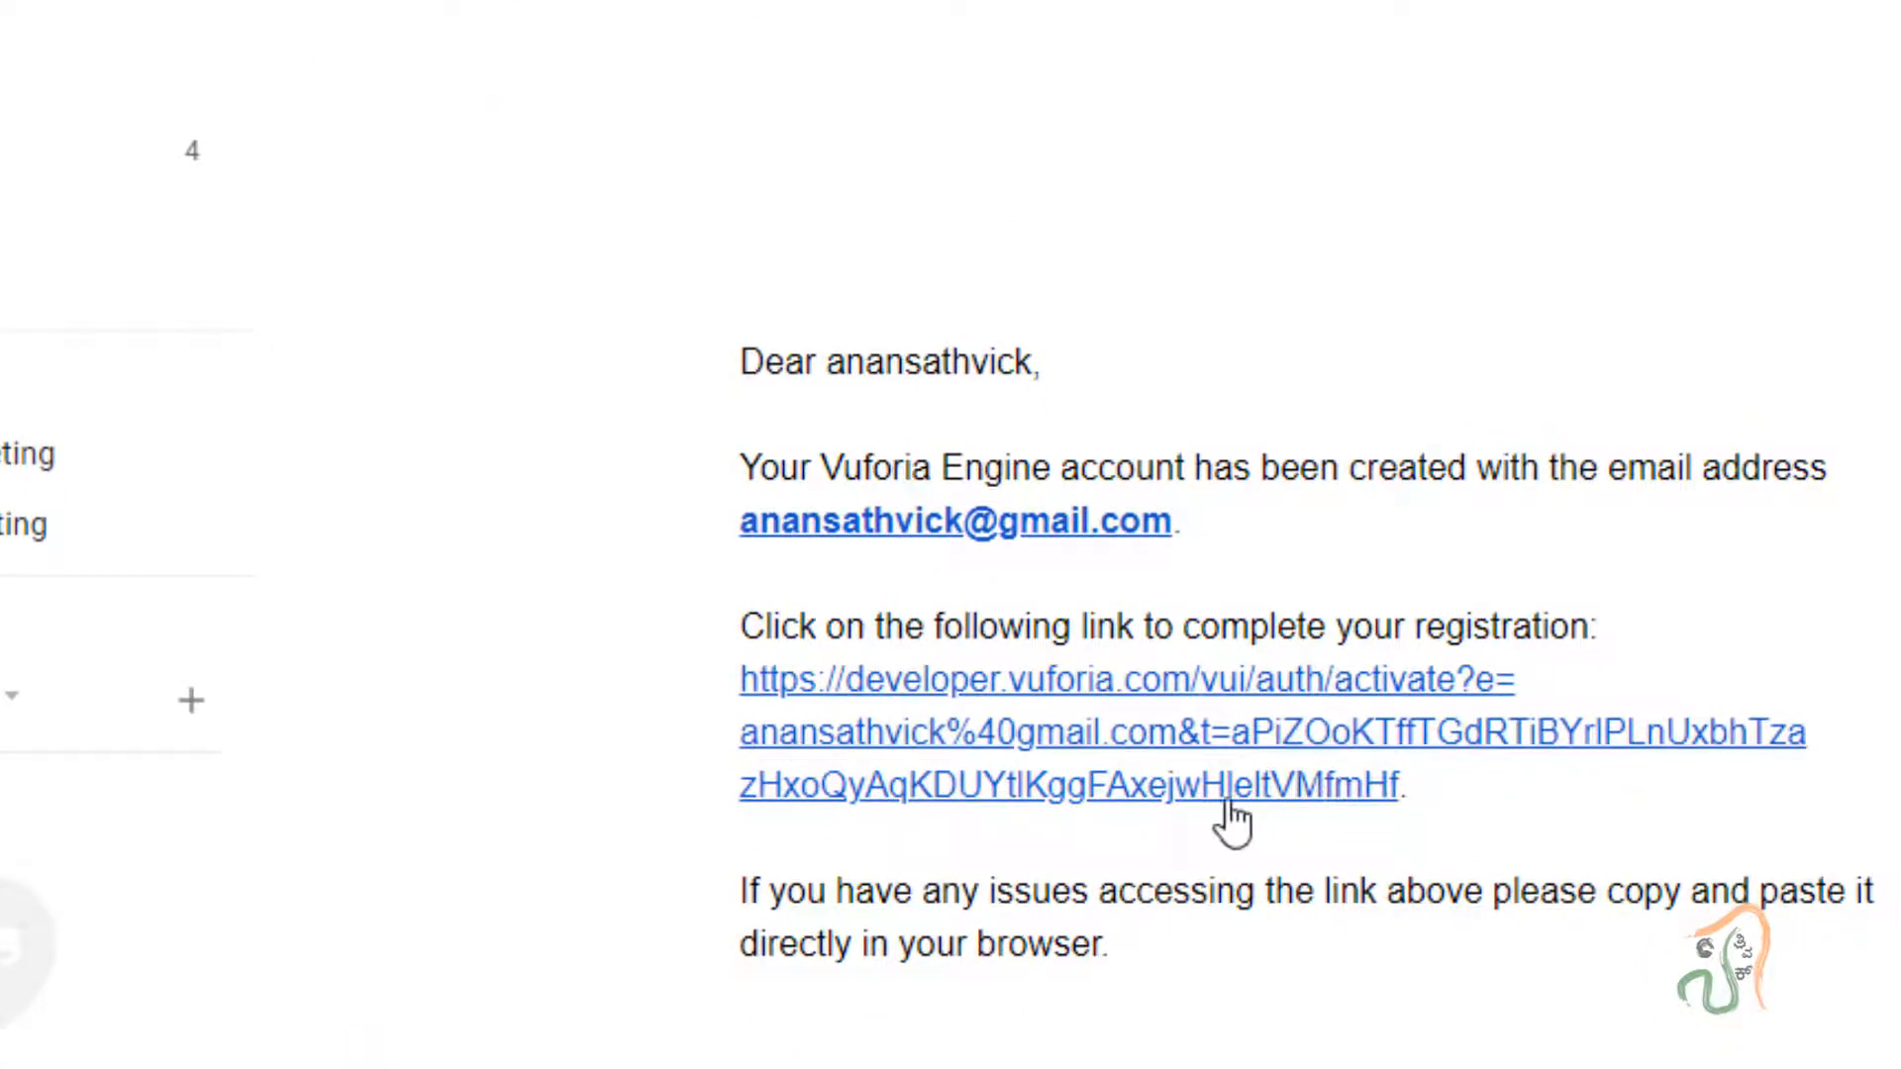
click(1073, 730)
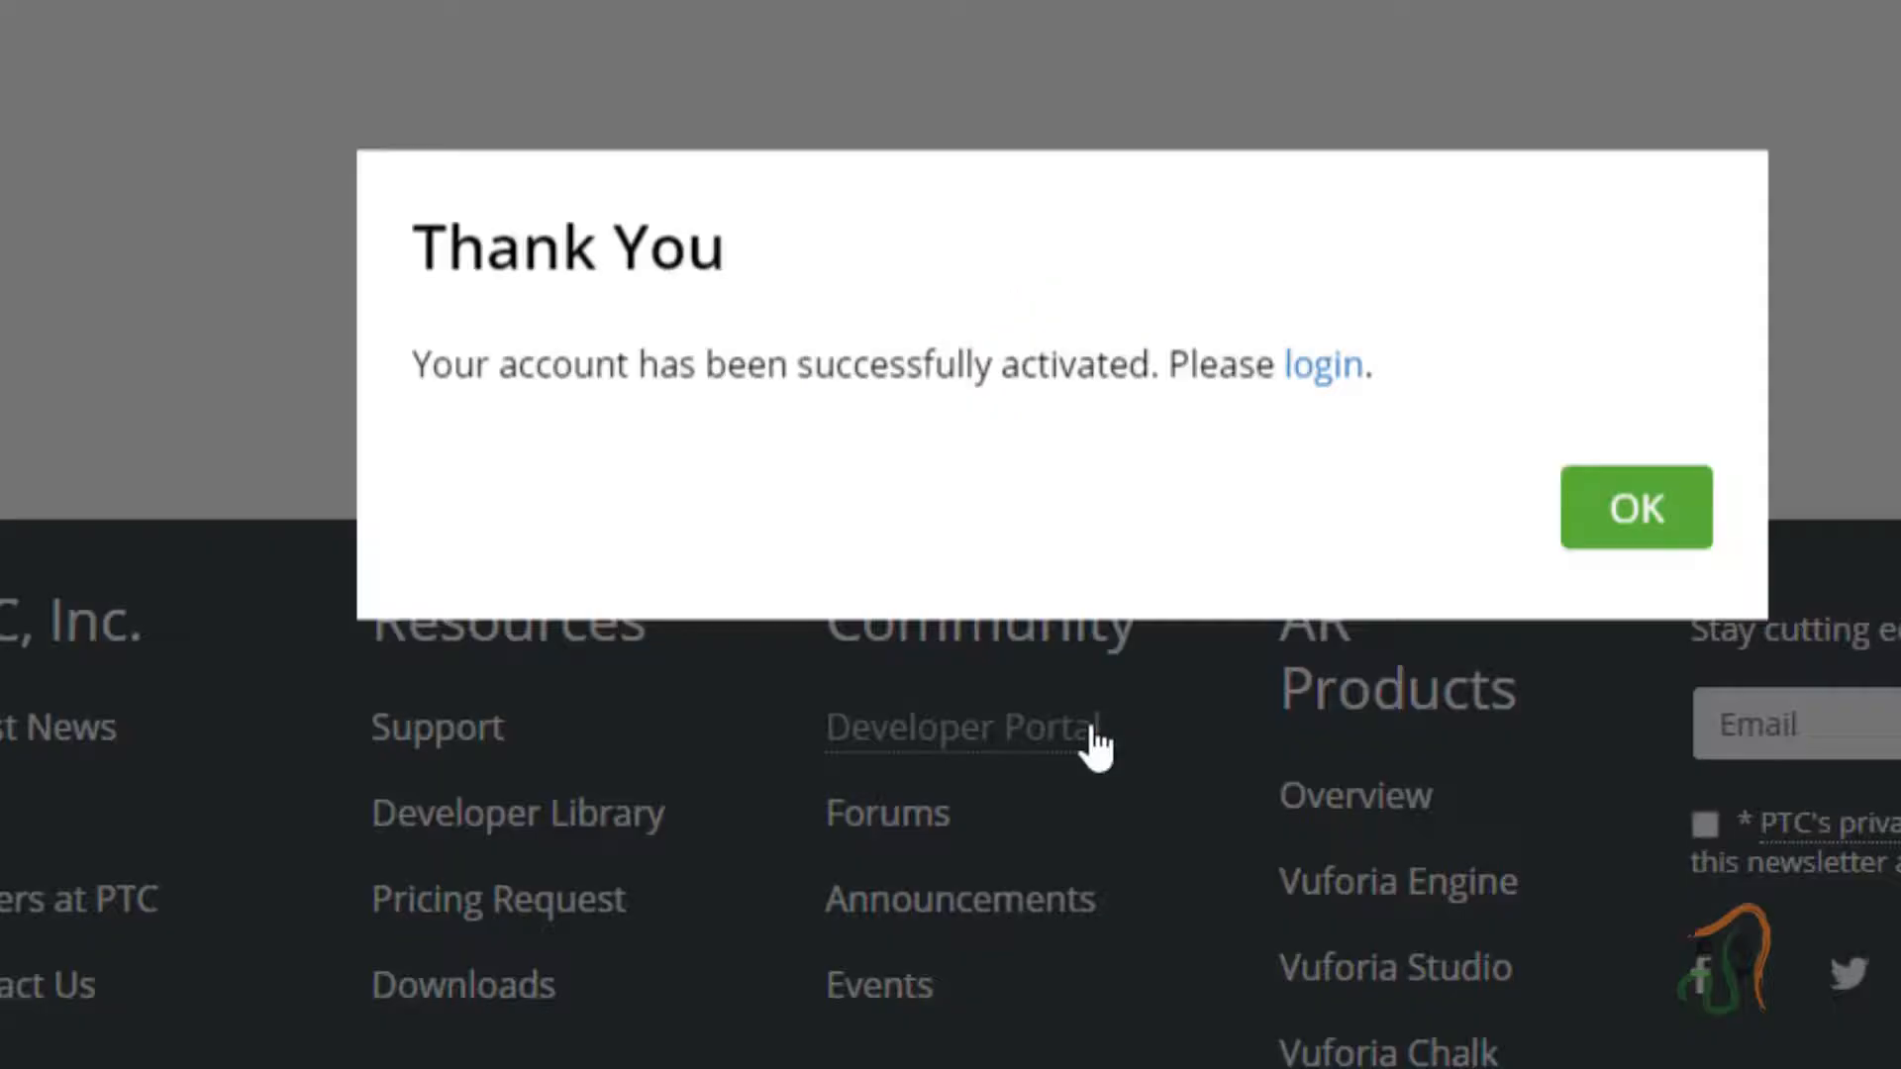
click(1613, 521)
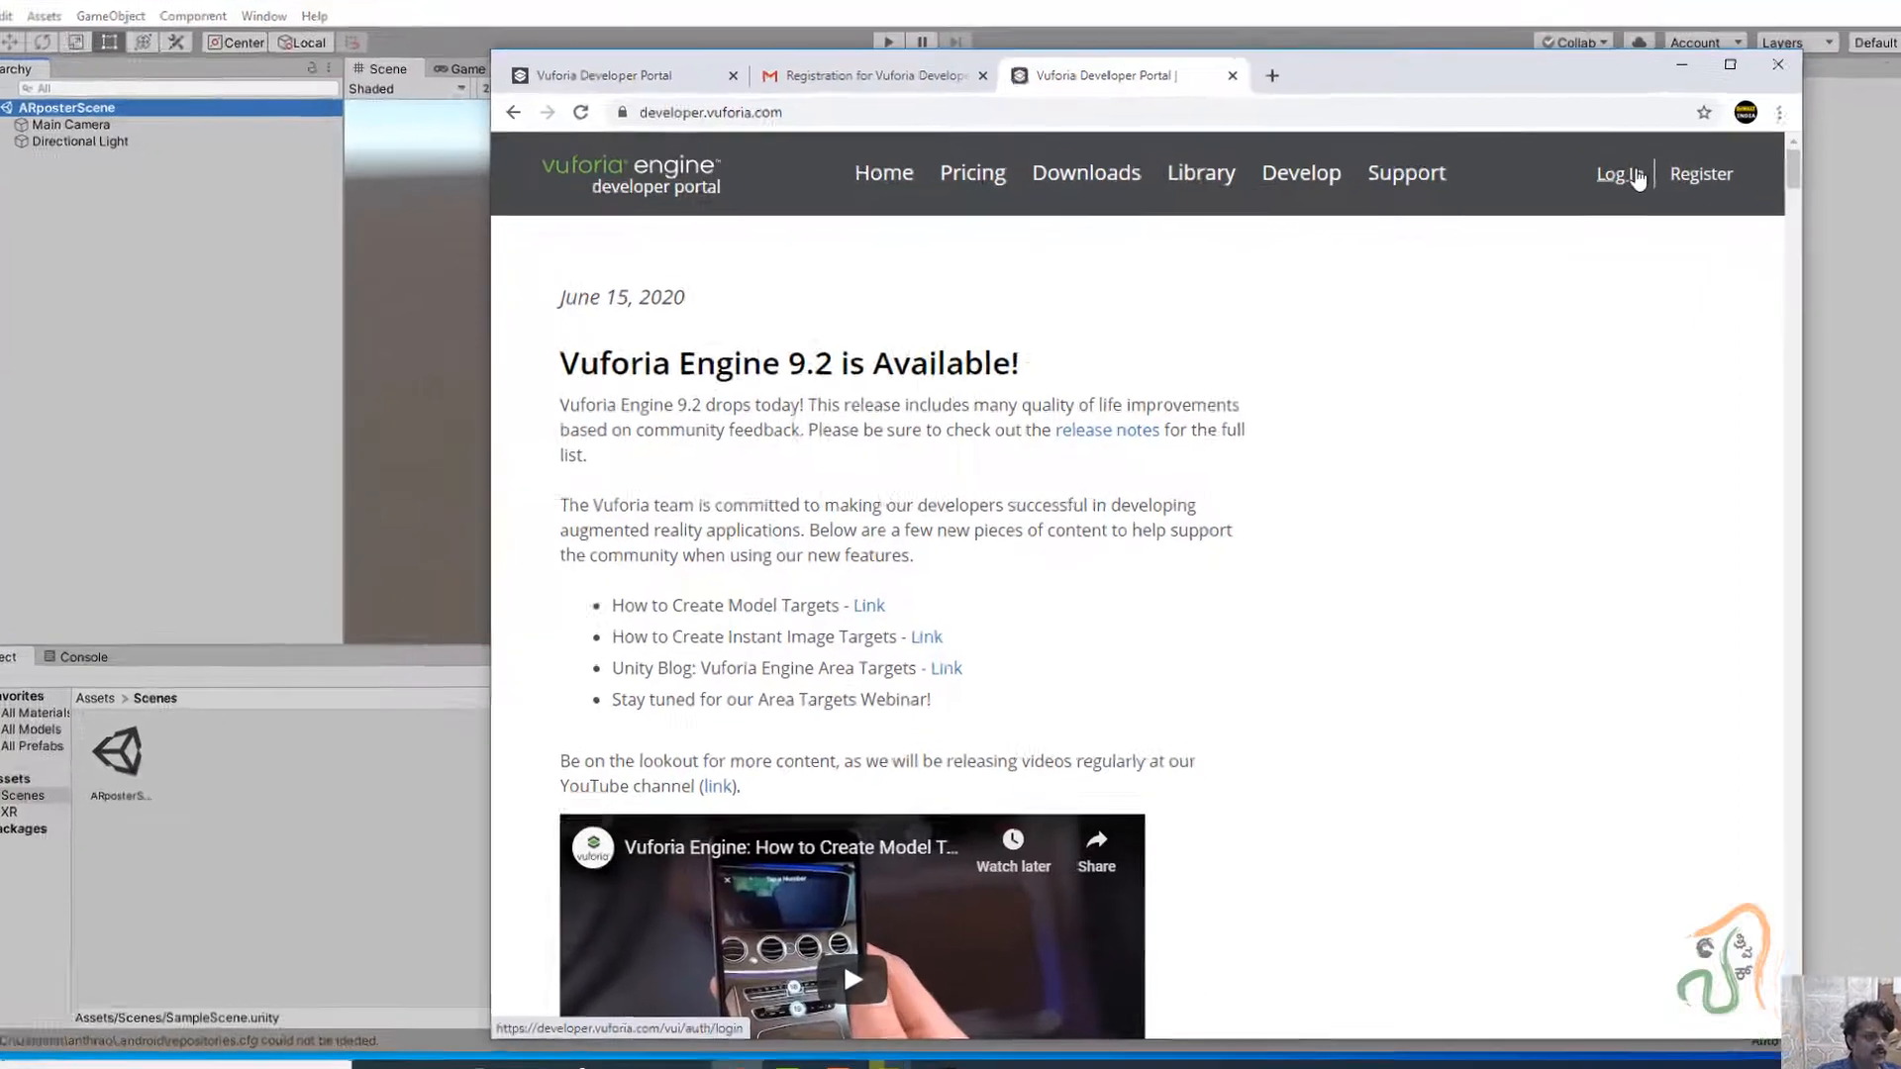
Log in to the Vuforia Developer Portal with the account e-mail and password.
click(1589, 191)
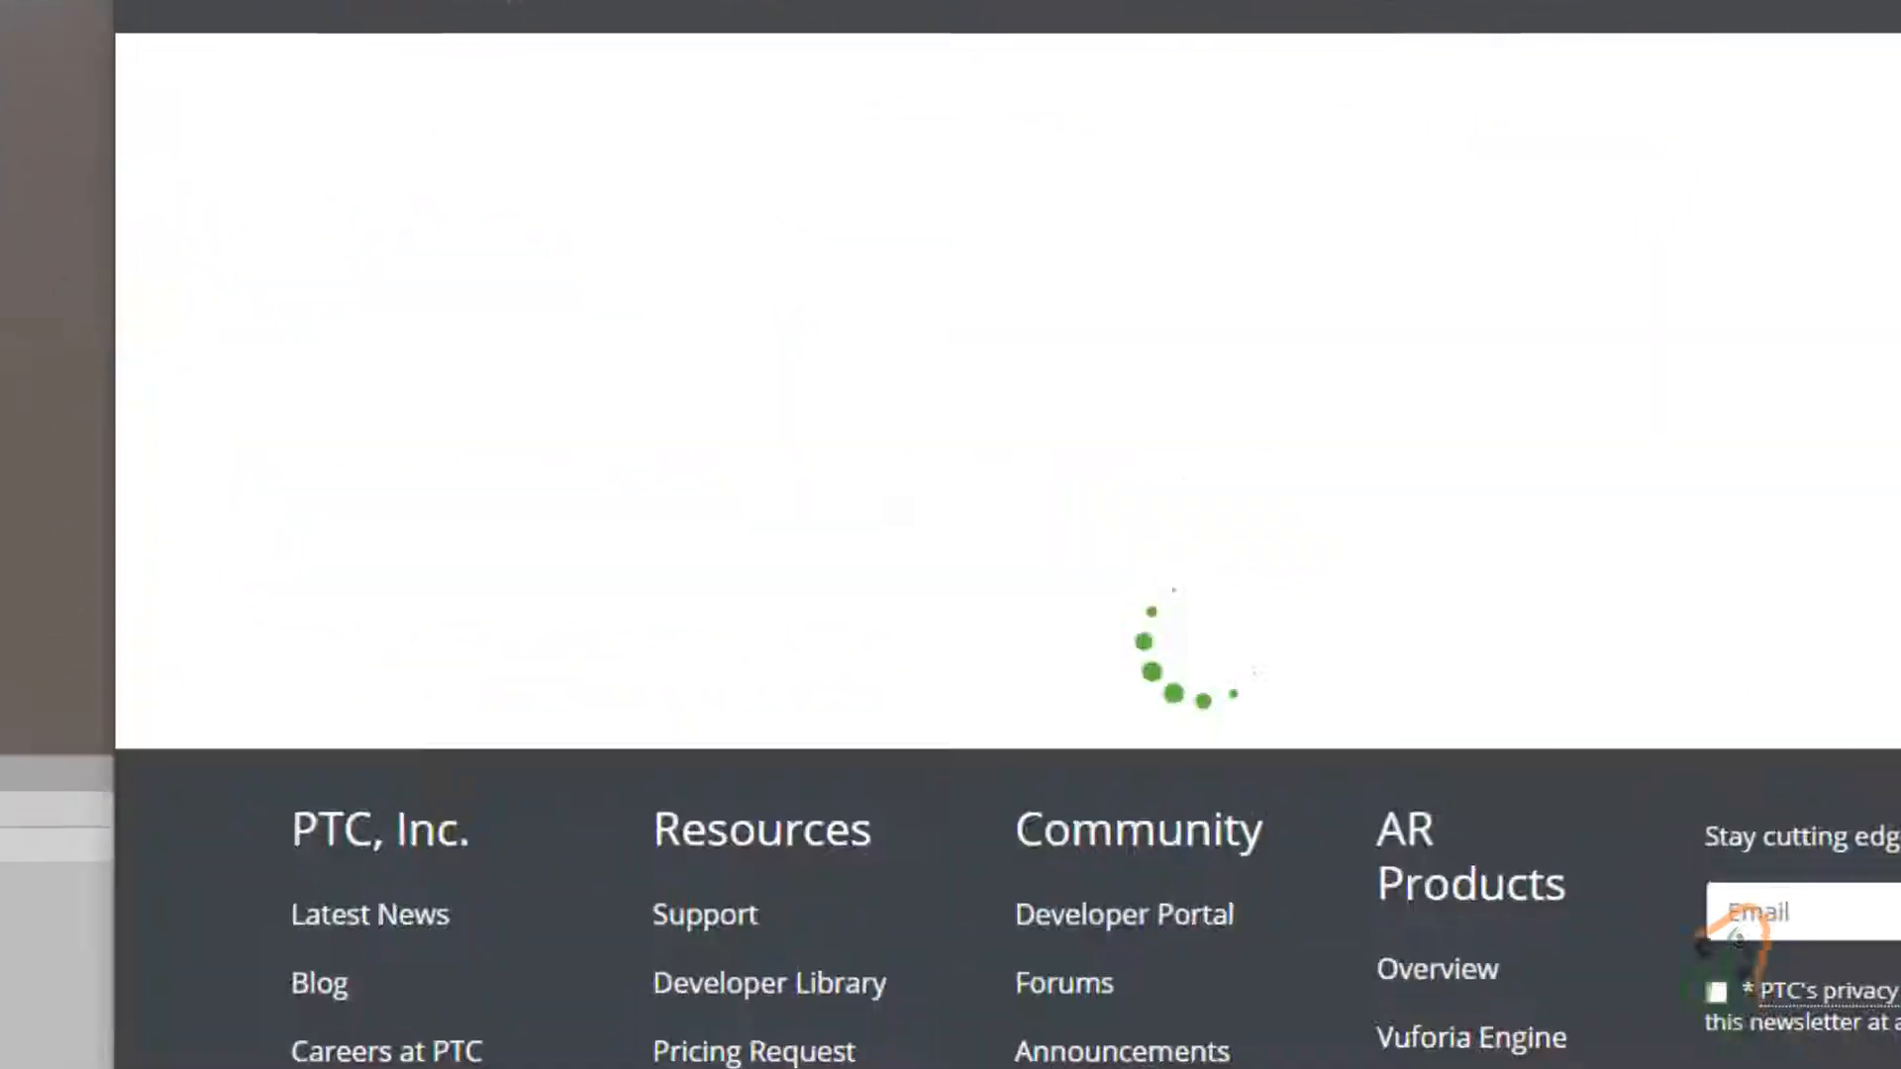
click(1165, 435)
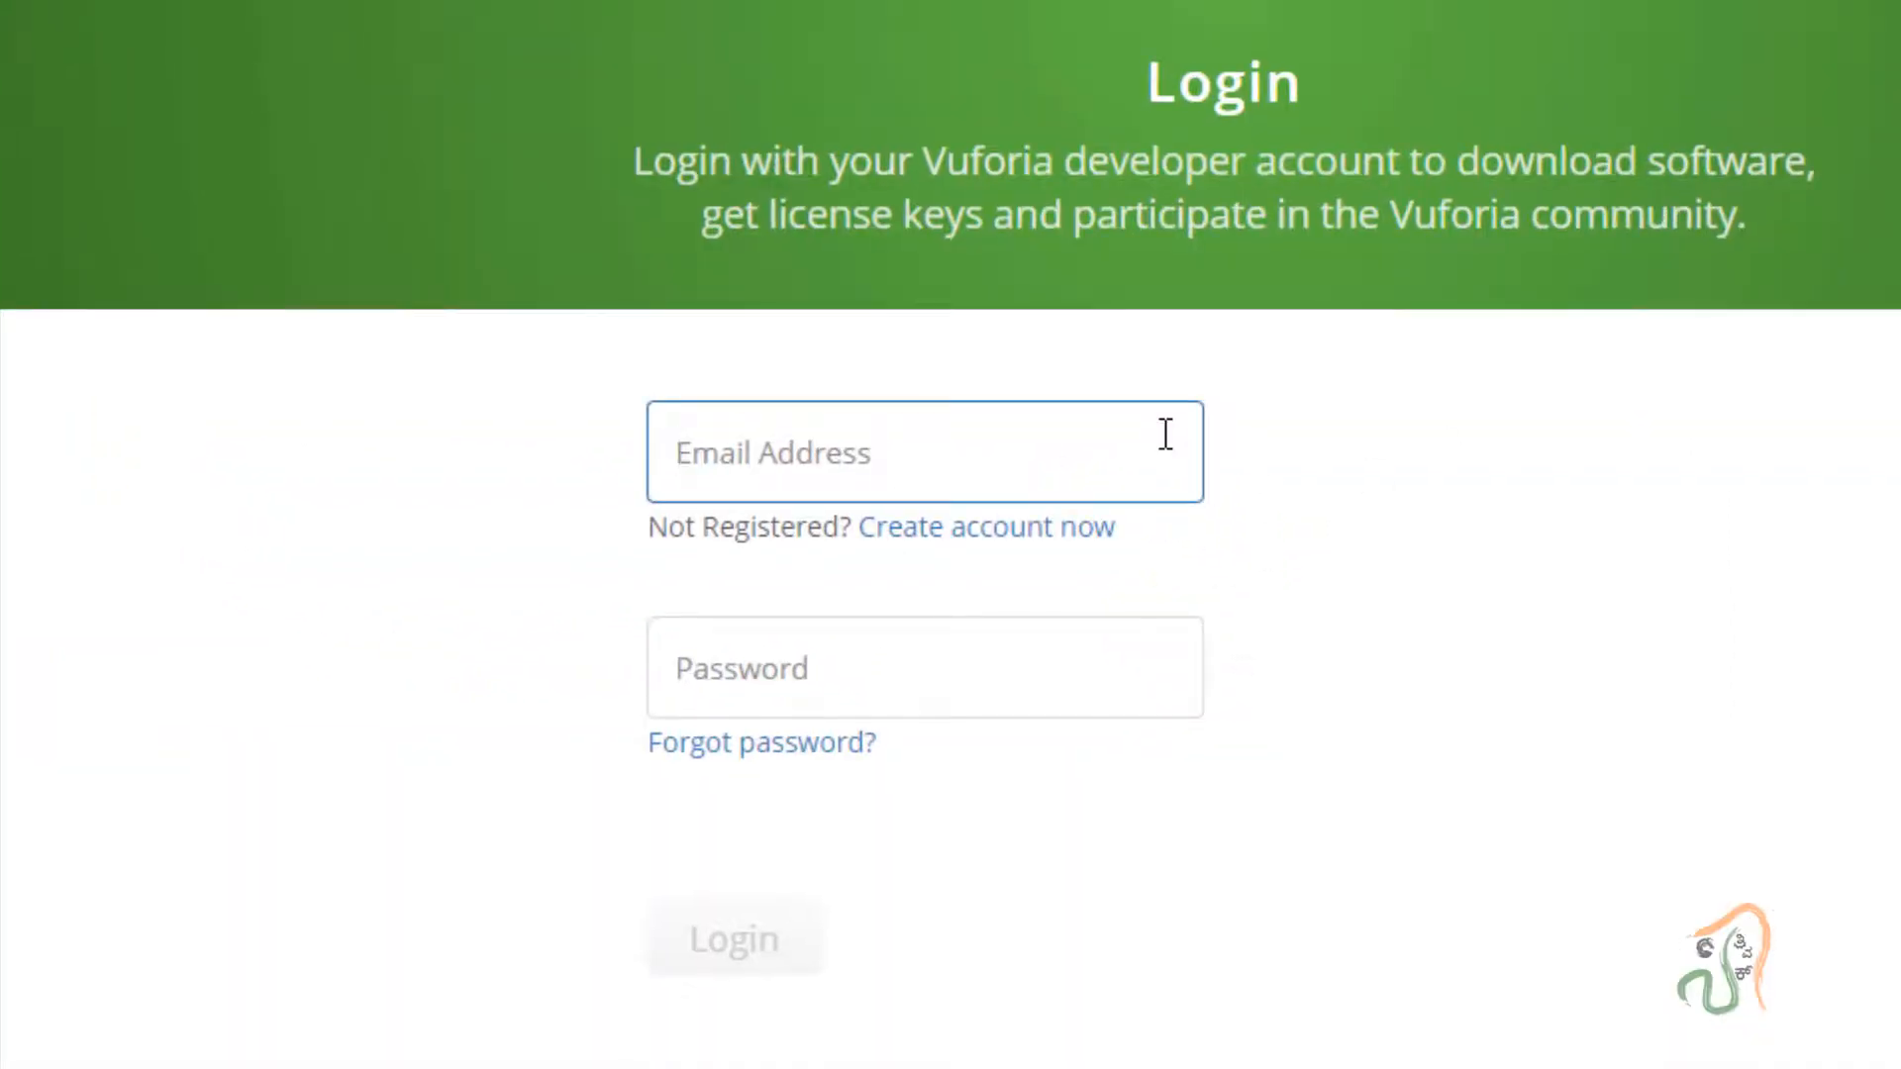
text(ANAN)
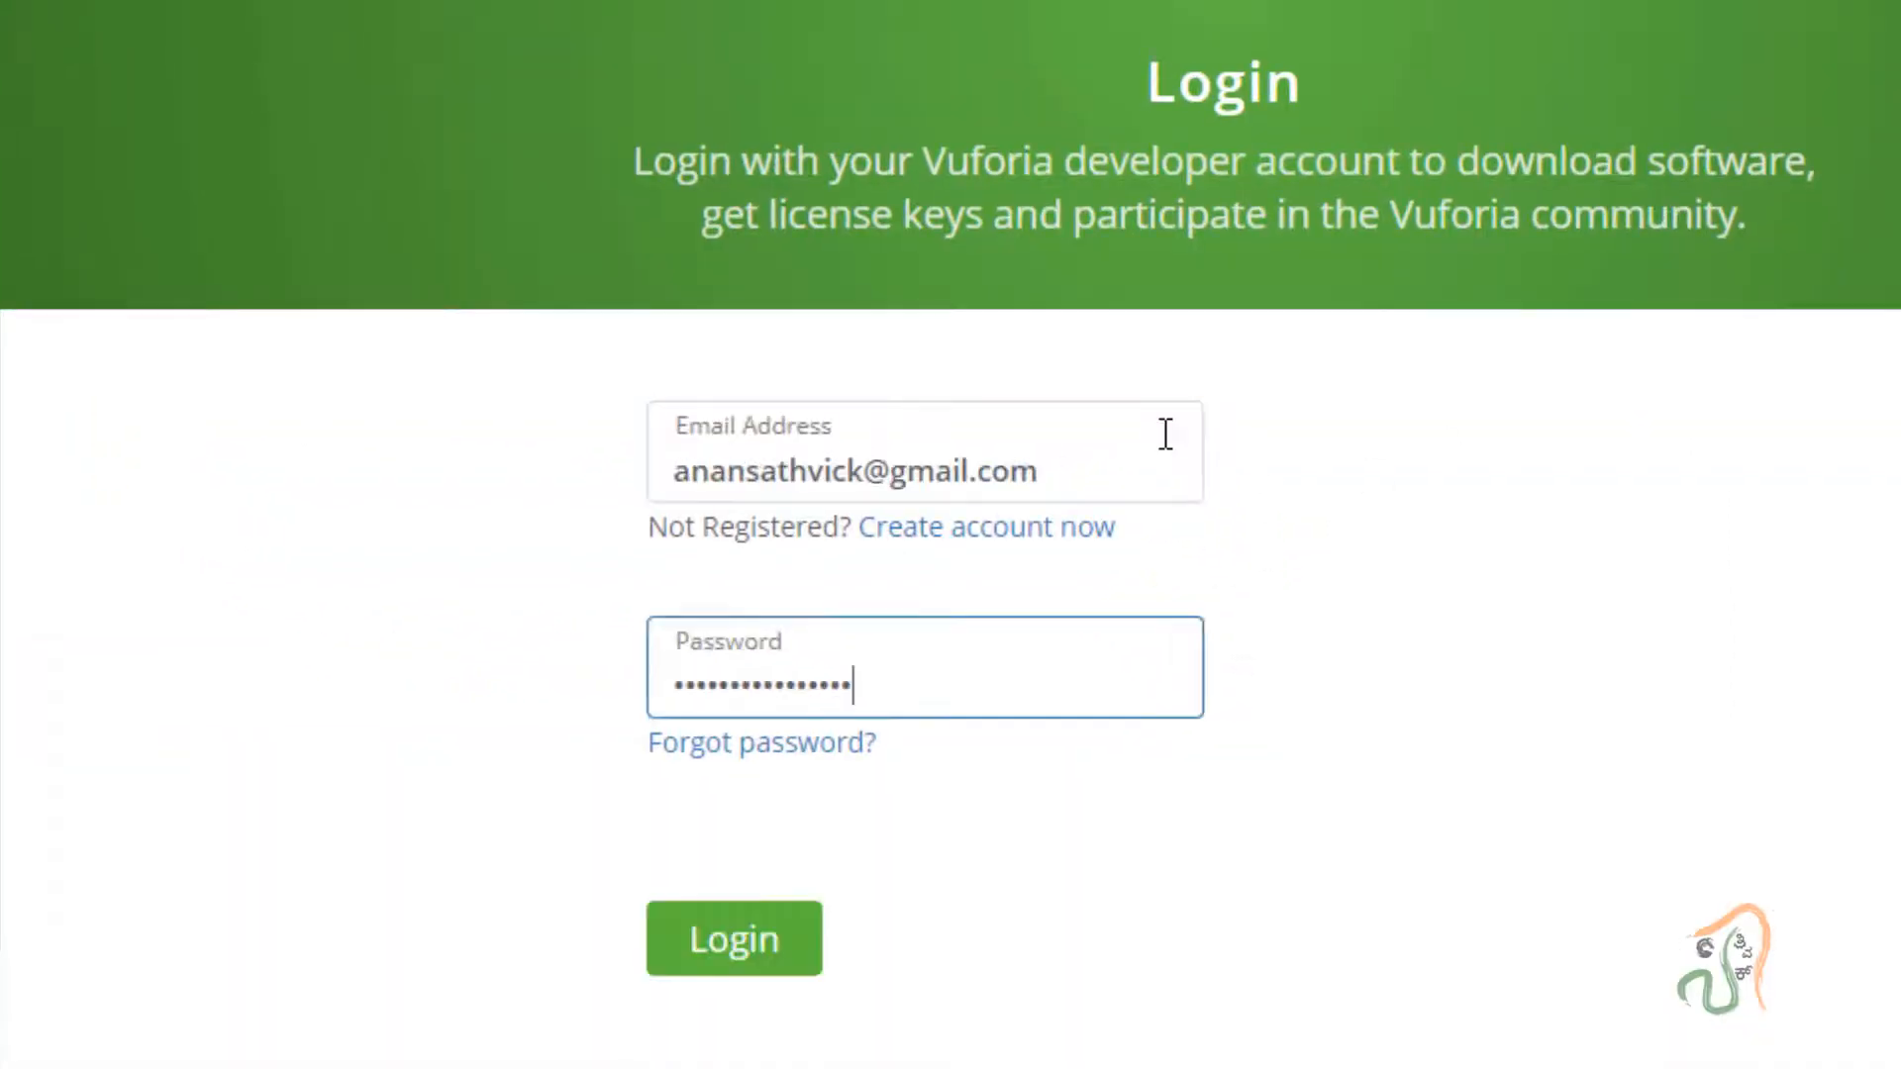
click(679, 952)
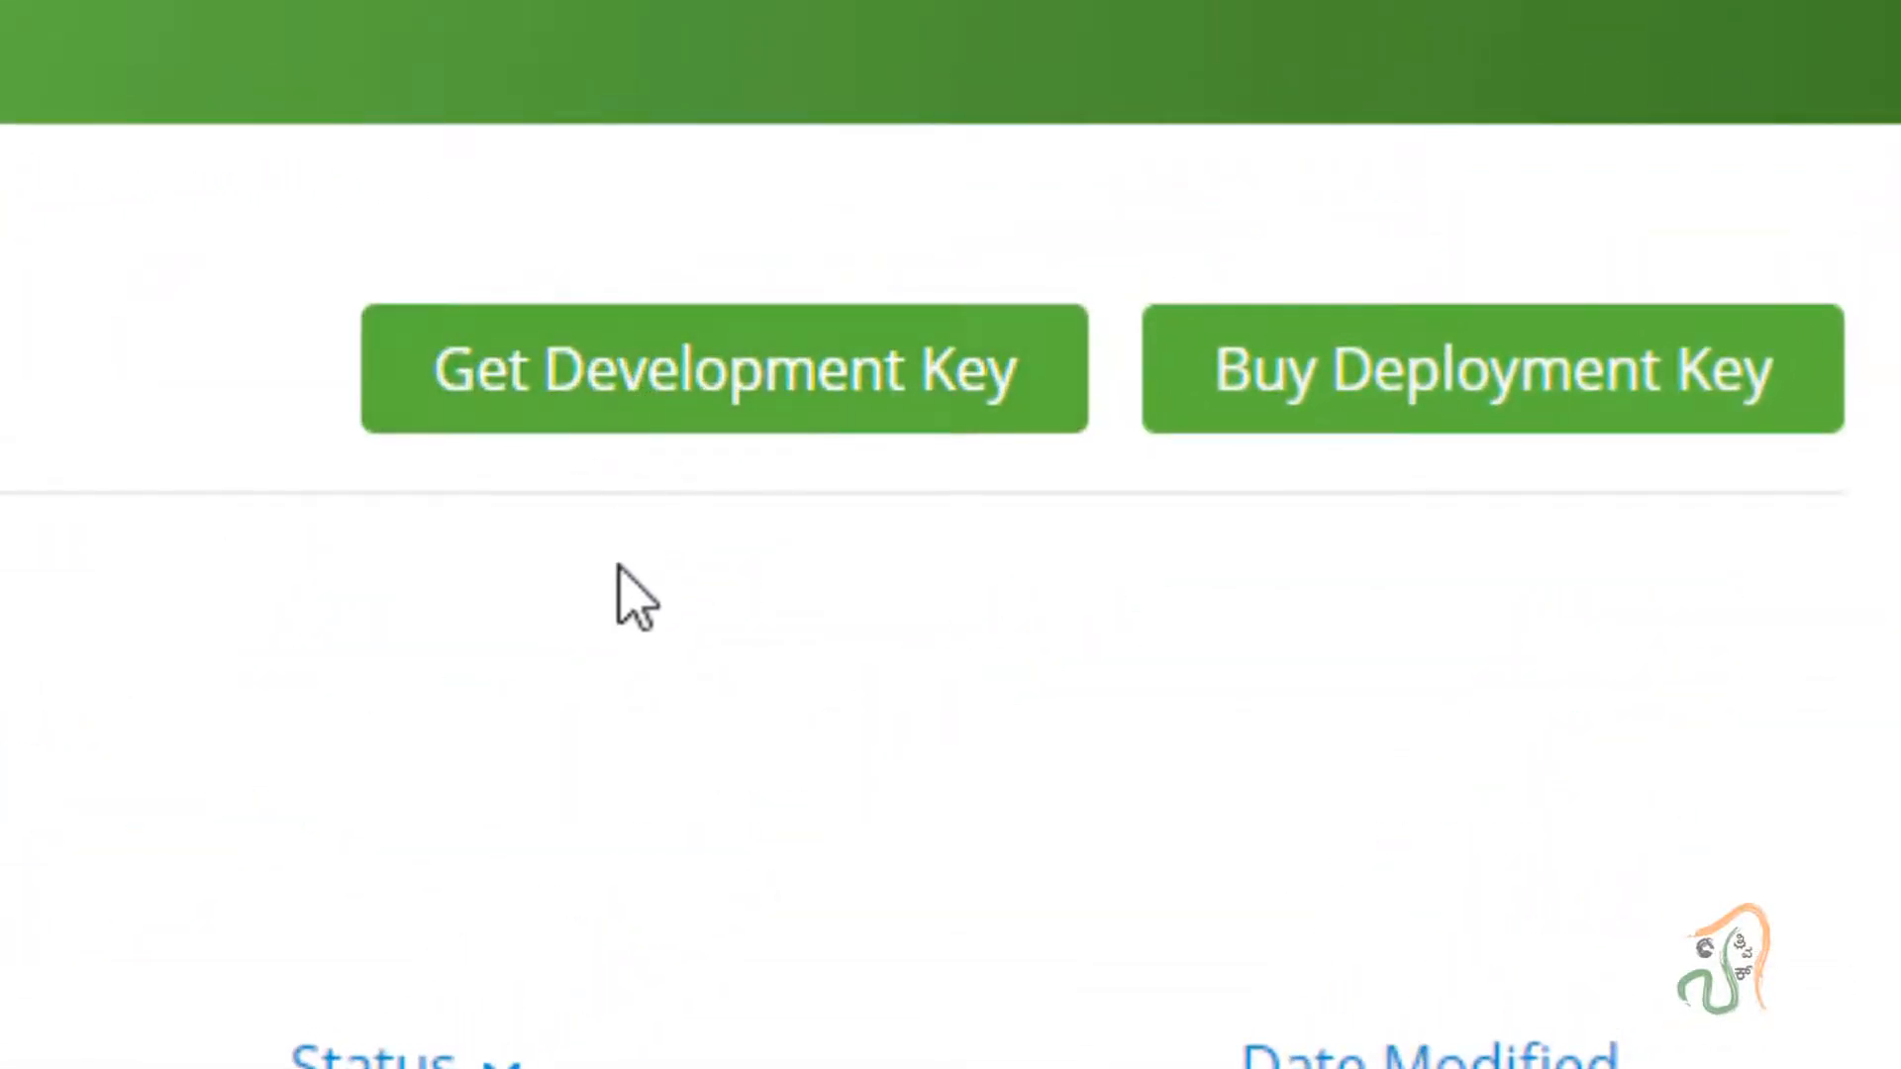
Request a Development Key named ARposter, accept its terms and confirm.
click(848, 390)
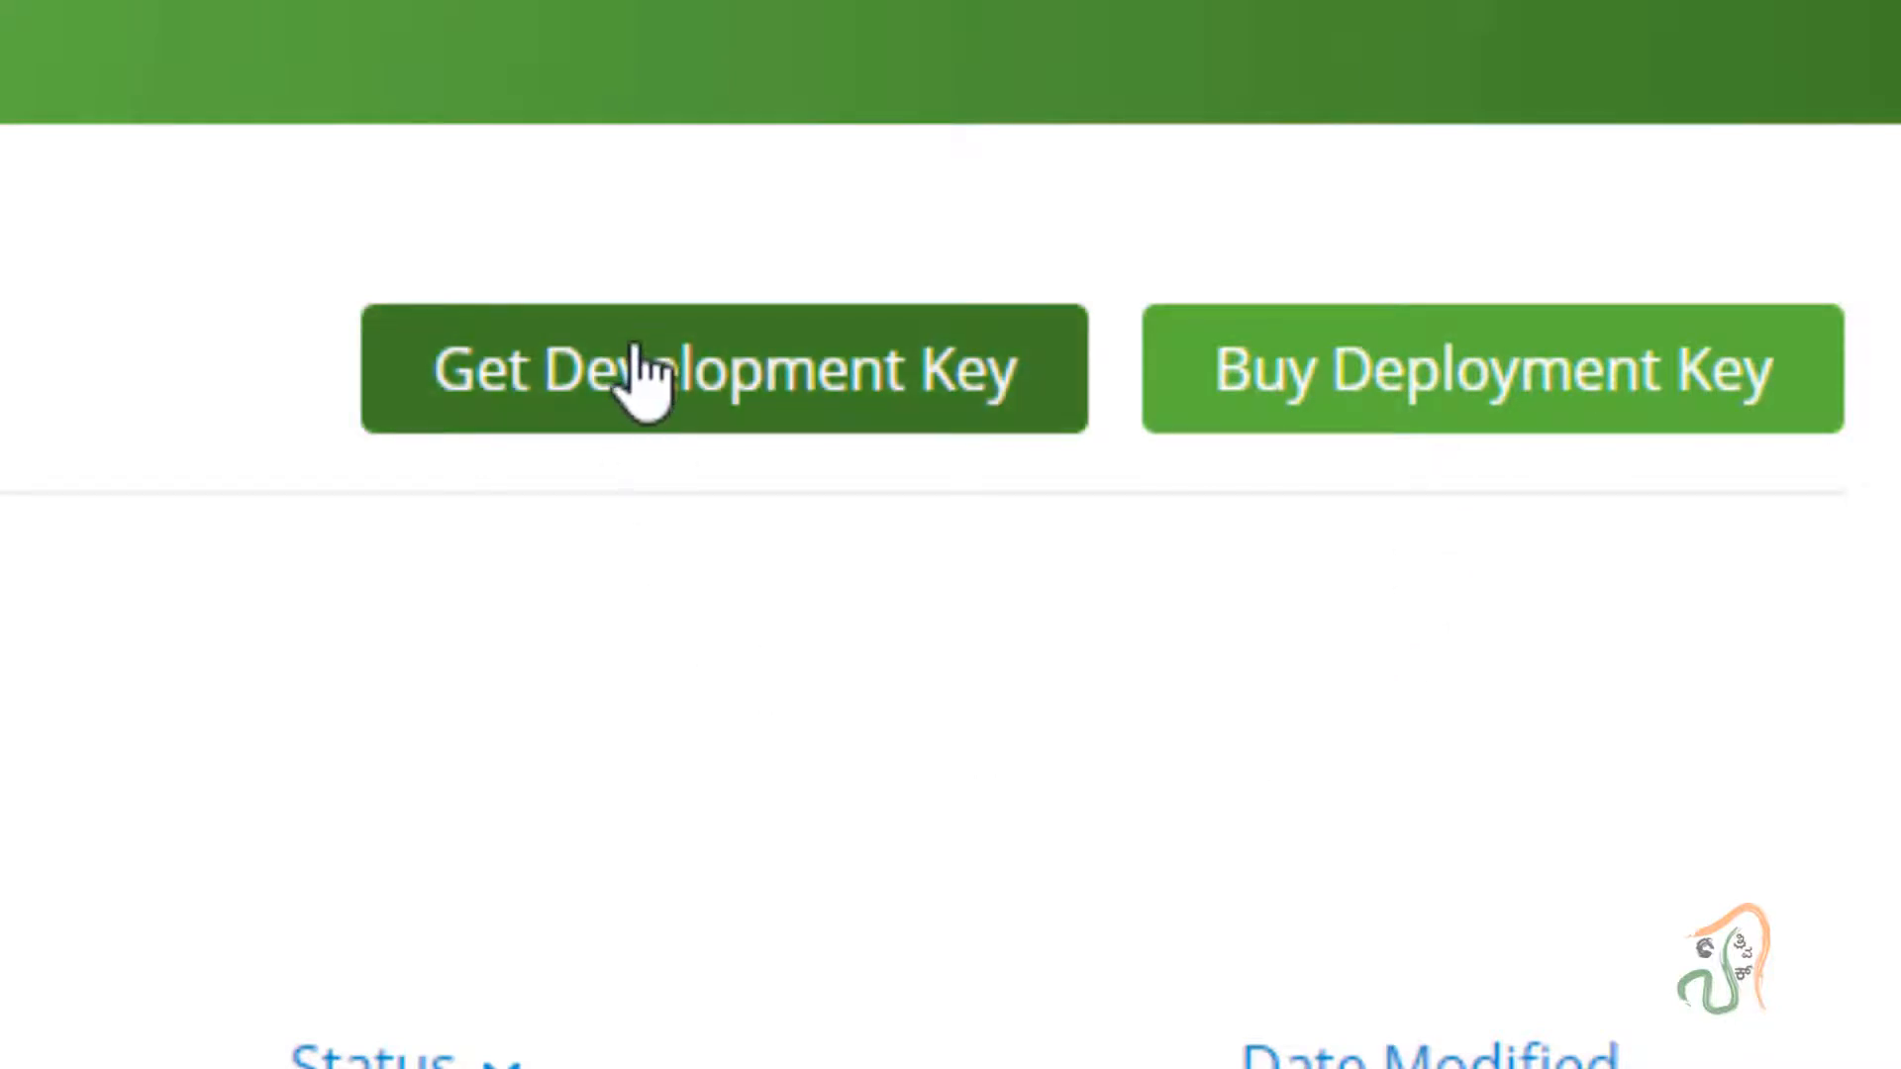
click(638, 396)
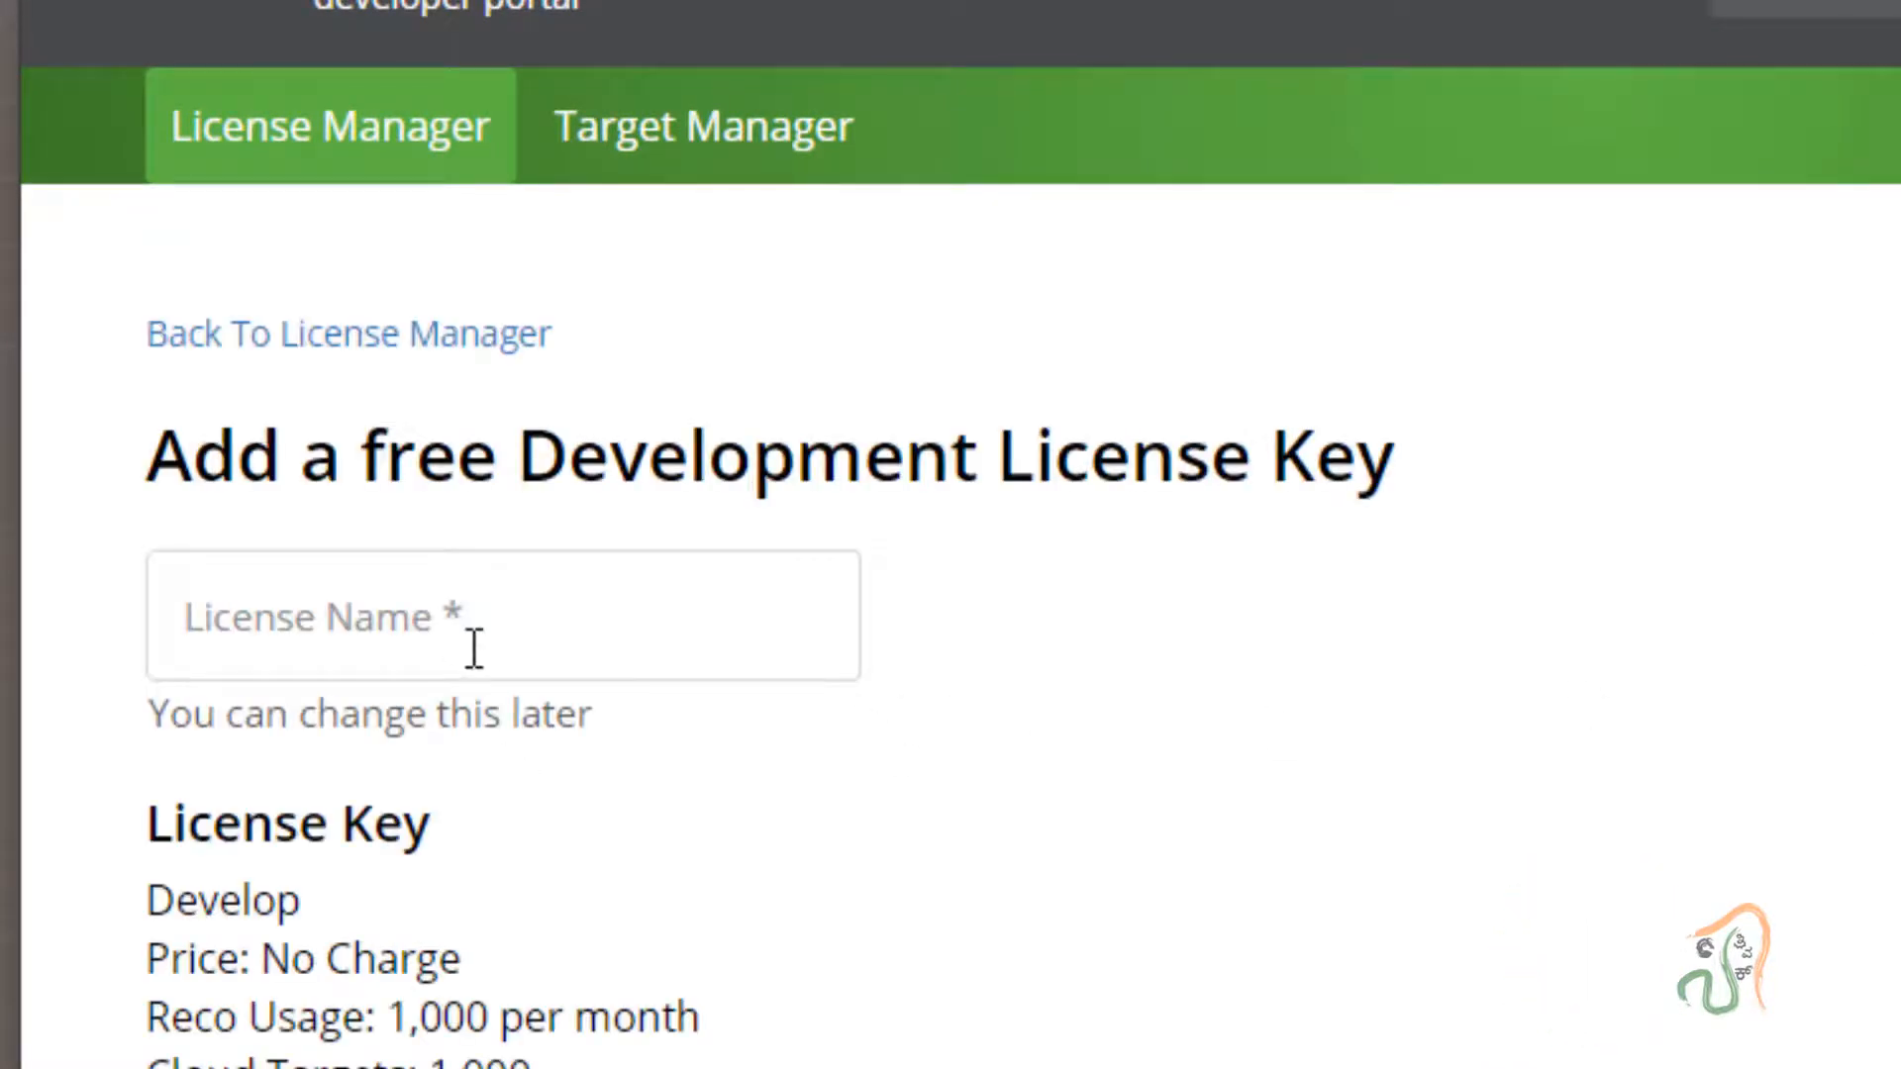
click(482, 636)
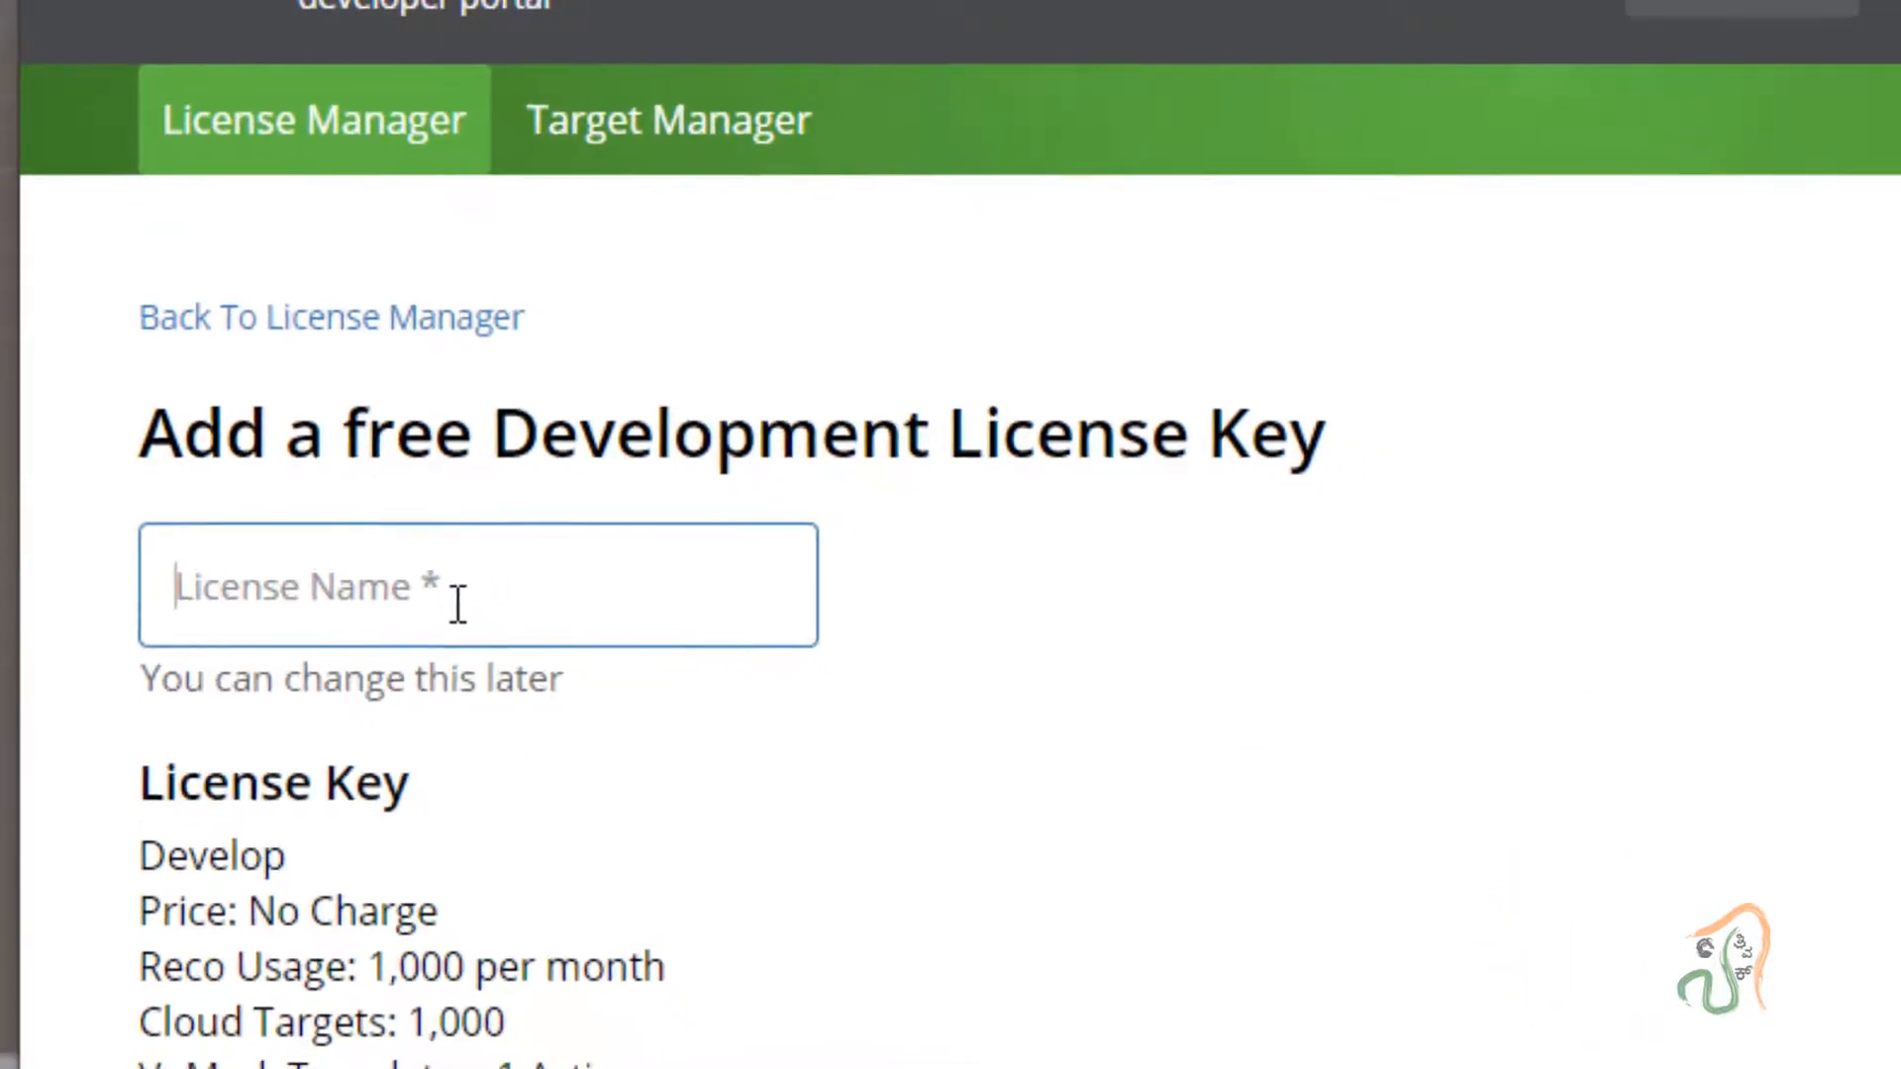
text(A)
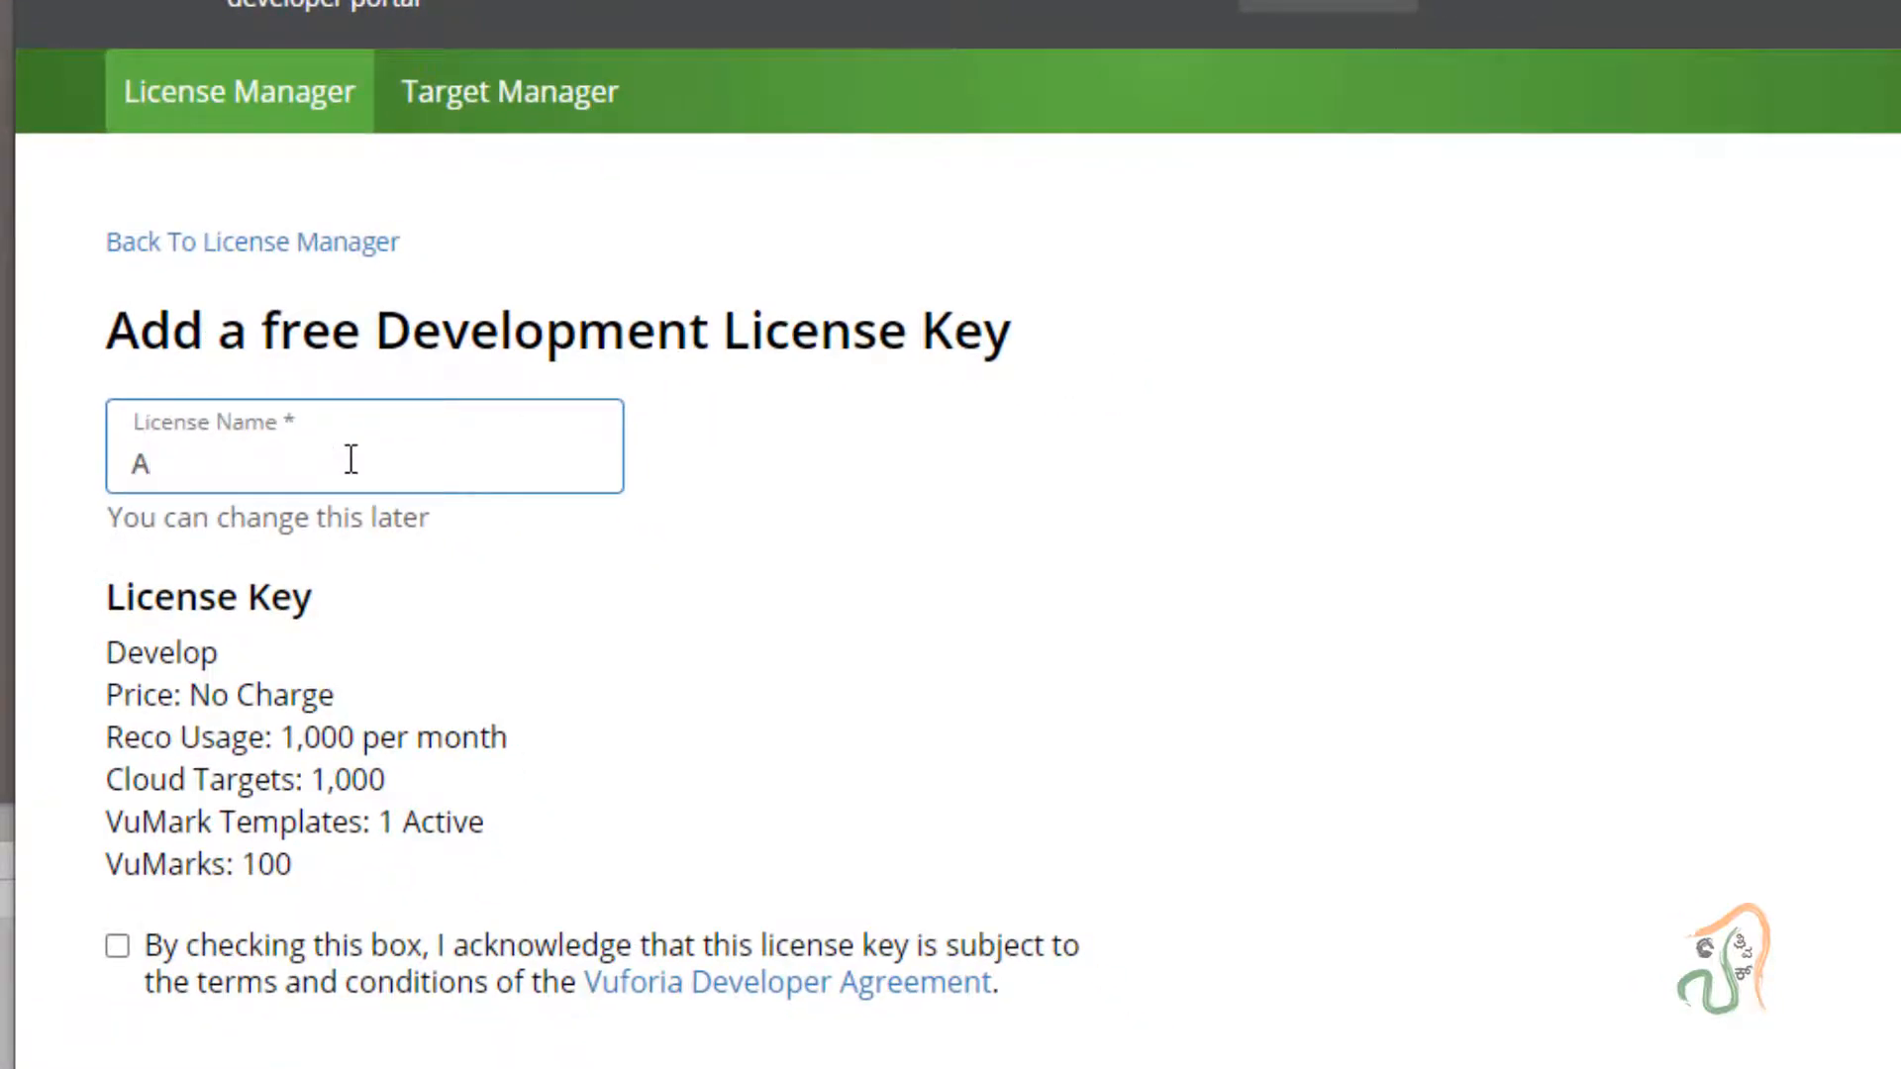
text(Rposter)
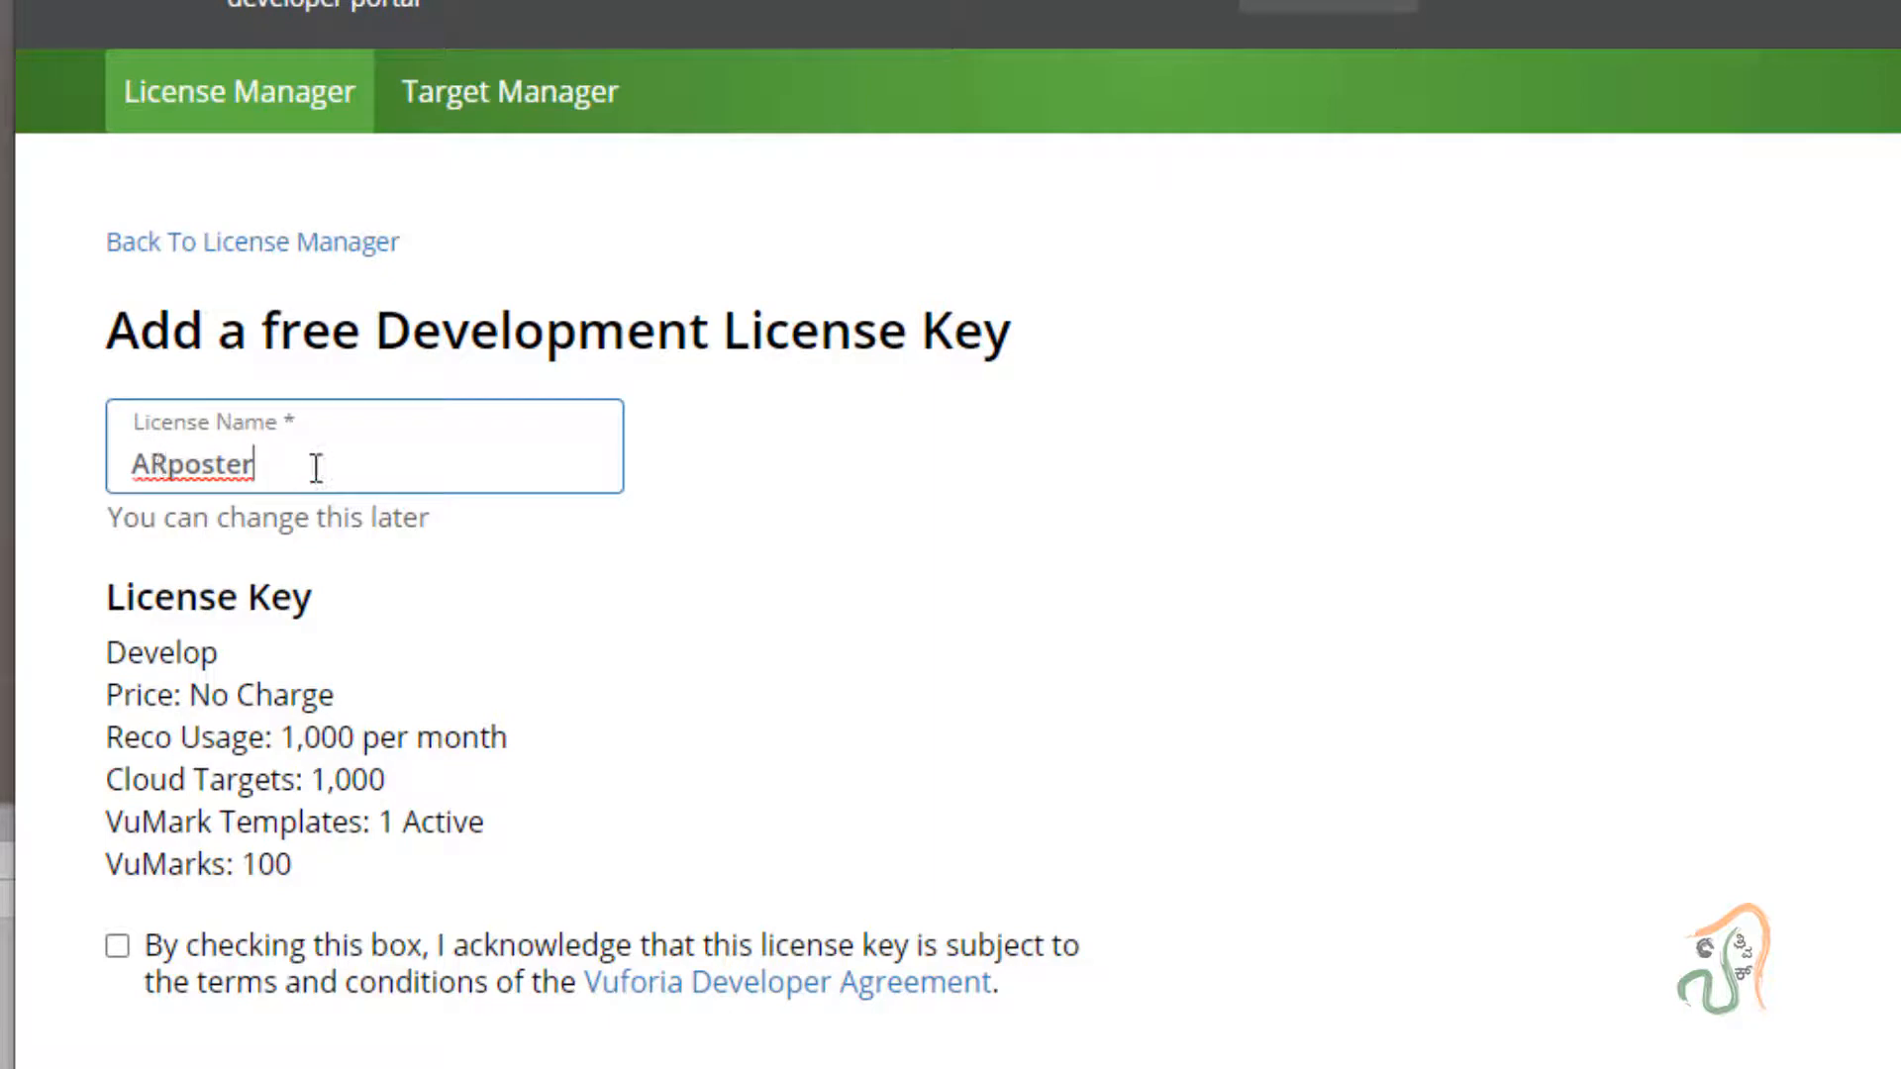
click(117, 949)
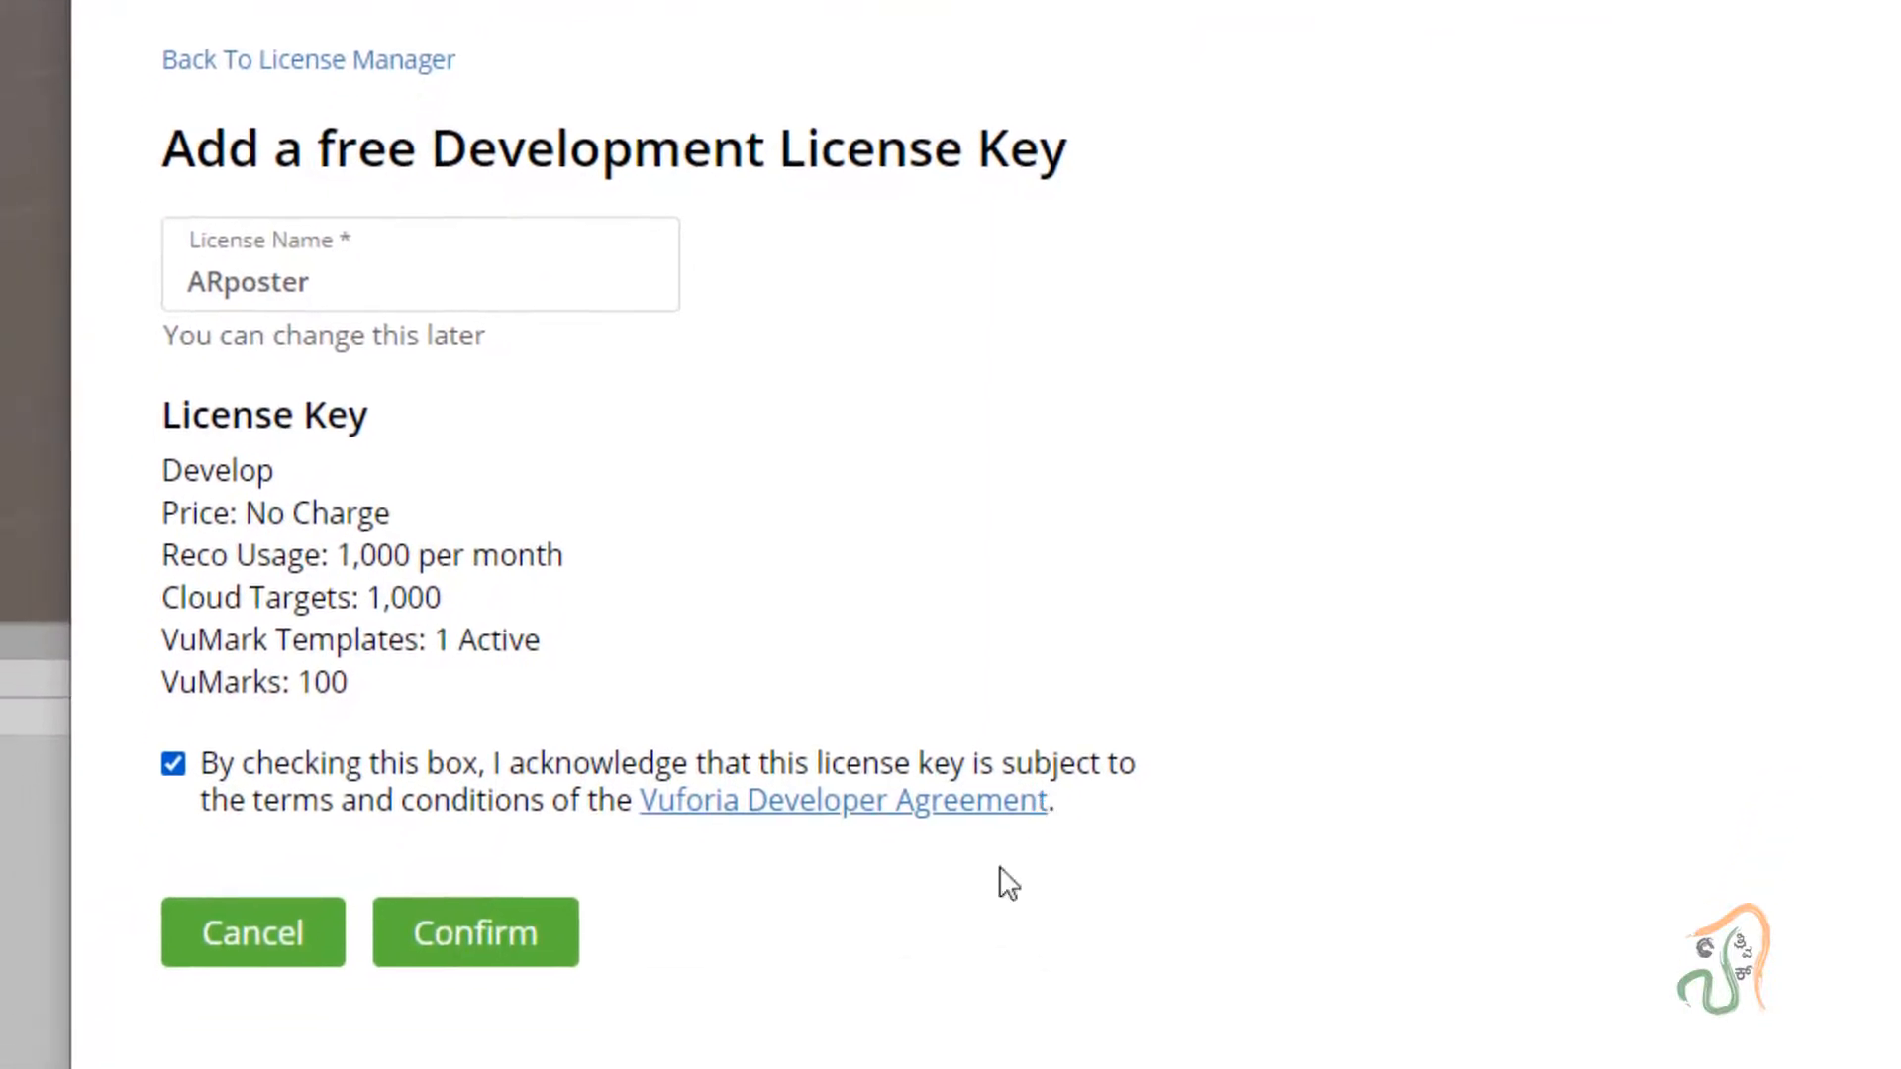
click(468, 939)
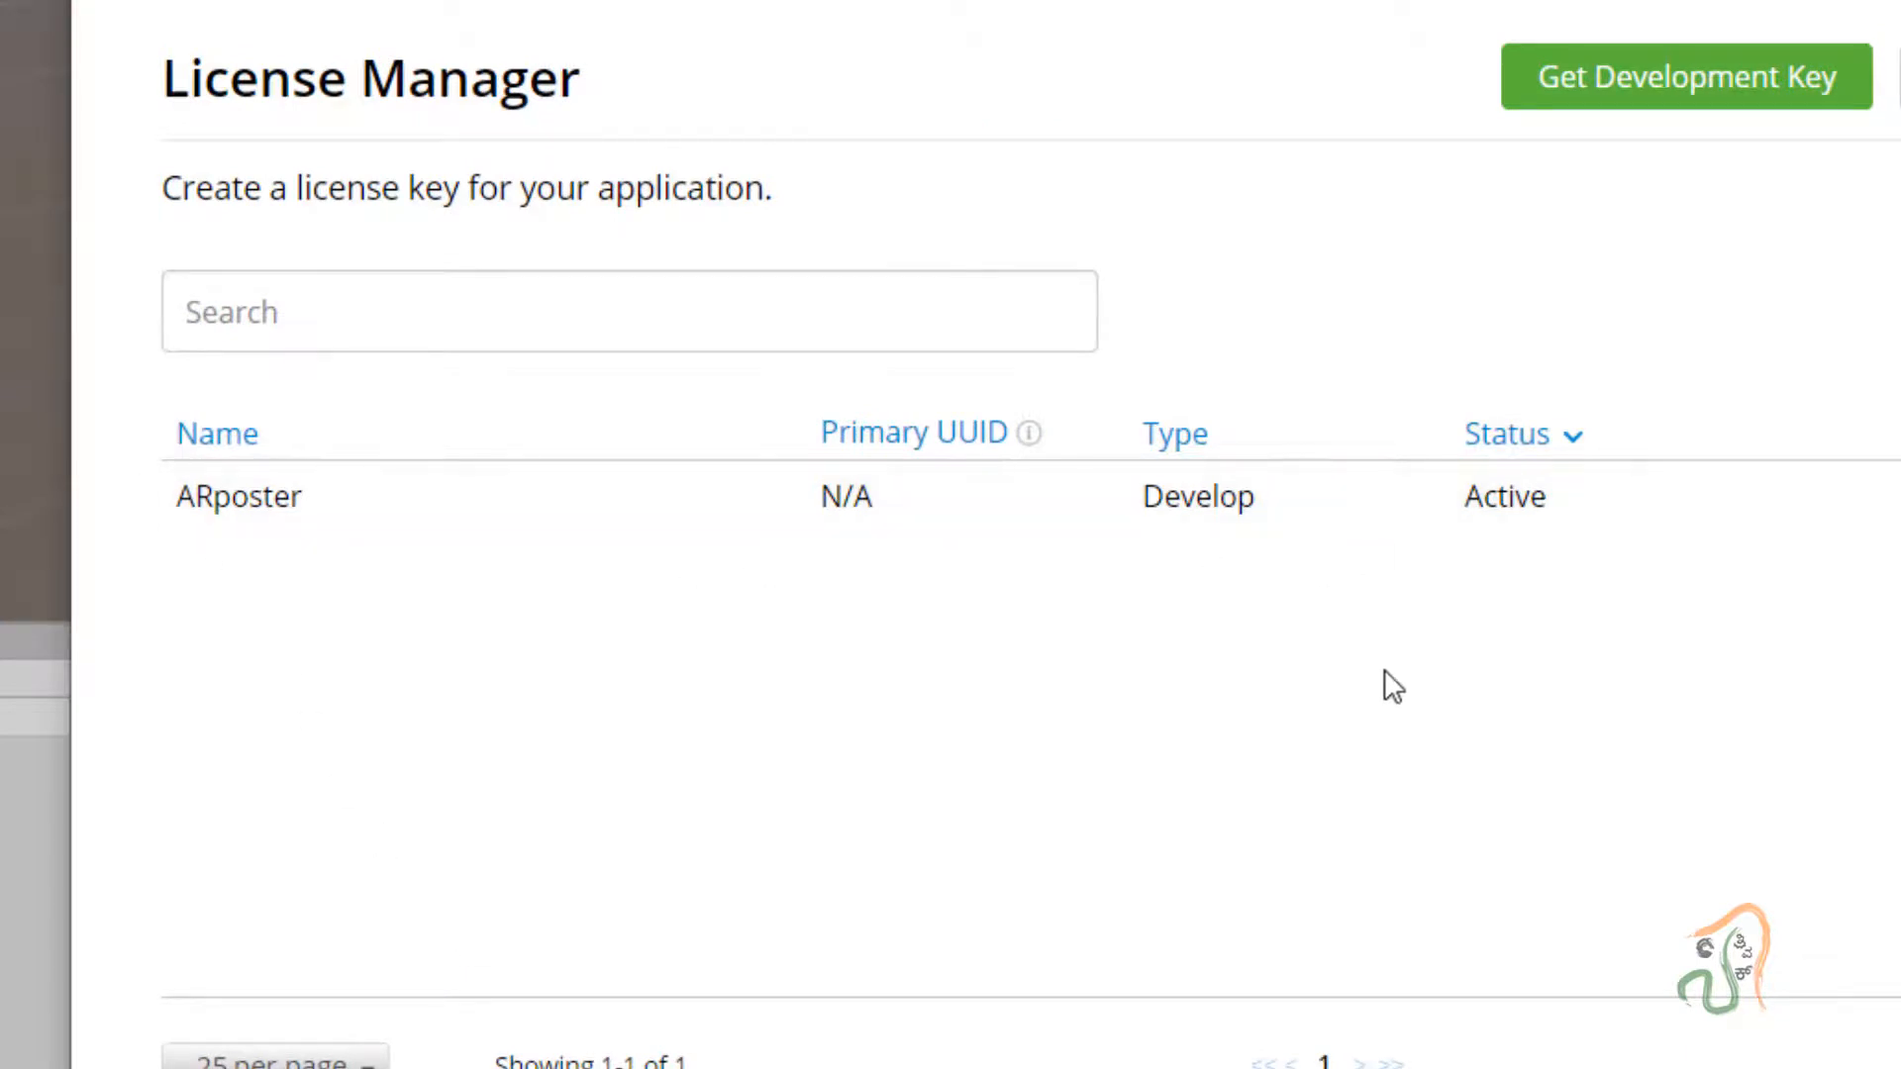
Copy the ARposter license key and paste it into a Notepad note.
click(274, 512)
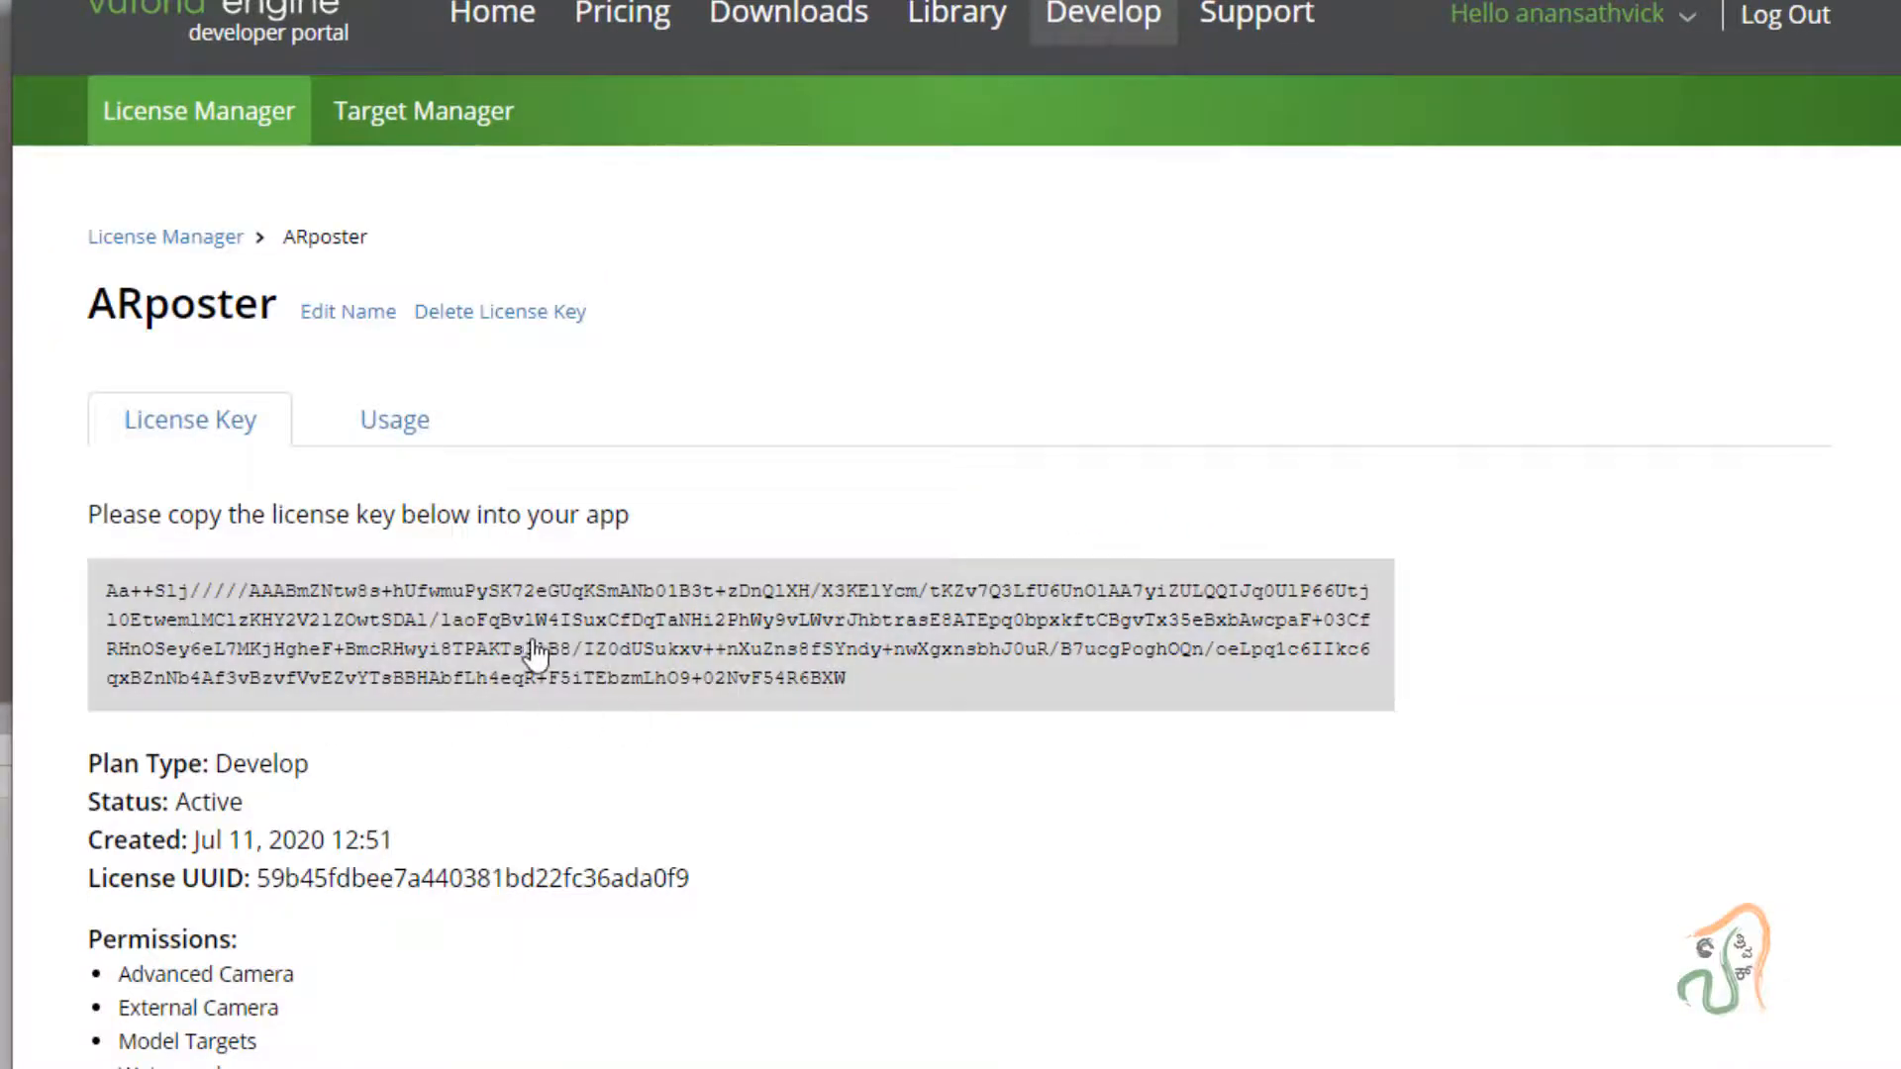
click(542, 648)
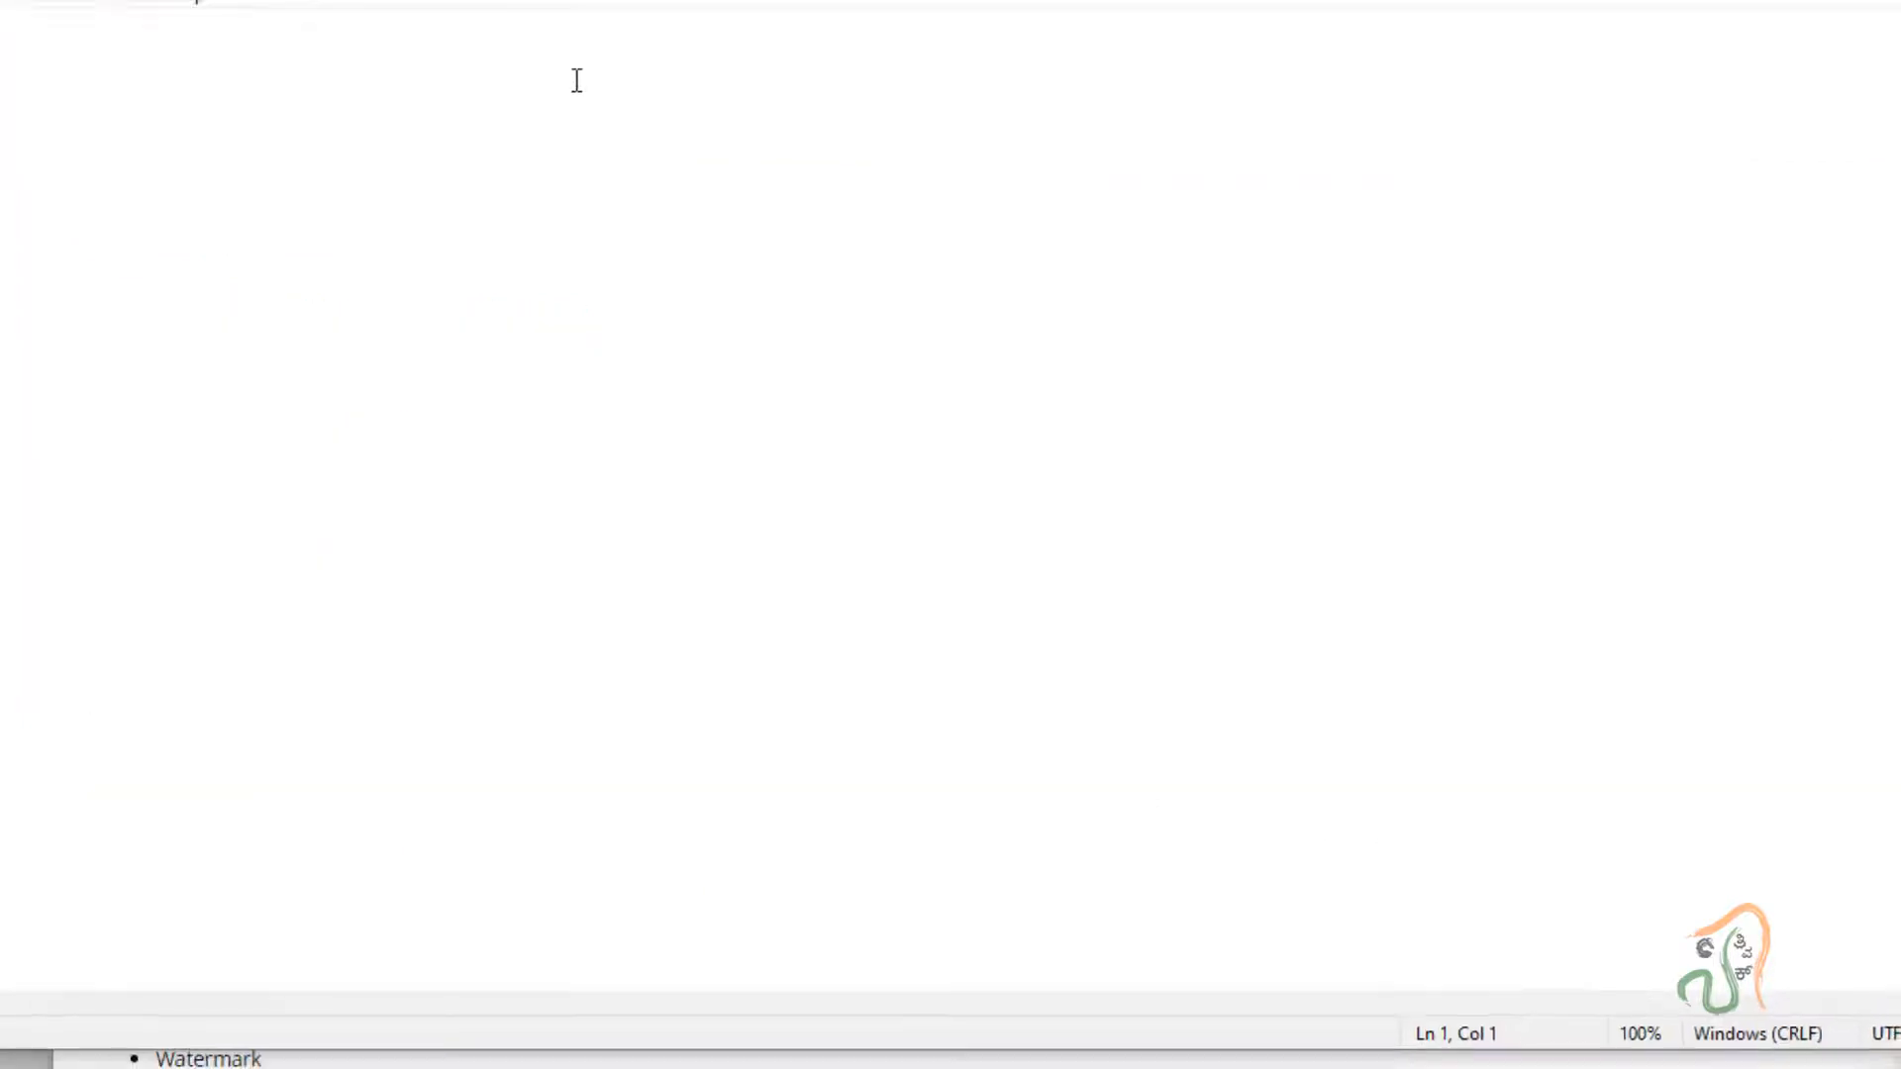
key(ctrl+v)
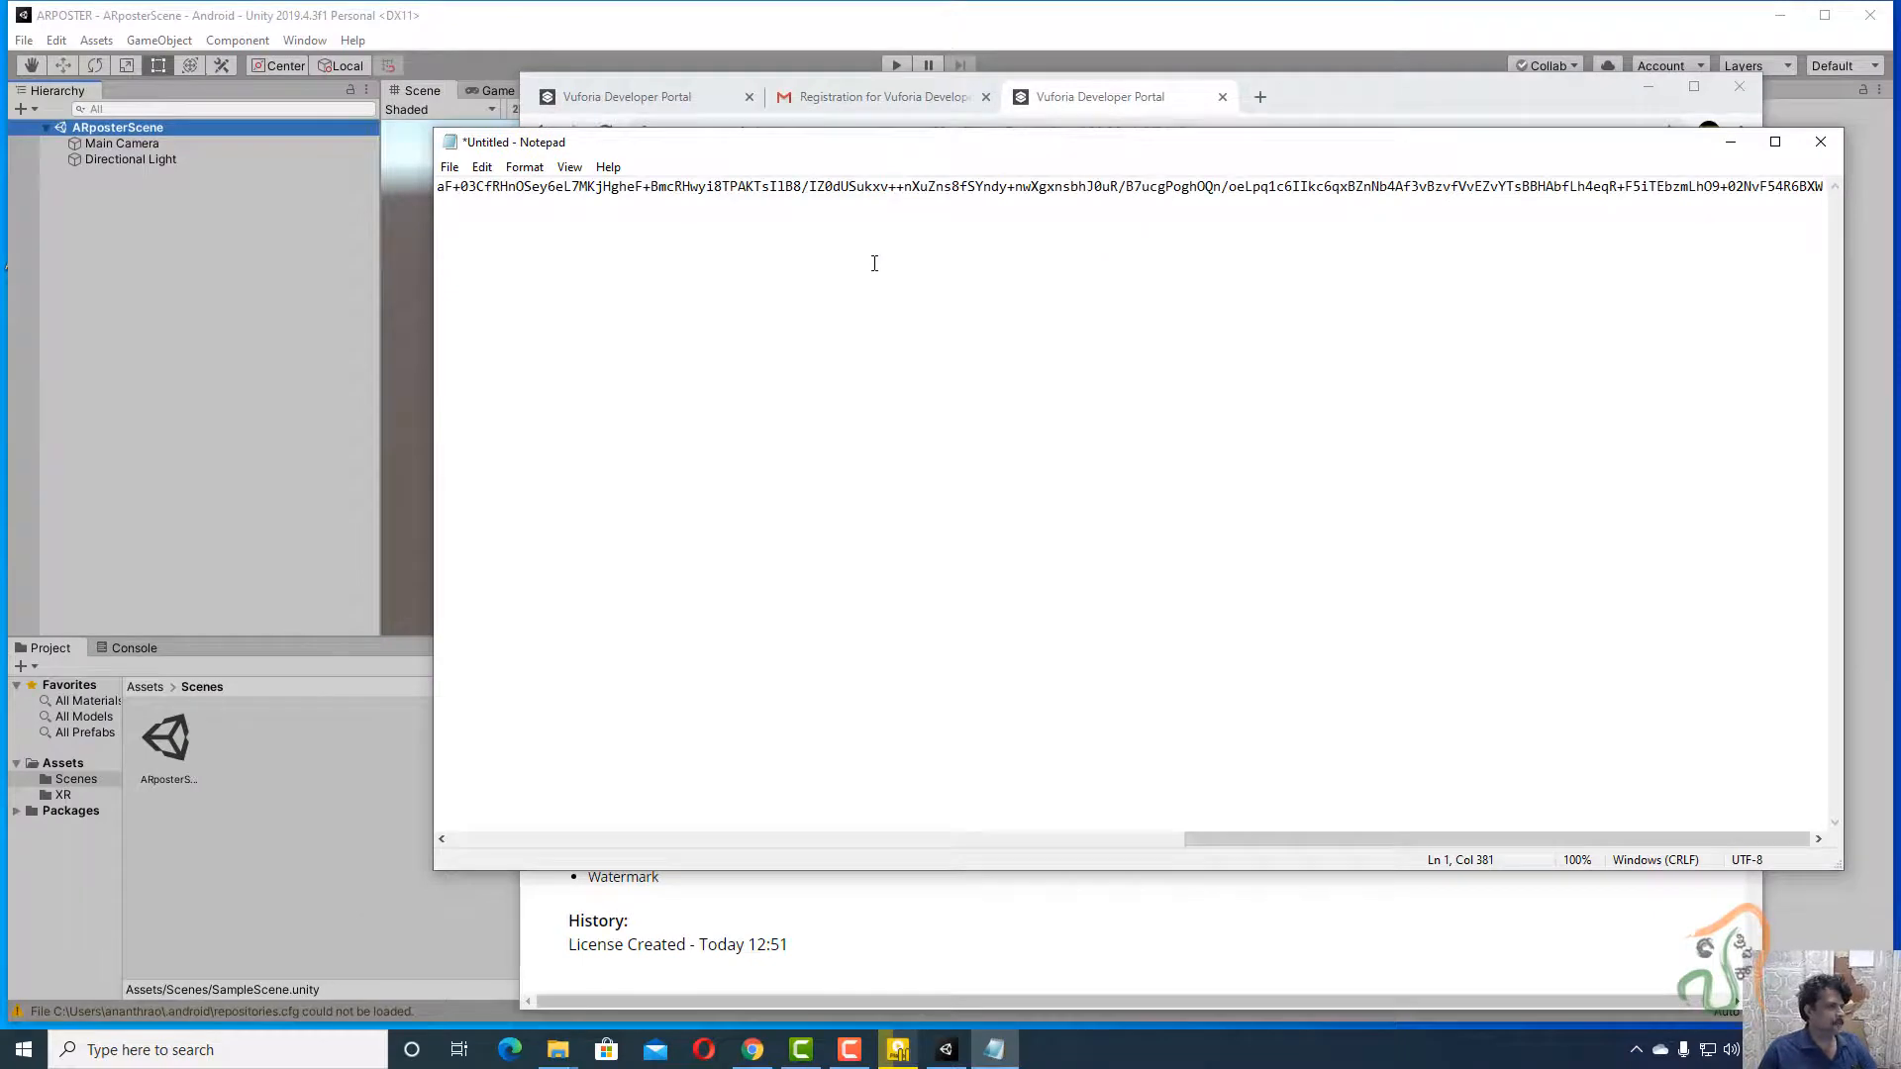
In Save As, browse the M: drive to unity_projects > ARPOSTER.
click(451, 167)
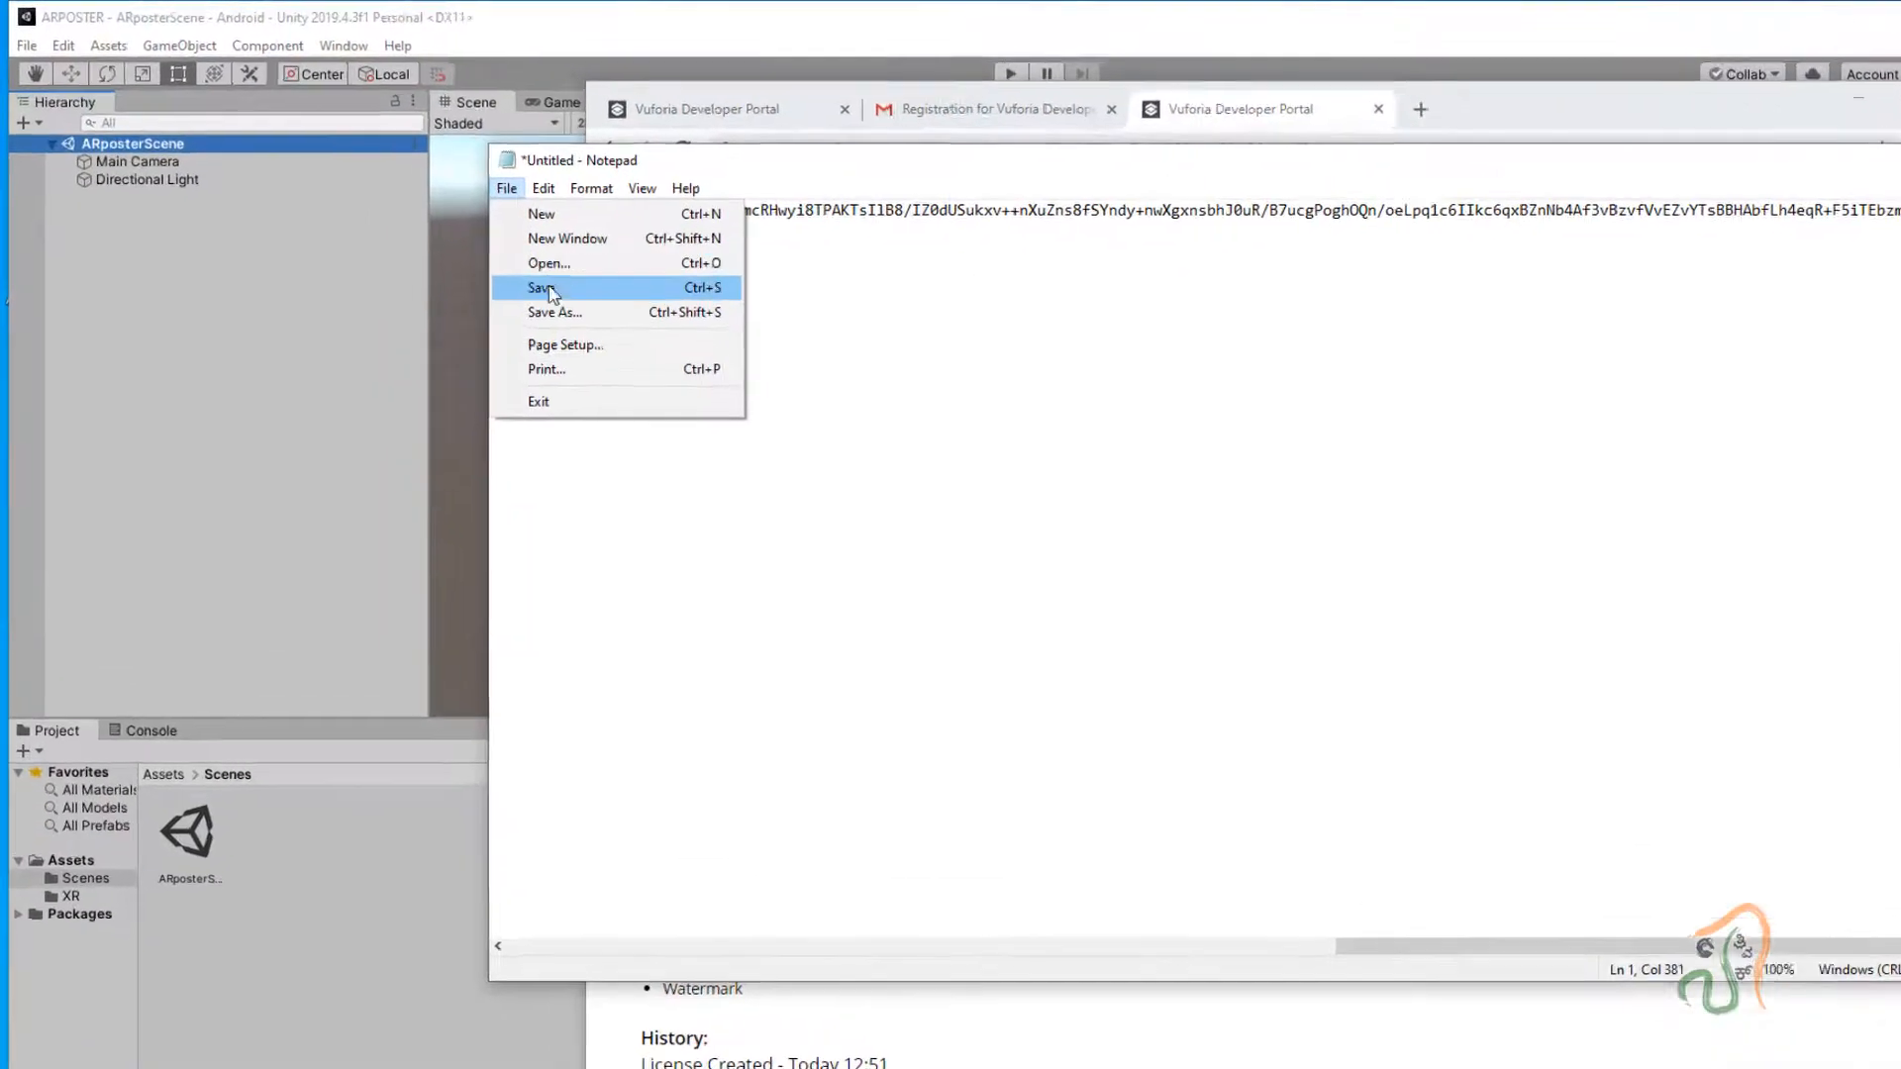
click(487, 273)
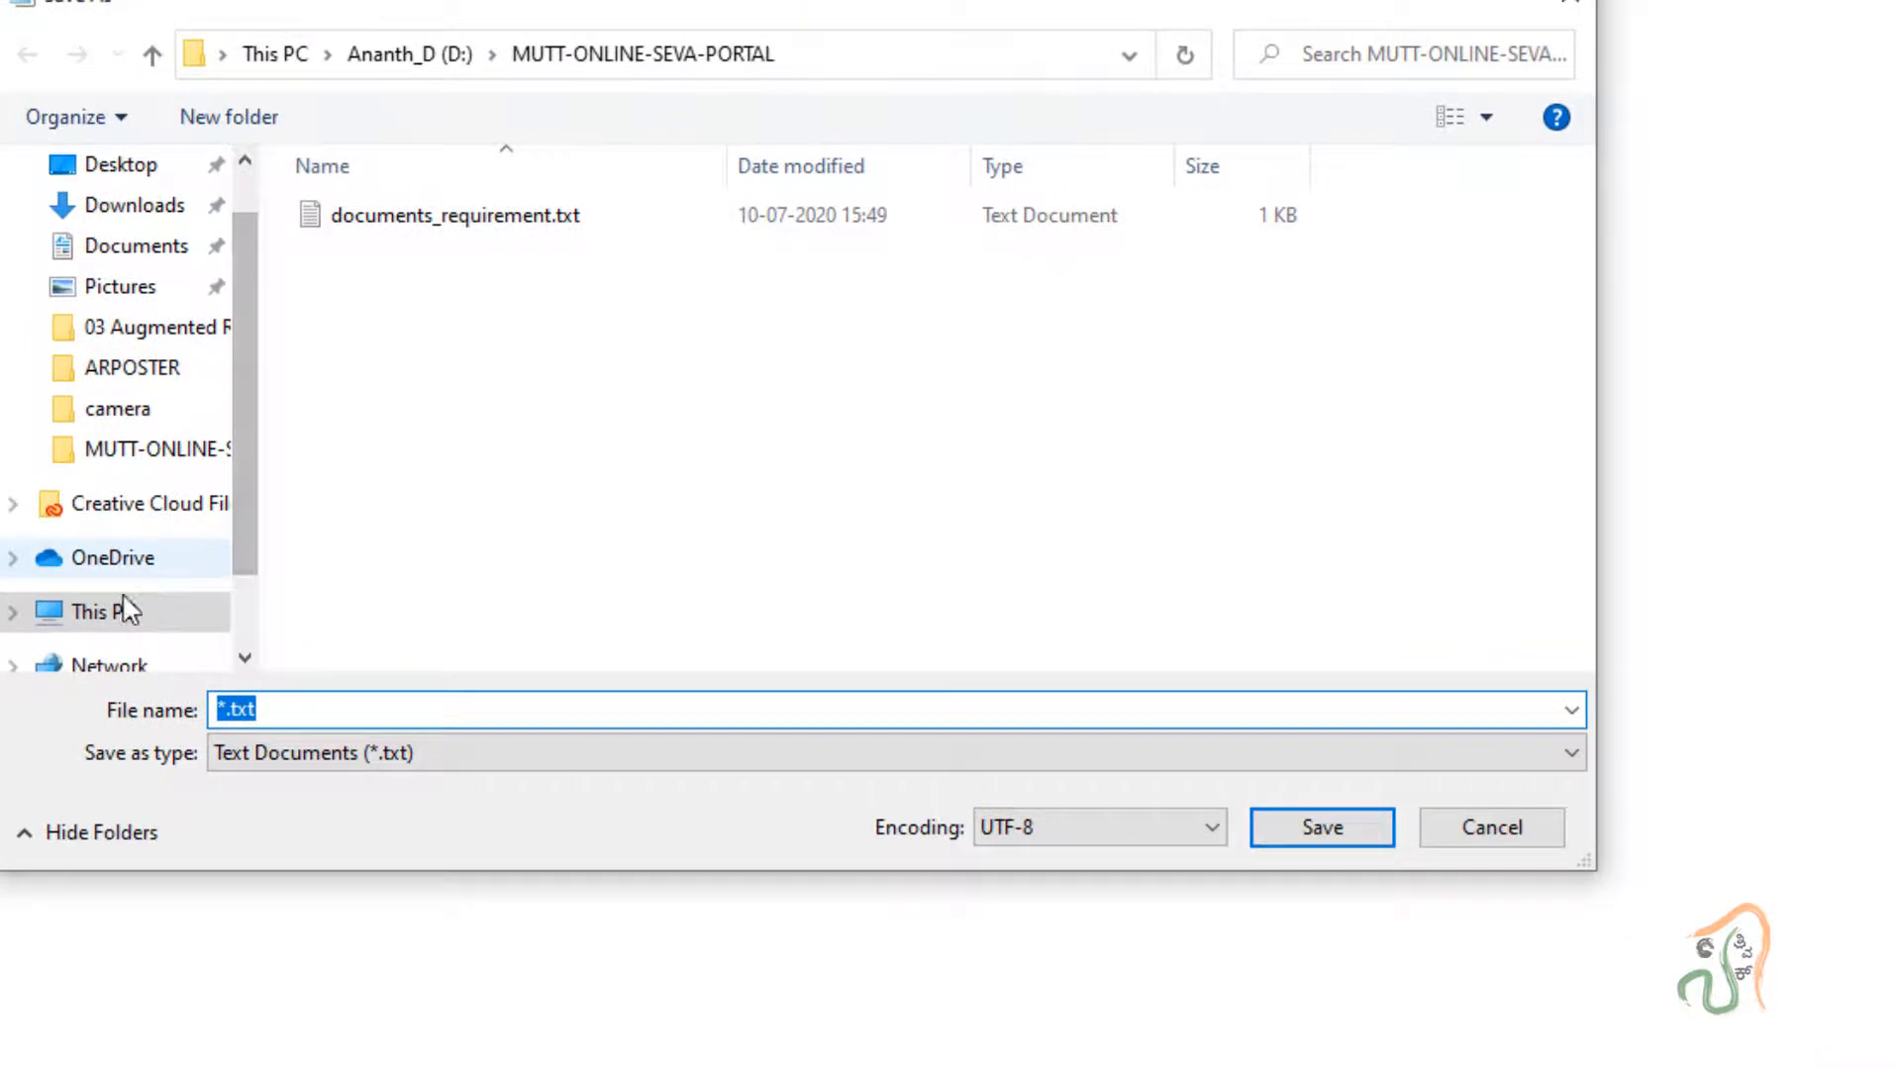
click(109, 610)
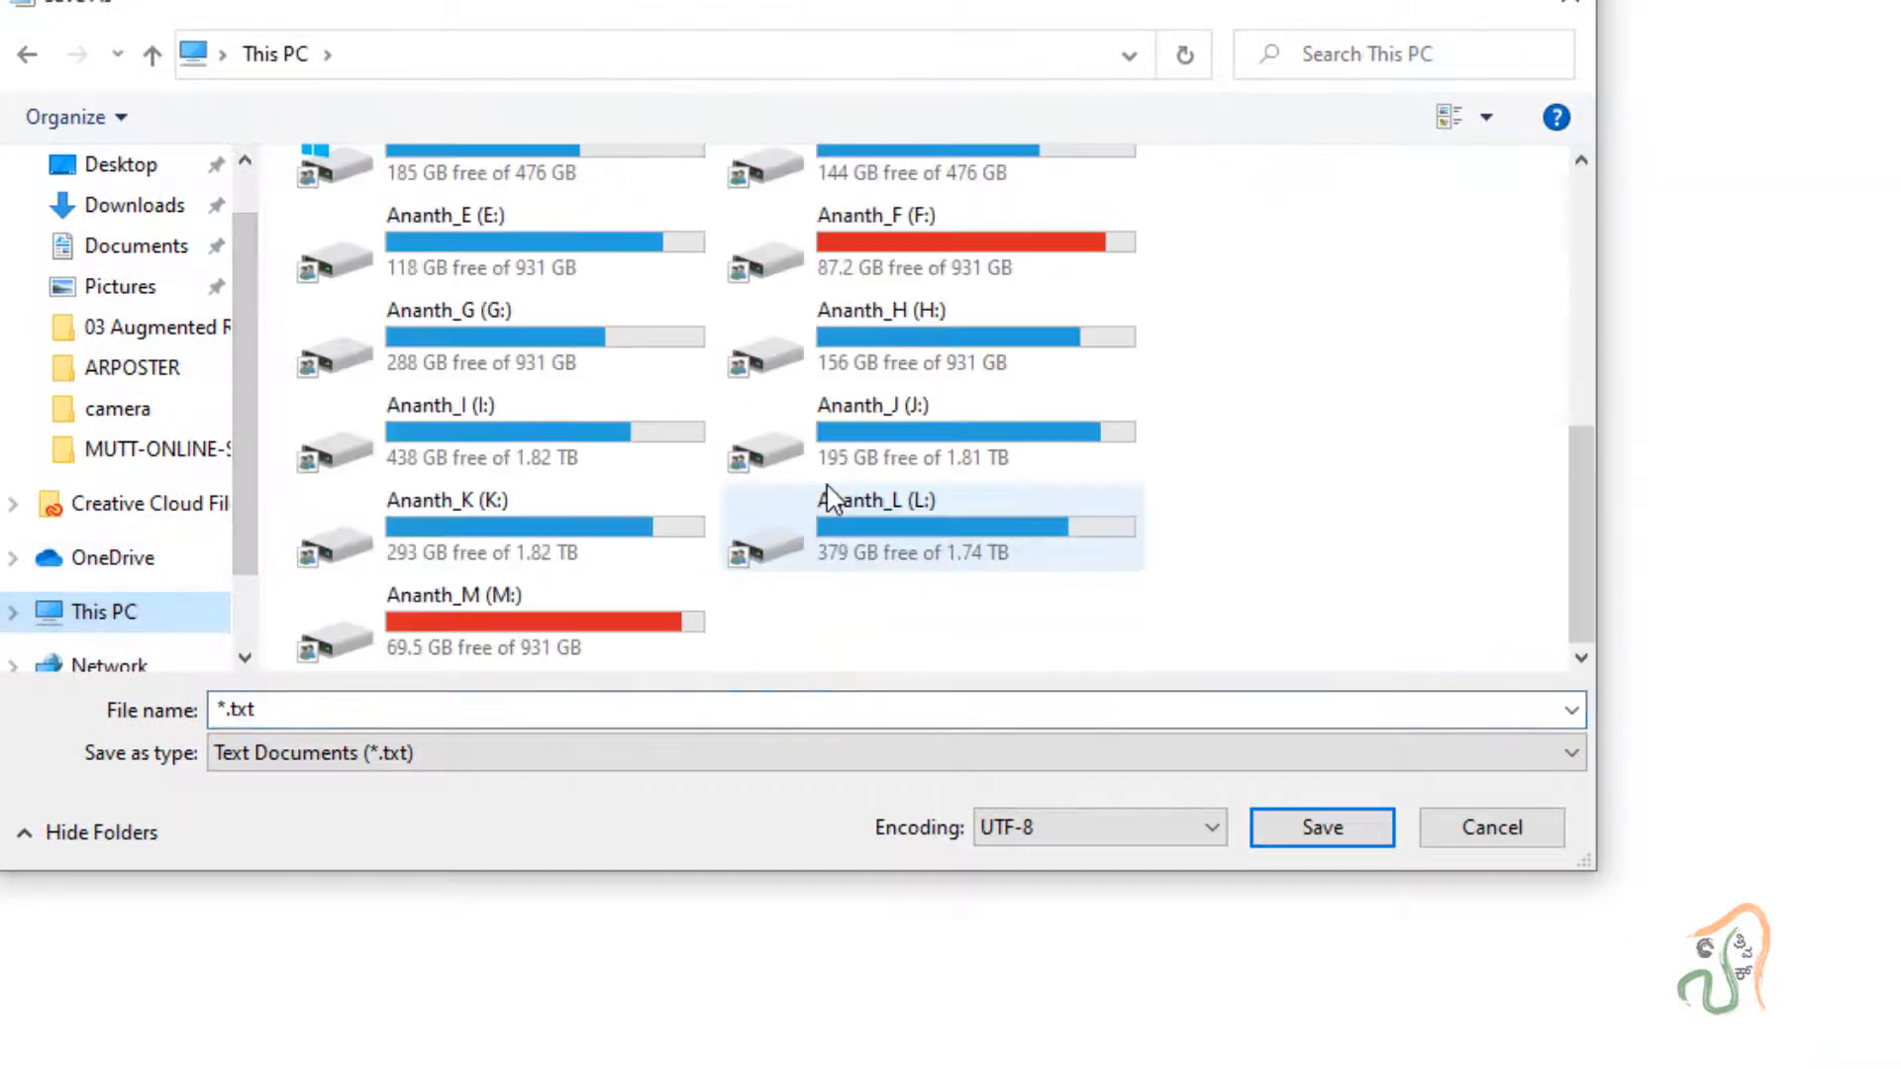
double_click(907, 356)
scroll(810, 475, down, 6)
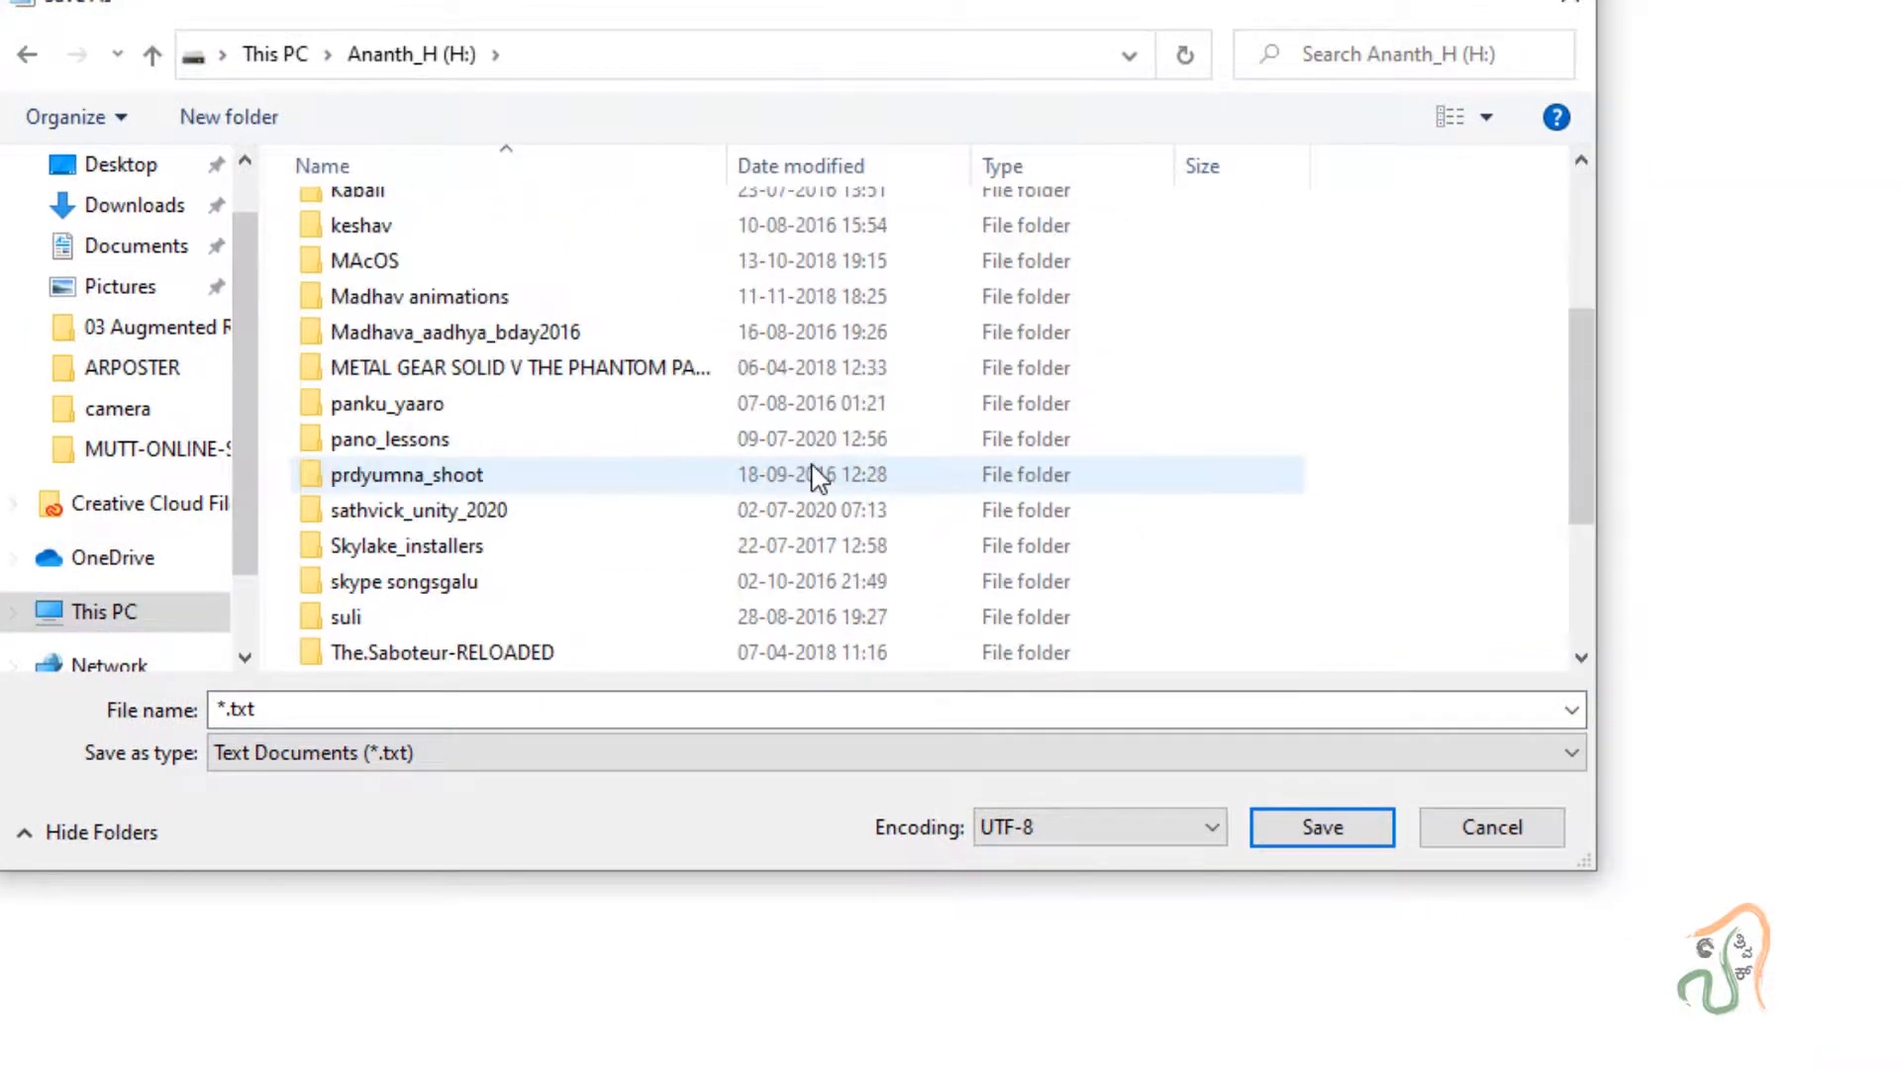
click(104, 611)
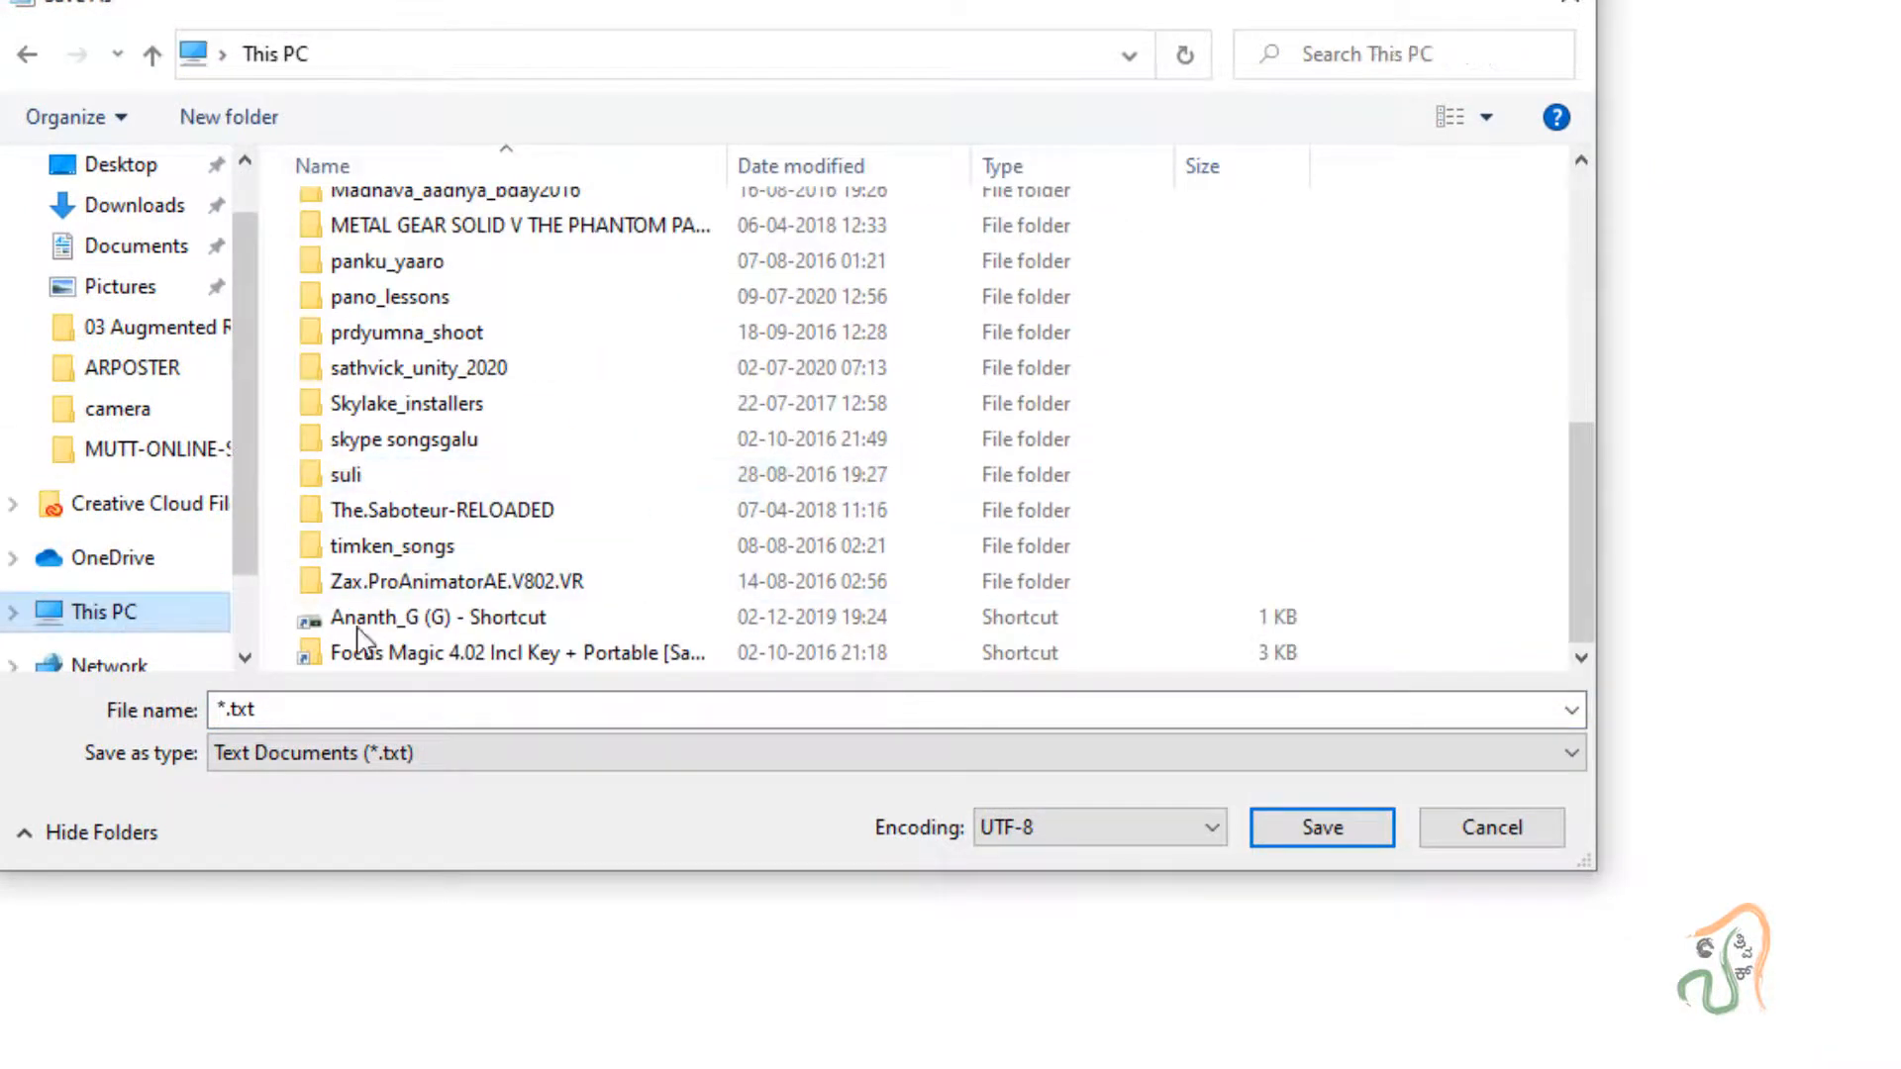
double_click(610, 649)
scroll(622, 633, down, 2)
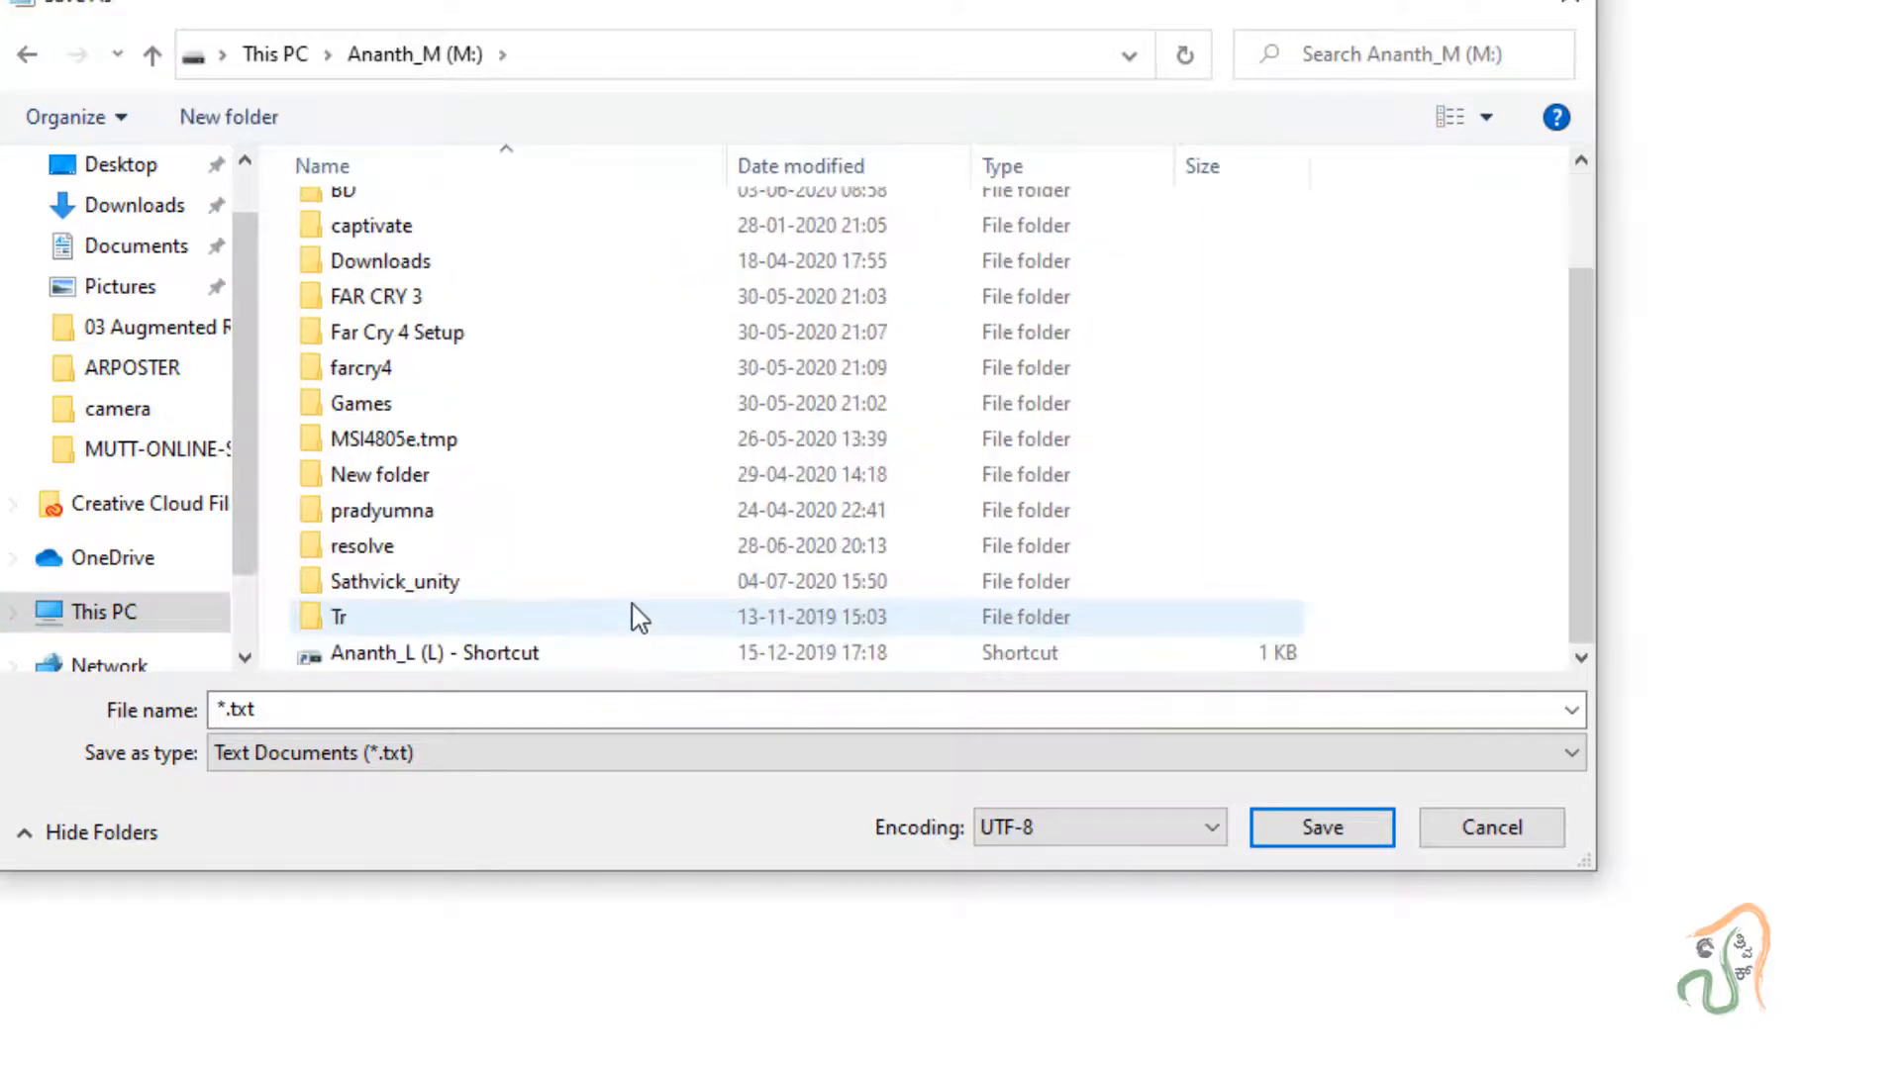
click(398, 584)
double_click(397, 584)
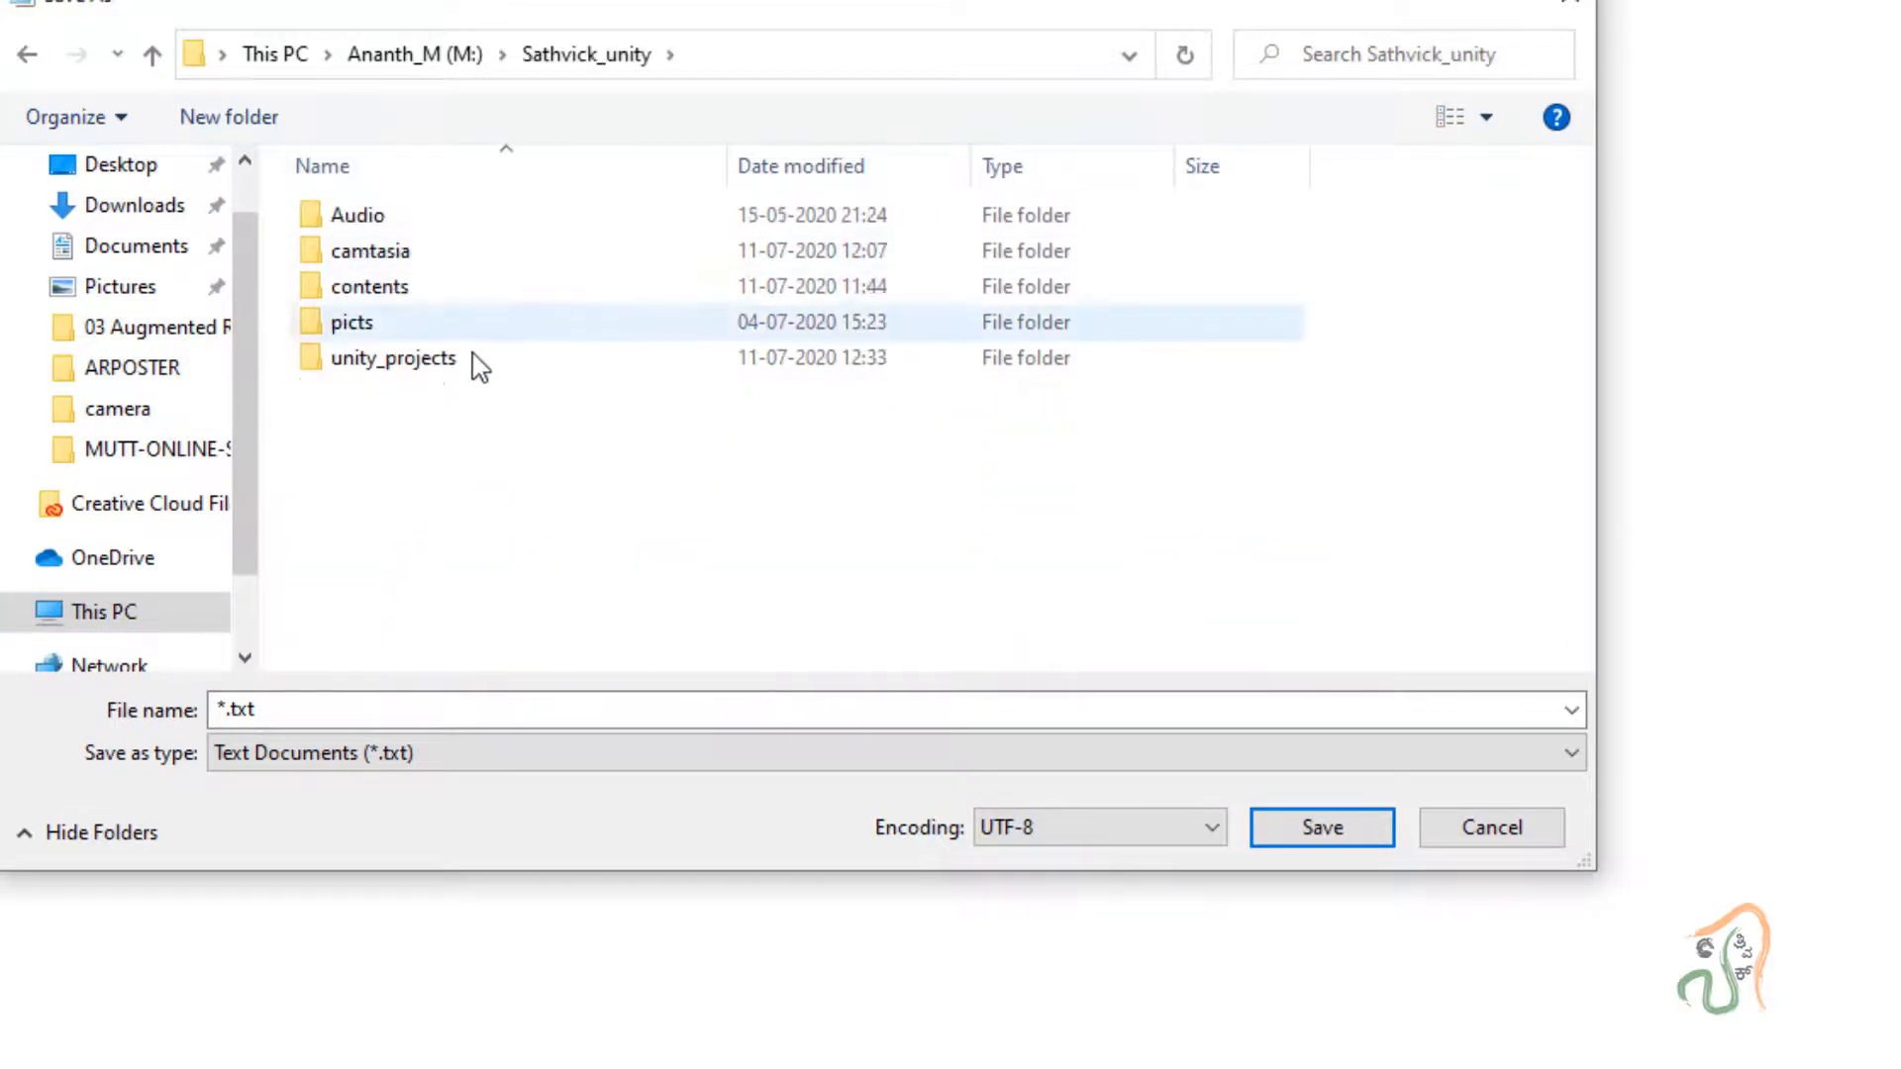
double_click(451, 382)
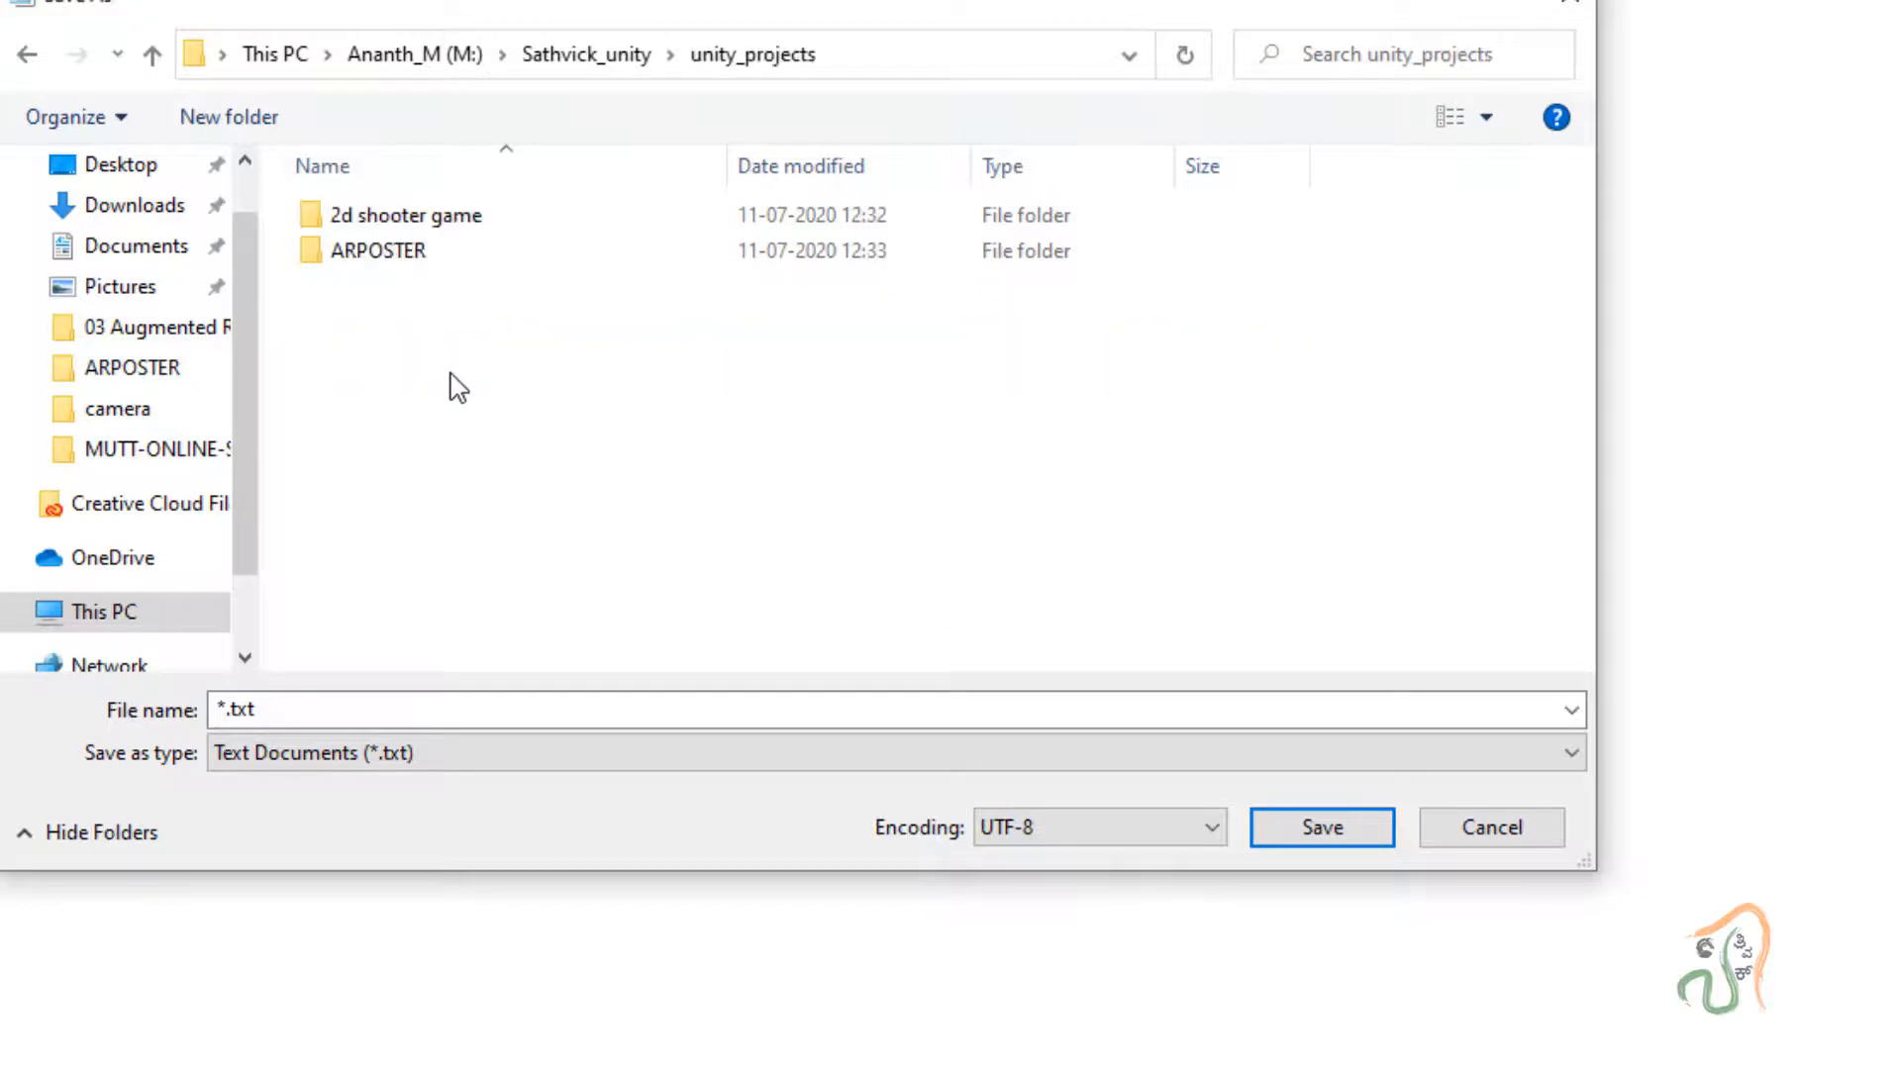
double_click(416, 252)
Save the note as vuforia_key in the ARPOSTER folder.
click(365, 709)
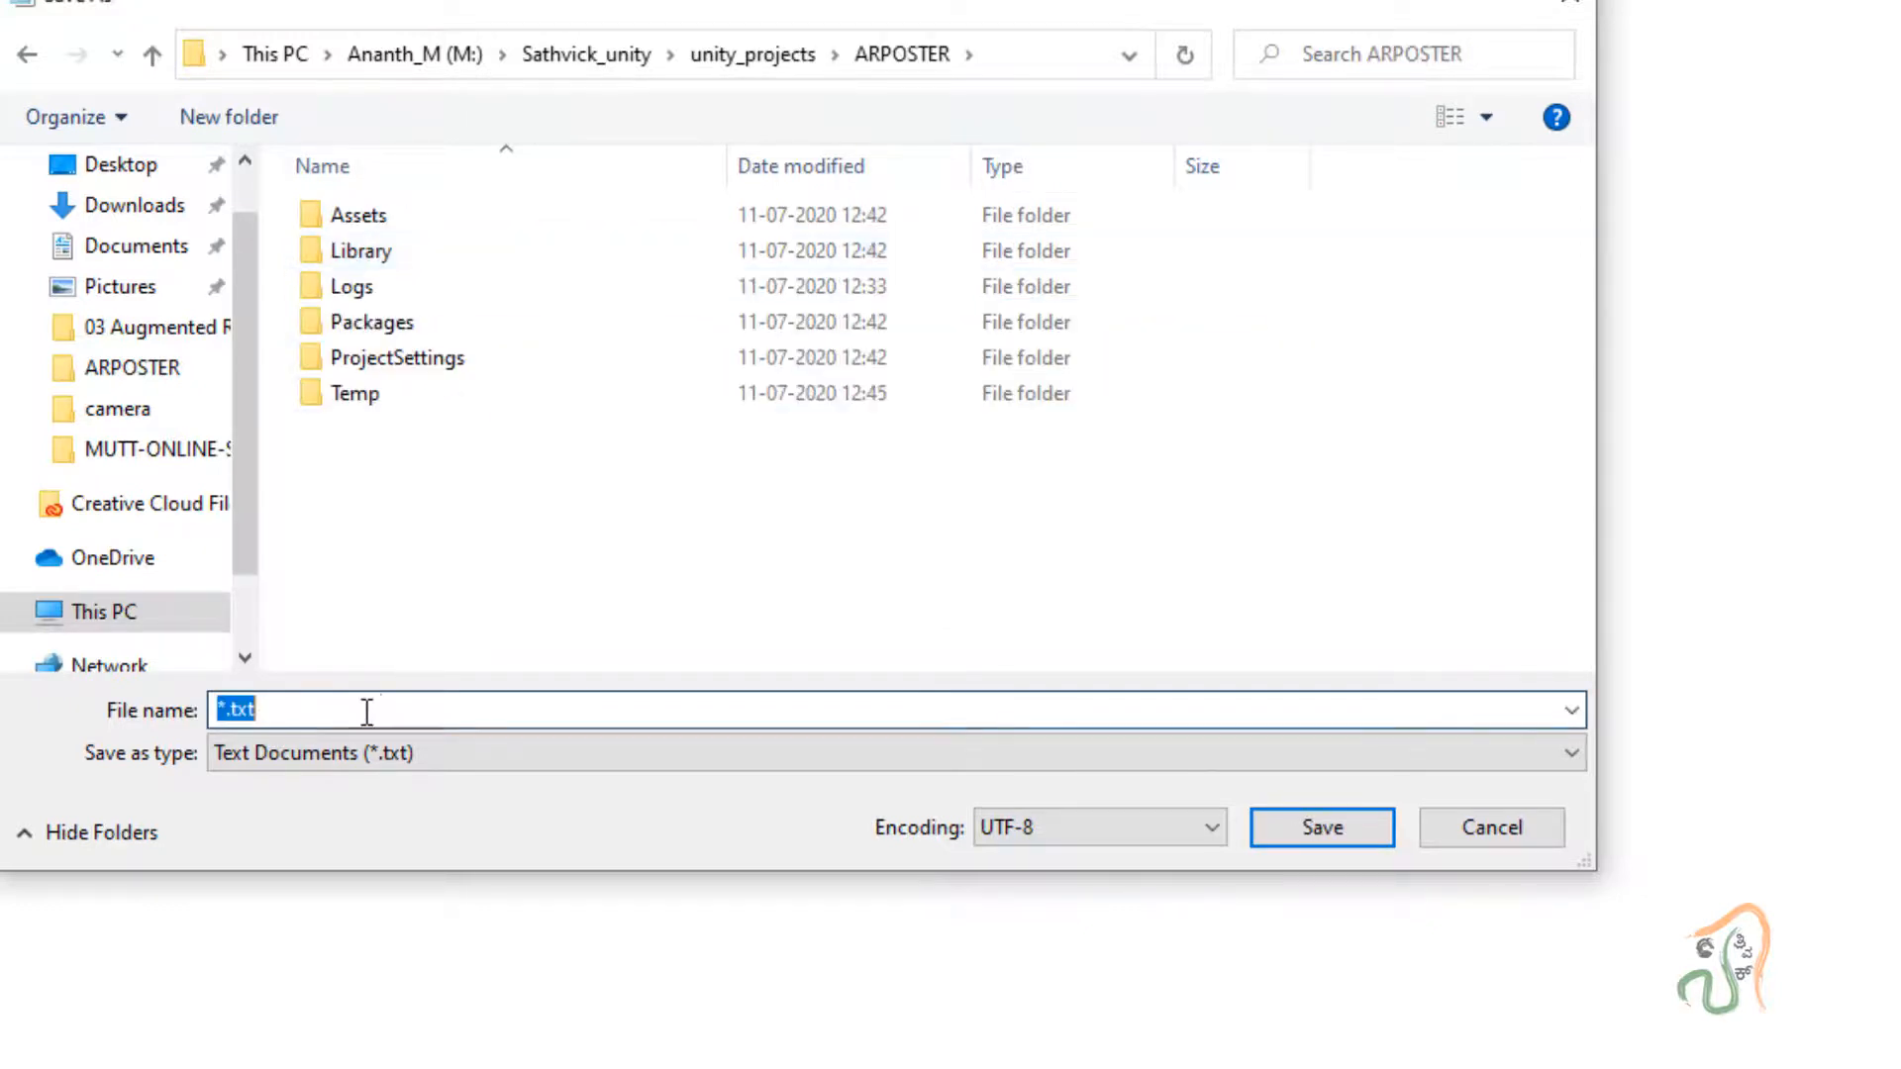
text(vur)
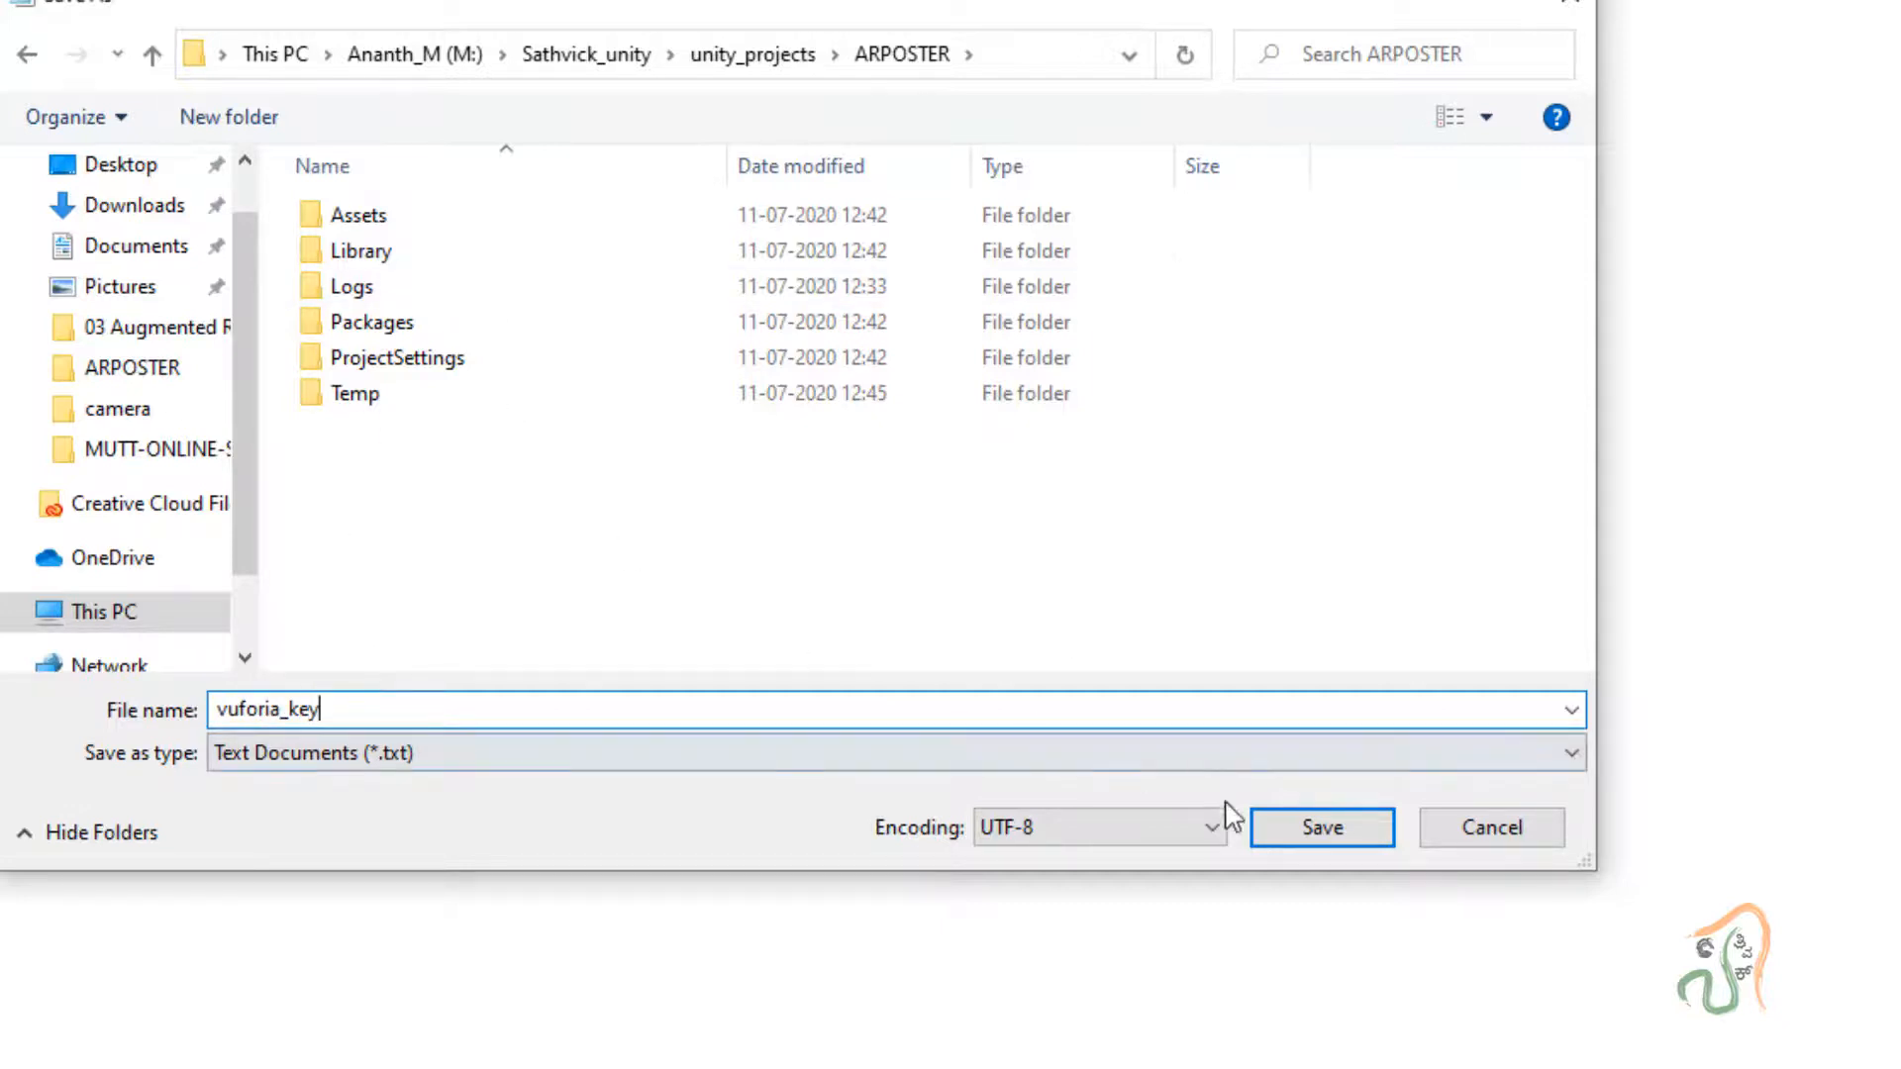
click(1340, 834)
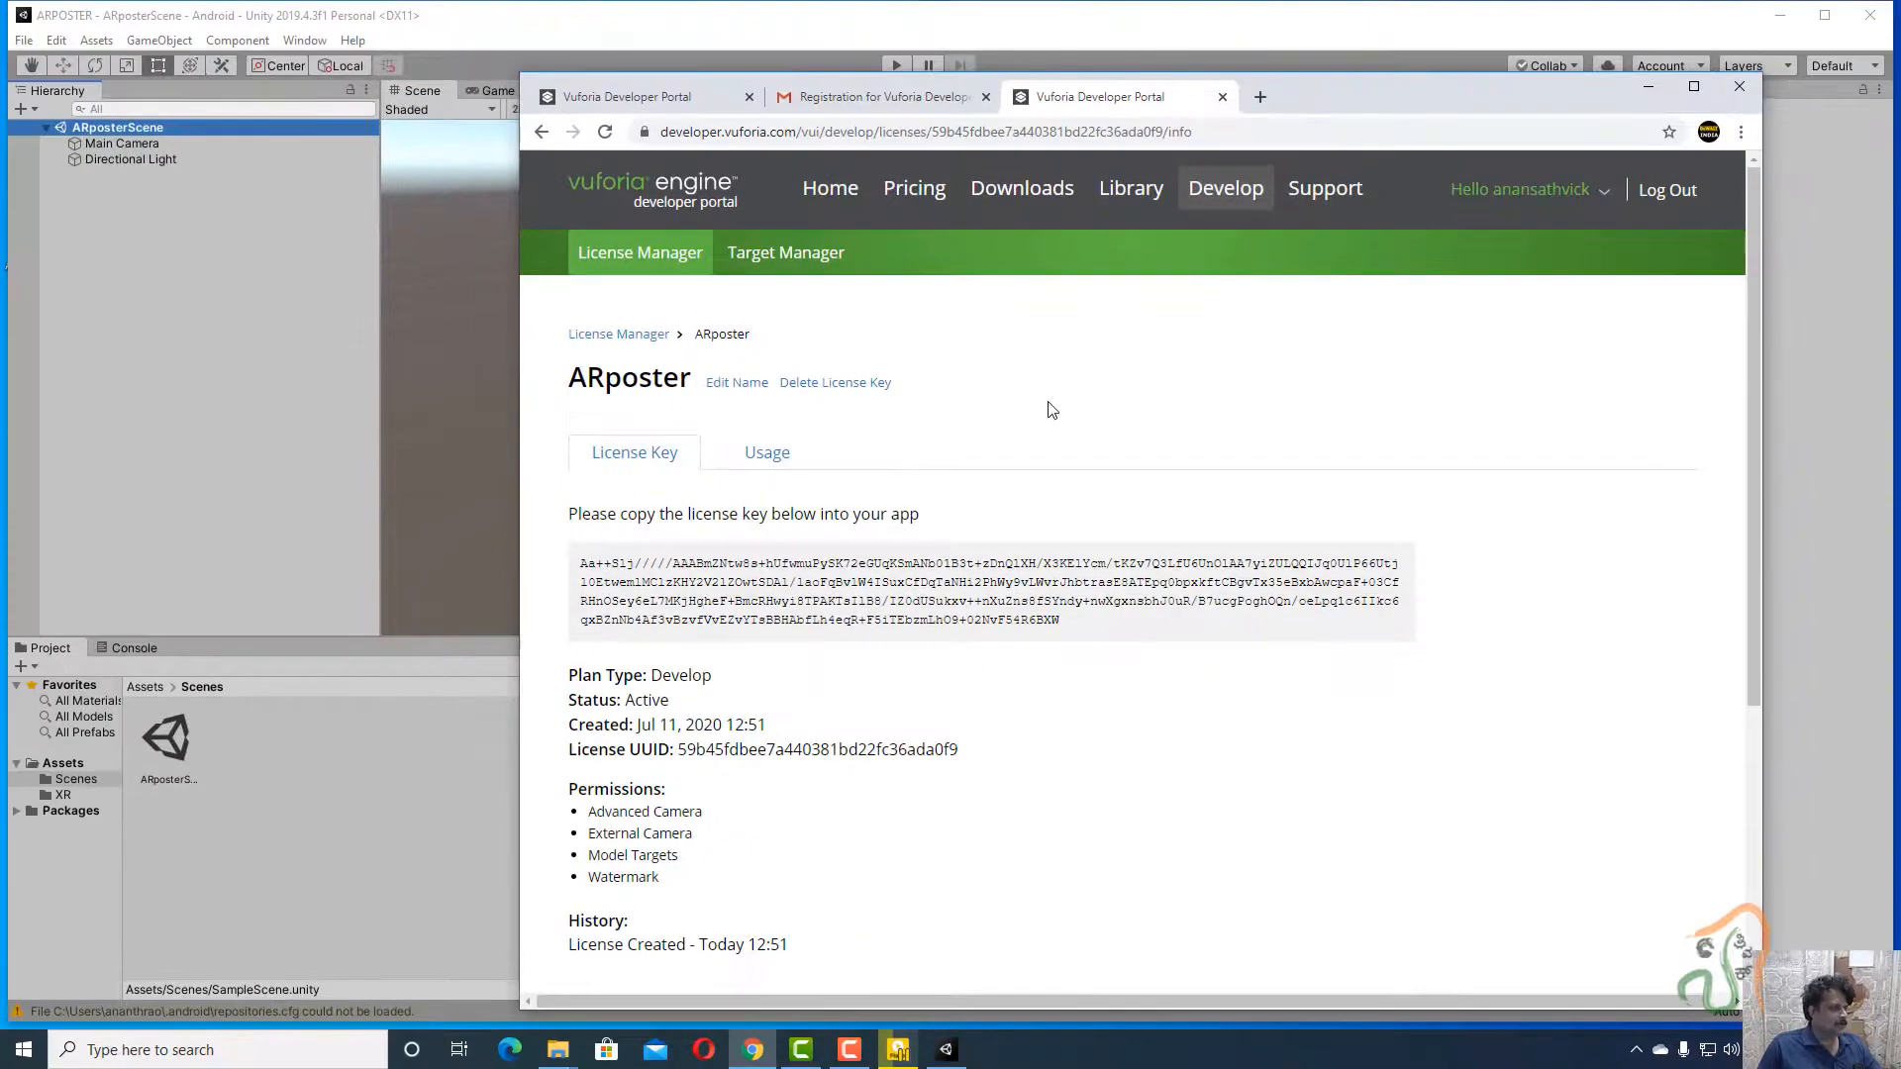
Download add-vuforia-package-9-2-8.unitypackage from the Downloads page, agreeing to the software license.
click(1023, 190)
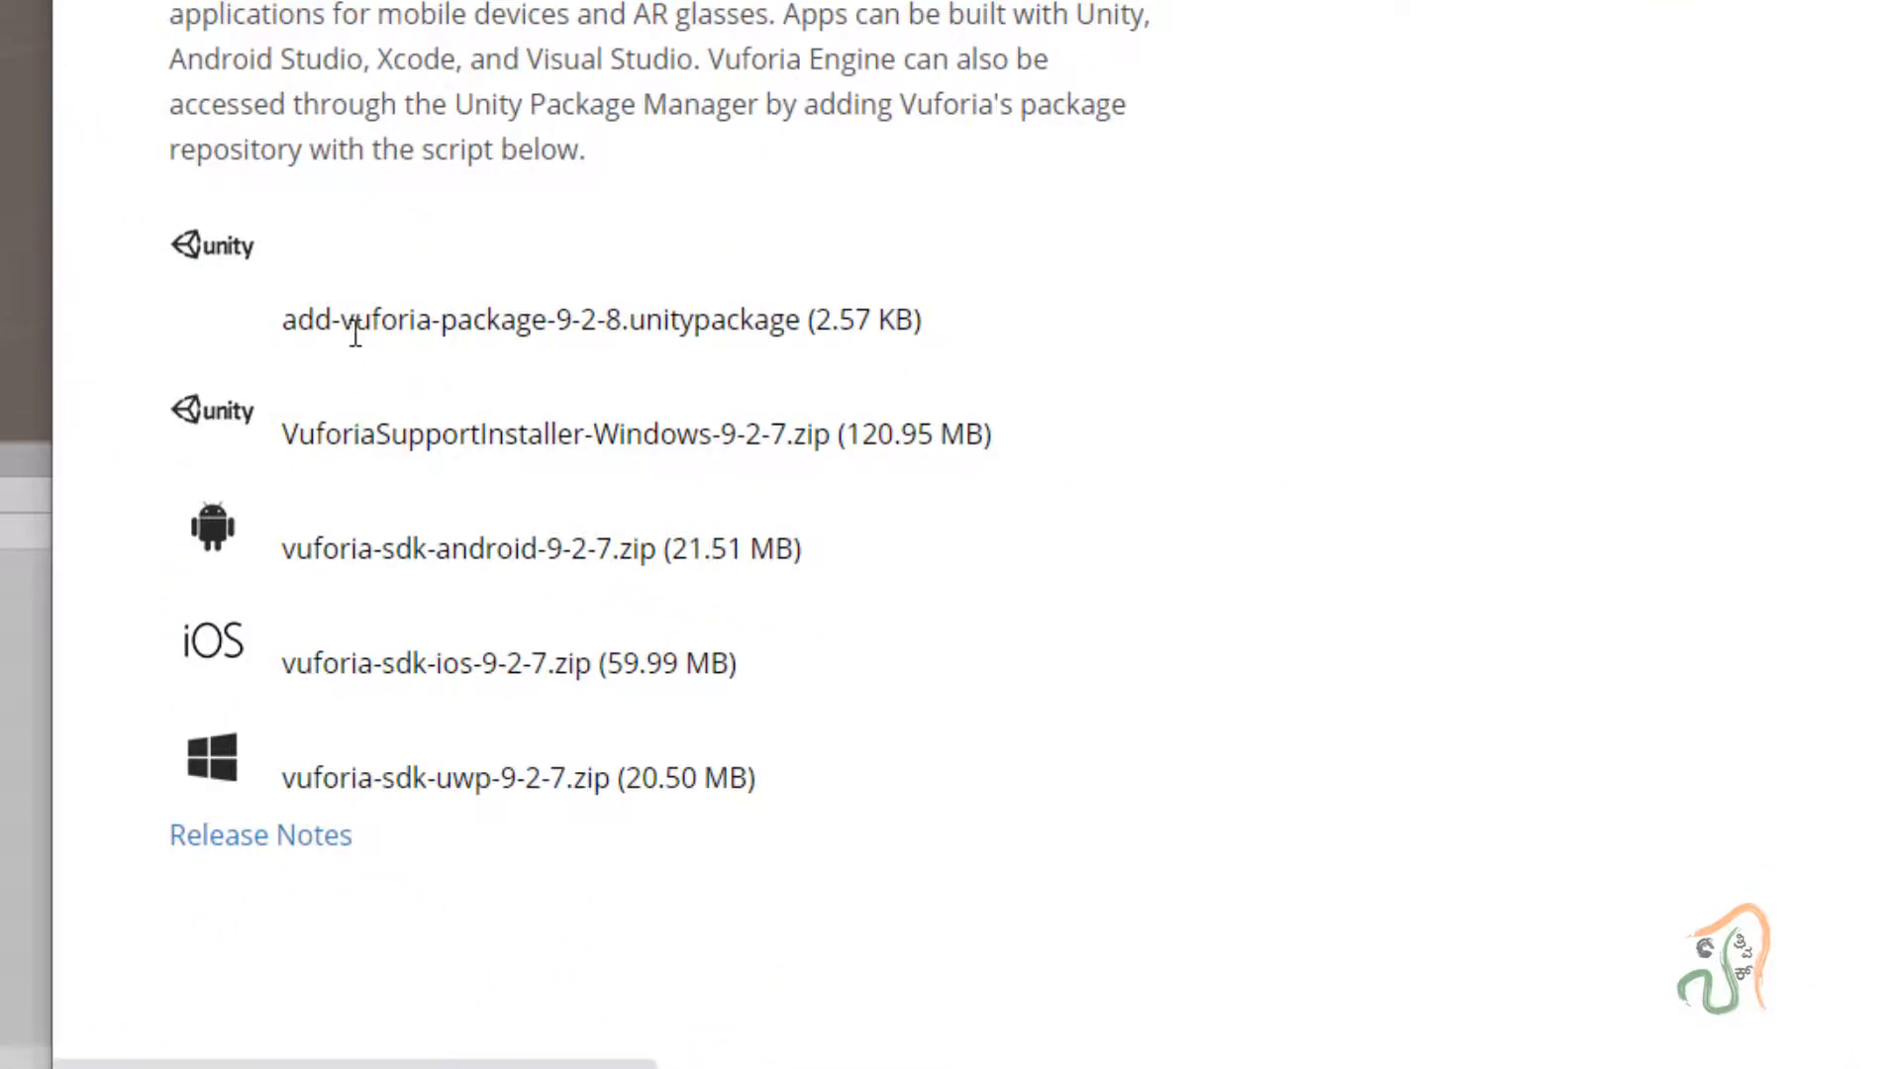
scroll(315, 297, down, 3)
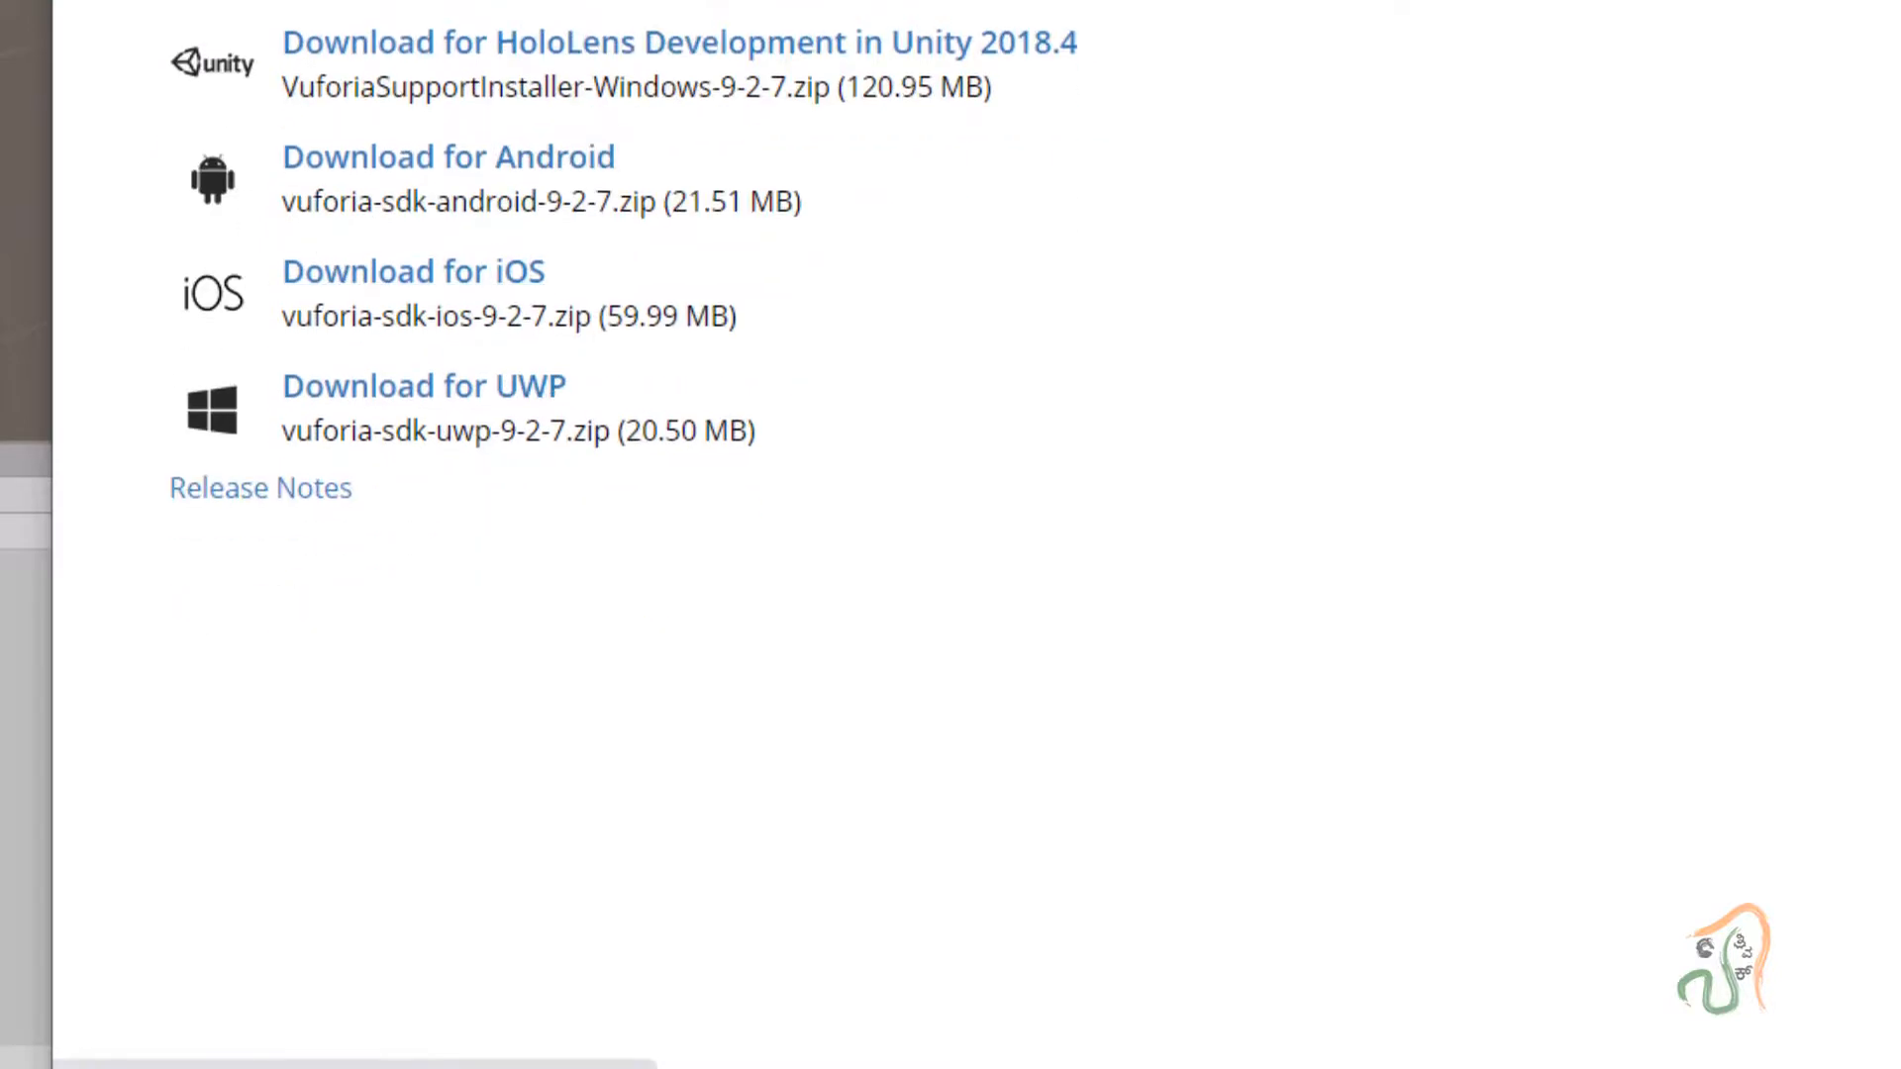
scroll(917, 132, up, 3)
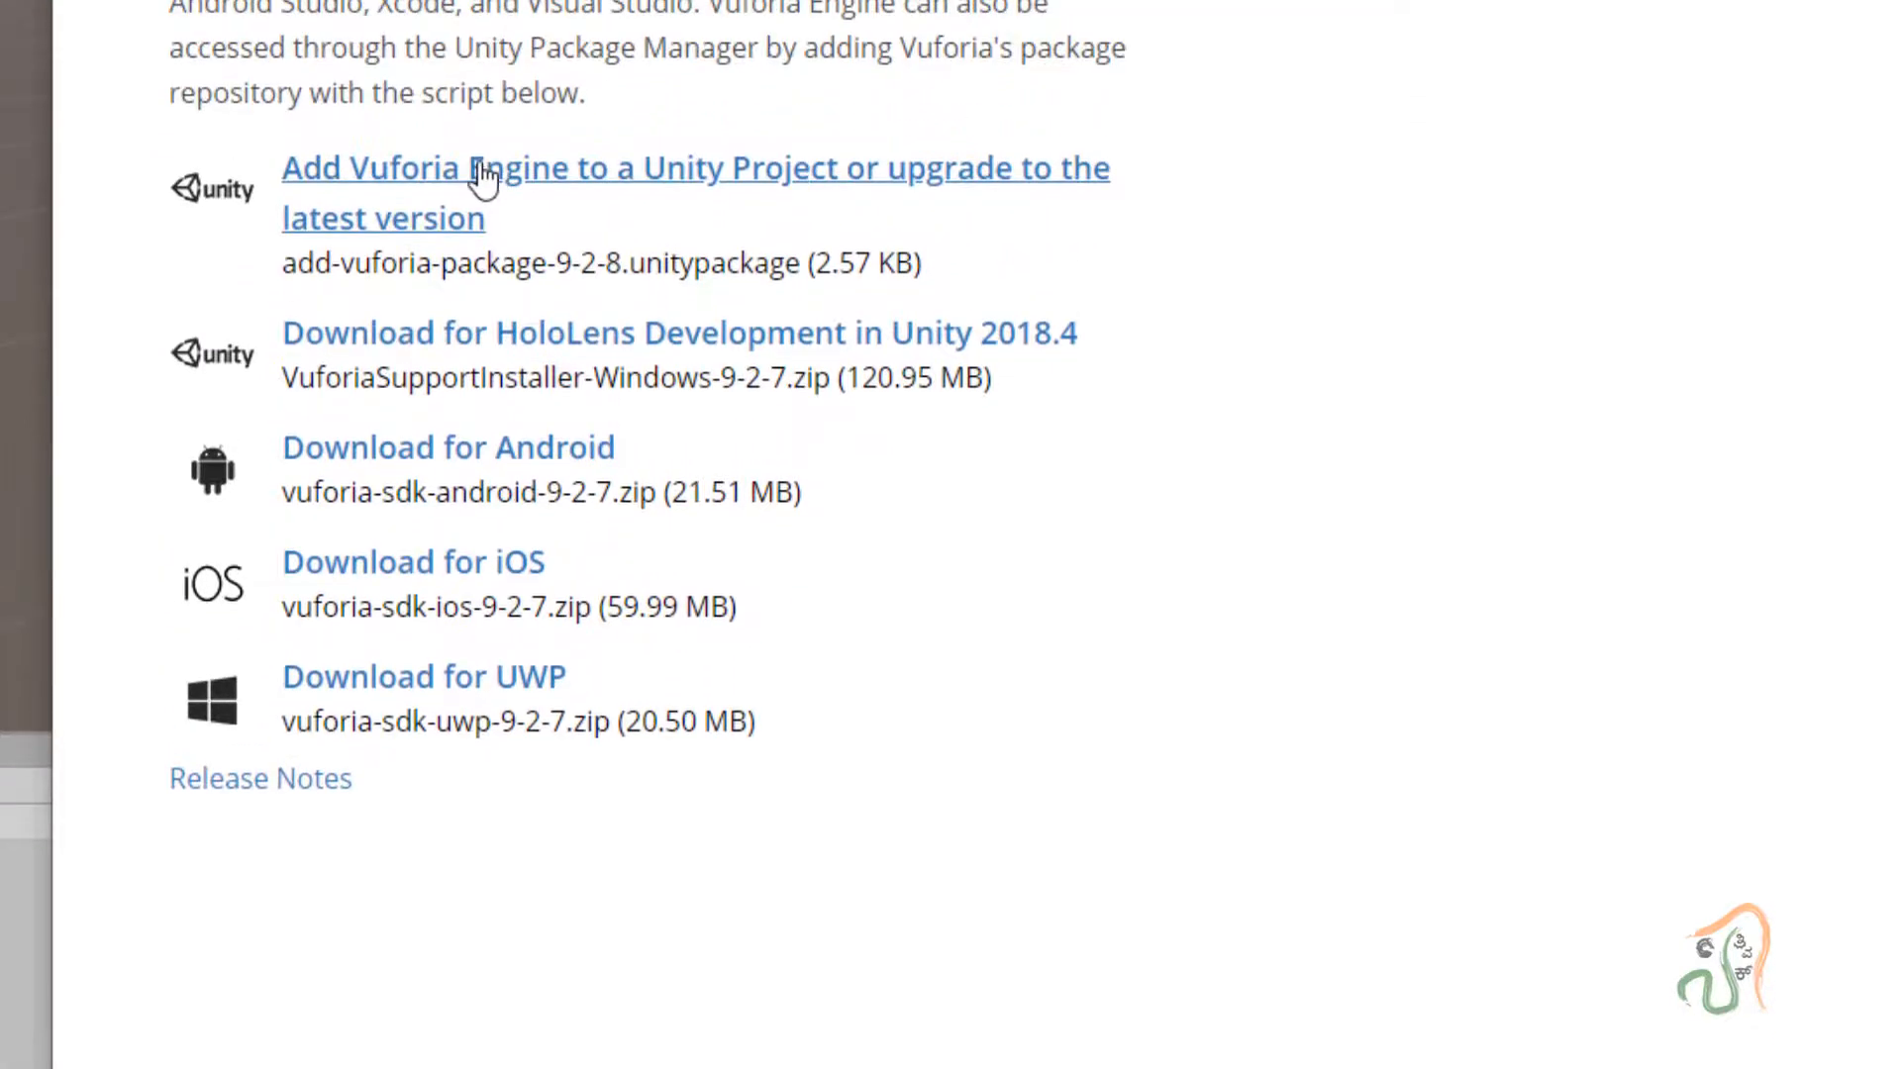
click(480, 176)
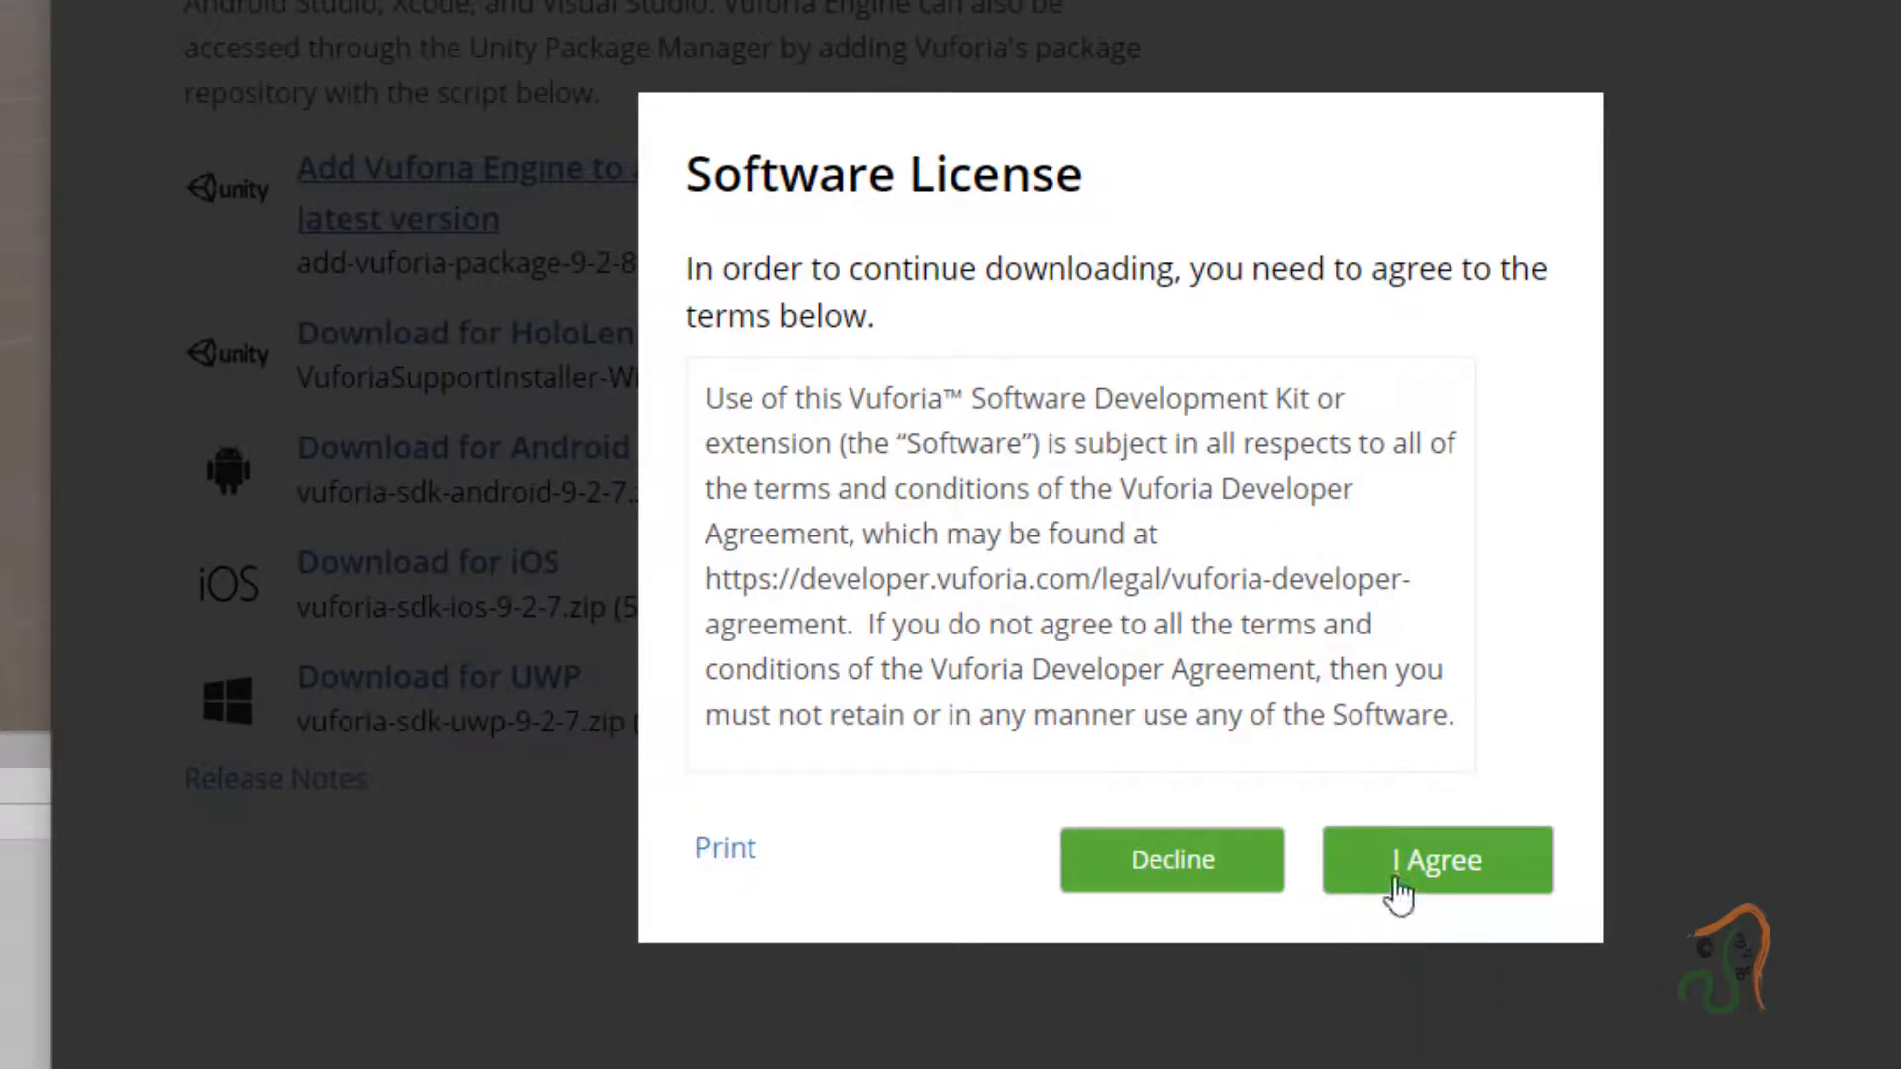
click(1428, 897)
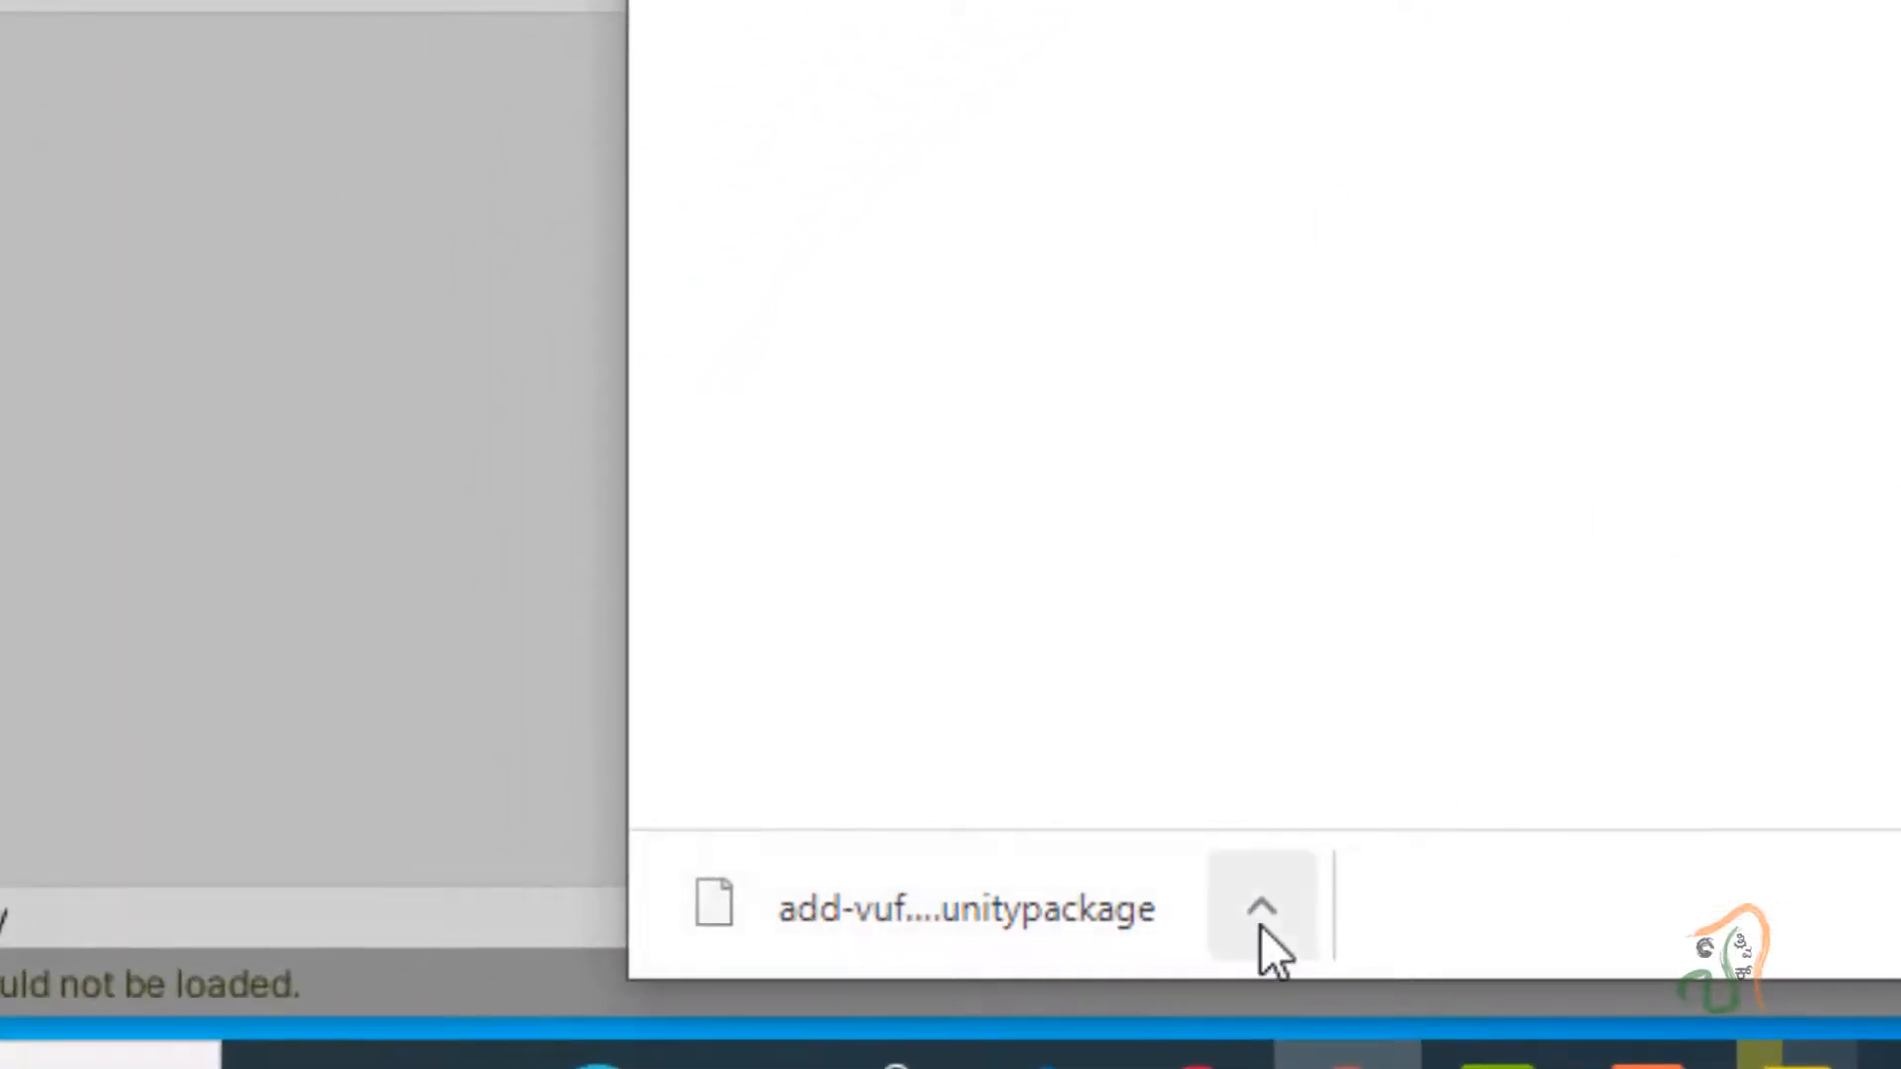
Show the downloaded add-vuforia-package-9-2-8.unitypackage in the Downloads folder.
click(1261, 916)
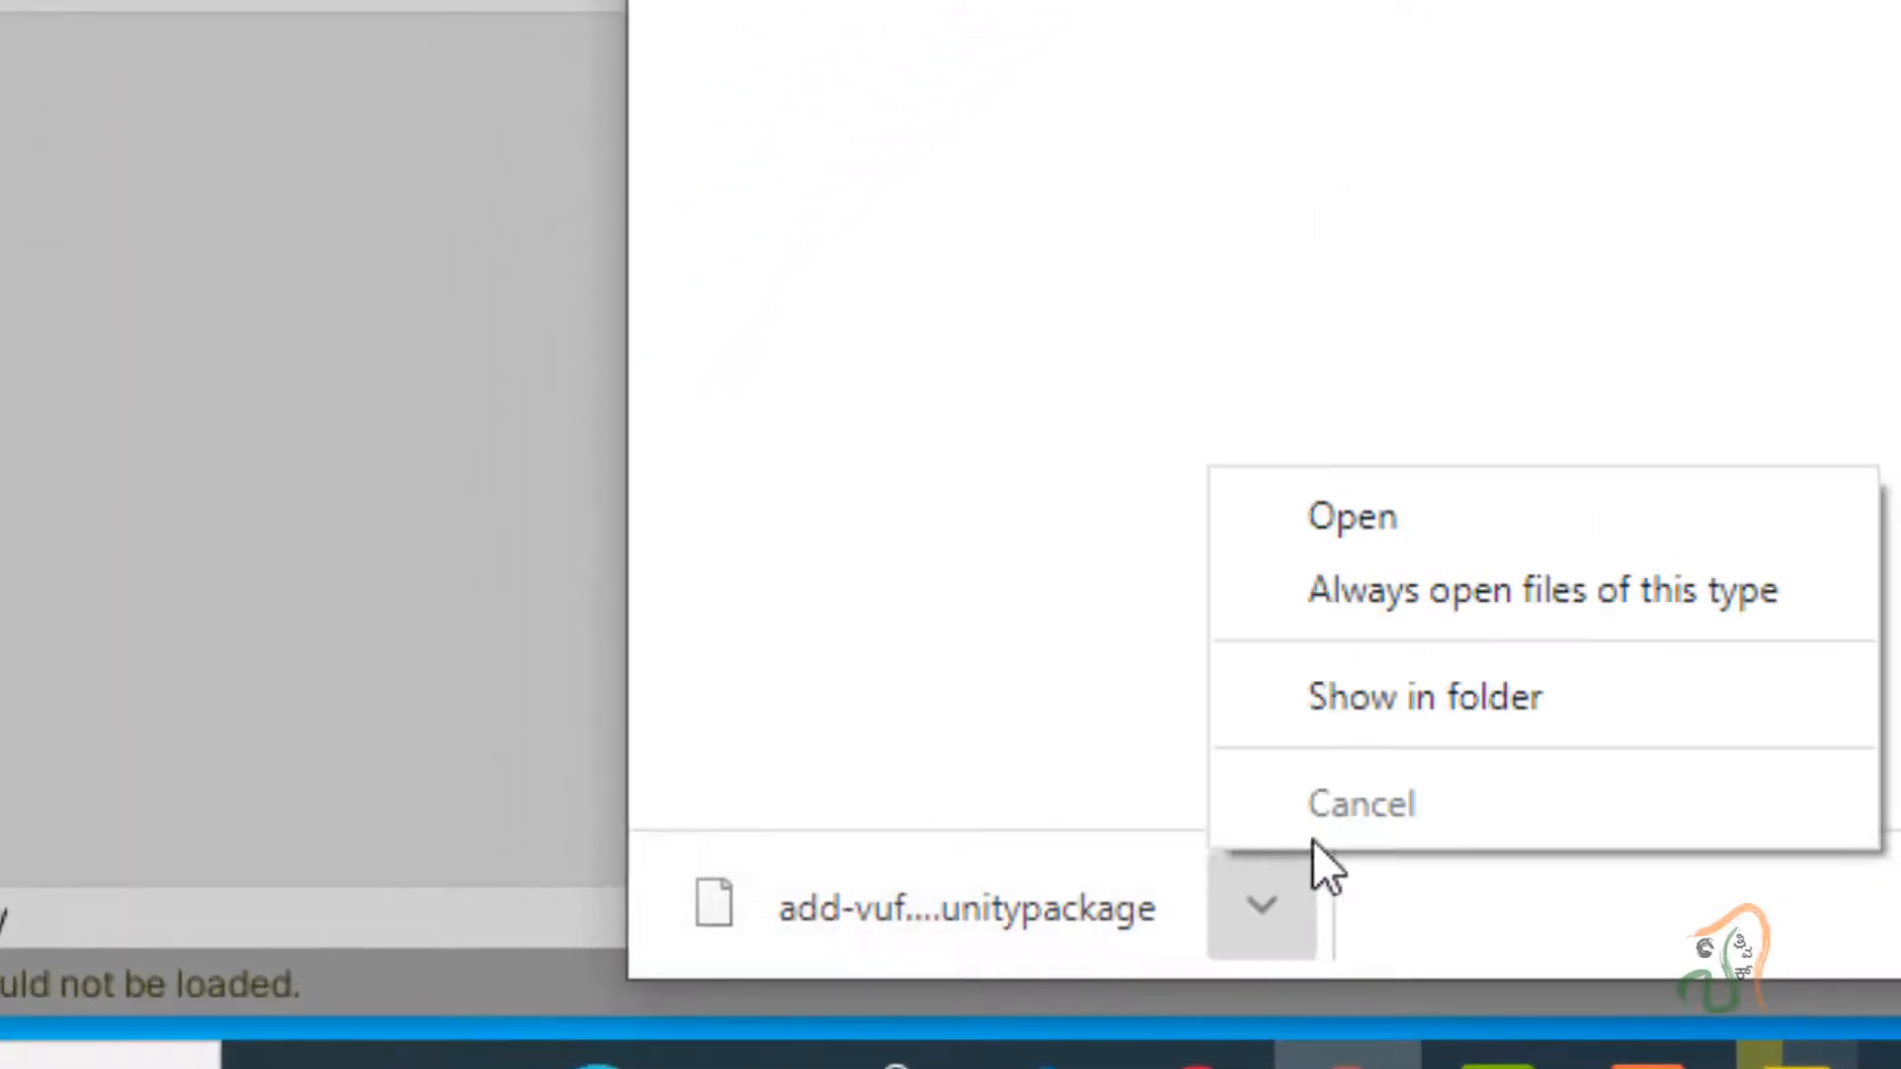
click(1382, 718)
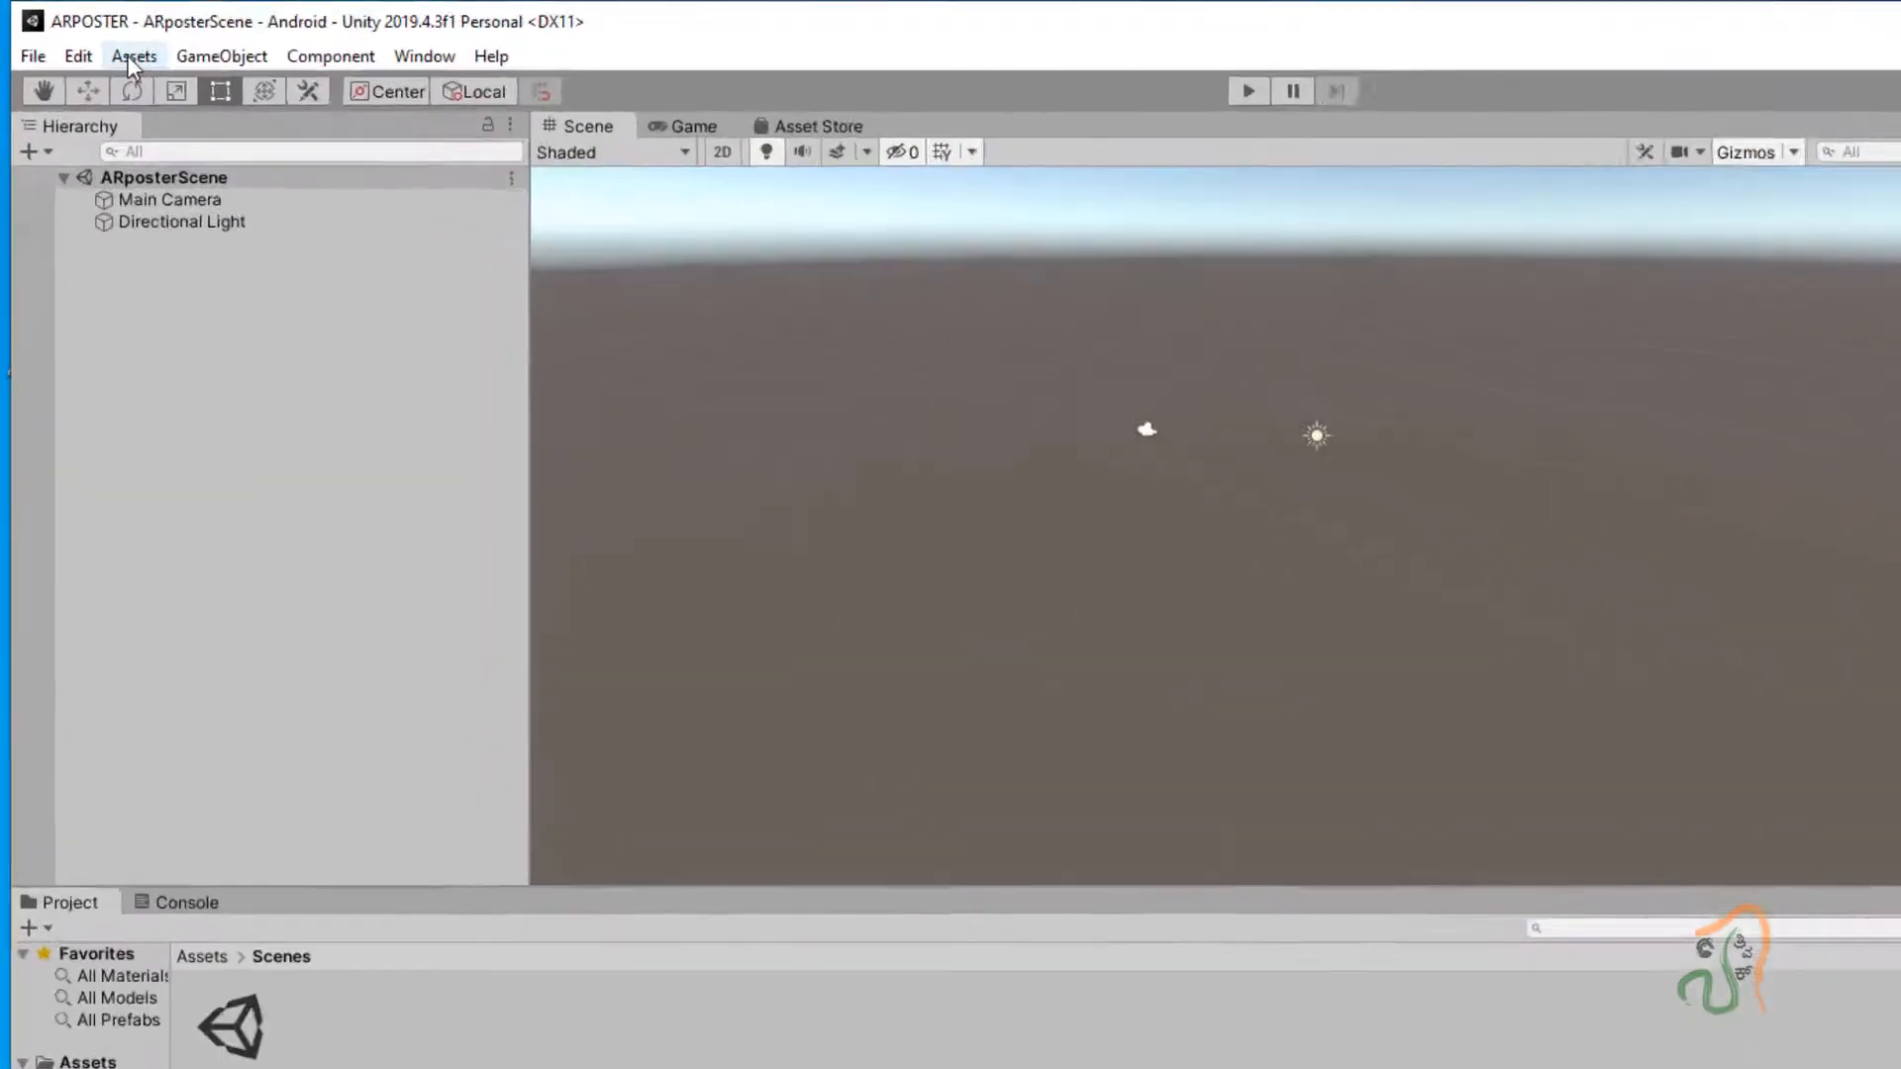
Load add-vuforia-package-9-2-8.unitypackage from Downloads as a custom package for import.
click(96, 40)
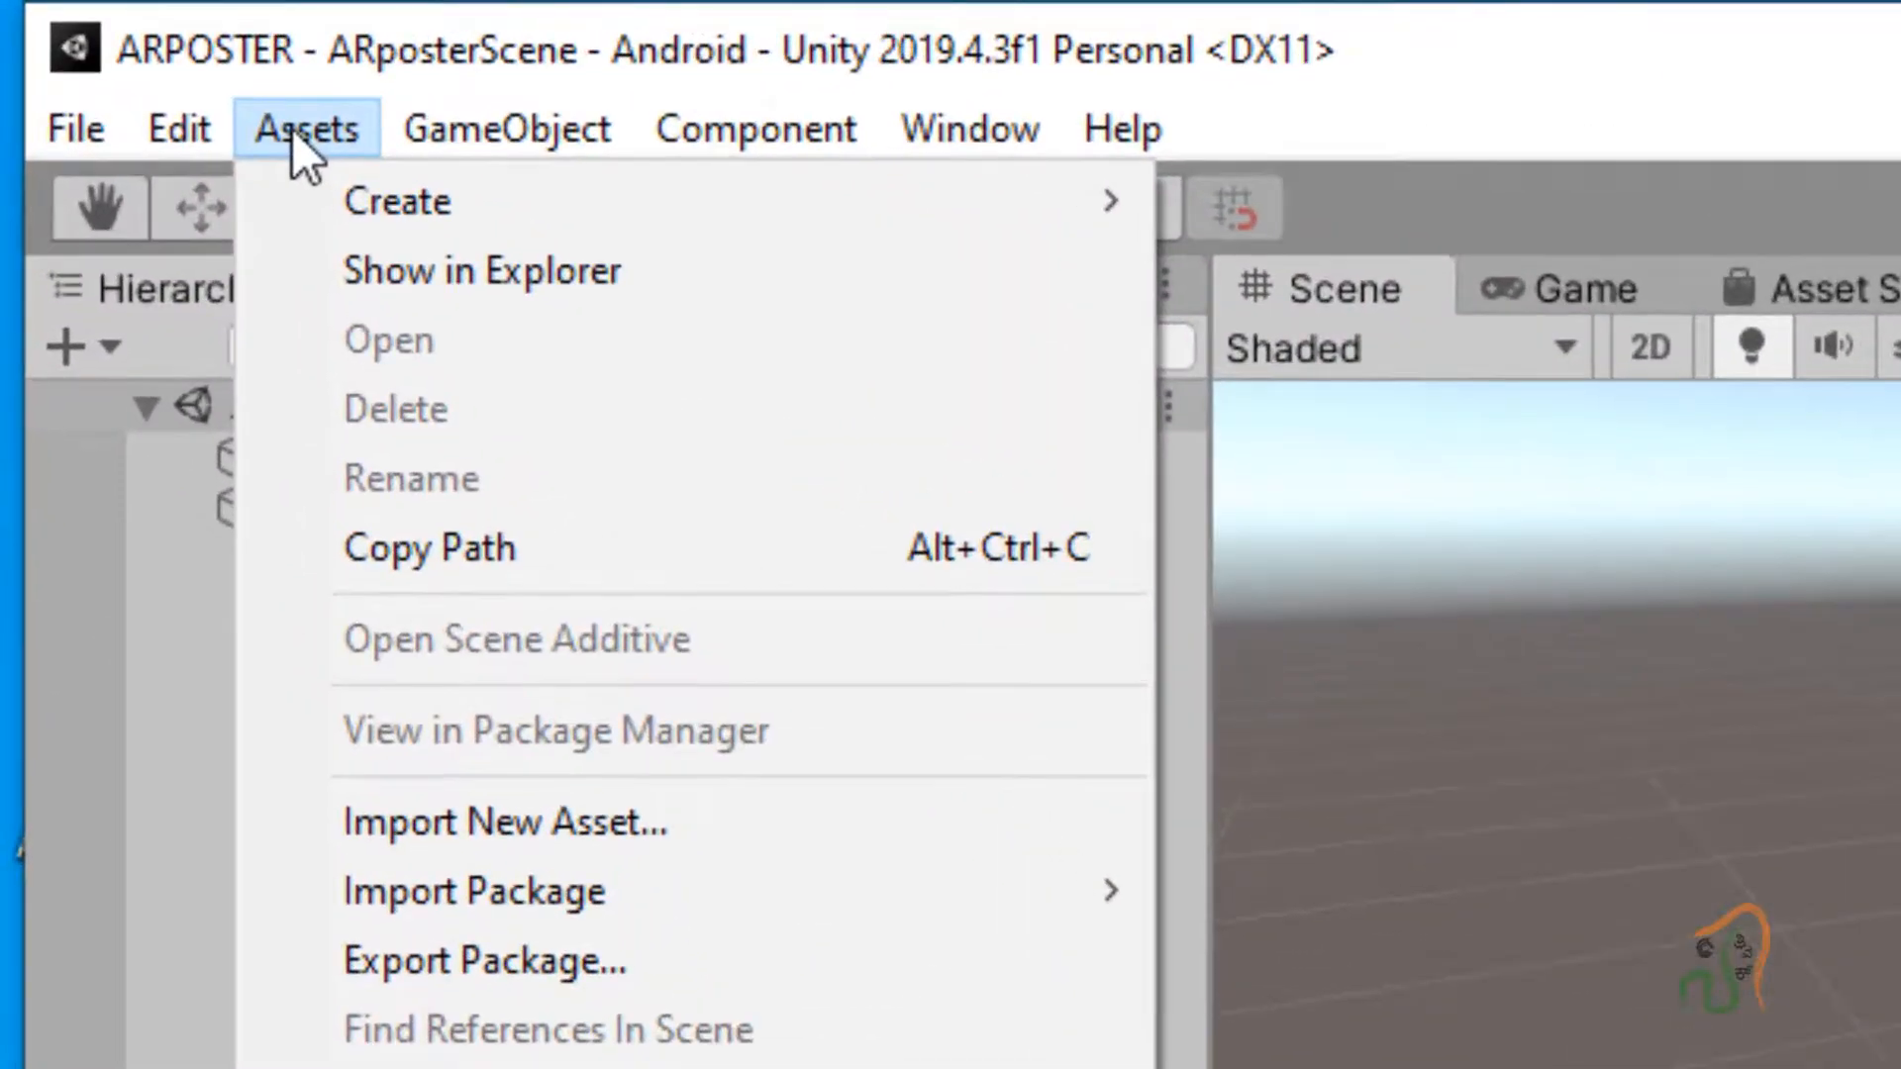
mouse_move(561, 911)
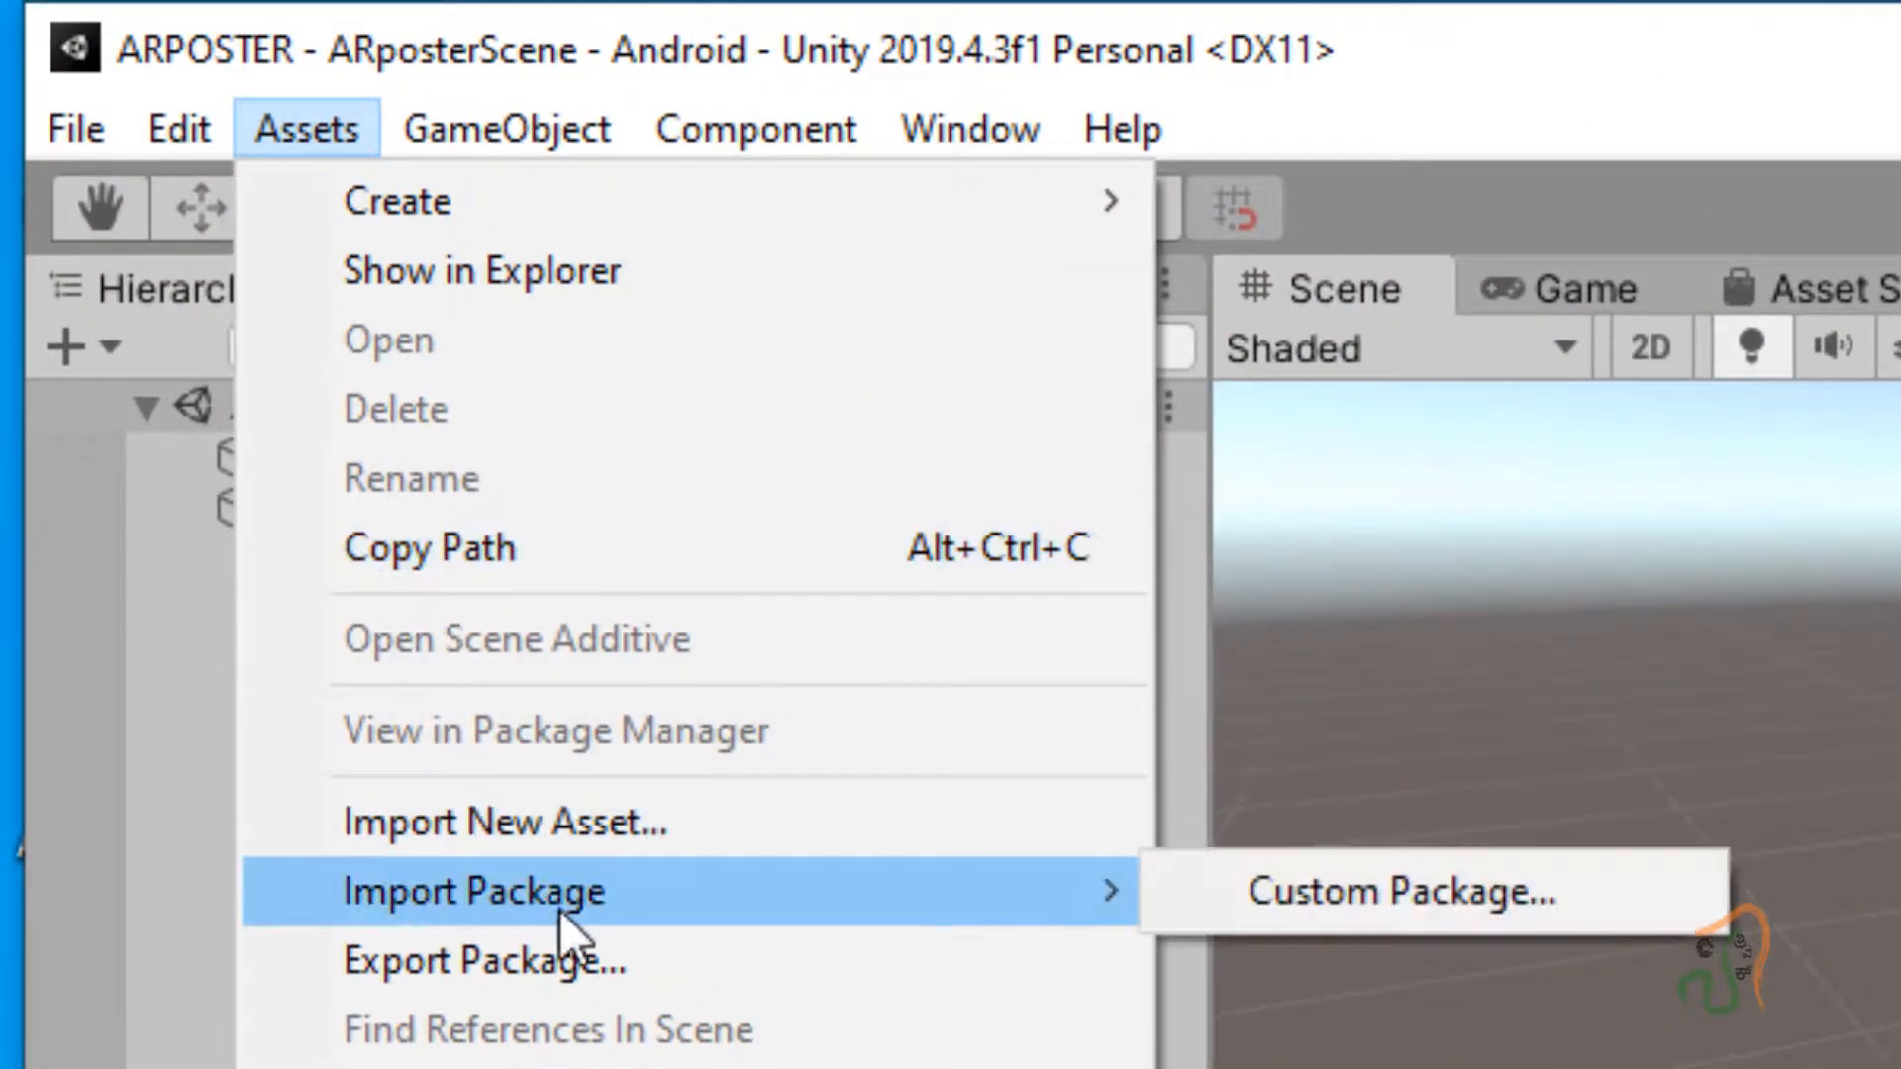
click(1309, 889)
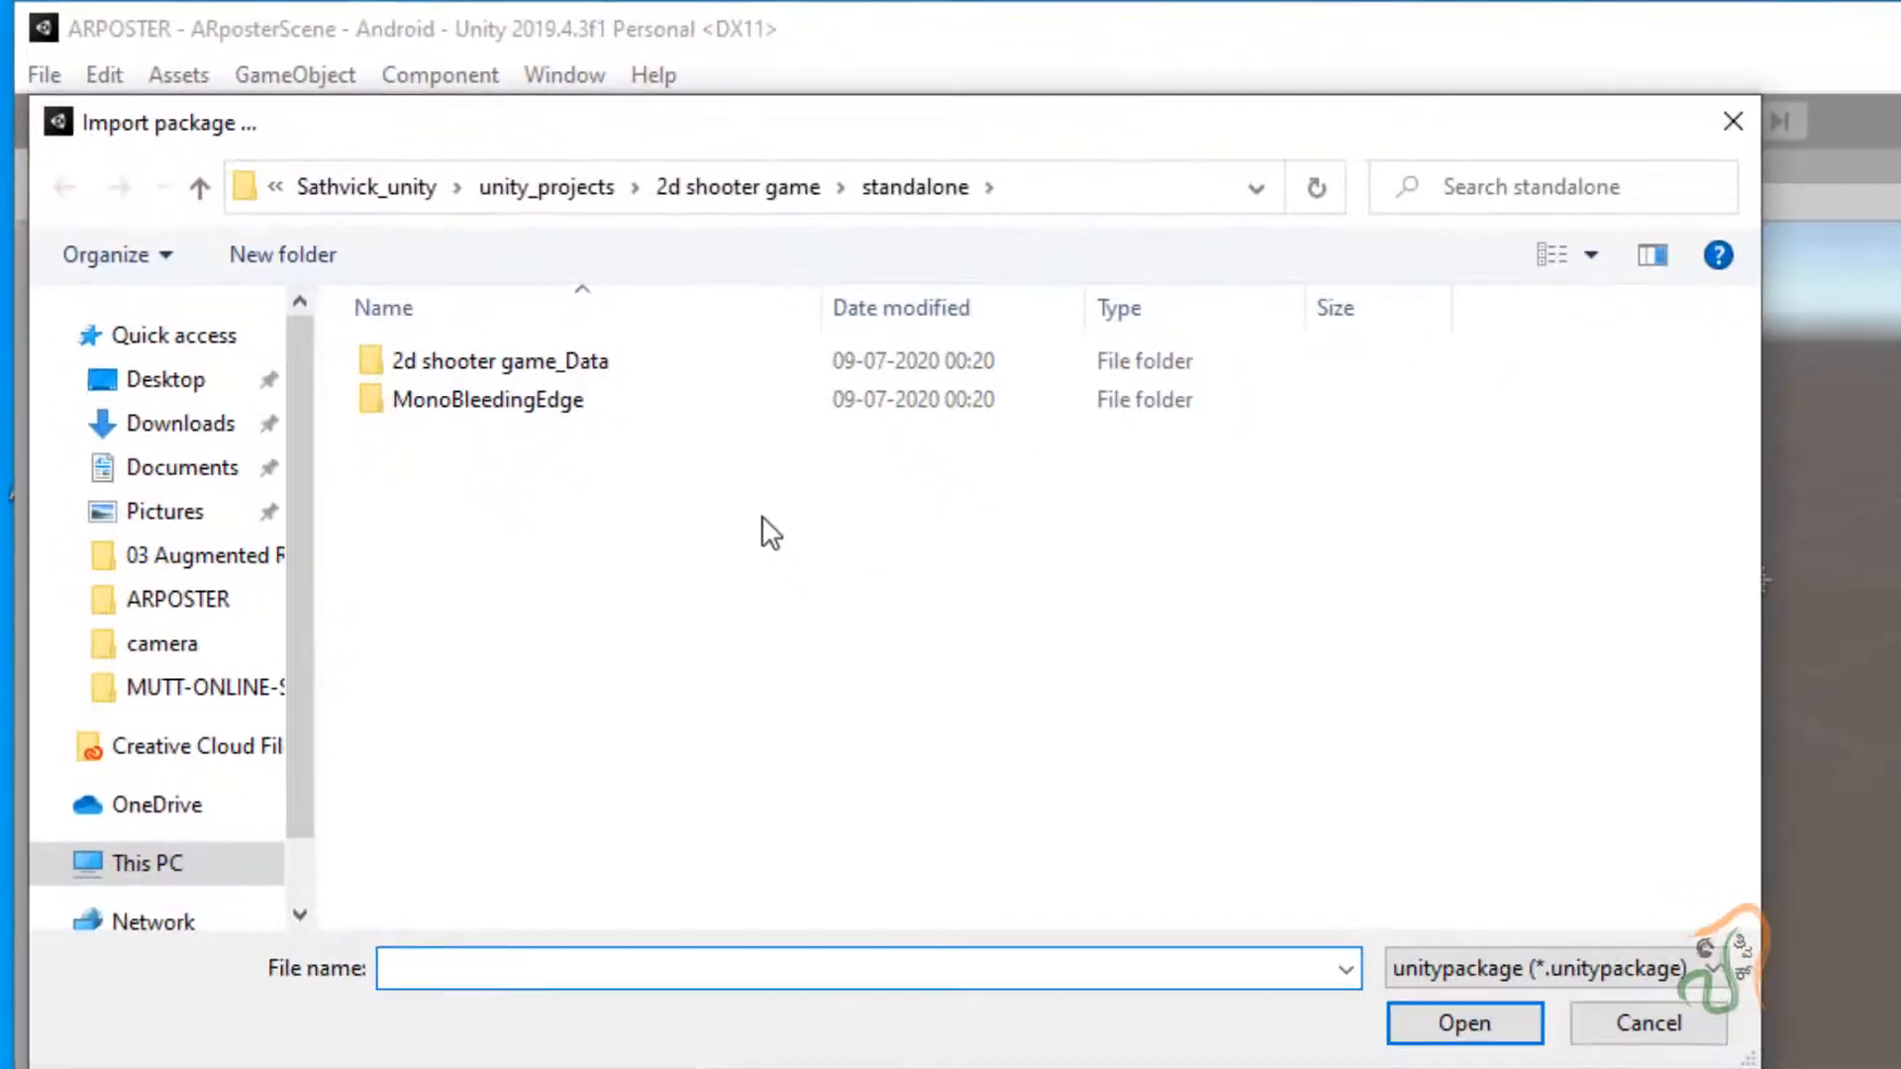
click(219, 428)
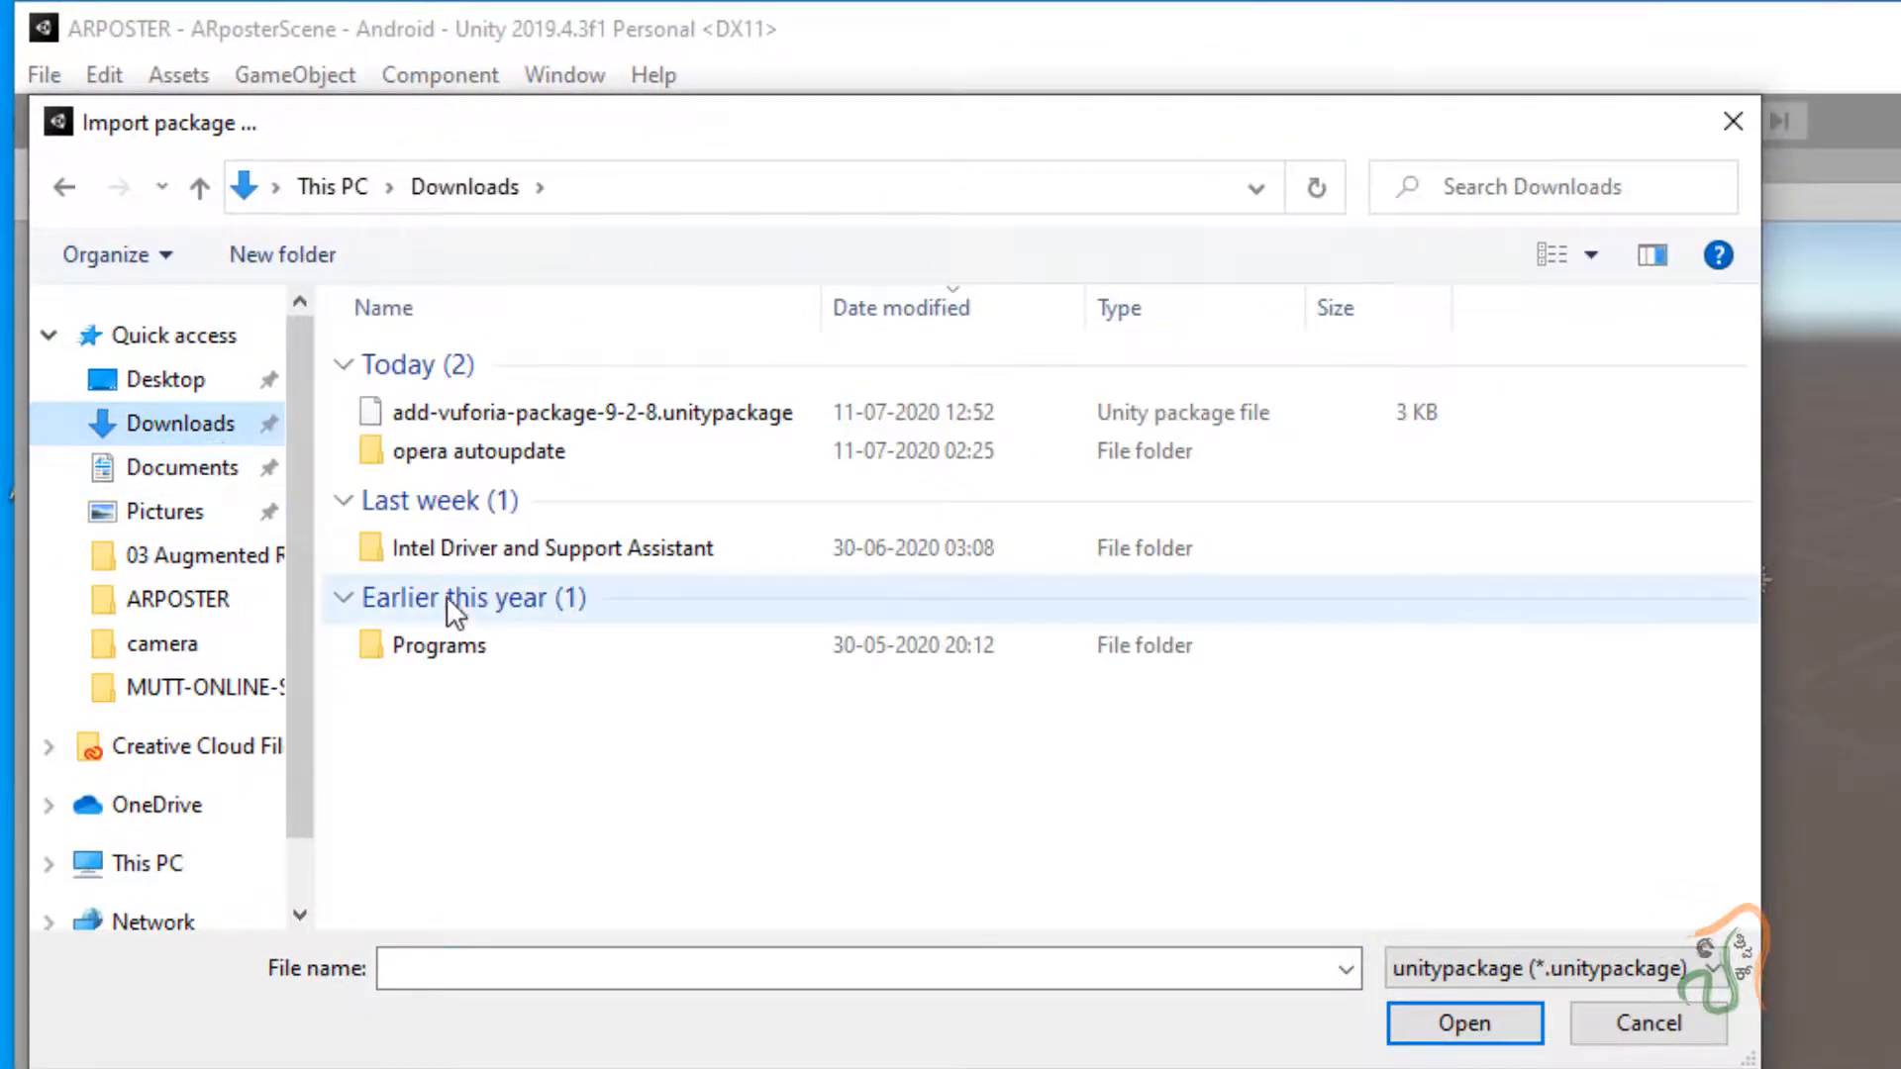
click(538, 412)
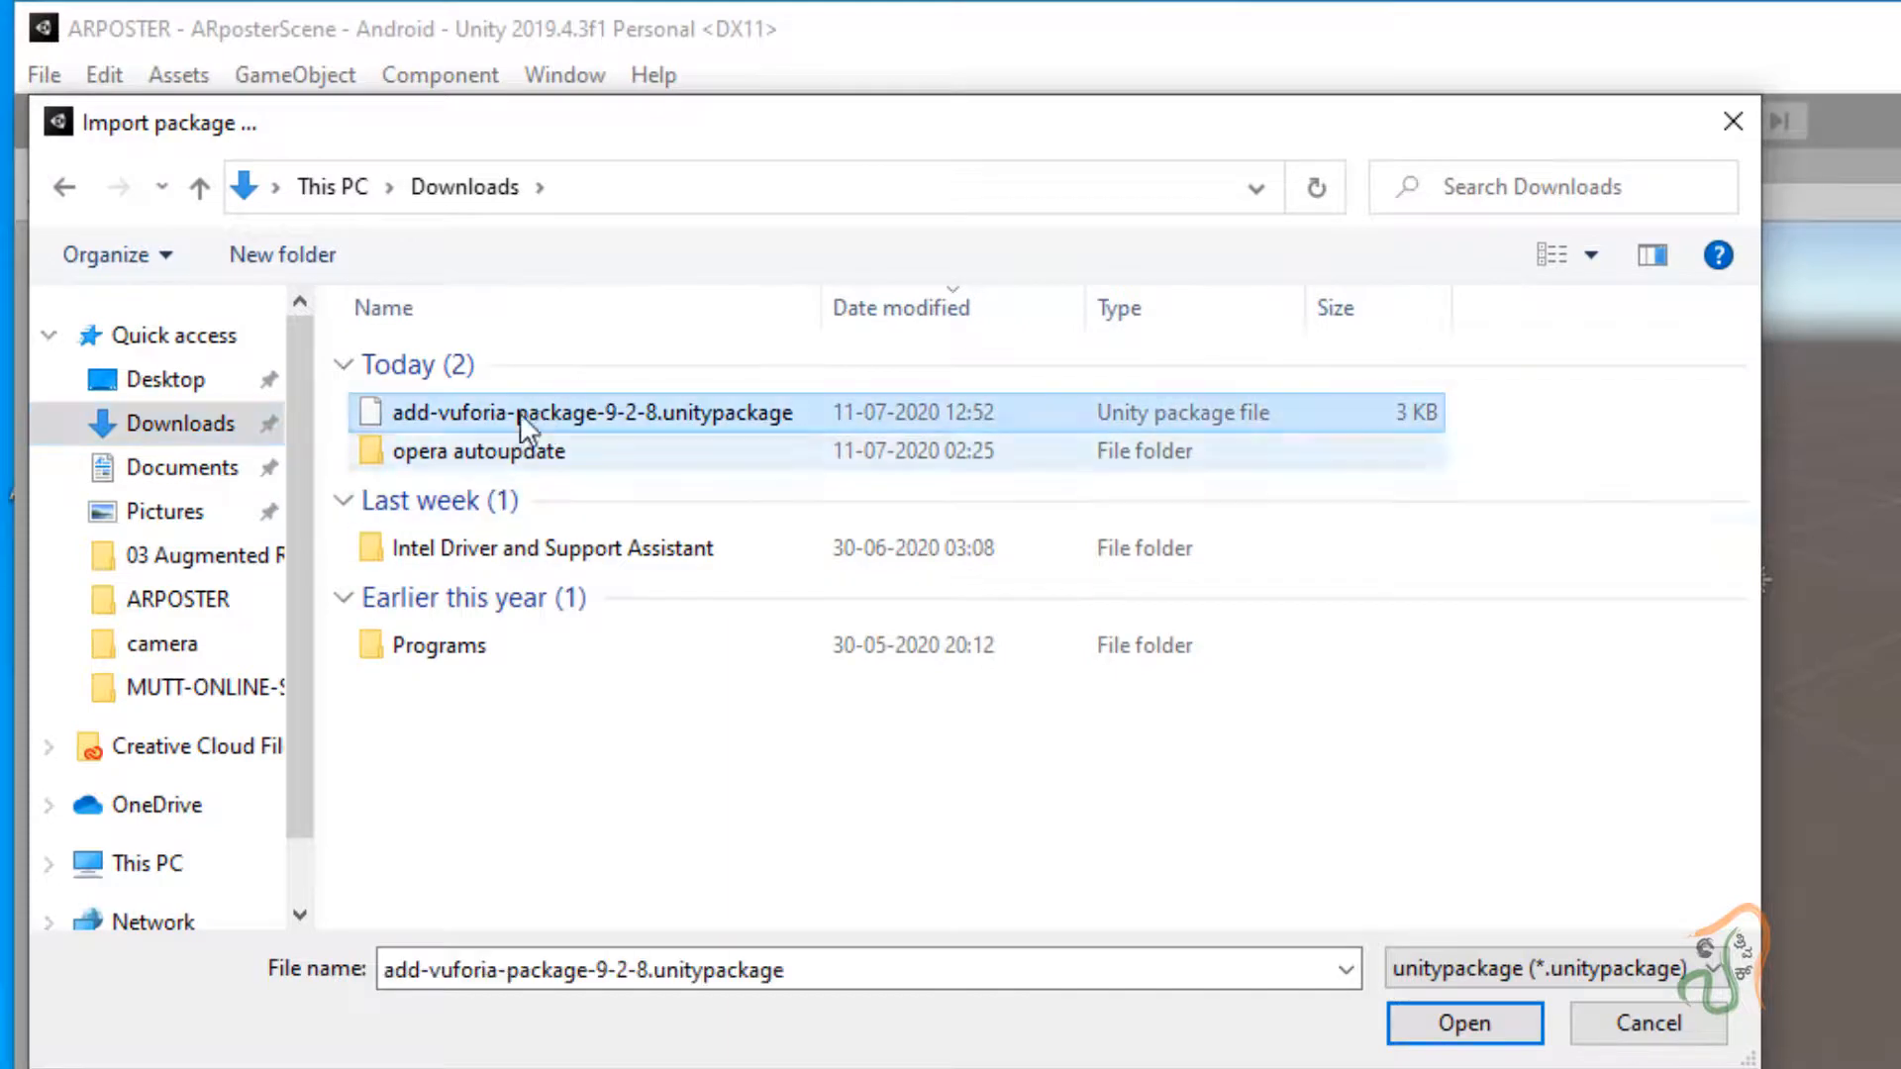
drag(820, 310, 988, 310)
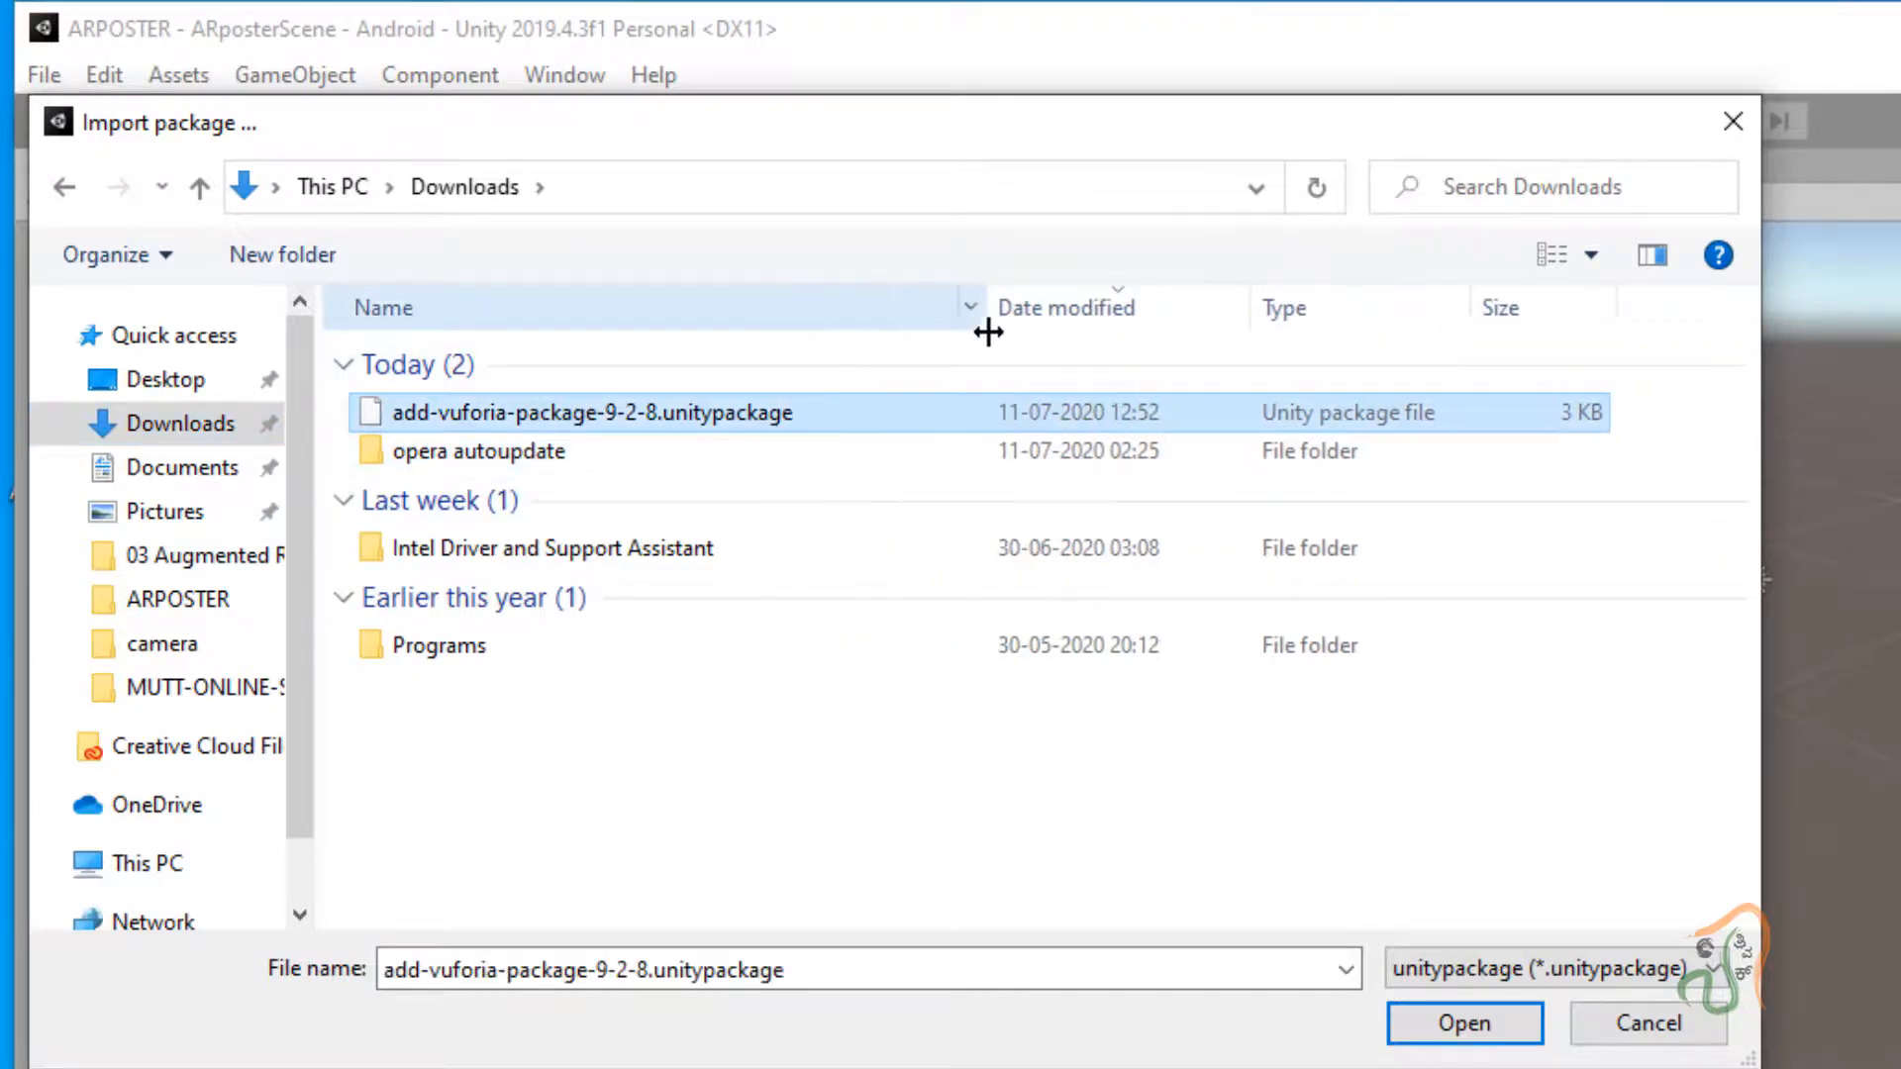
click(1464, 1022)
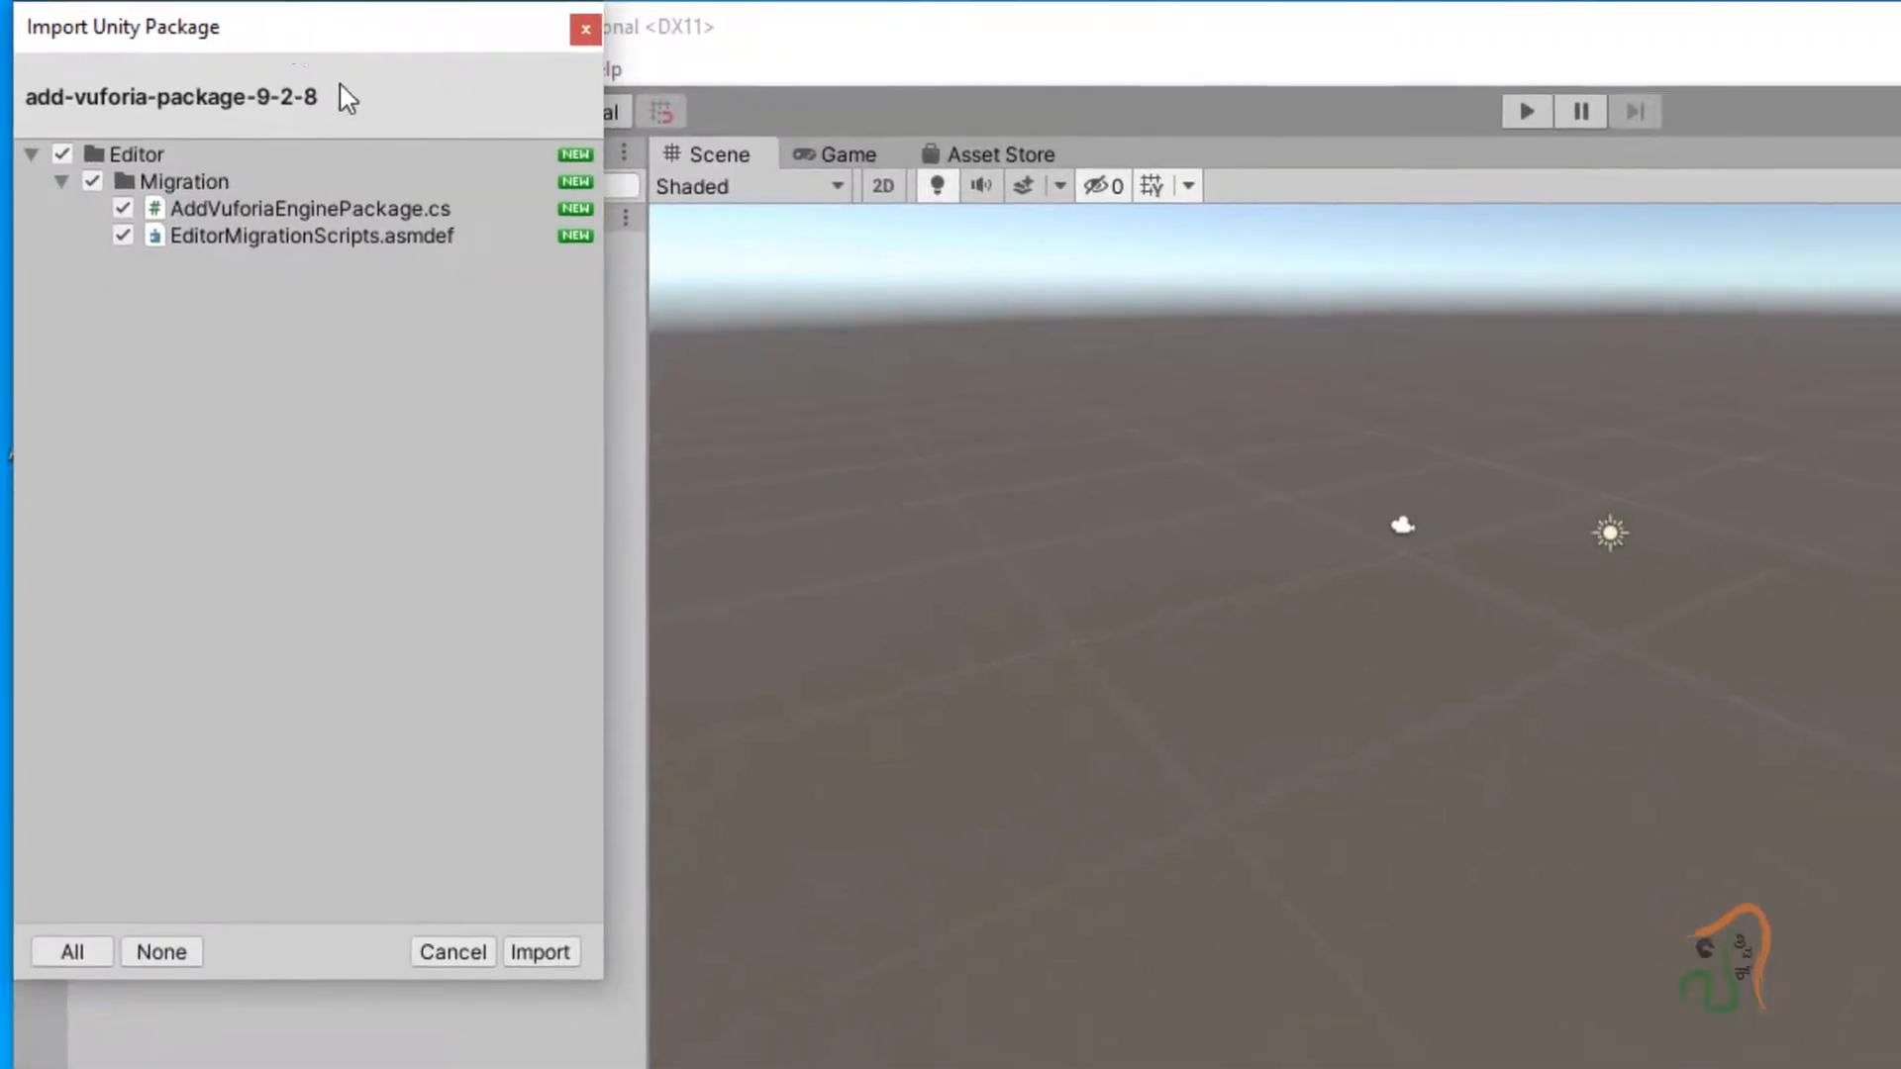
drag(327, 55, 1650, 364)
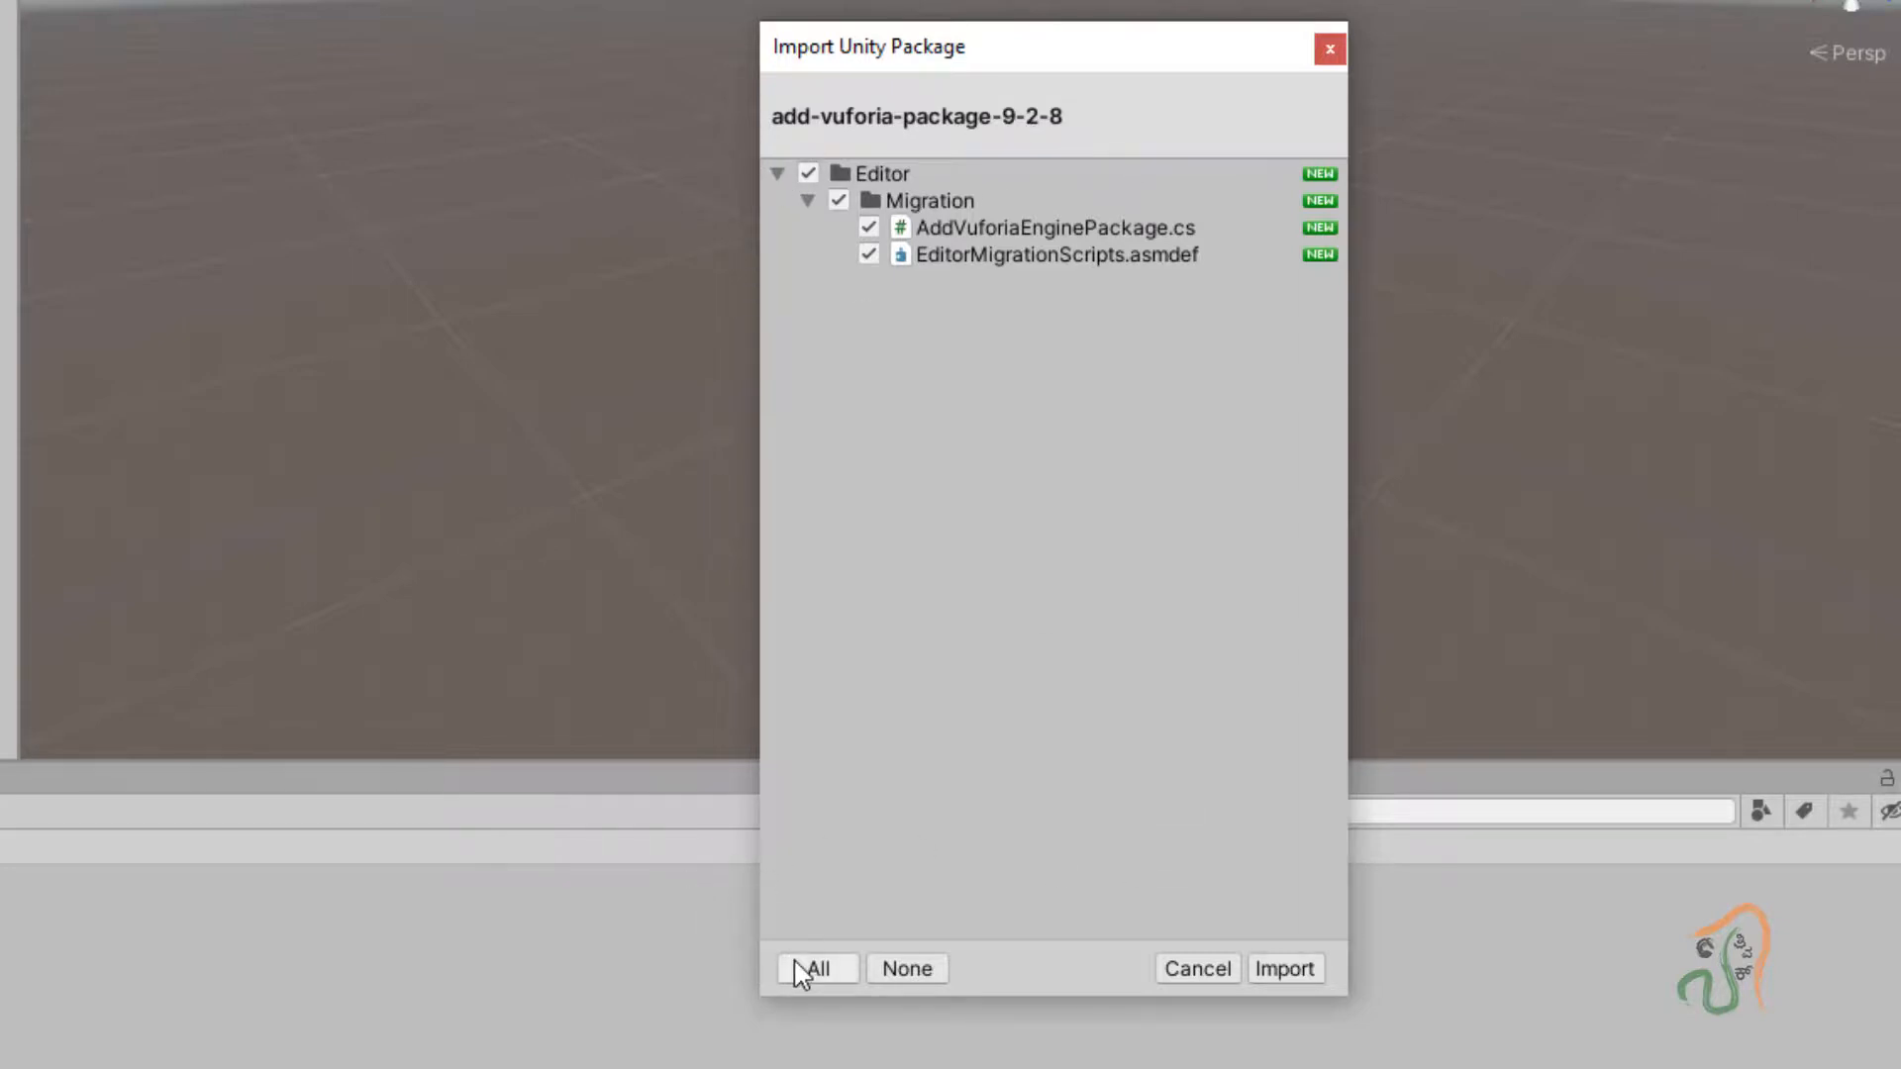
Import the package files, accept the Vuforia Engine 9.2.8 update, and view Packages.
click(1277, 968)
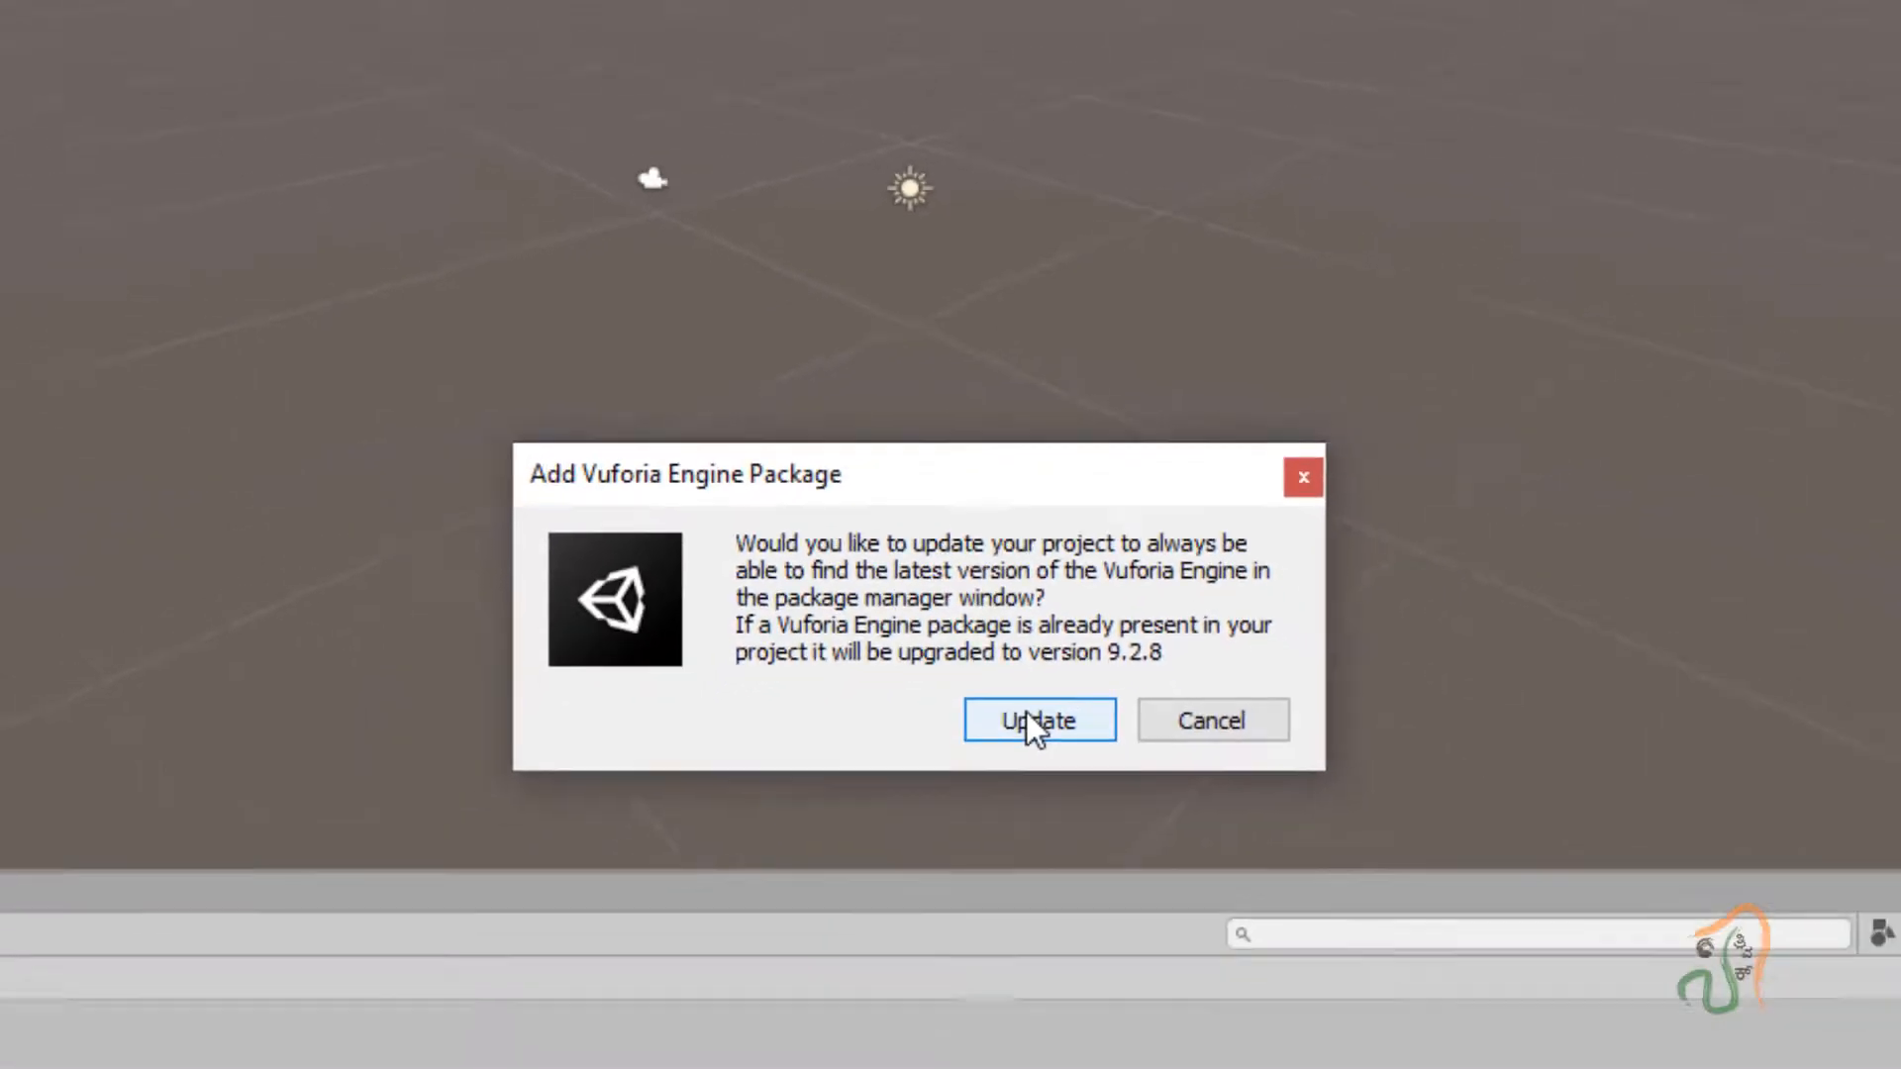
click(1036, 782)
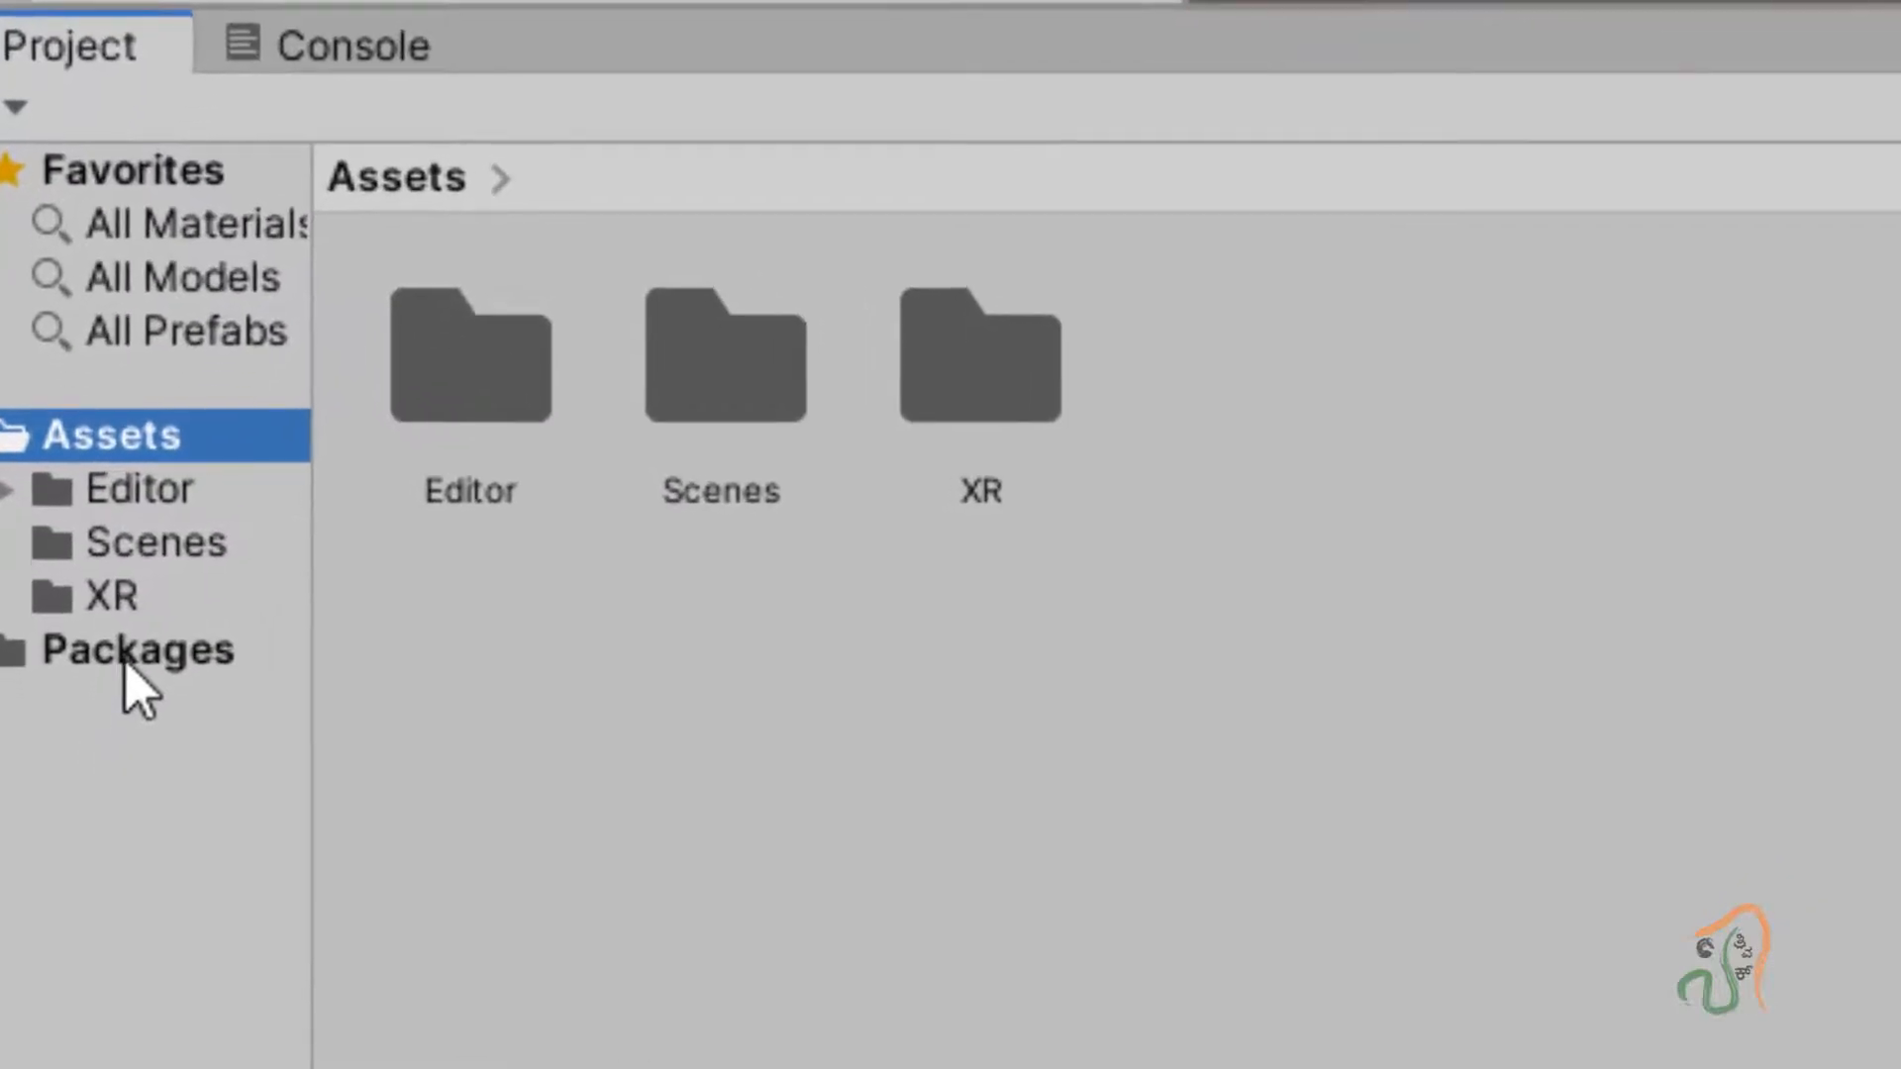
click(69, 827)
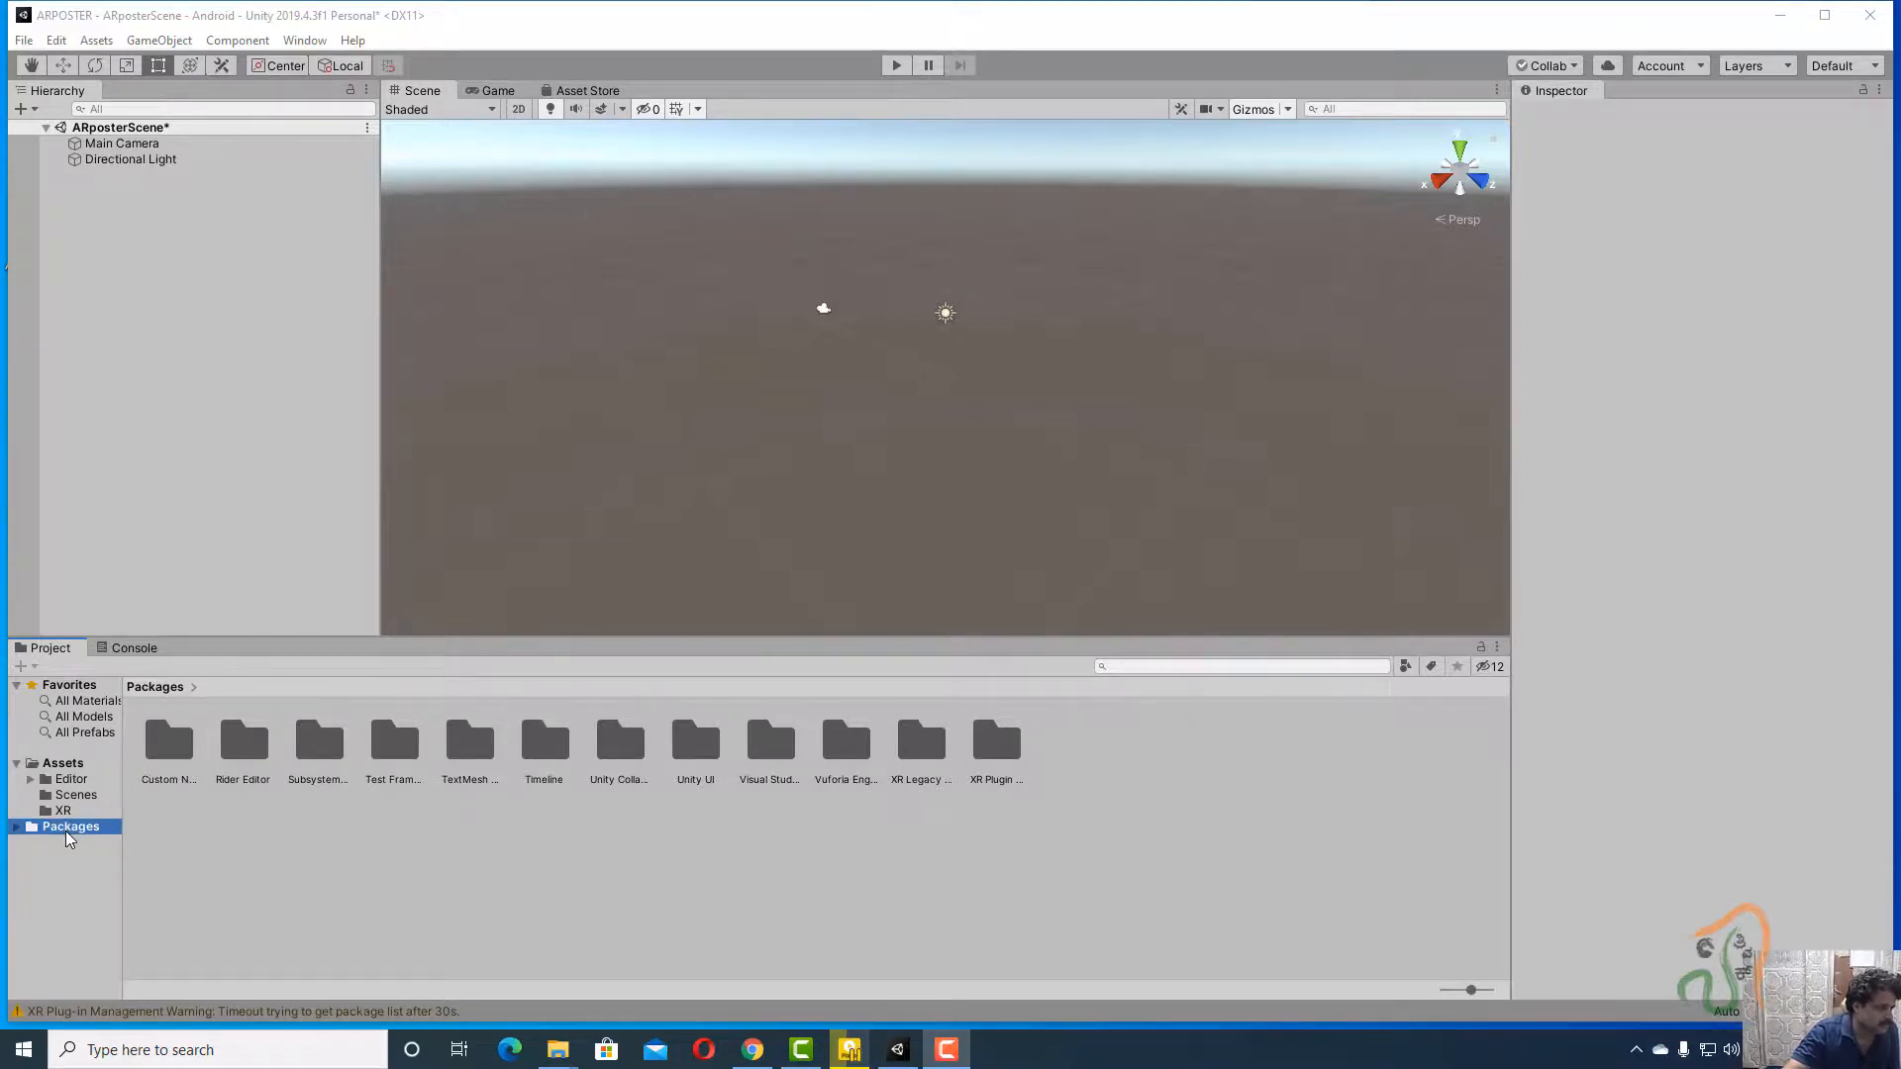
Select ARposterScene in the Assets/Scenes folder and save the scene.
click(62, 762)
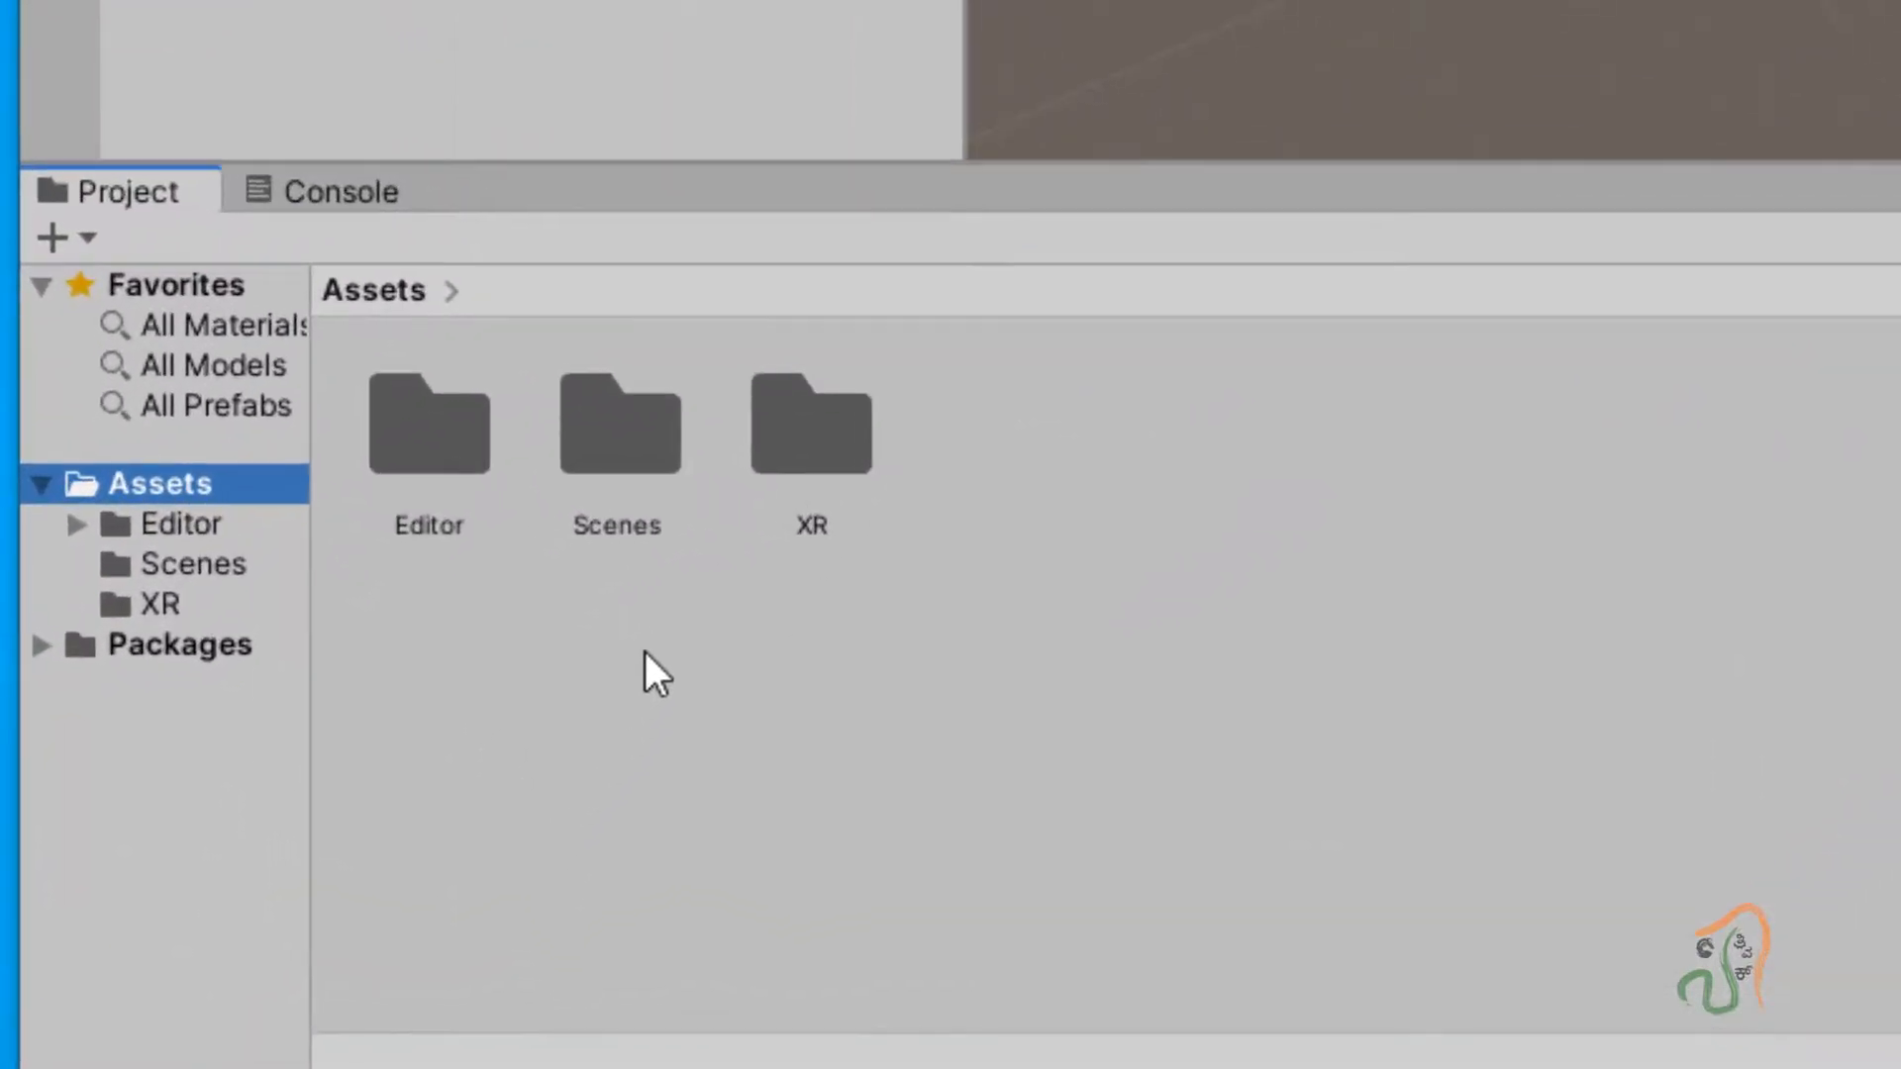
double_click(608, 448)
click(461, 426)
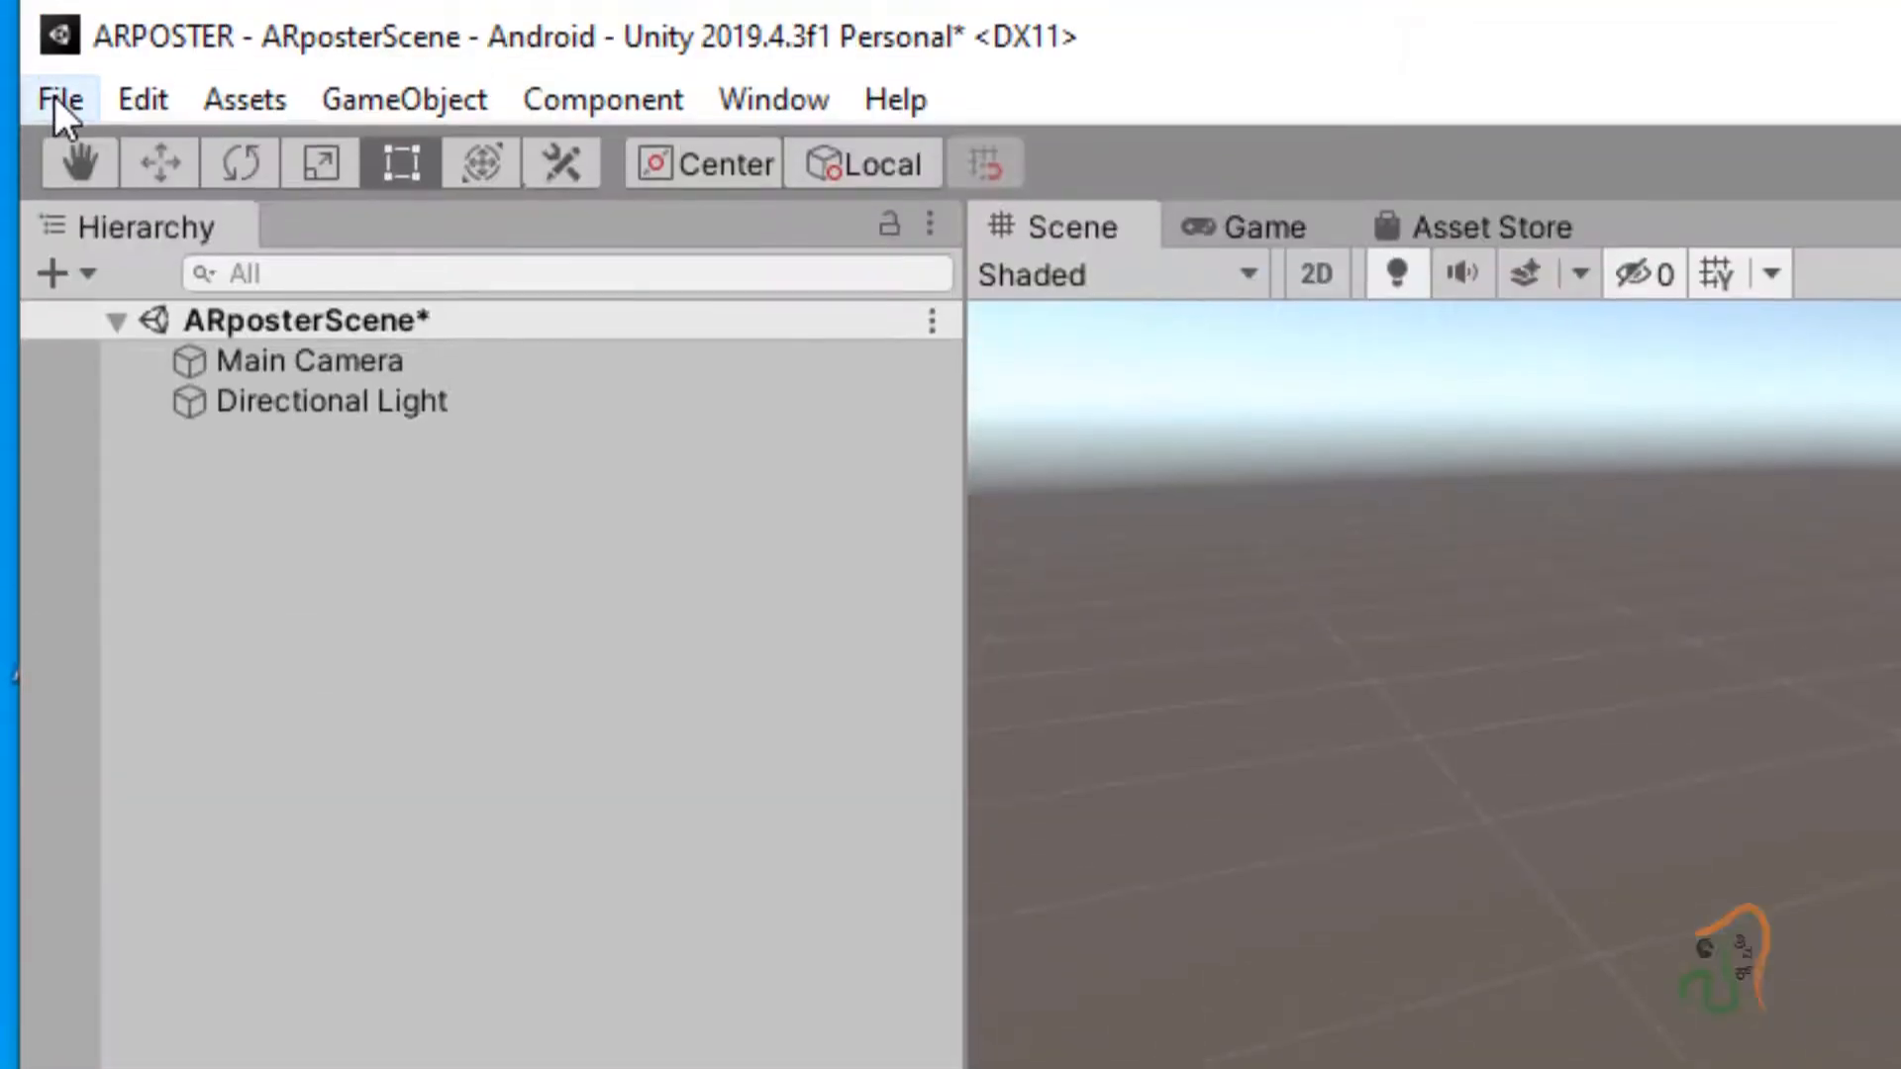
click(57, 99)
click(128, 289)
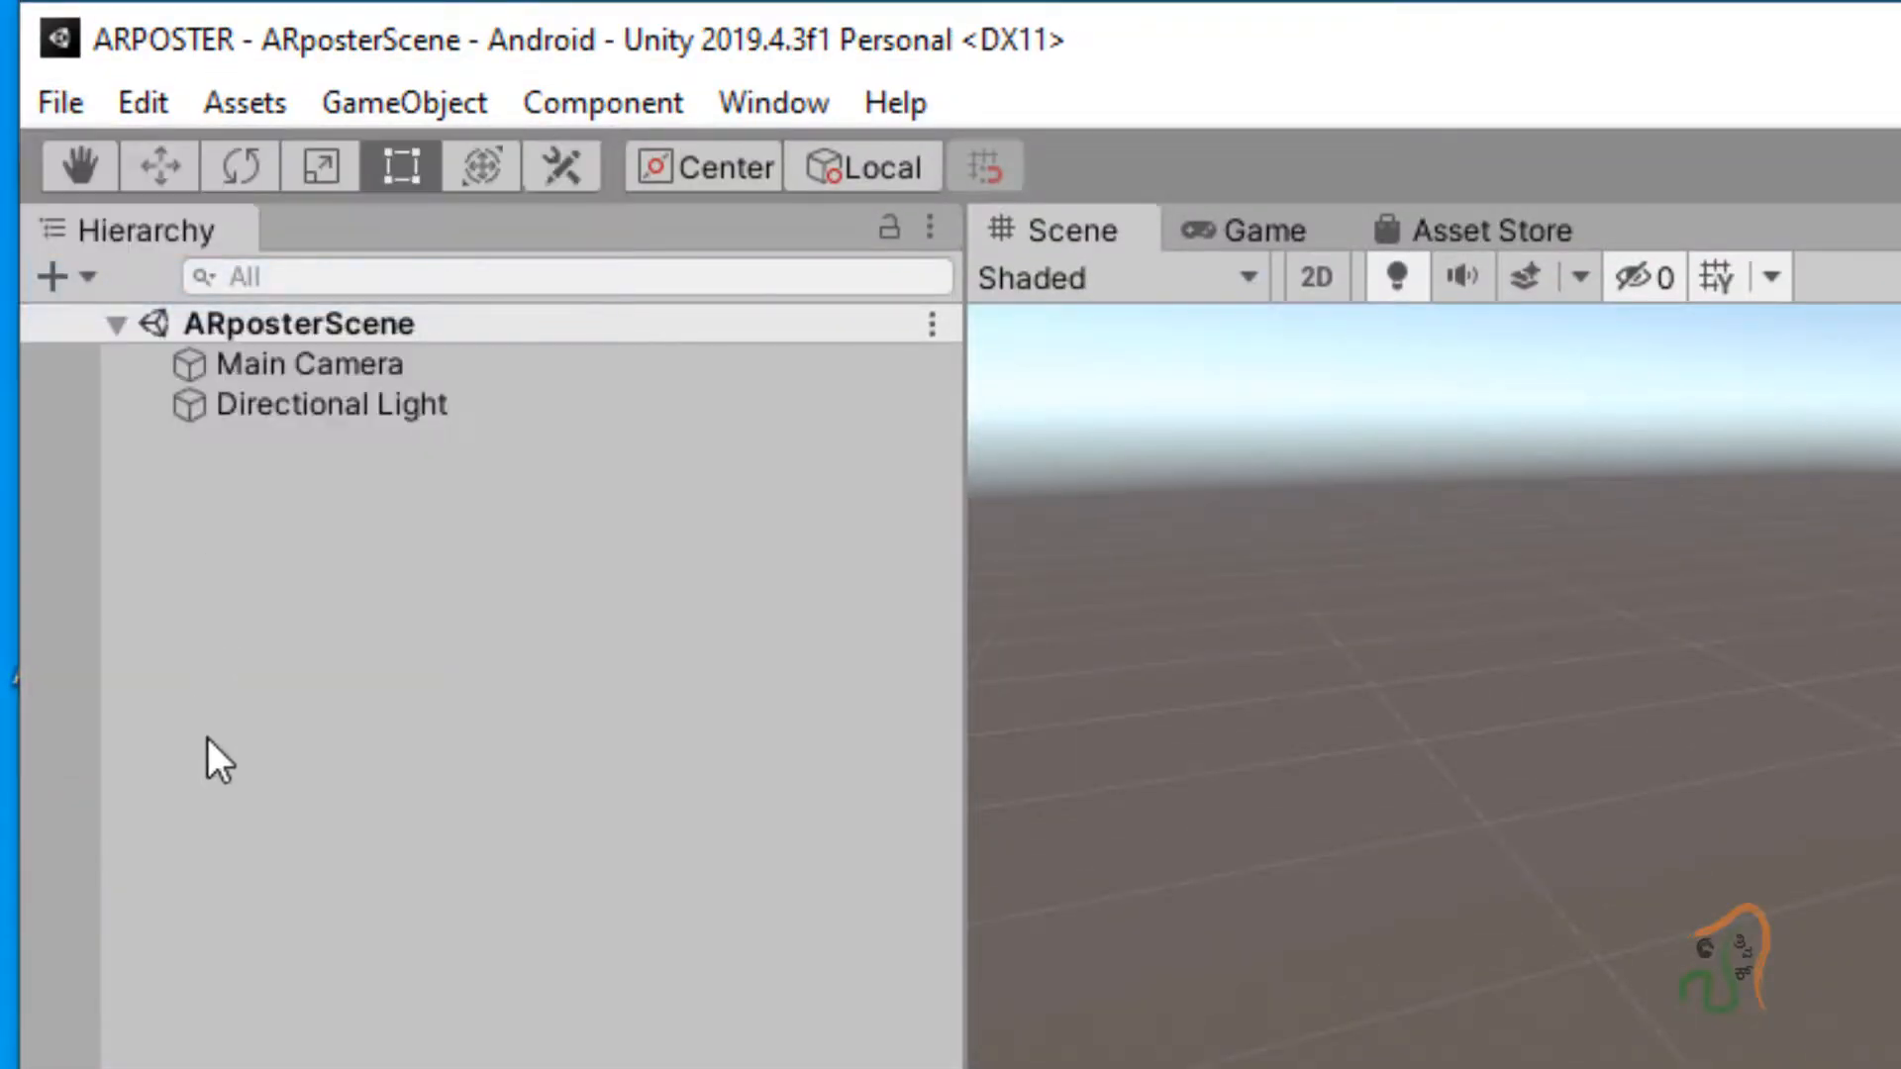
click(305, 364)
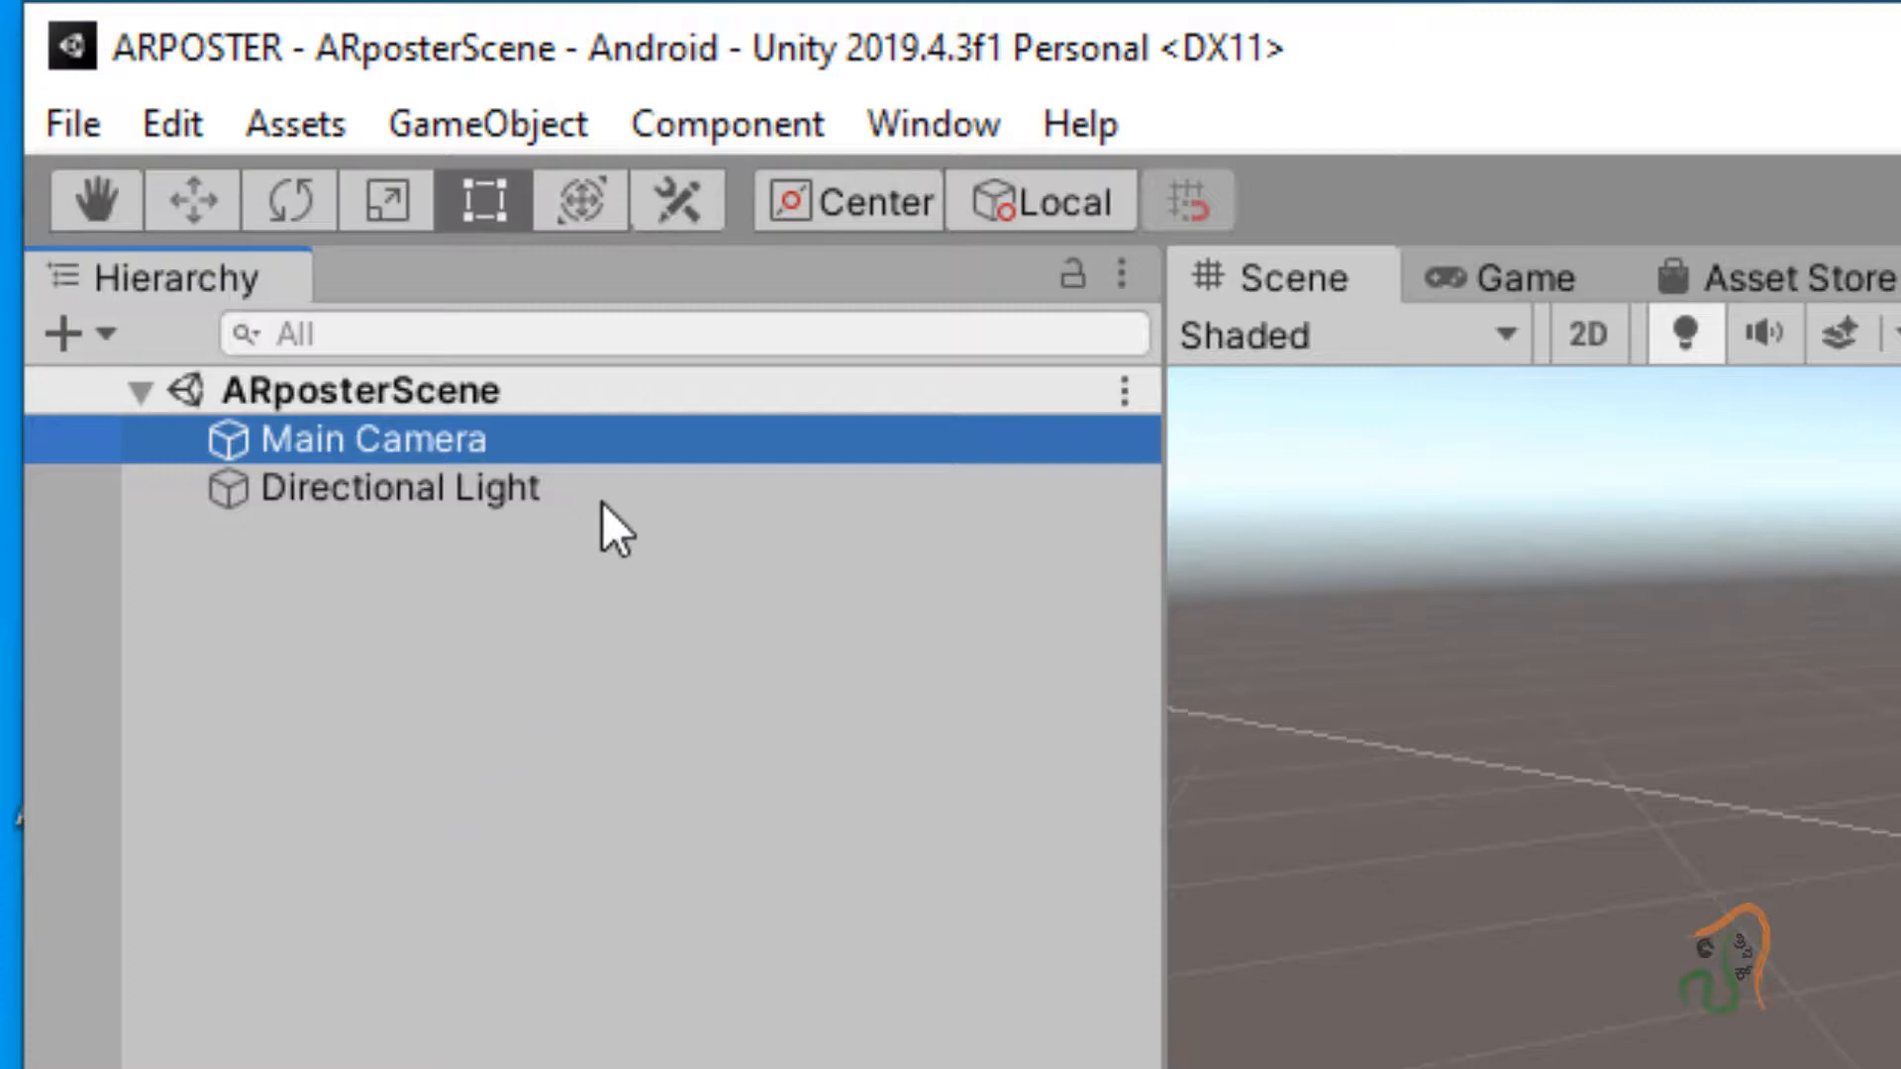
Delete Main Camera, add a Vuforia Engine AR Camera, and accept the license terms.
right_click(598, 449)
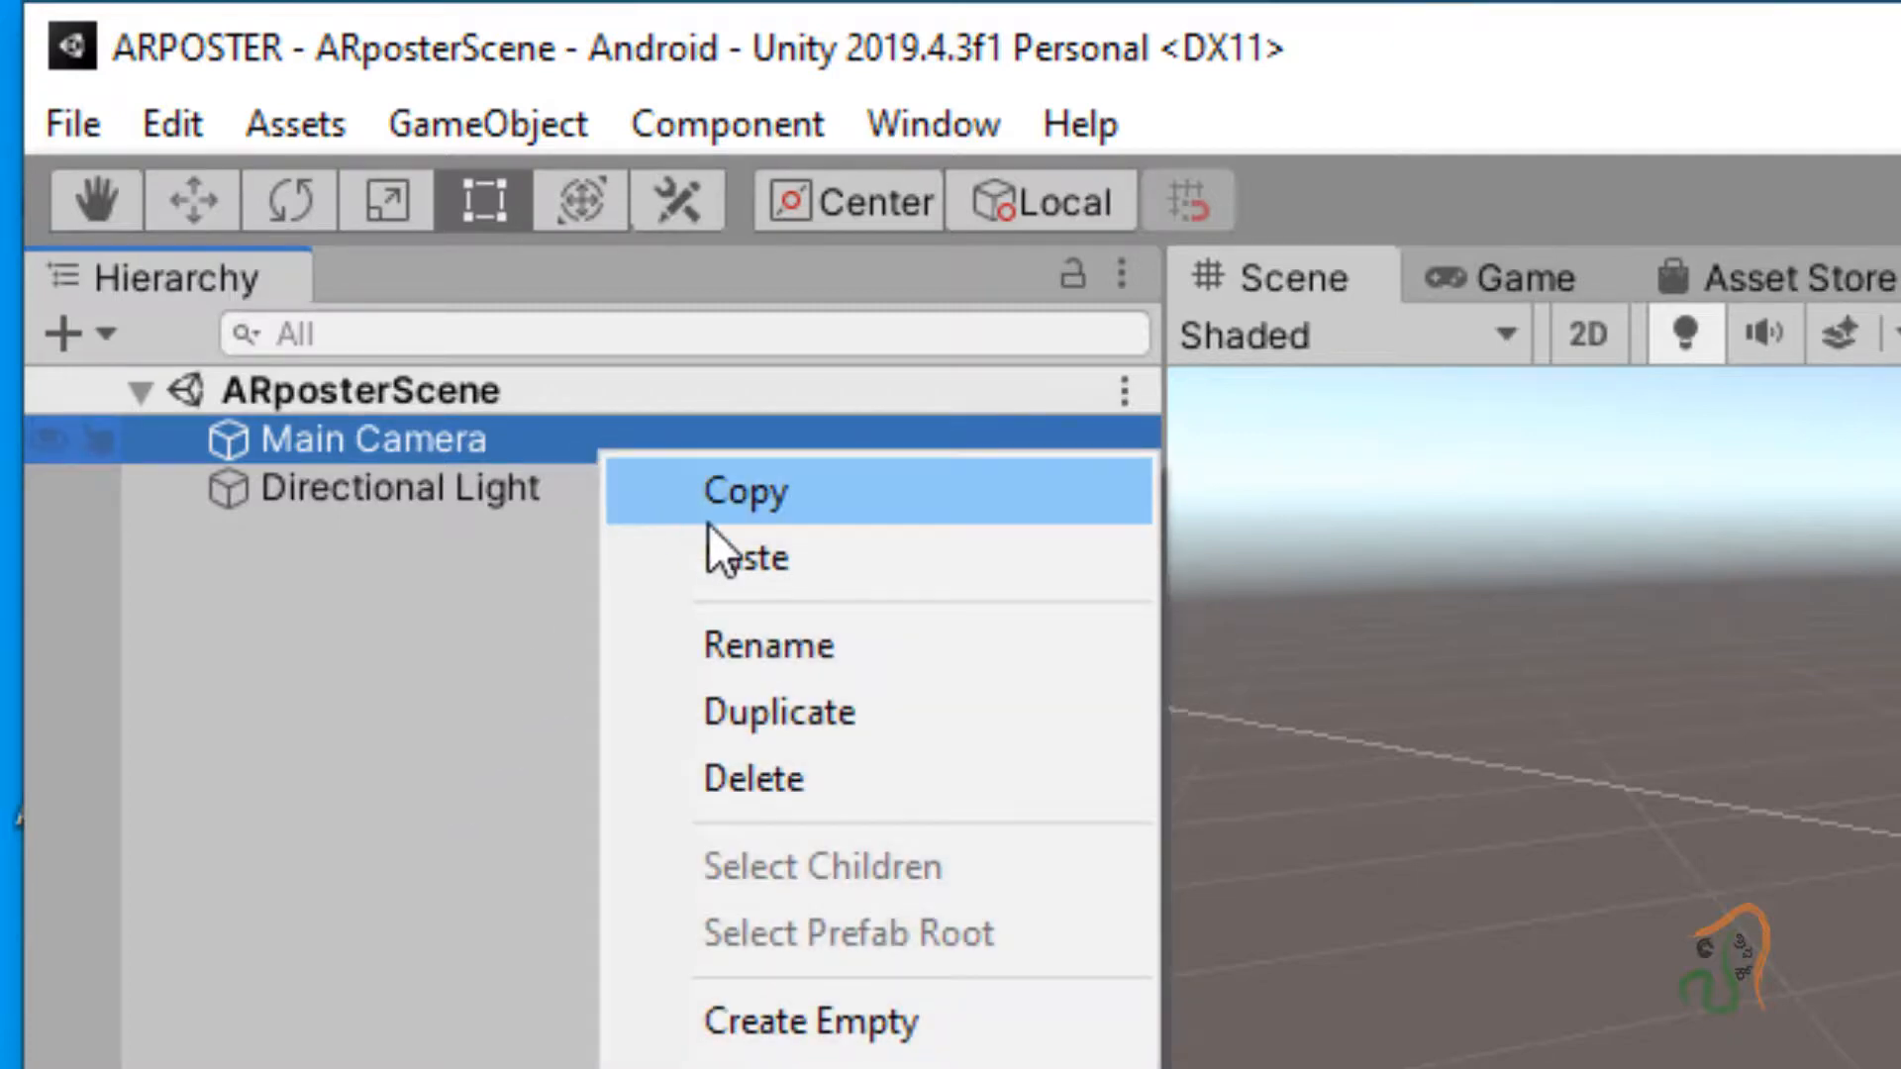
click(750, 801)
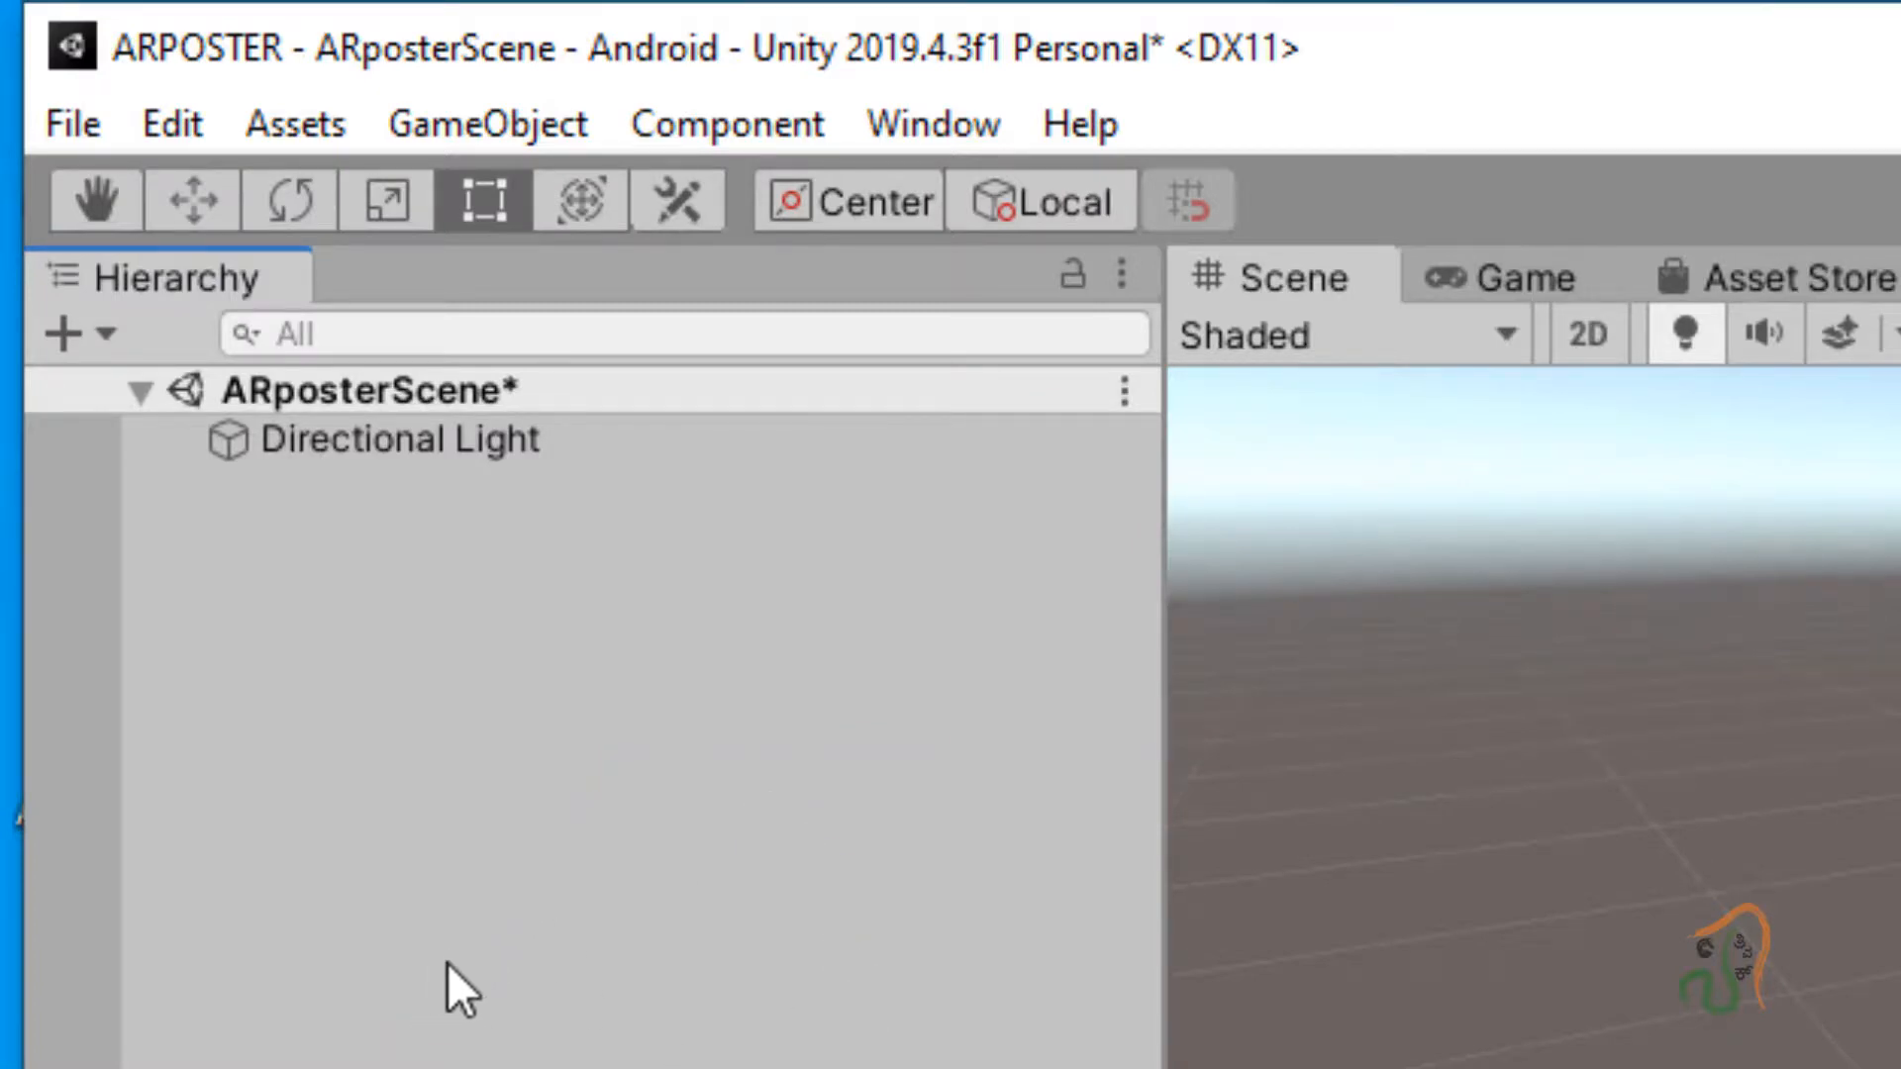
click(484, 103)
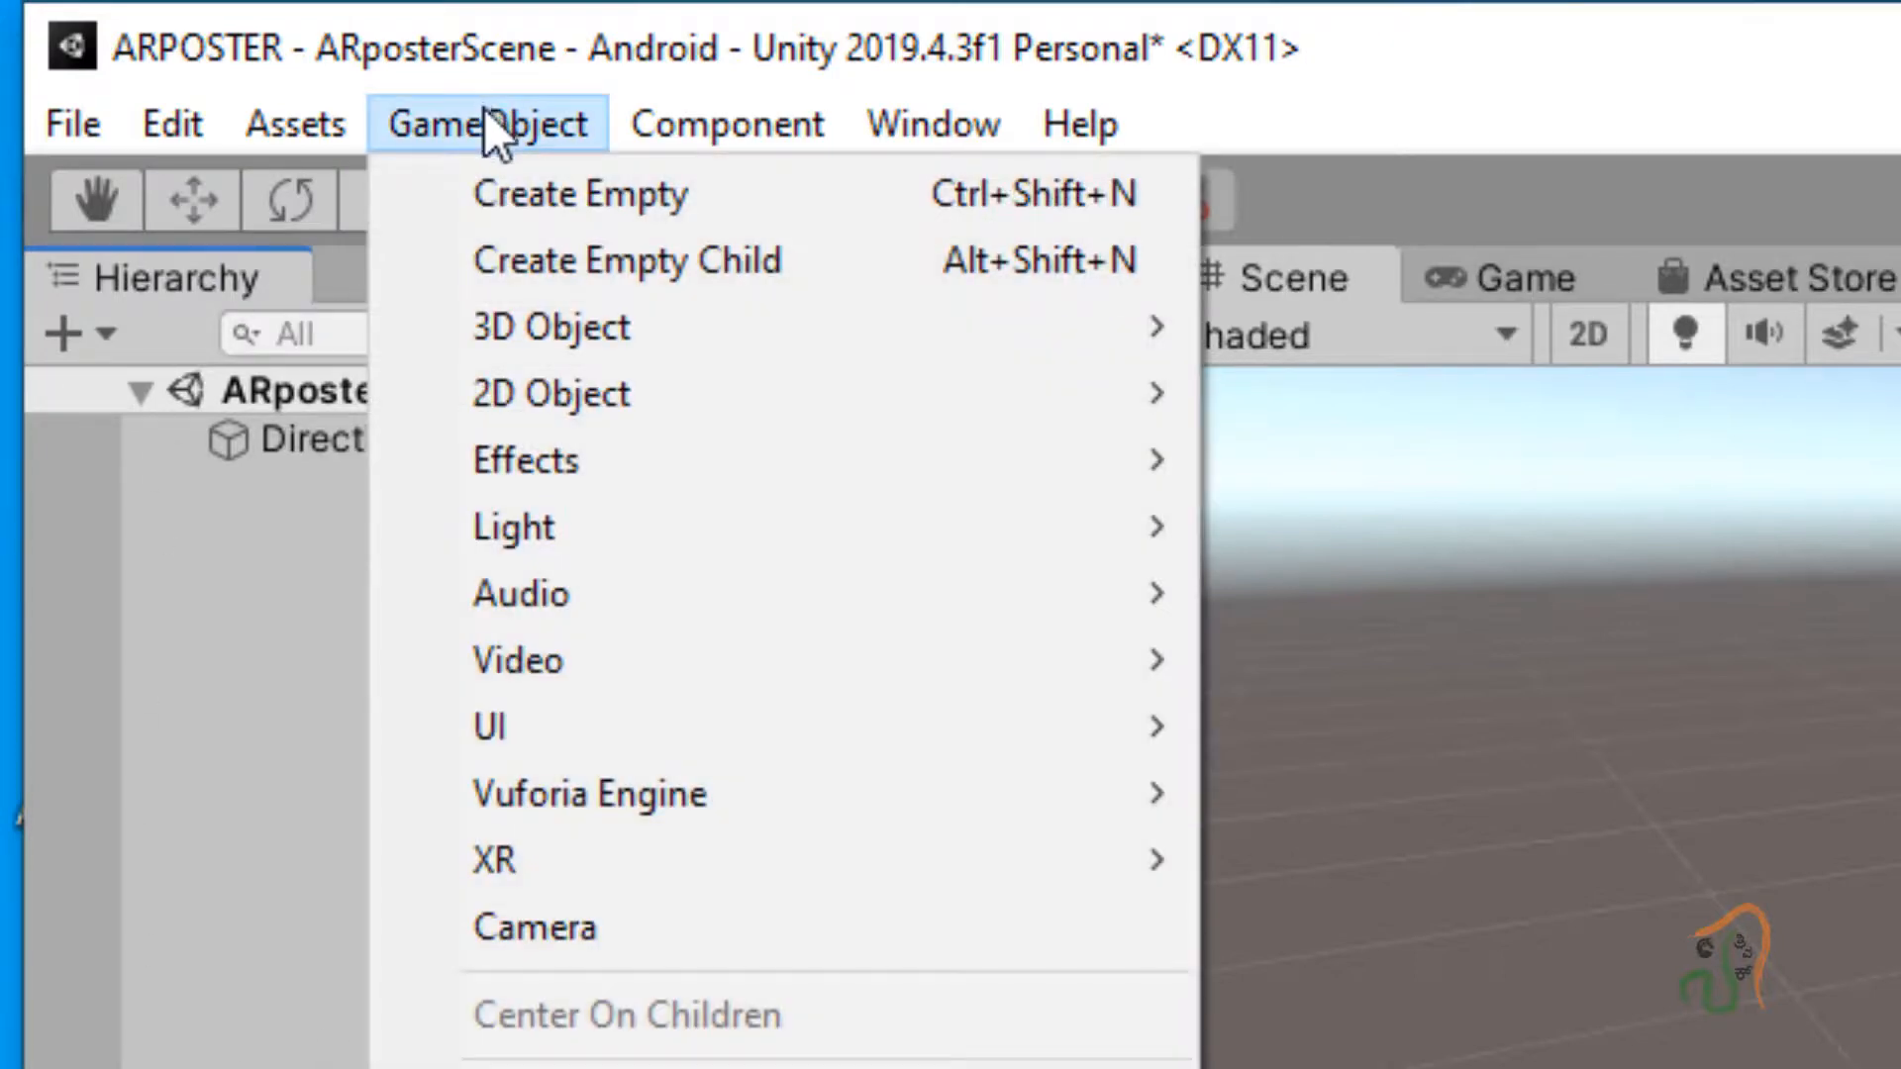
mouse_move(495, 798)
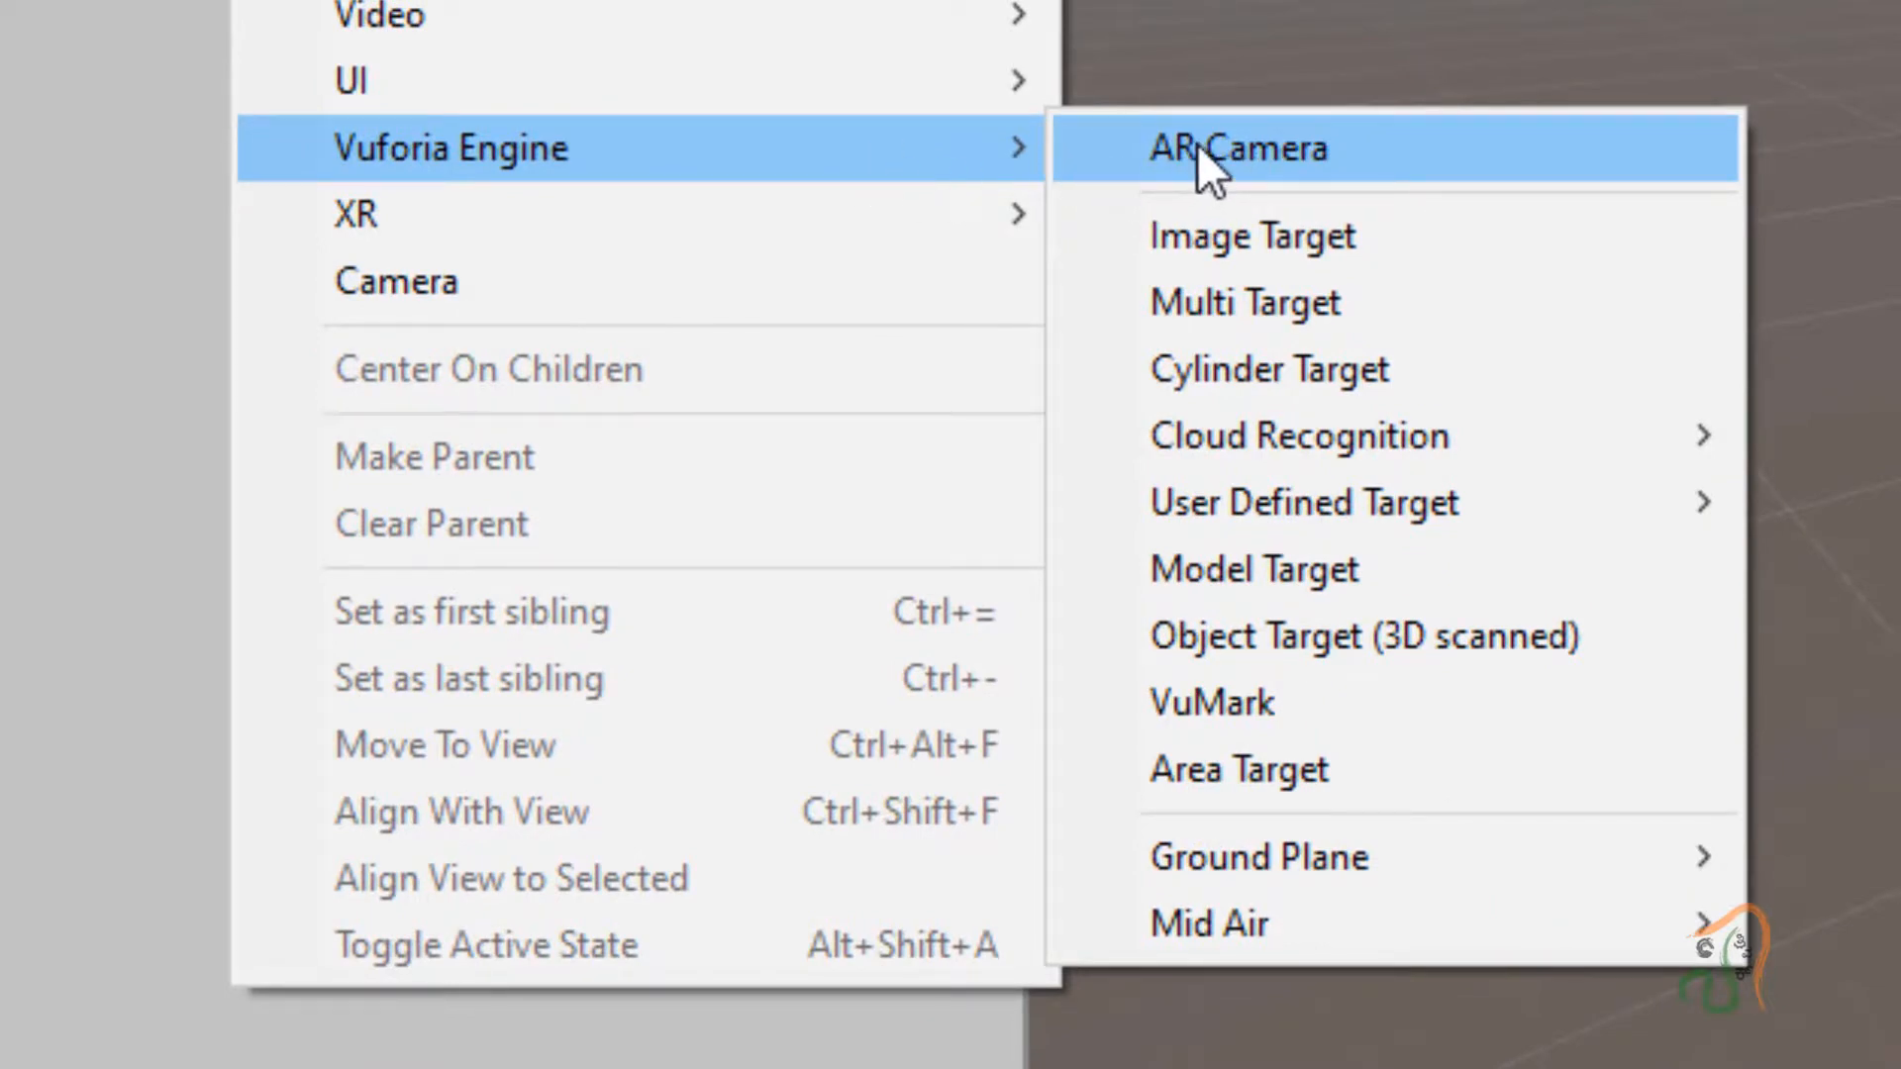
click(1197, 144)
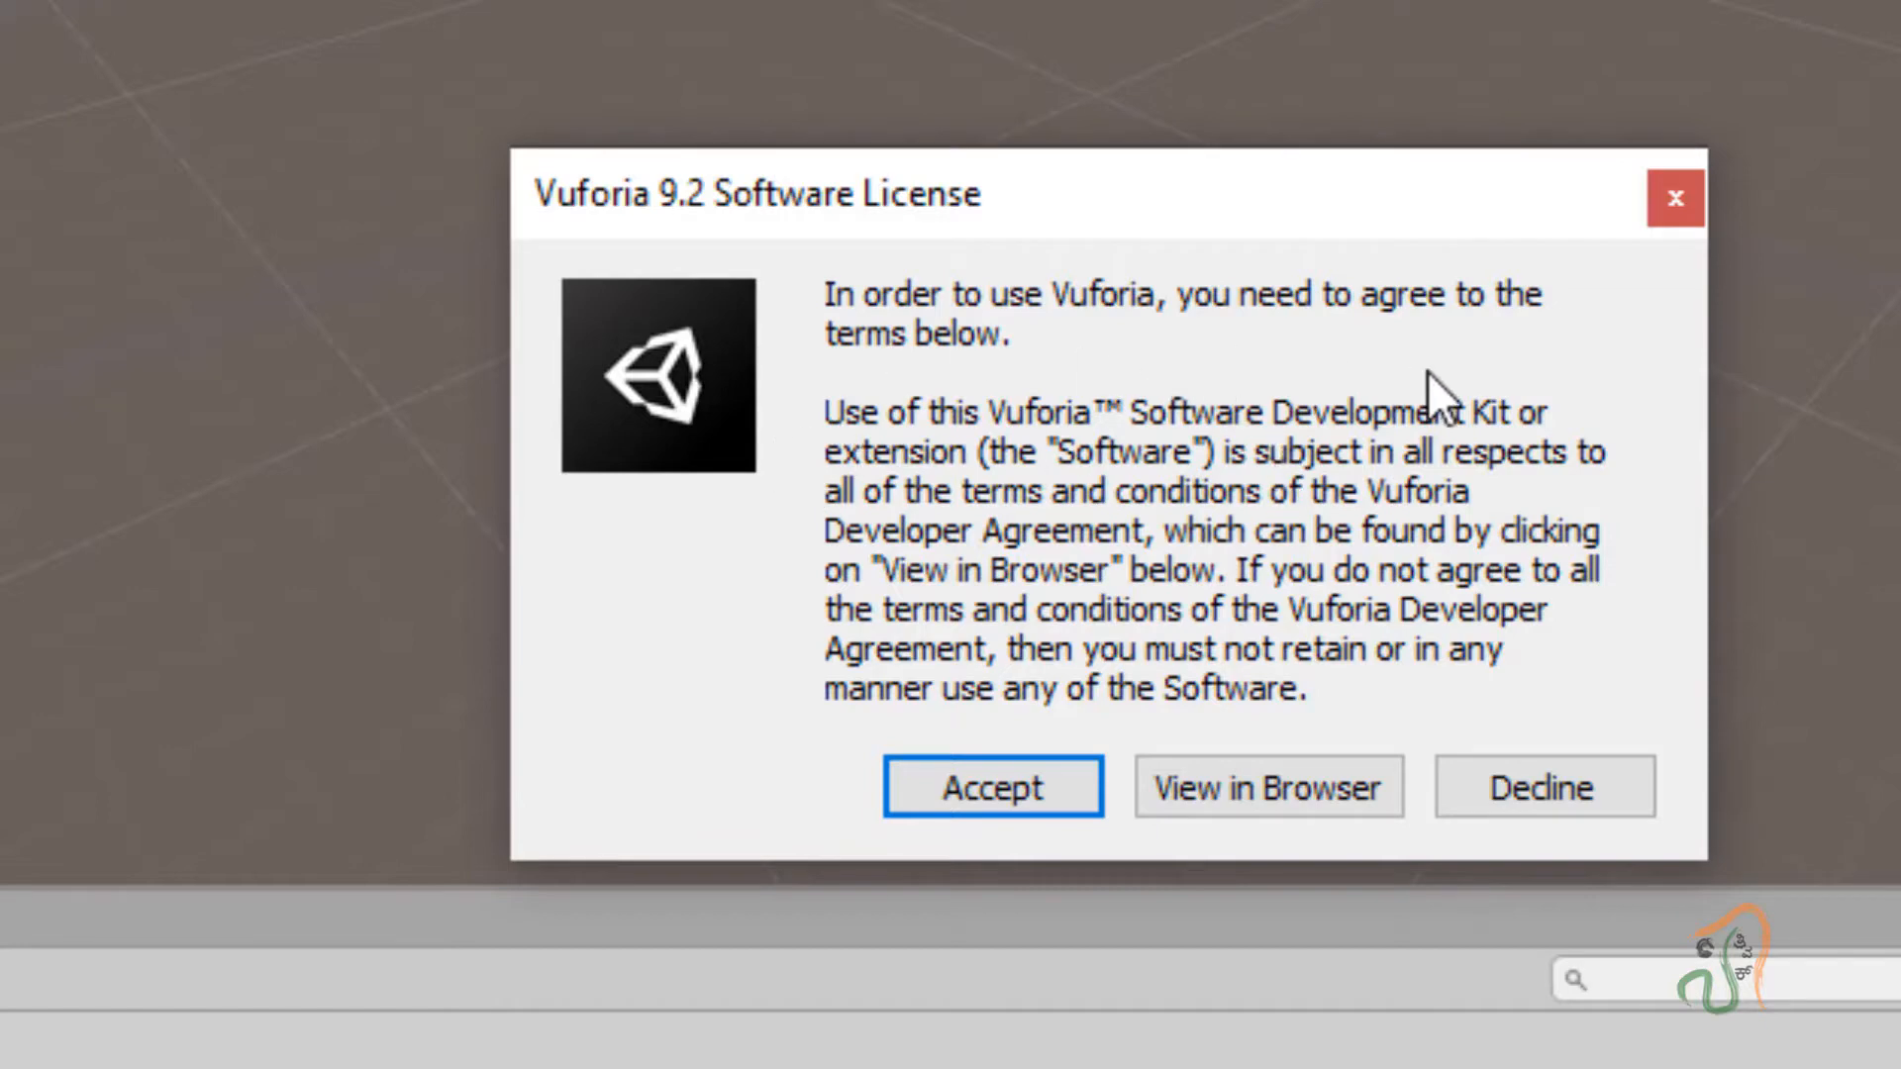
click(924, 799)
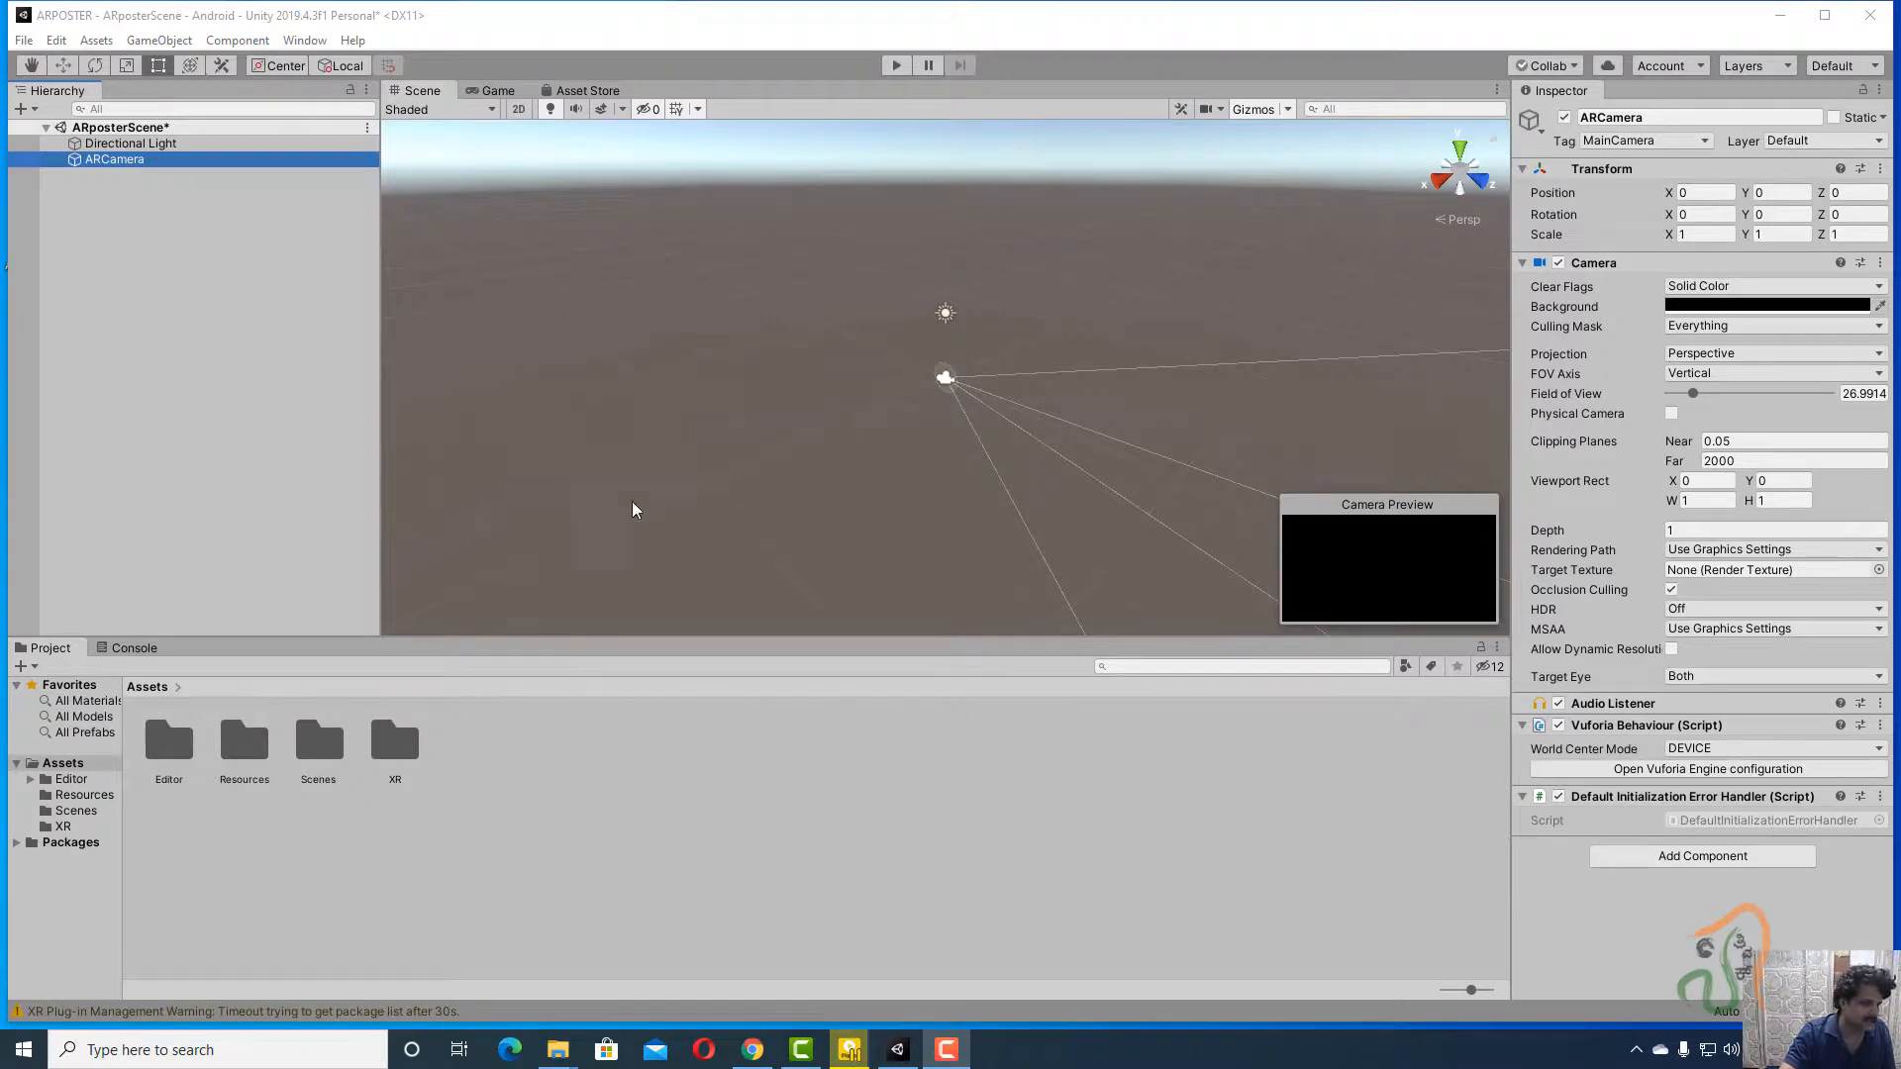
Copy the ARposter license key from Chrome's Vuforia License Manager and return to Unity.
key(alt+Tab)
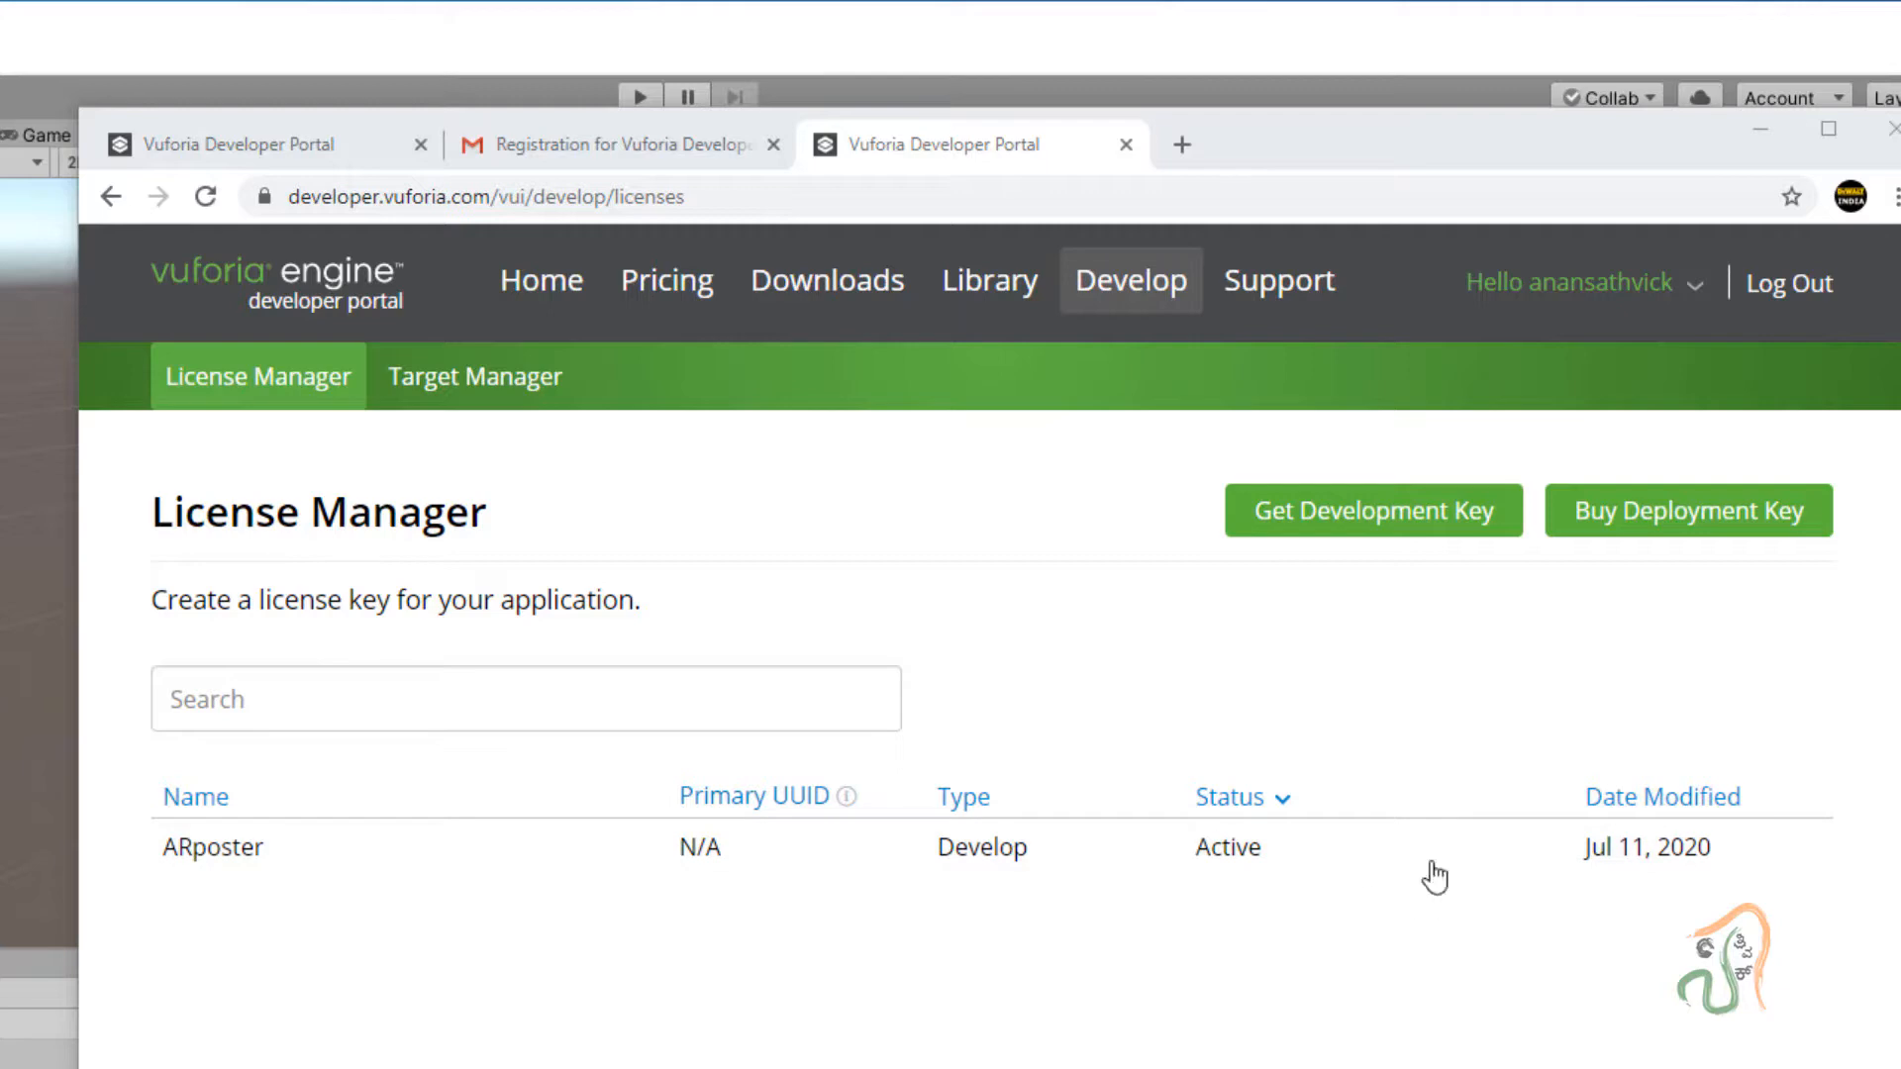
click(213, 847)
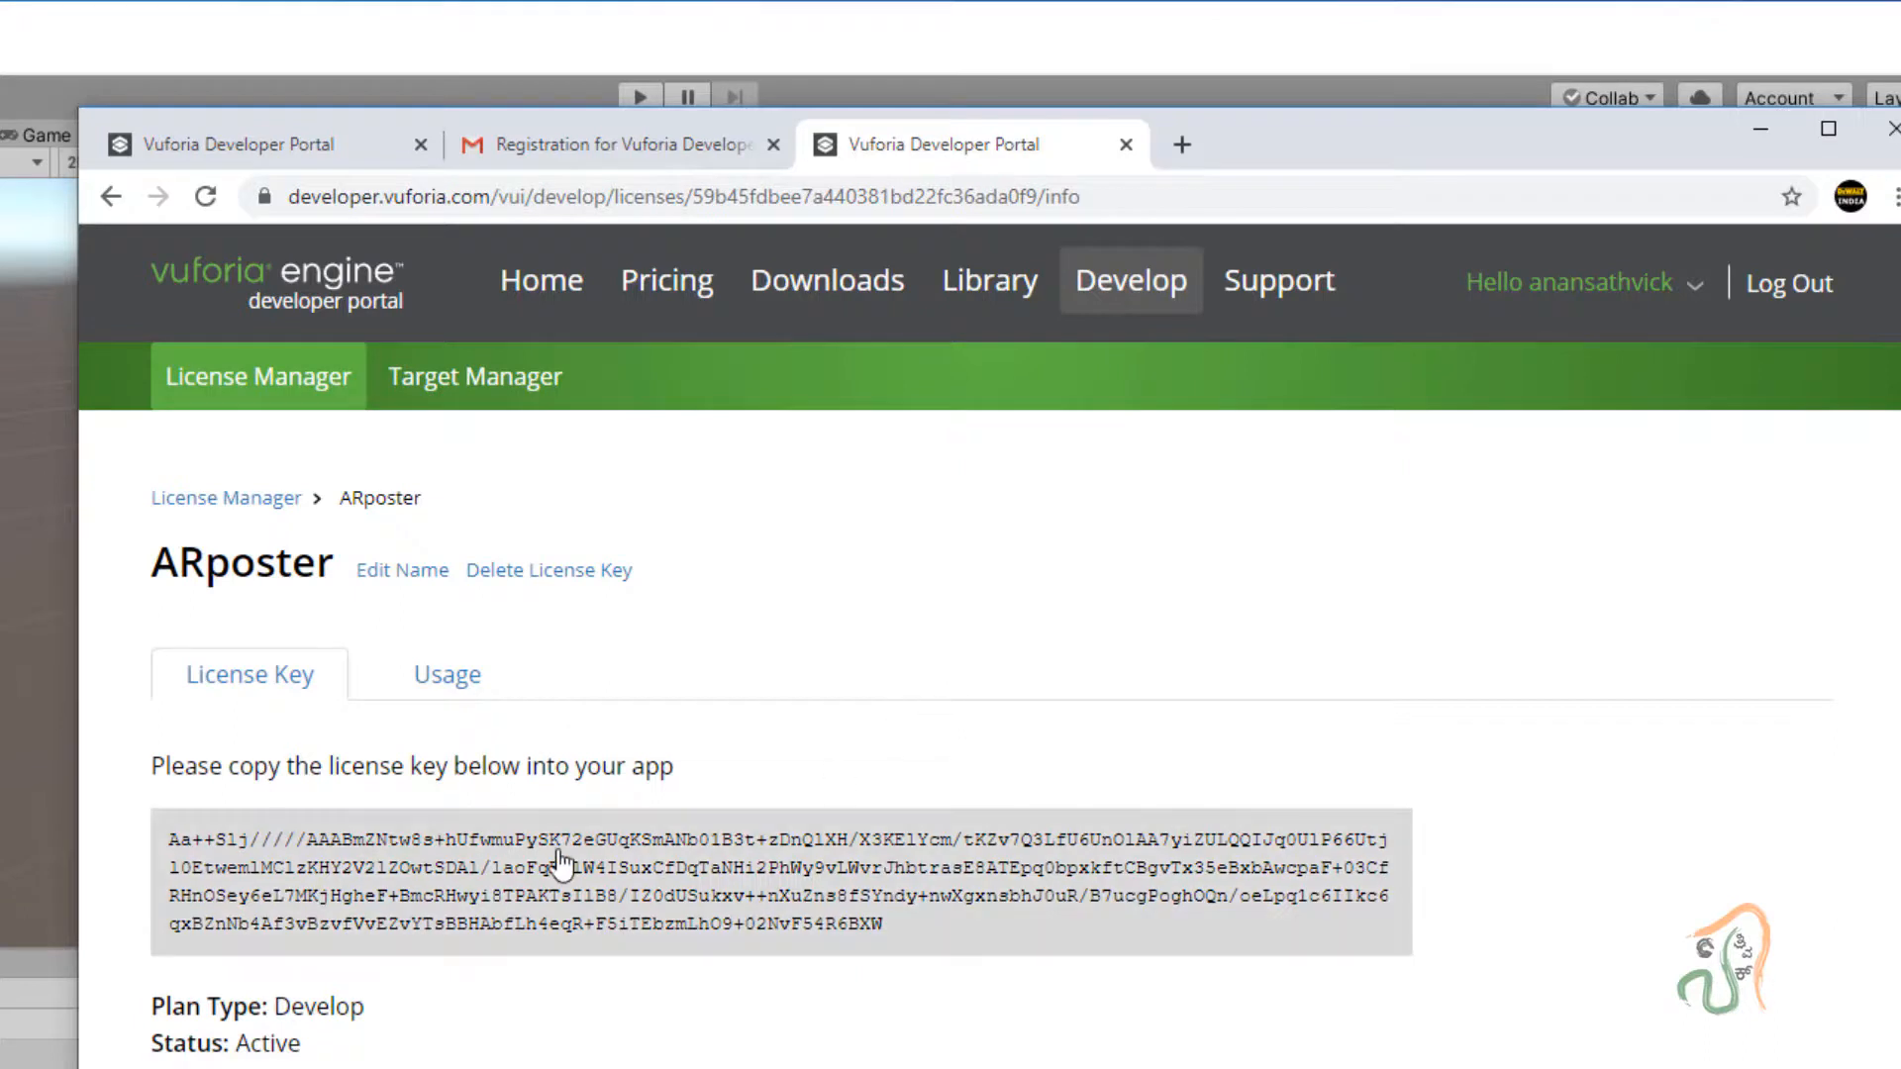
click(561, 861)
click(506, 20)
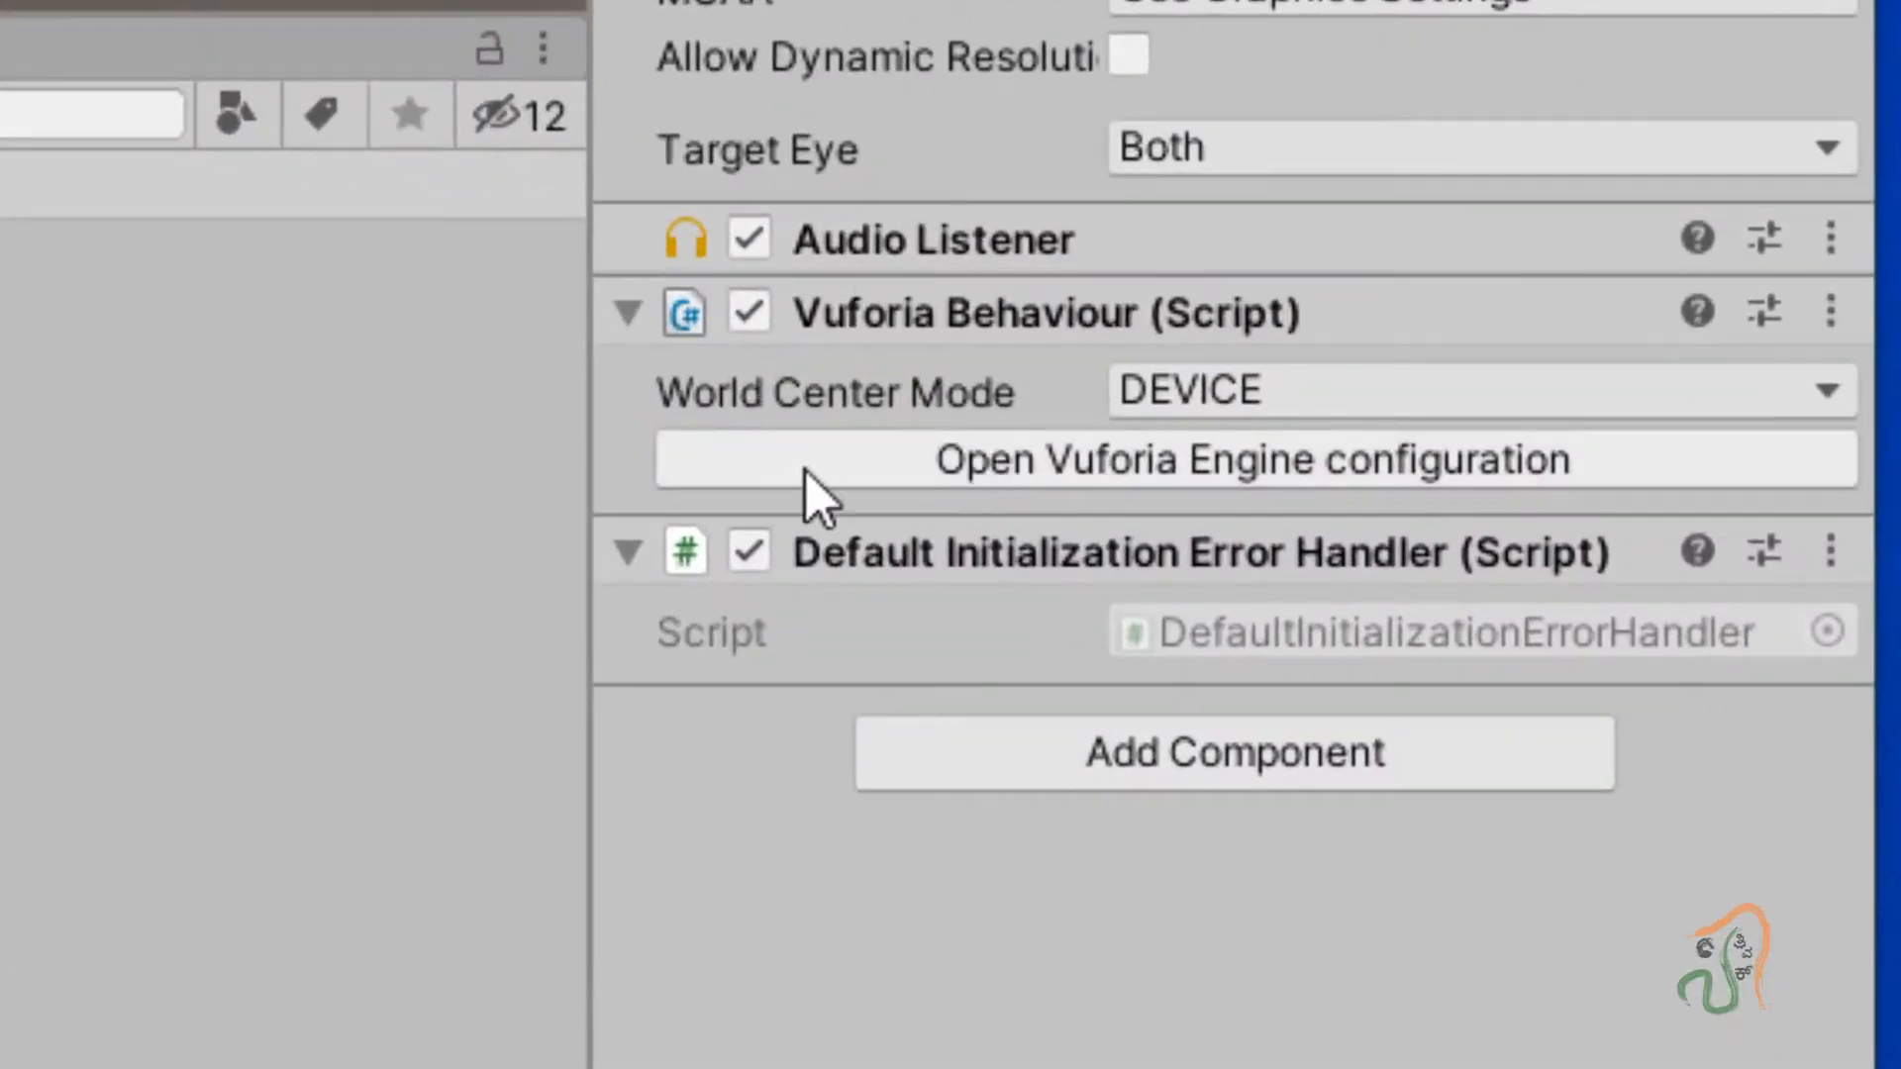
Paste the ARposter key into VuforiaConfiguration's App License Key field and save the project.
click(1336, 477)
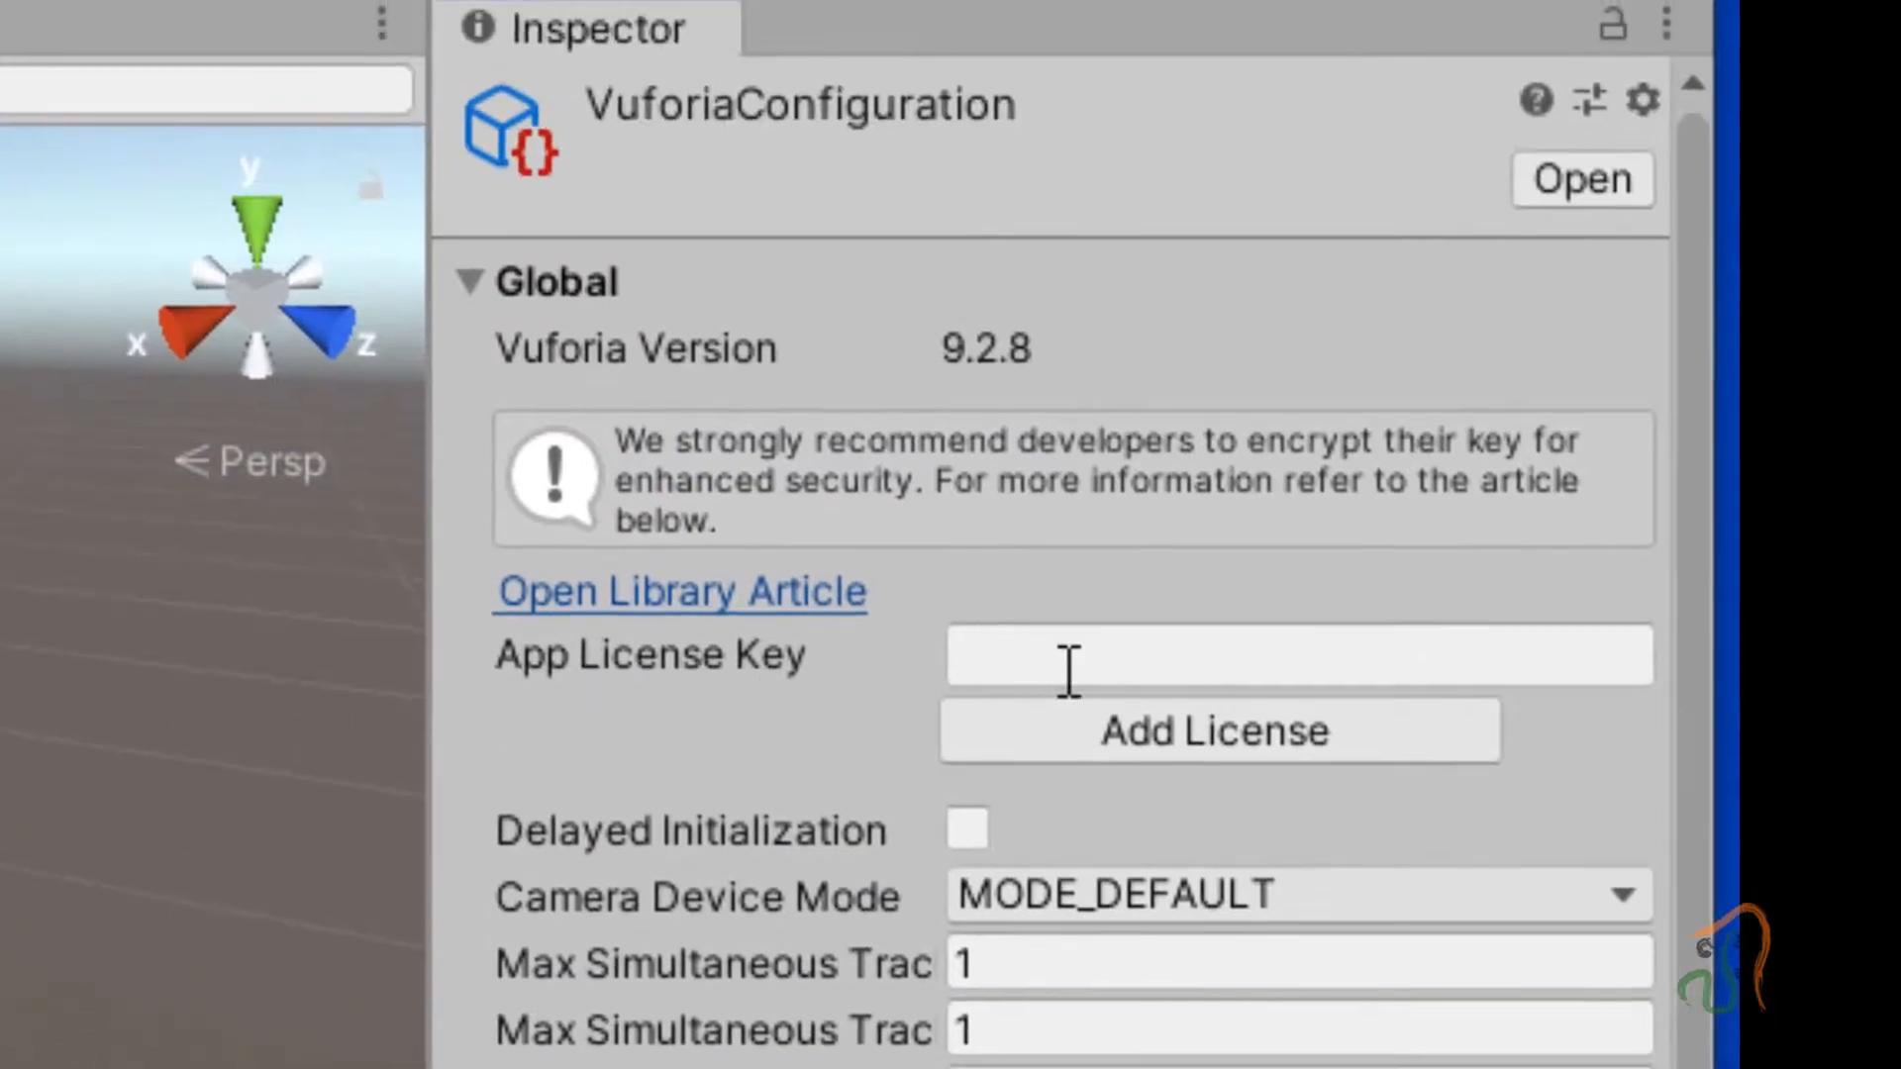
click(1063, 669)
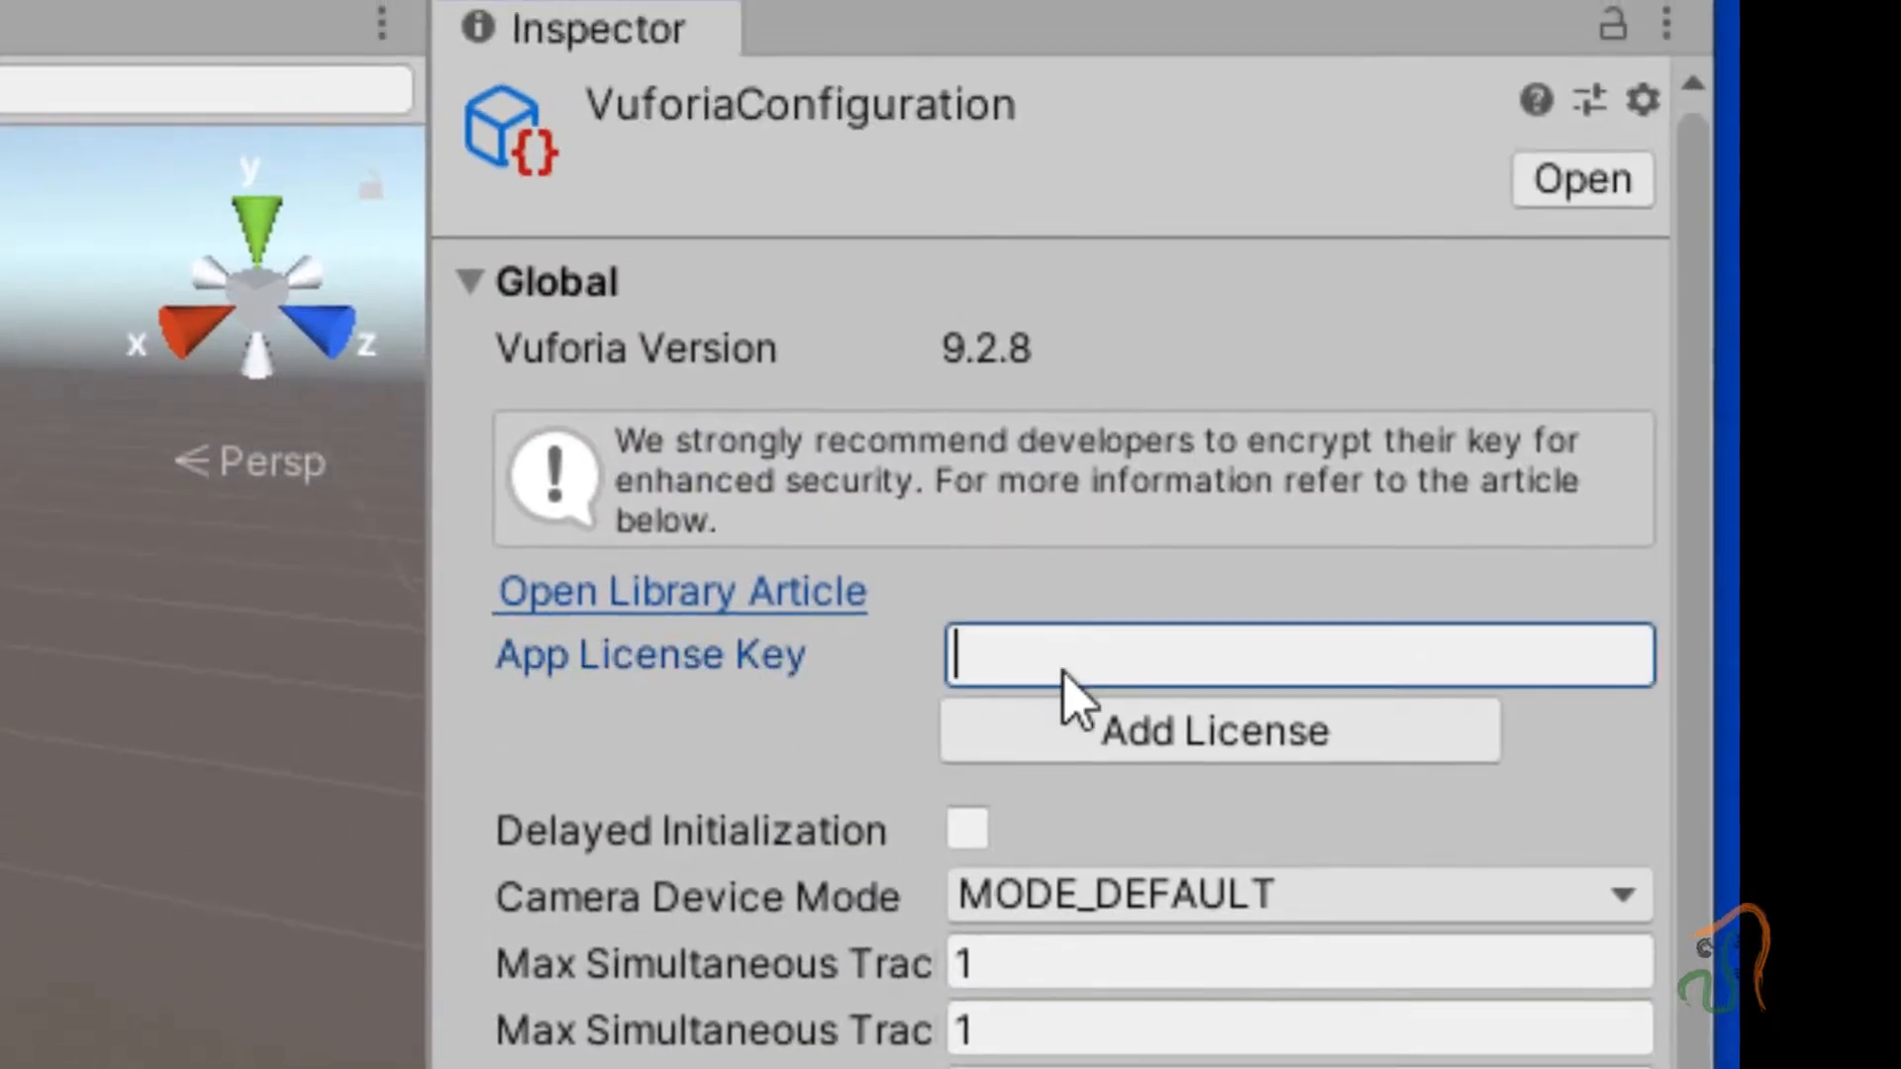
right_click(1069, 669)
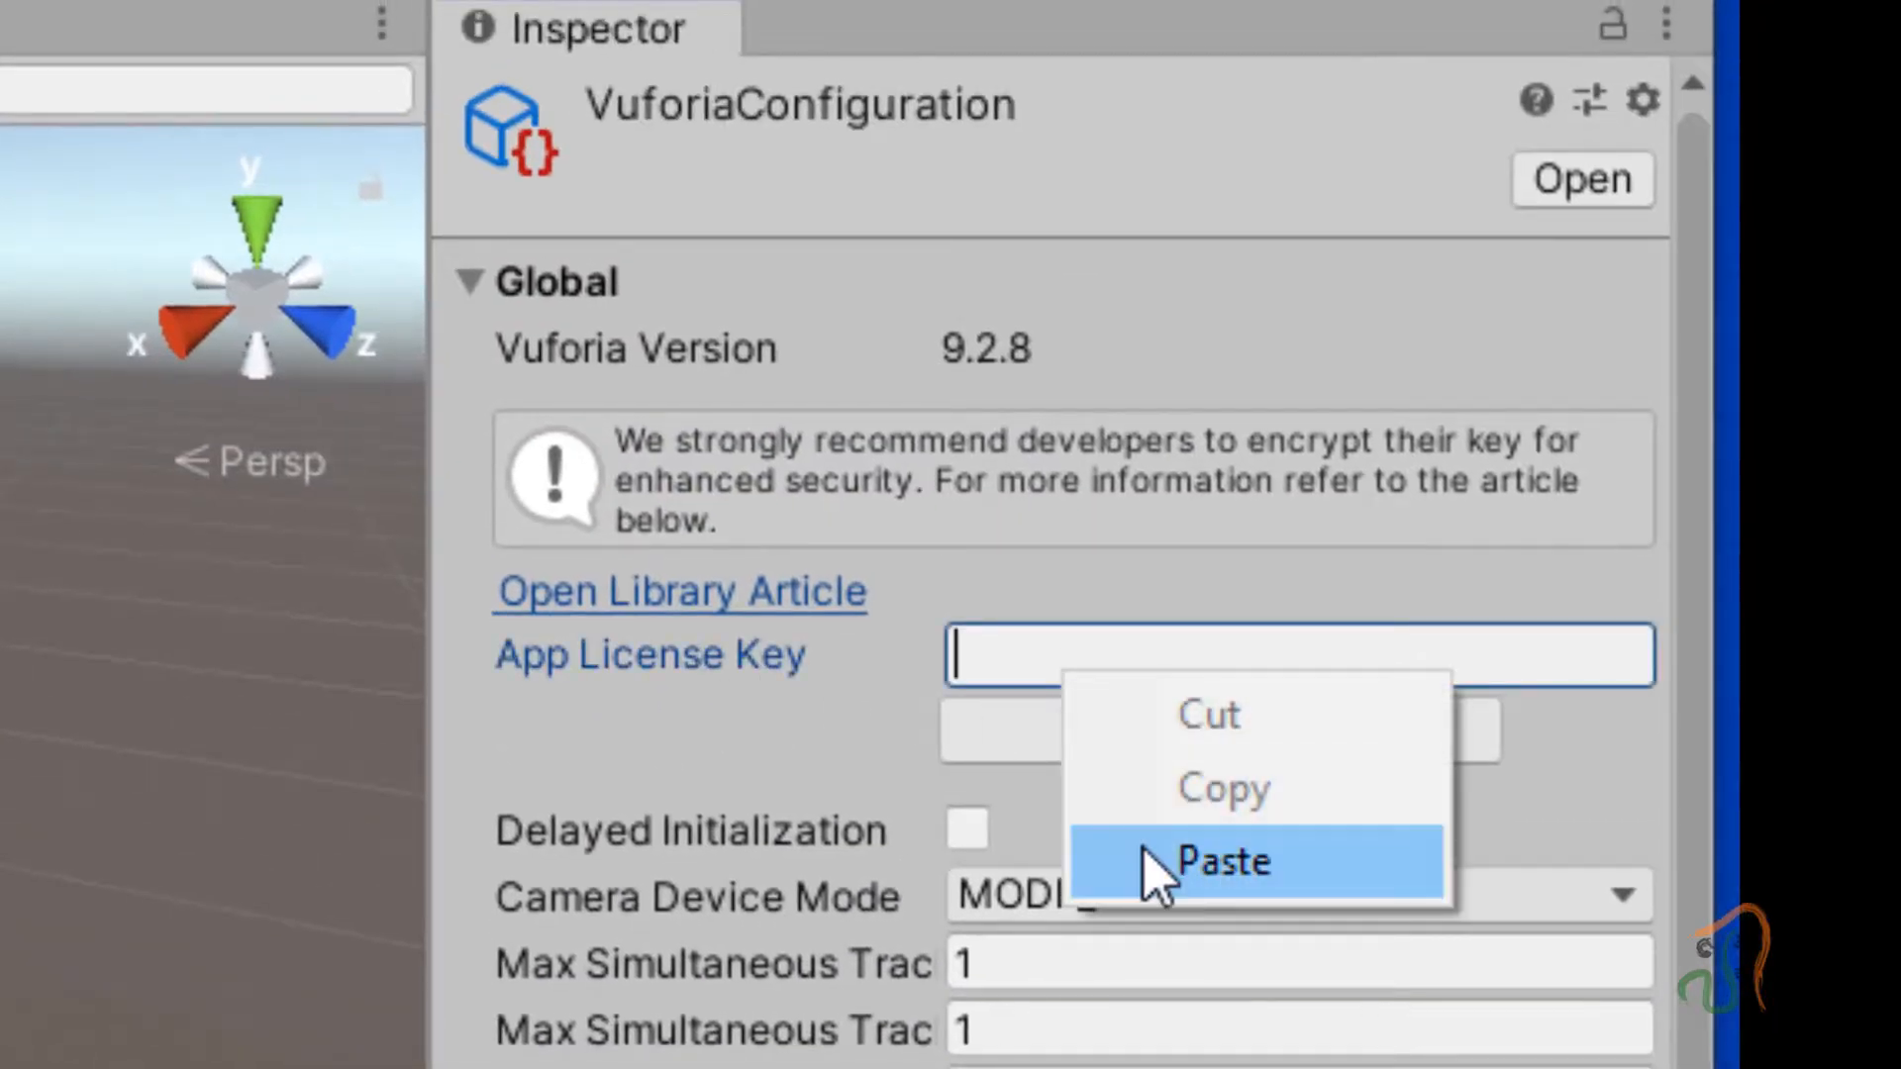
click(1155, 870)
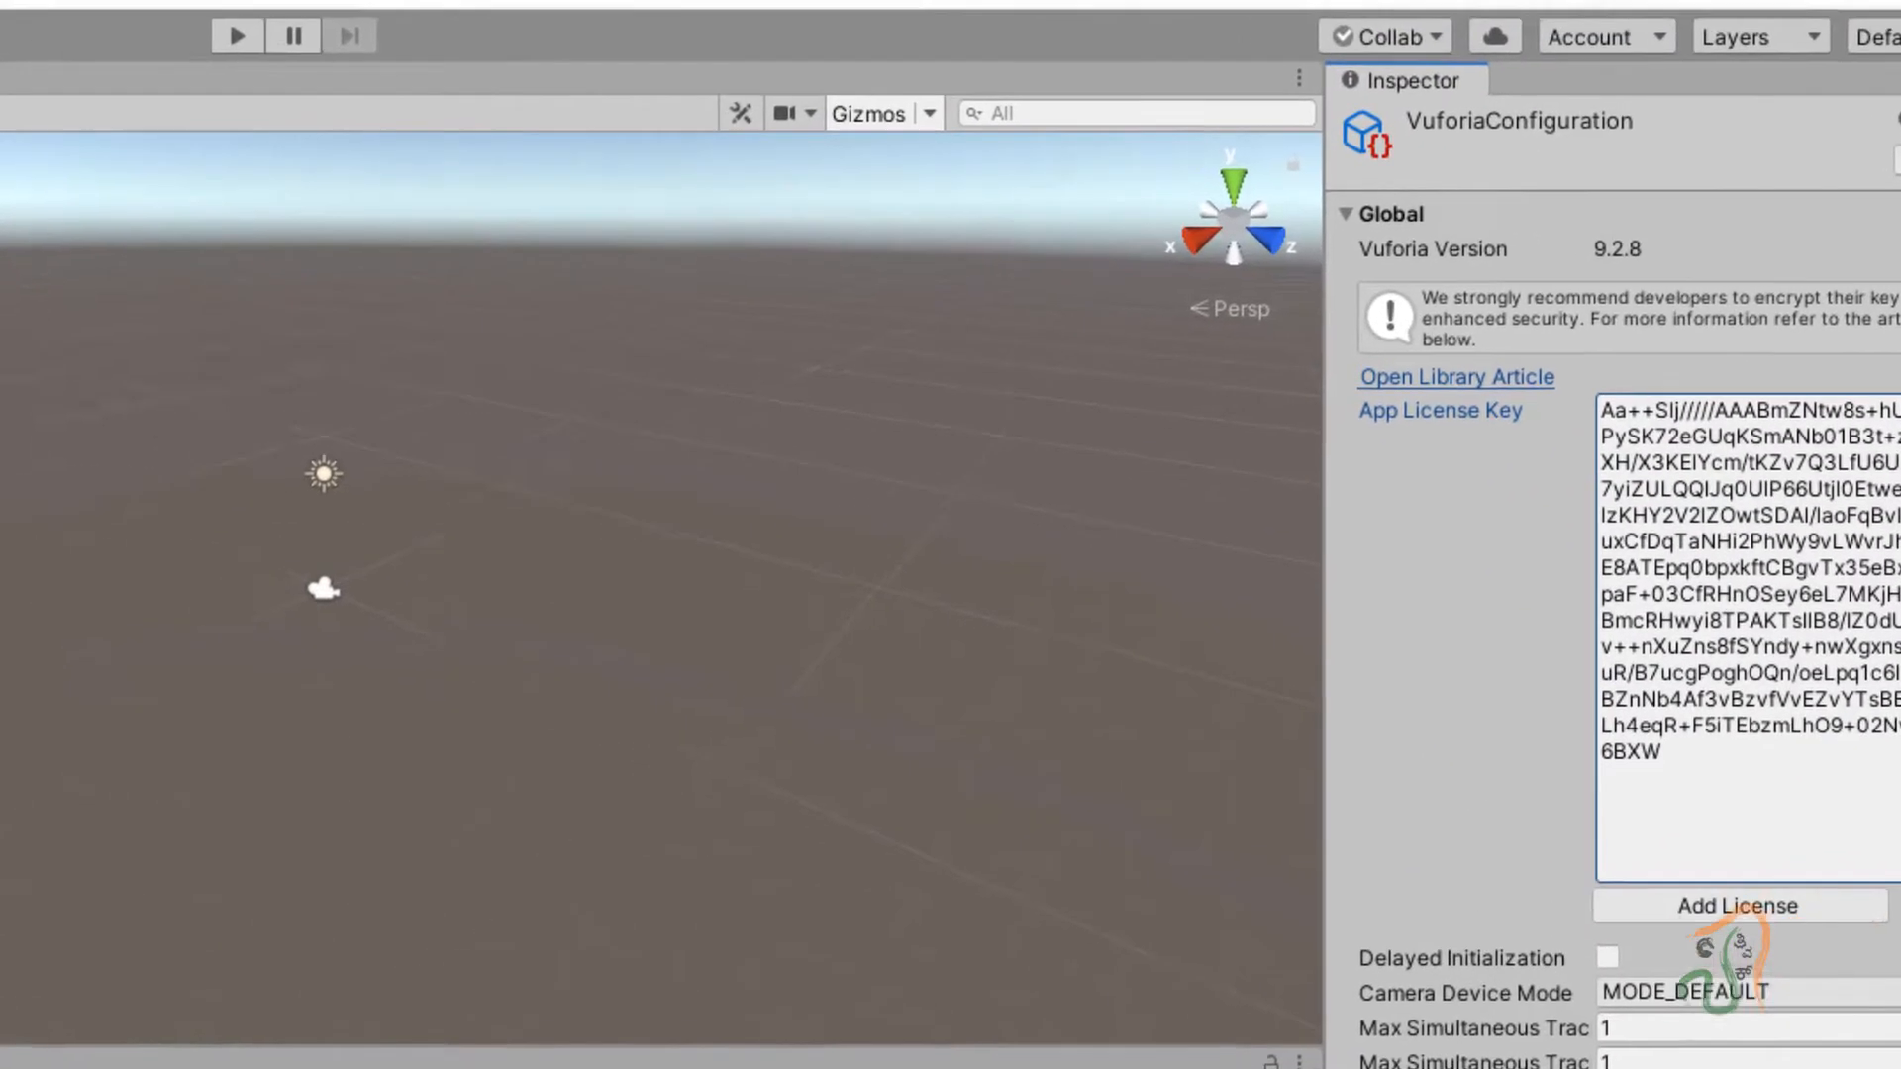
click(5, 118)
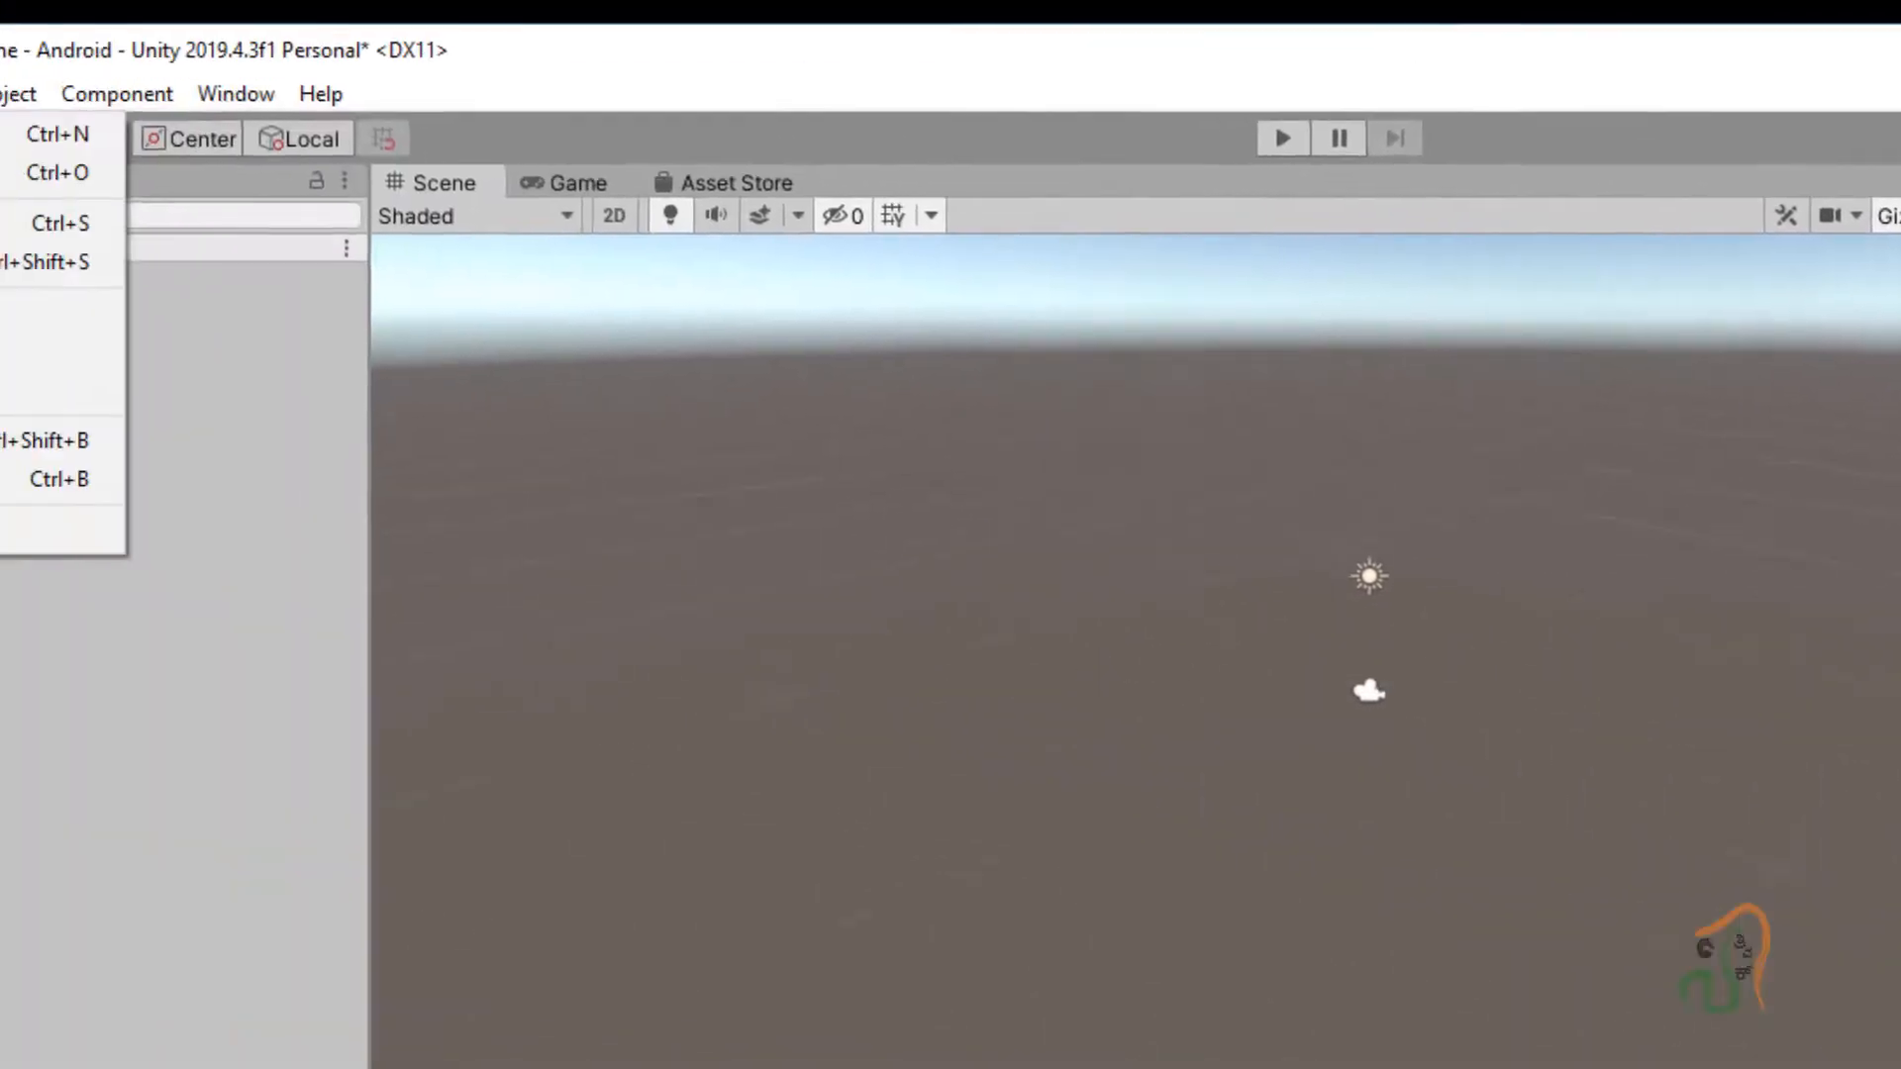
click(30, 248)
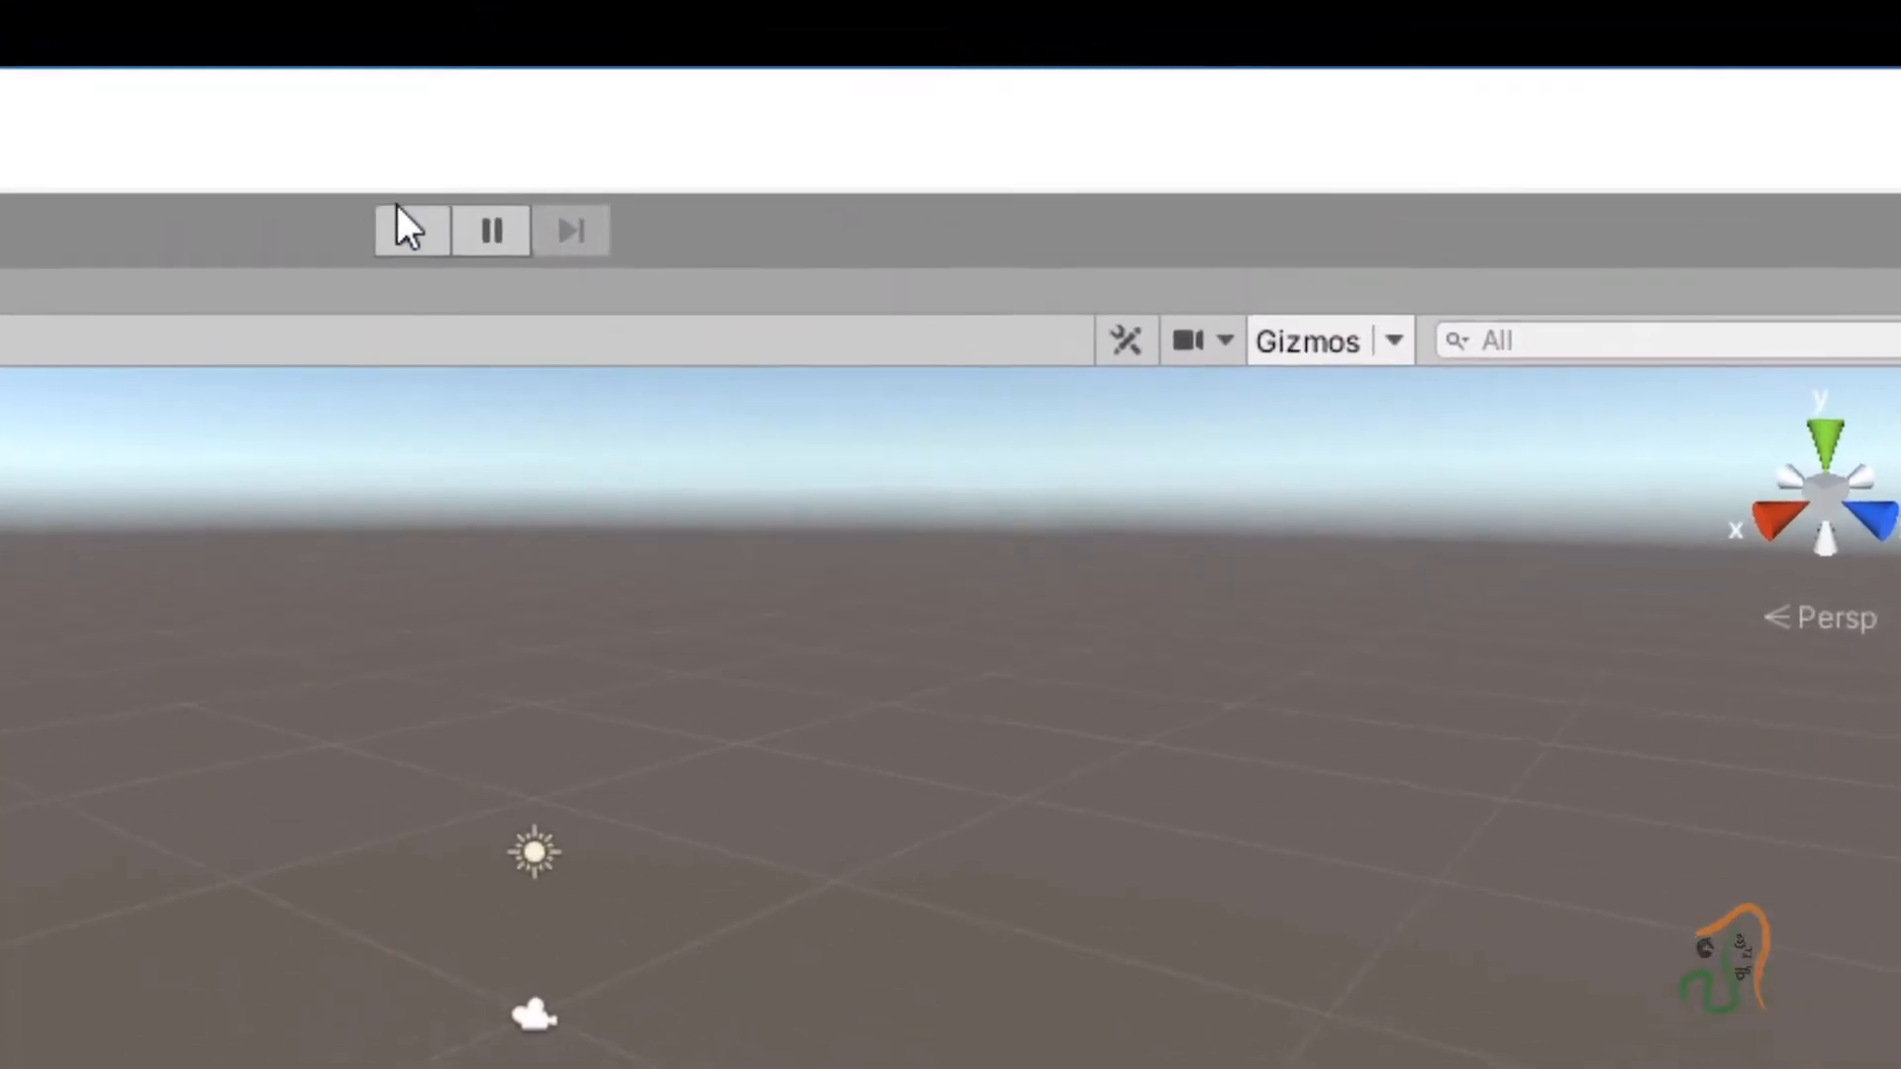
click(891, 59)
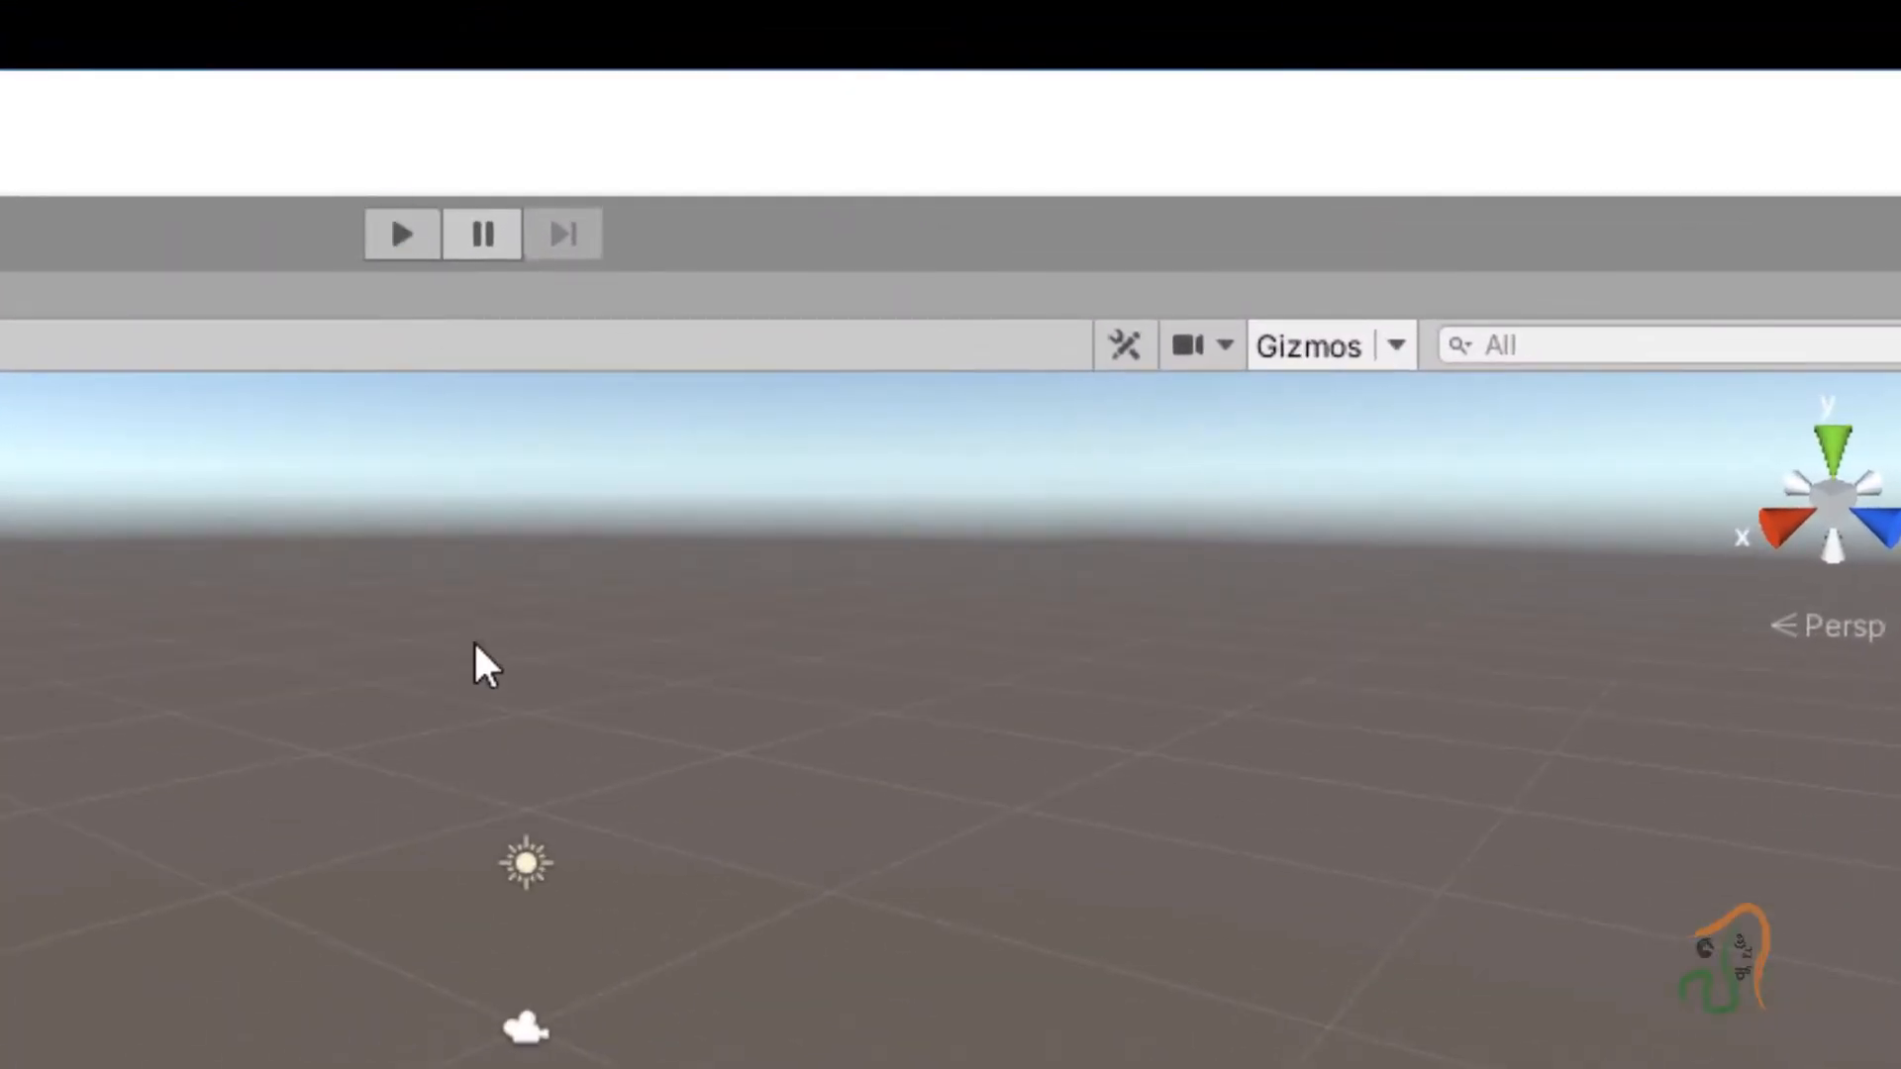
Set Play mode type to WEBCAM and Camera Device to c922 Pro Stream Webcam, then play.
click(401, 234)
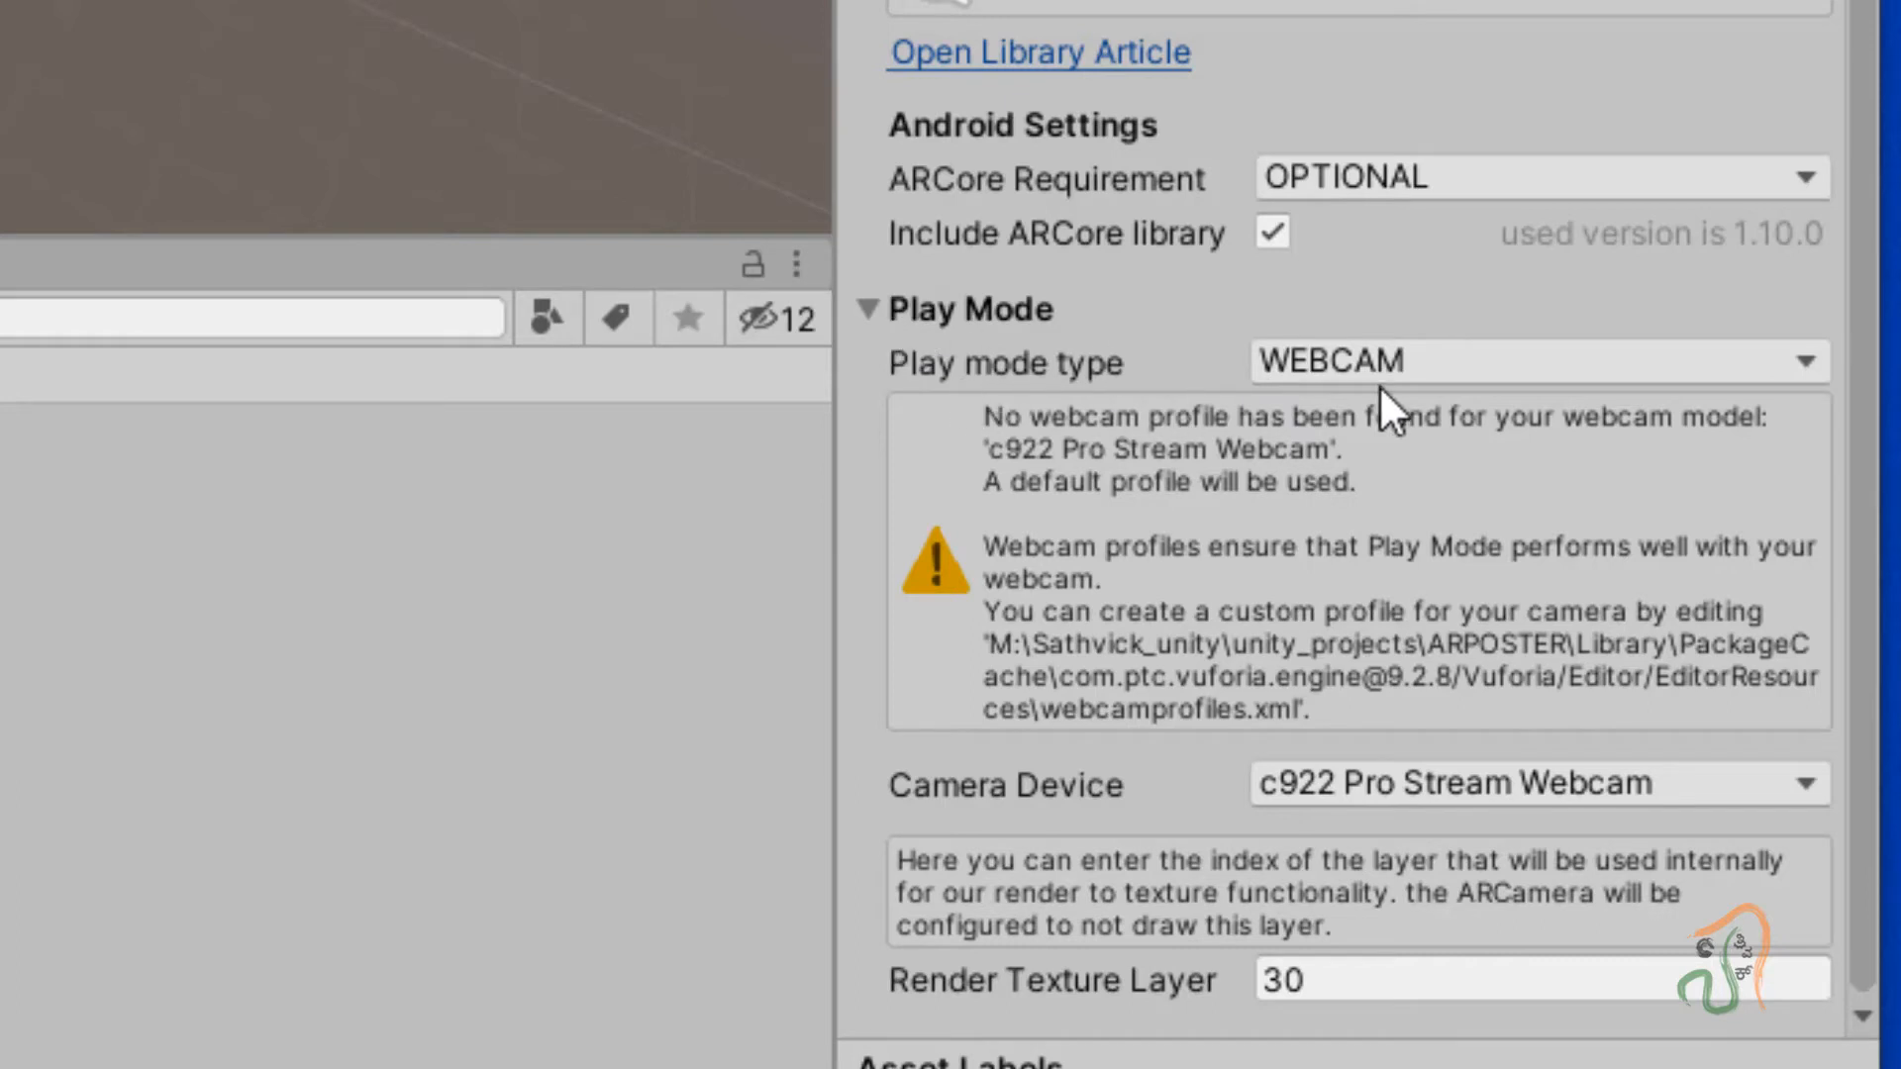
click(1400, 366)
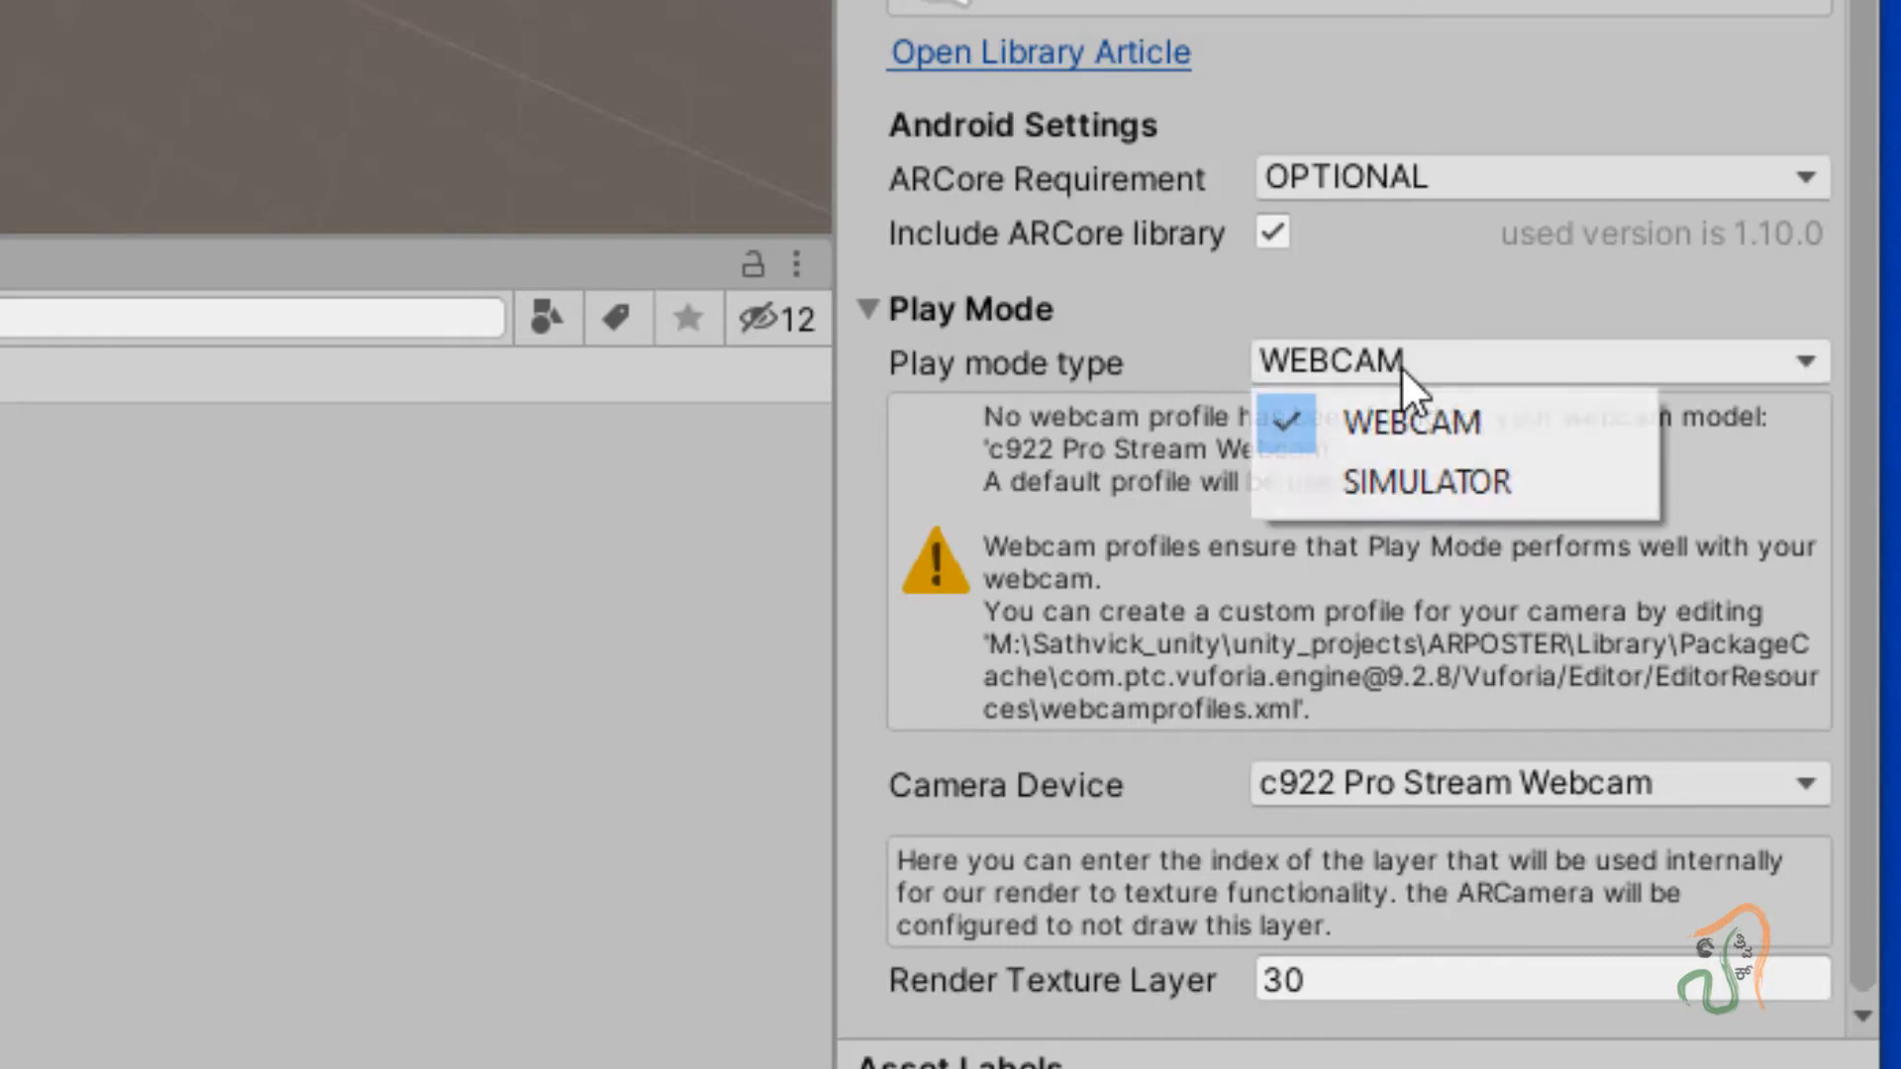
click(1409, 434)
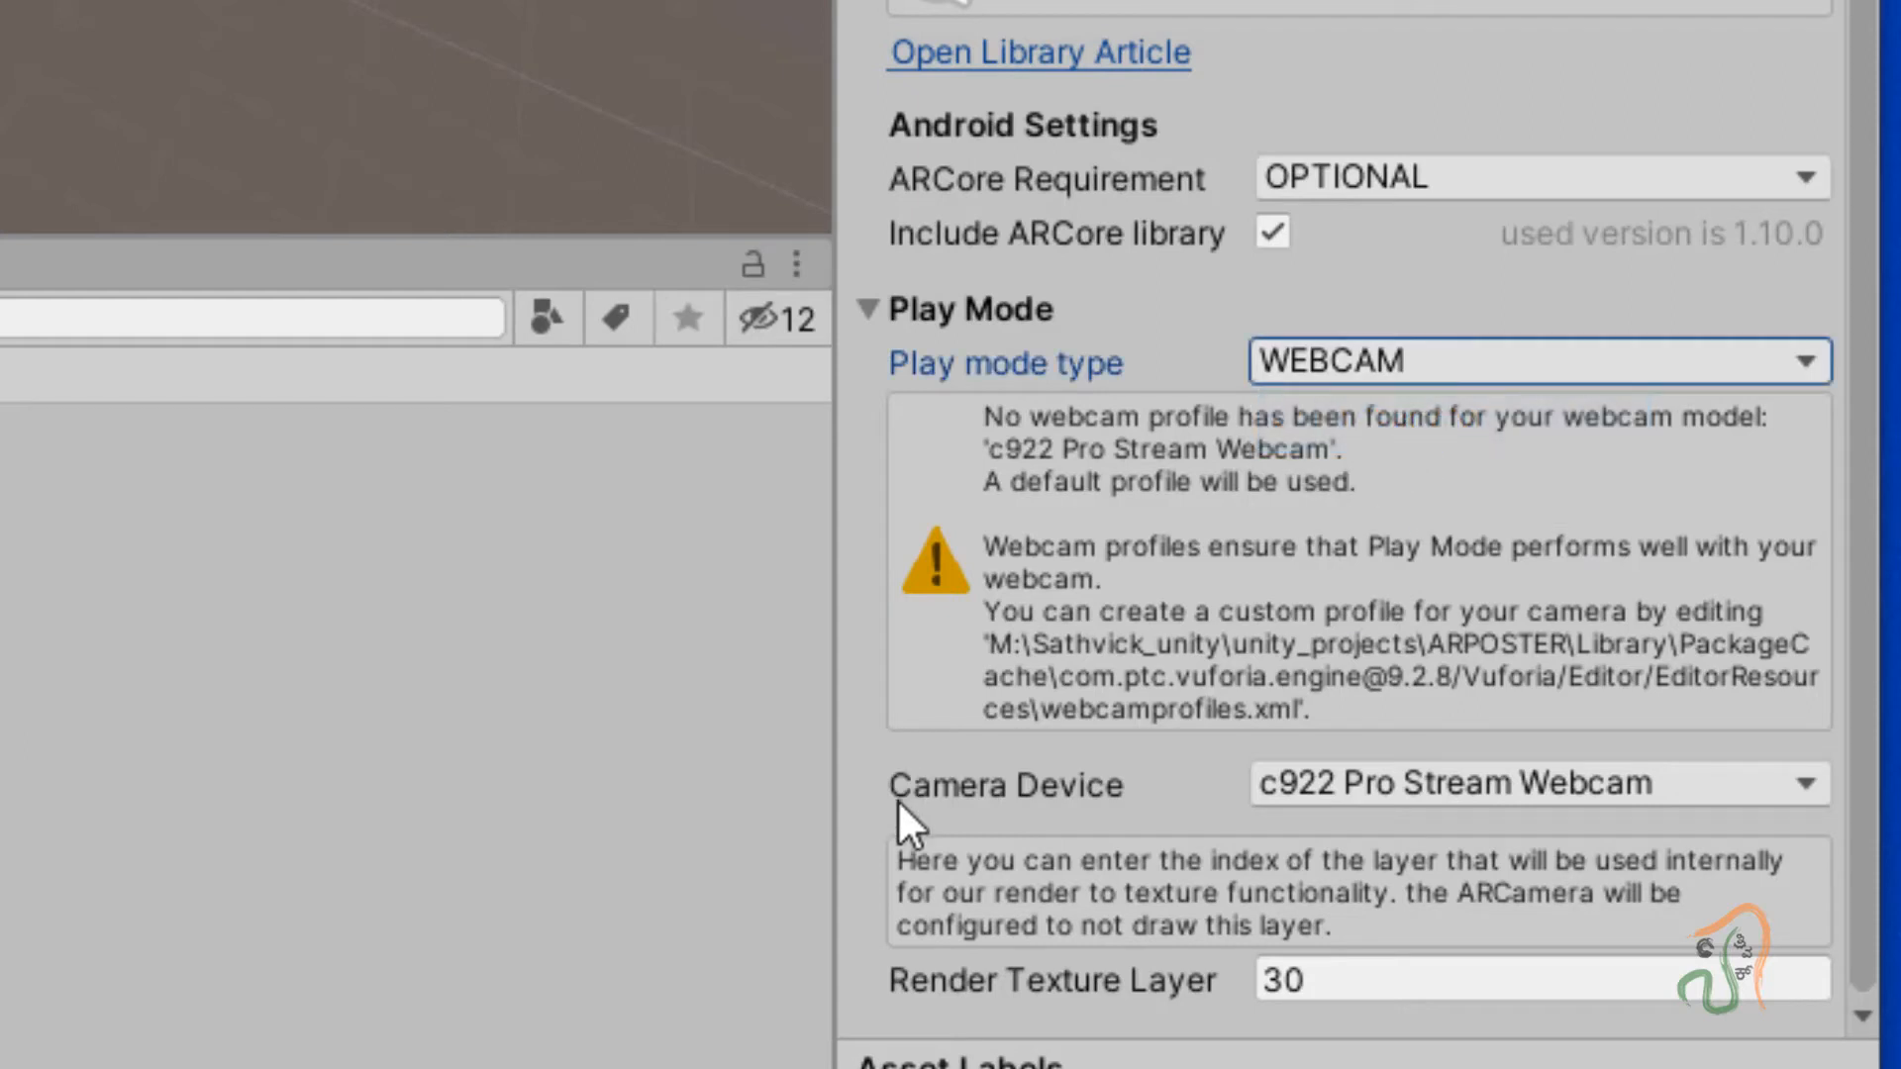
click(1442, 792)
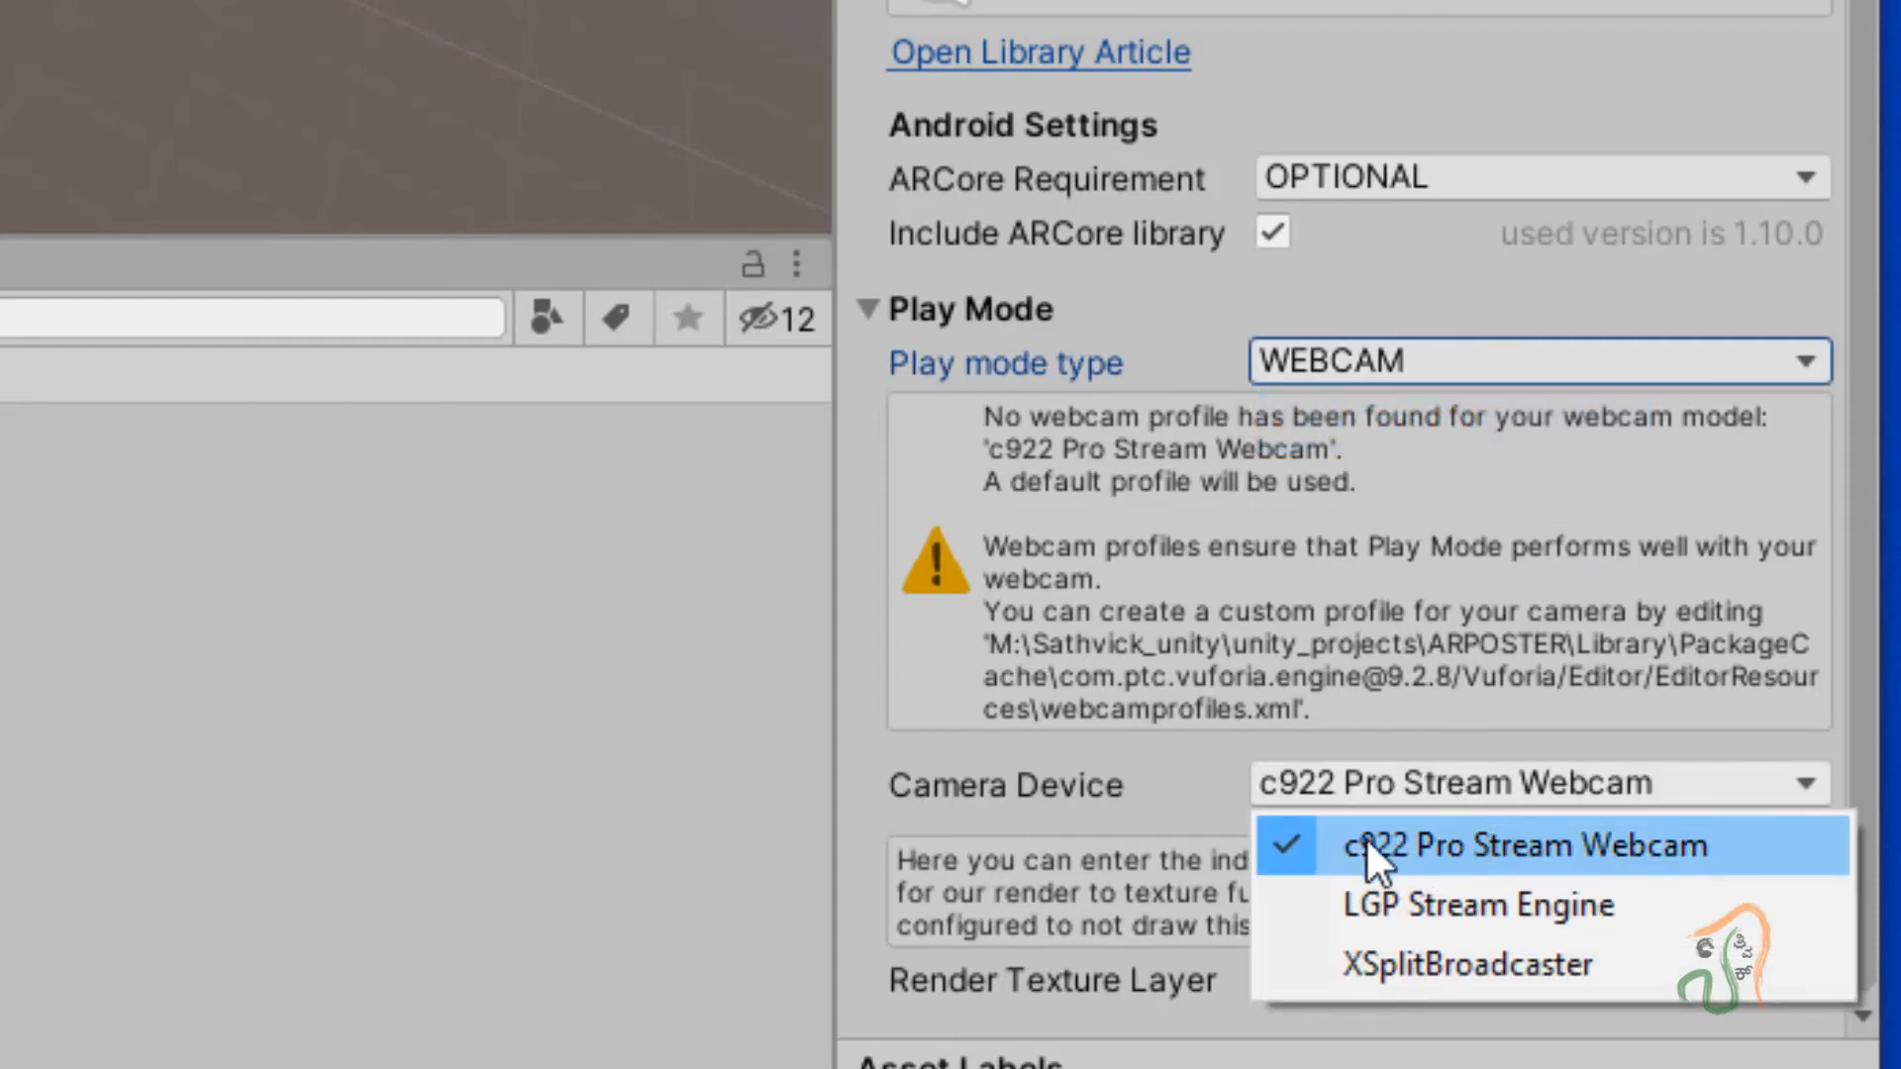
click(1600, 841)
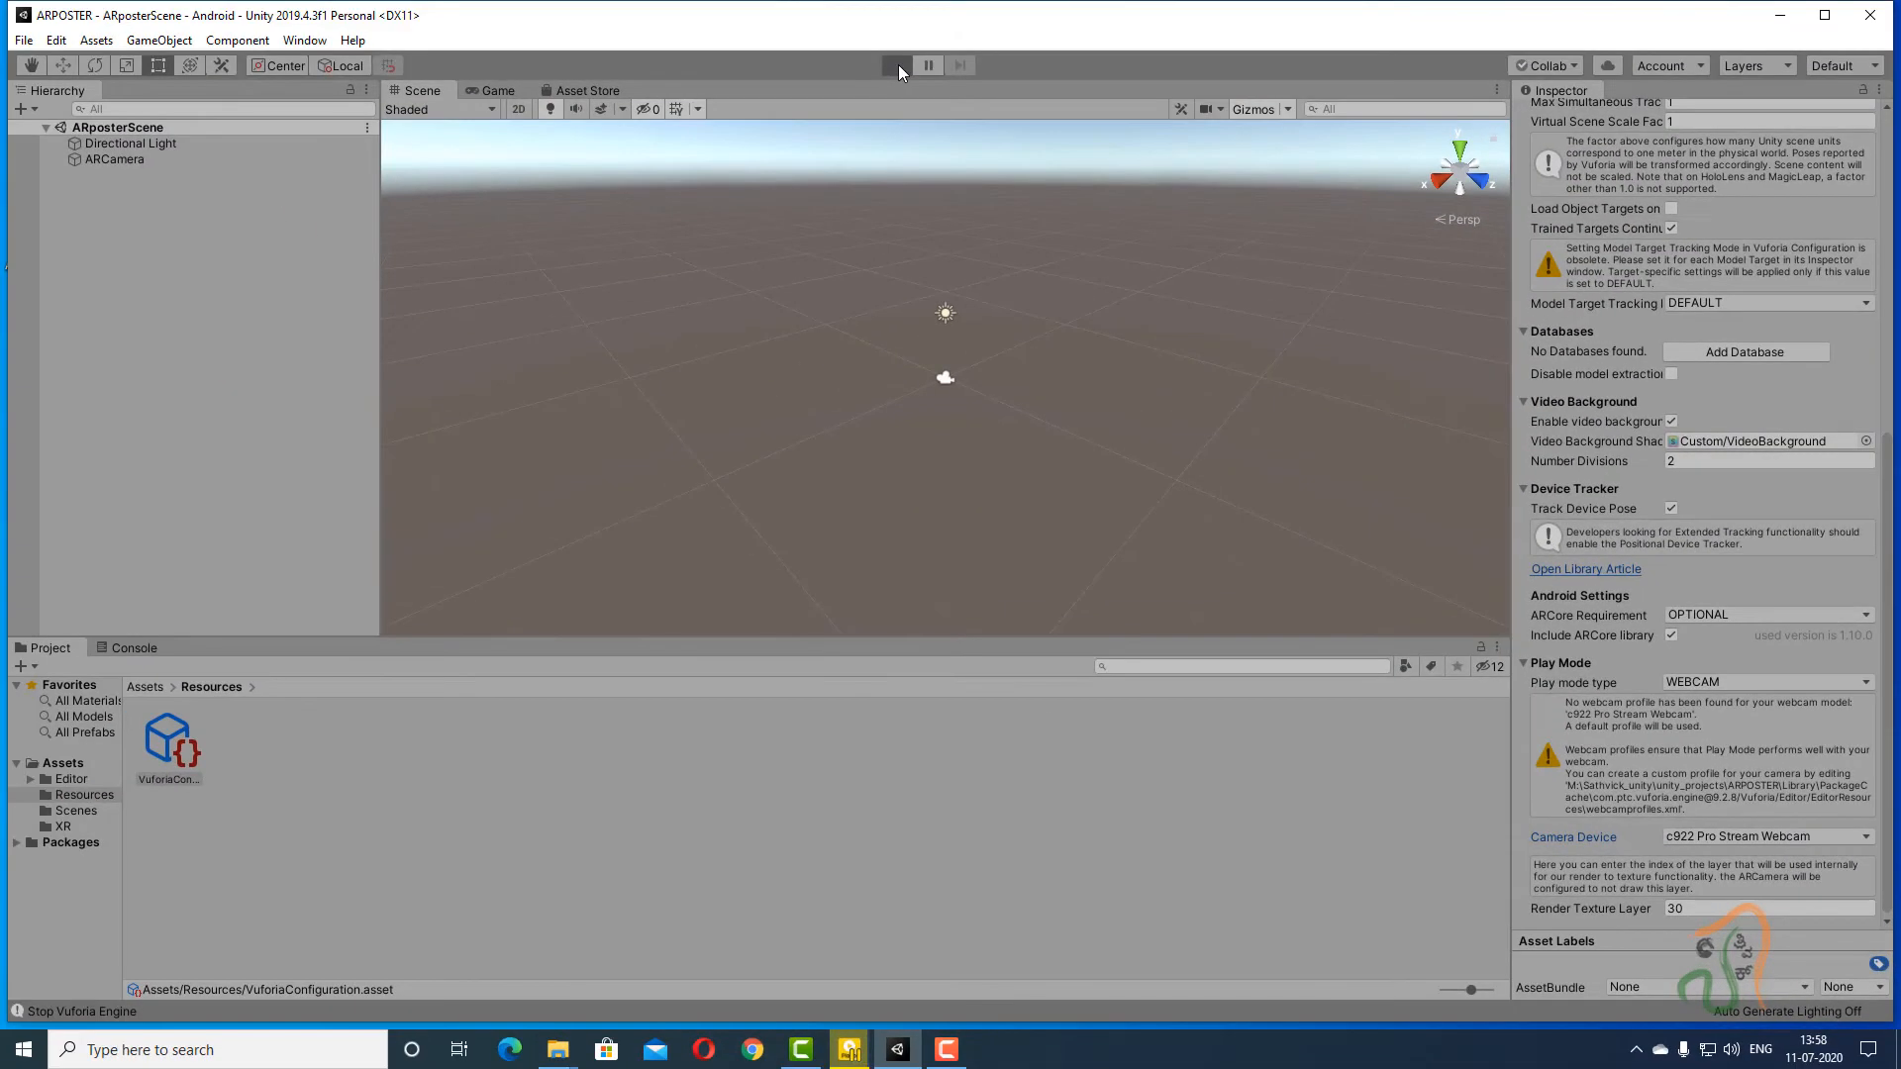
click(896, 65)
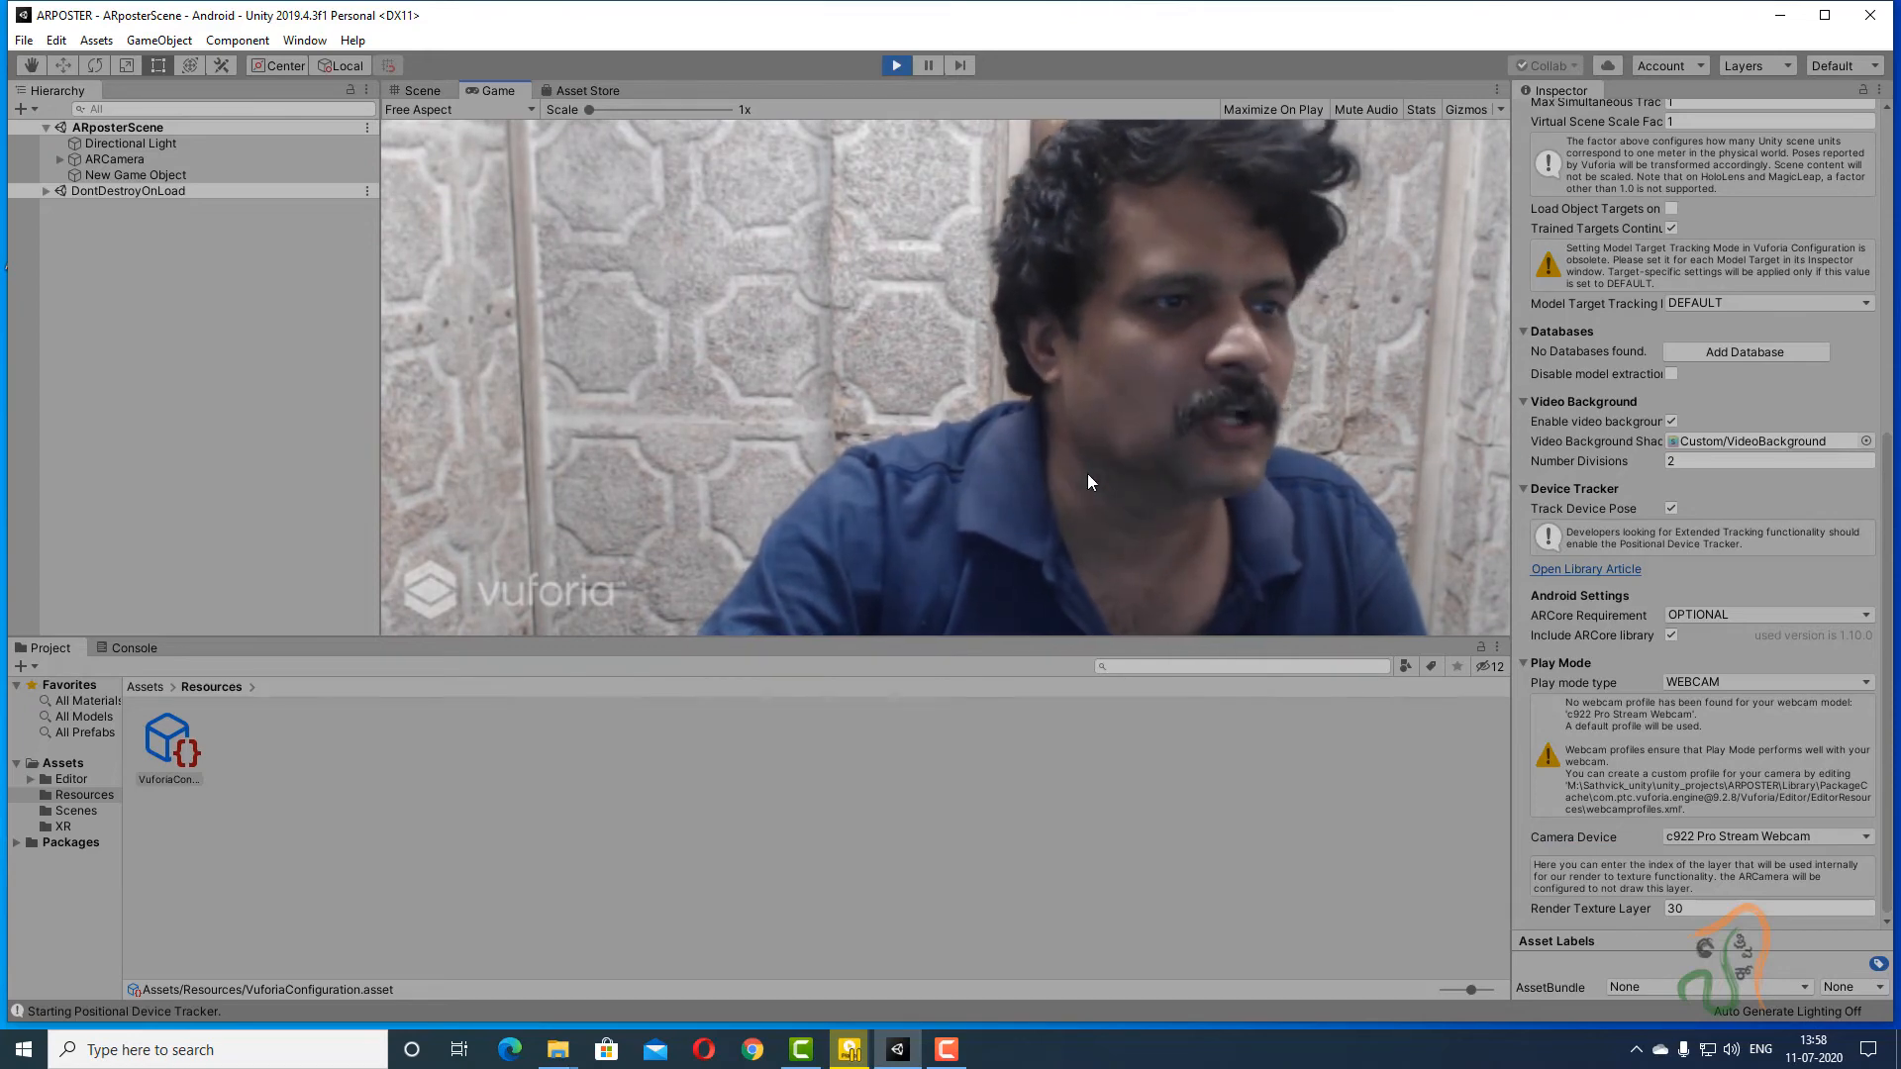
Exit play mode and save ARposterScene.
click(896, 66)
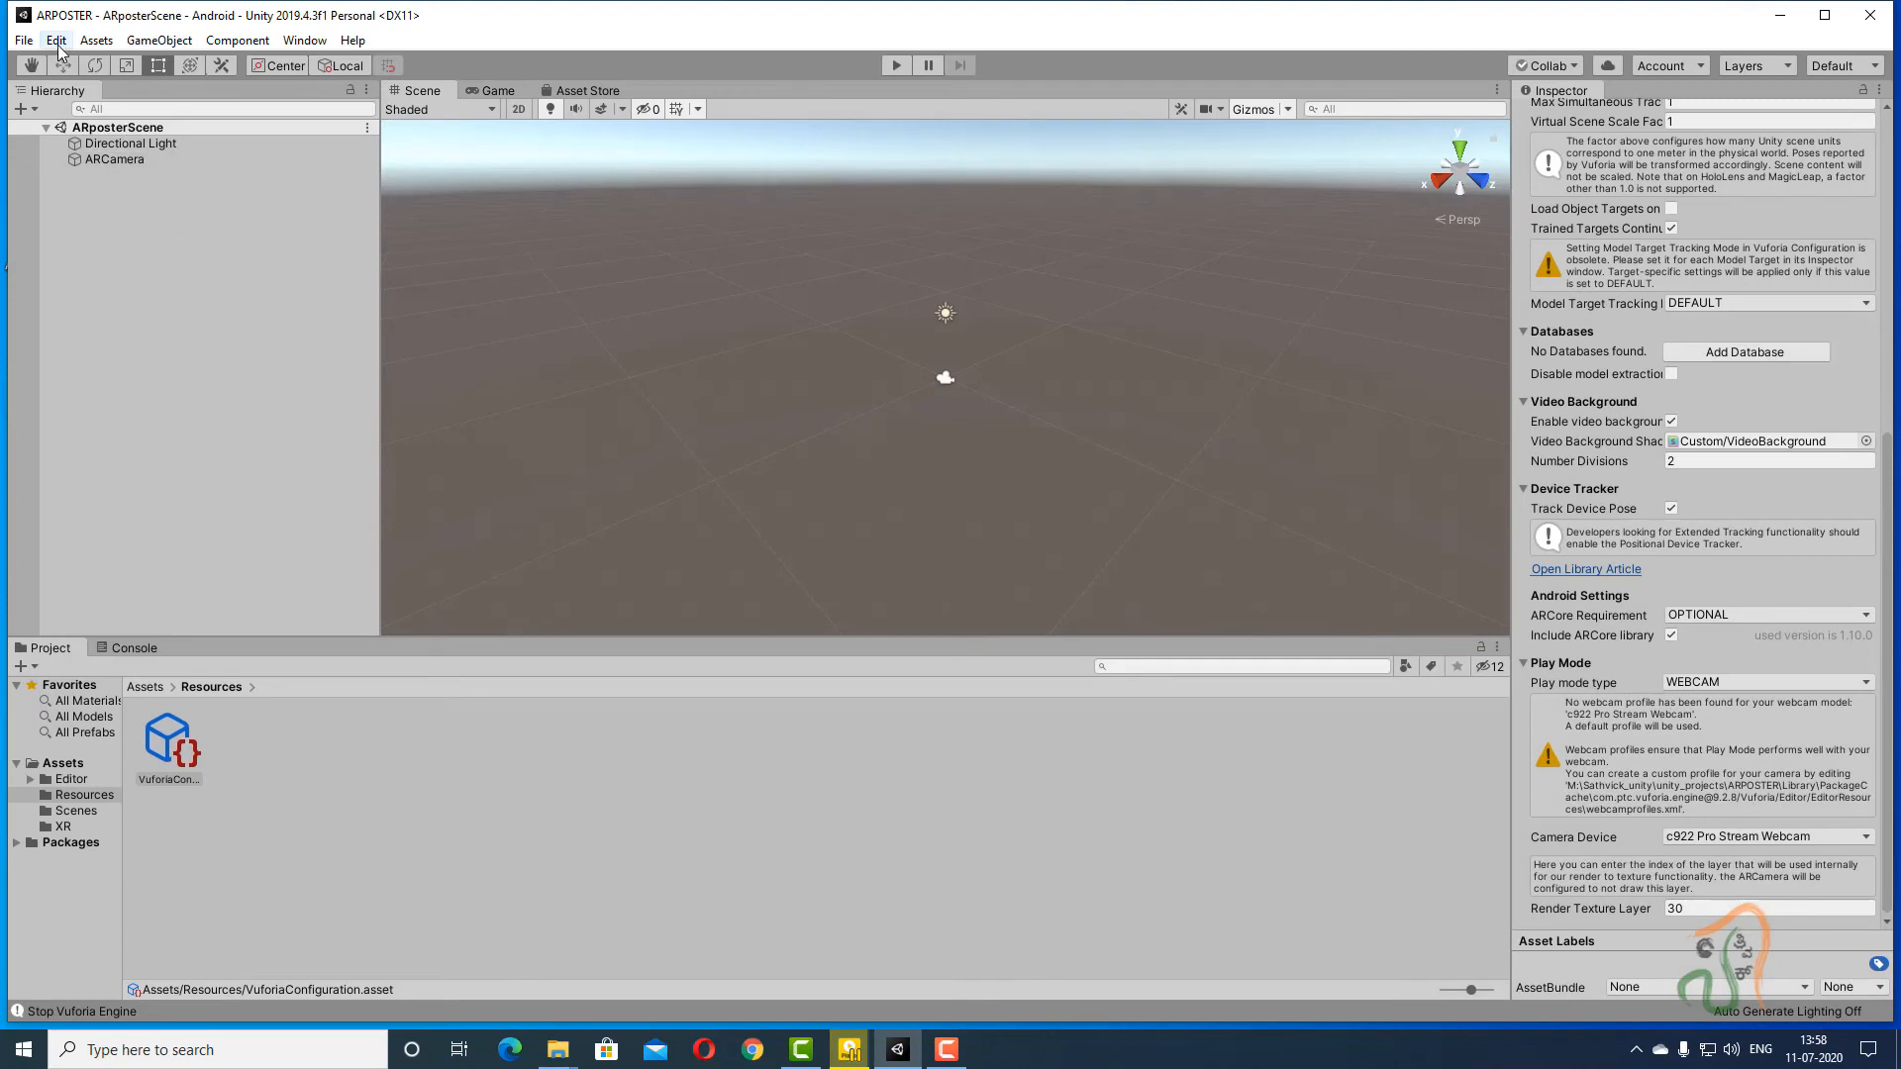
click(20, 41)
click(56, 116)
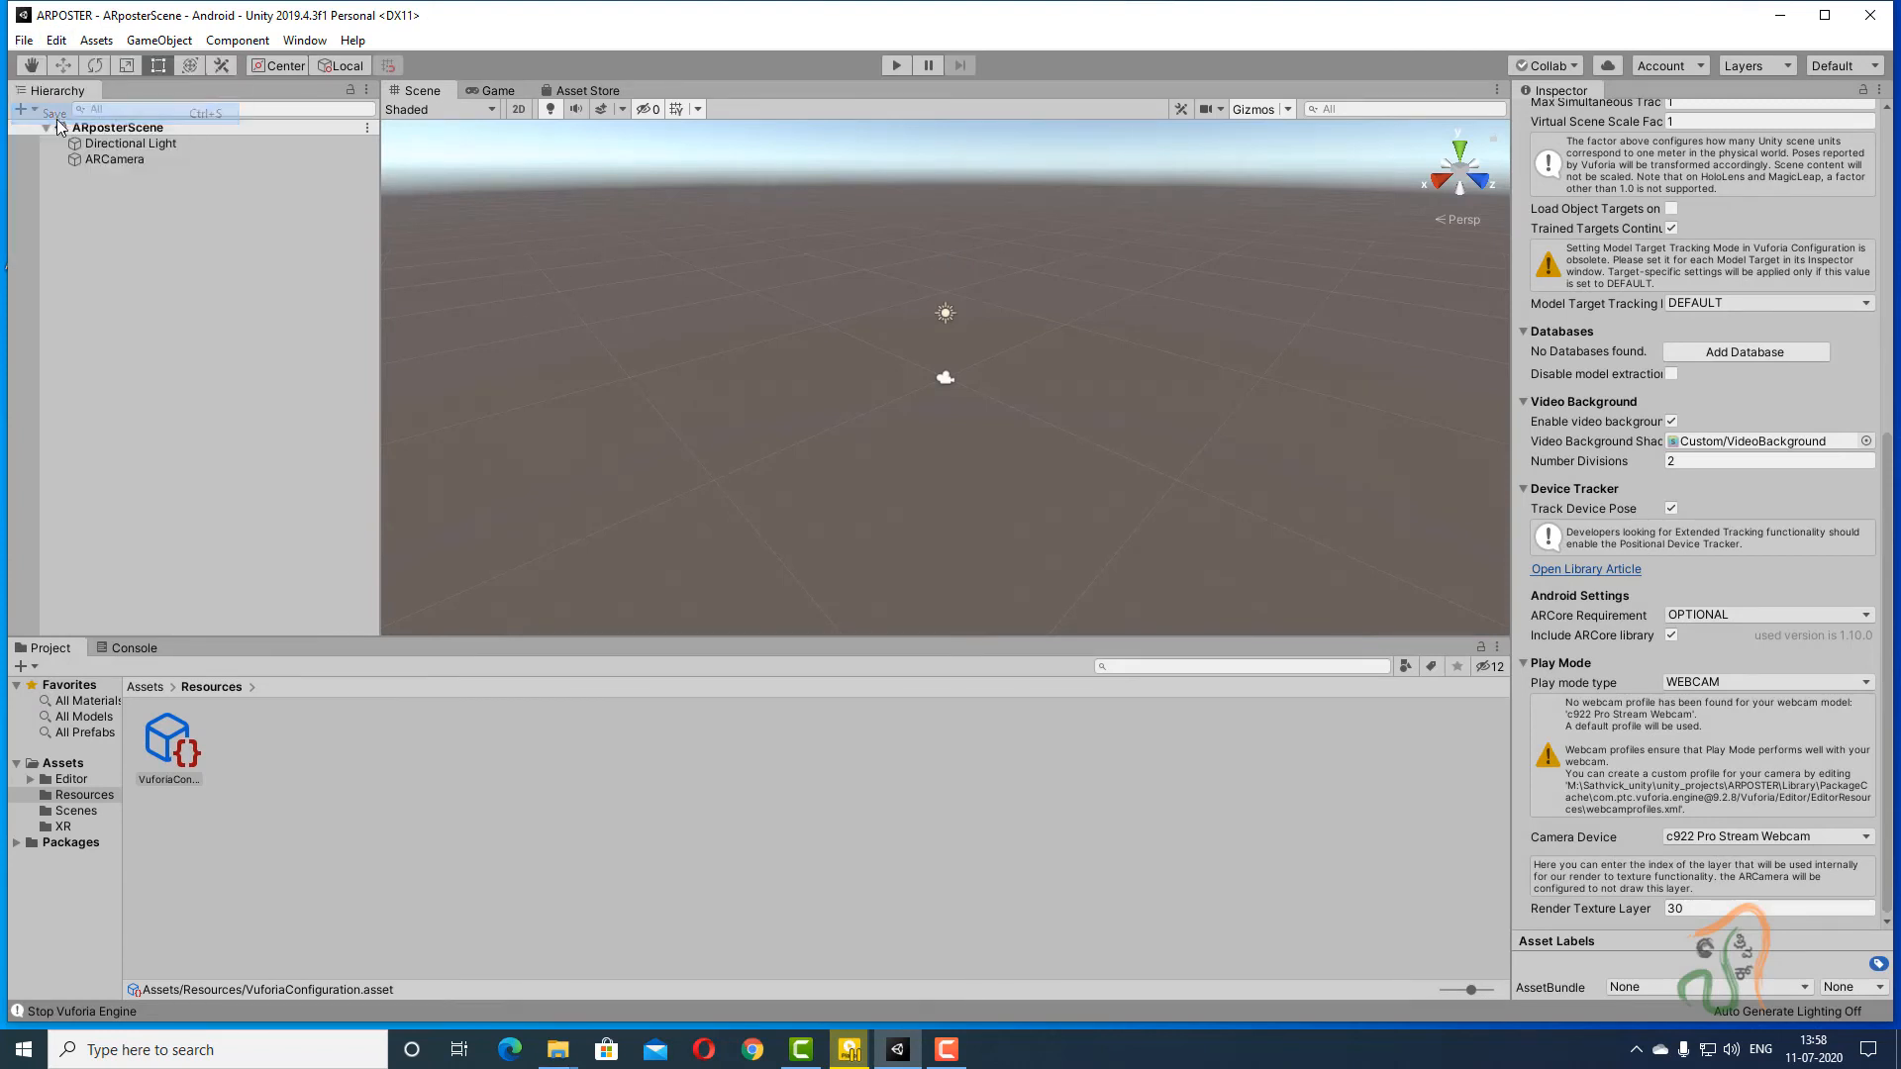